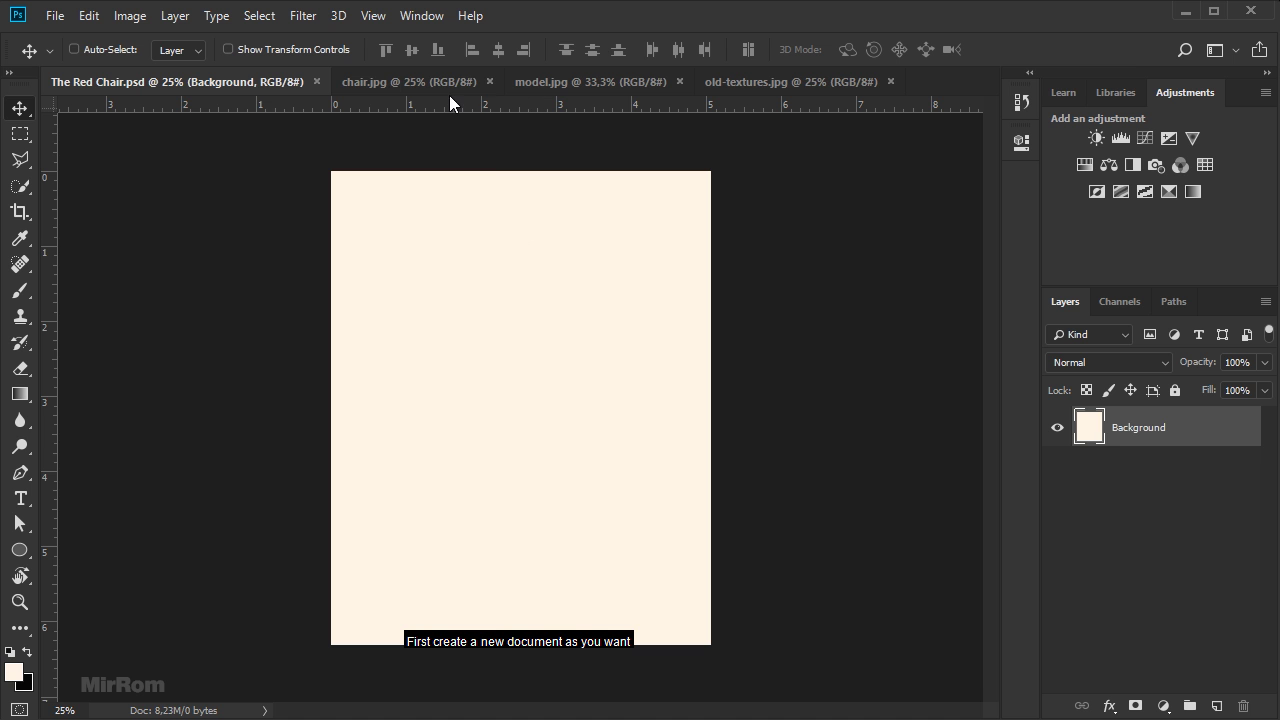
Paste the whole chair.jpg photo into The Red Chair poster, shifted left to show the armchair.
left_click(745, 80)
left_click(616, 81)
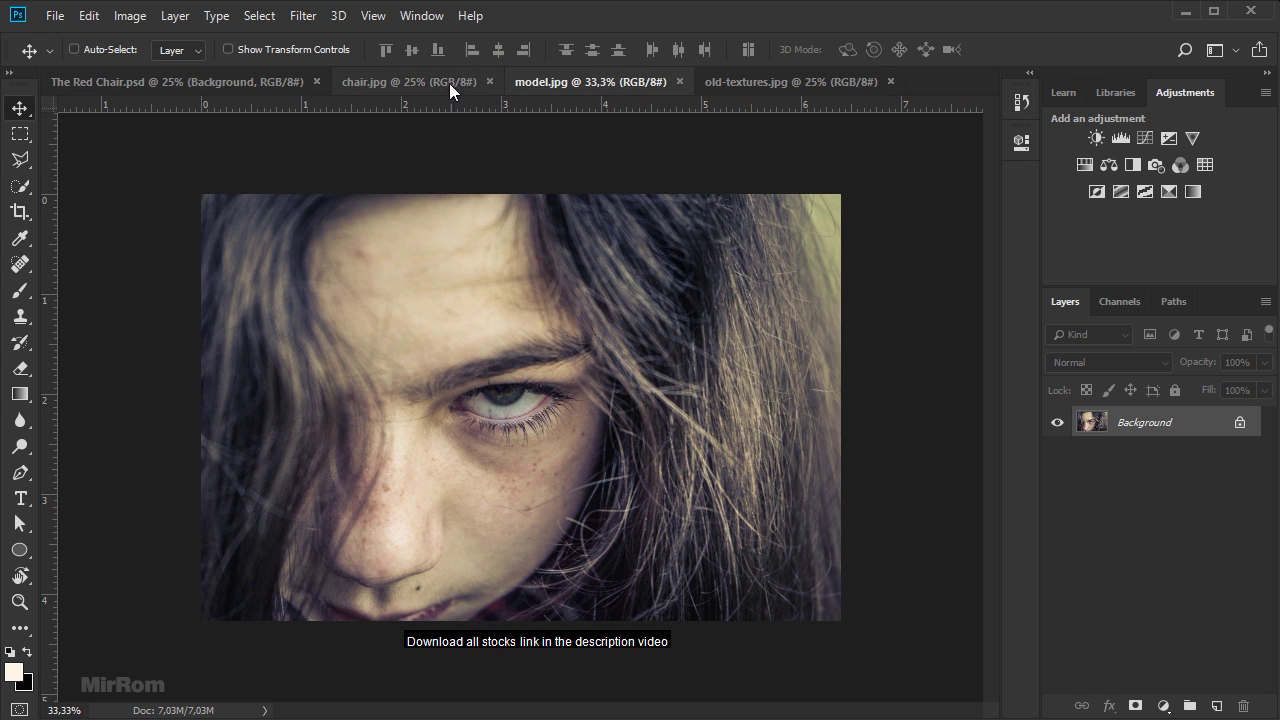
left_click(449, 83)
key("ctrl+a")
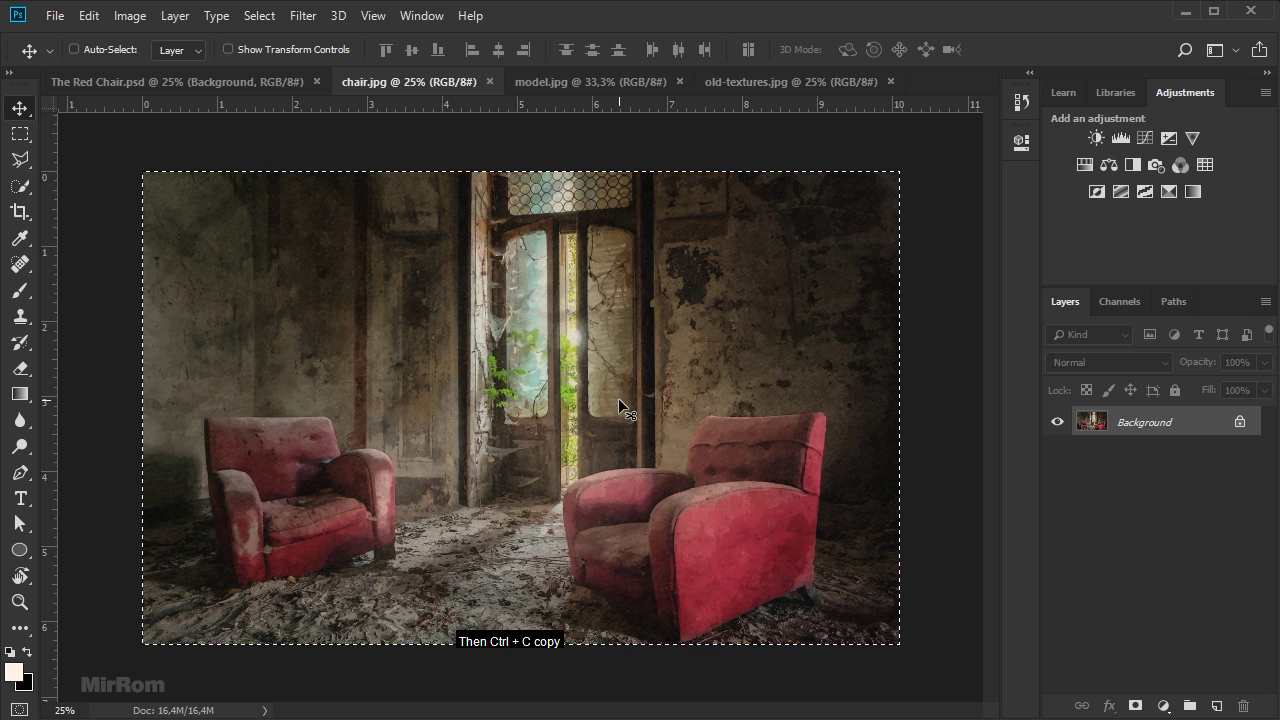
left_click(259, 83)
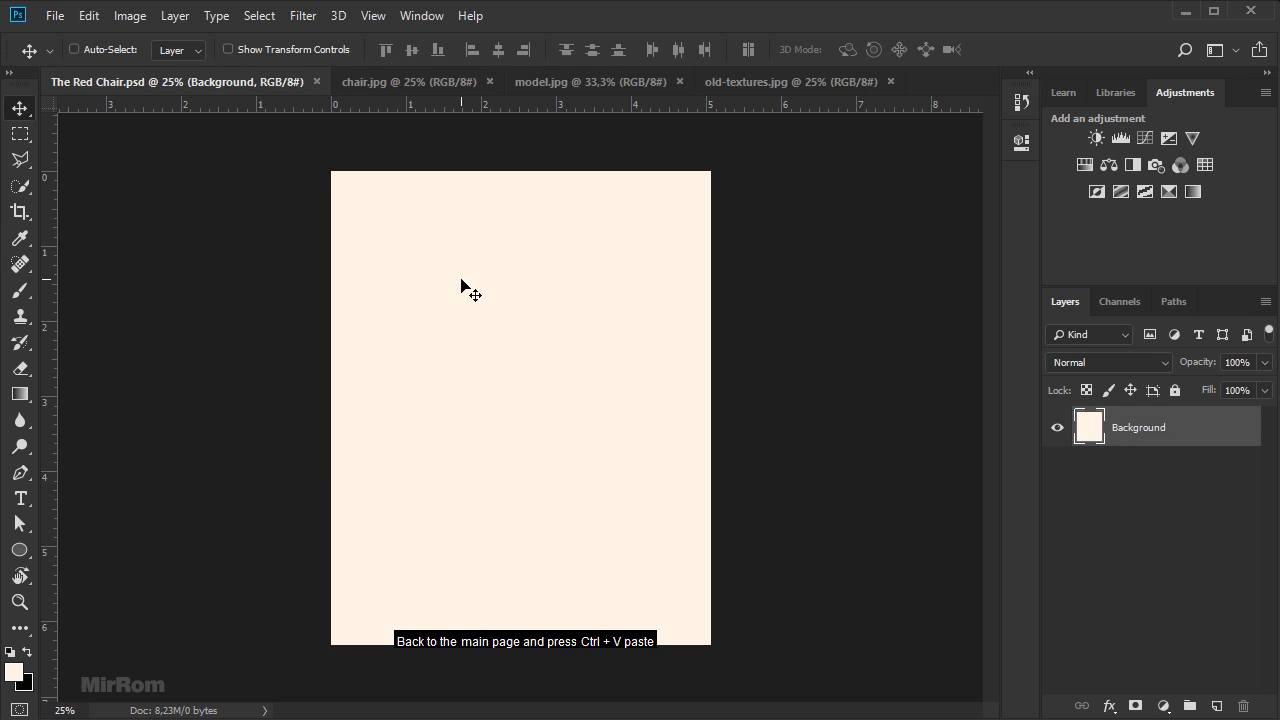
key("ctrl+v")
left_click_drag(466, 286, 430, 291)
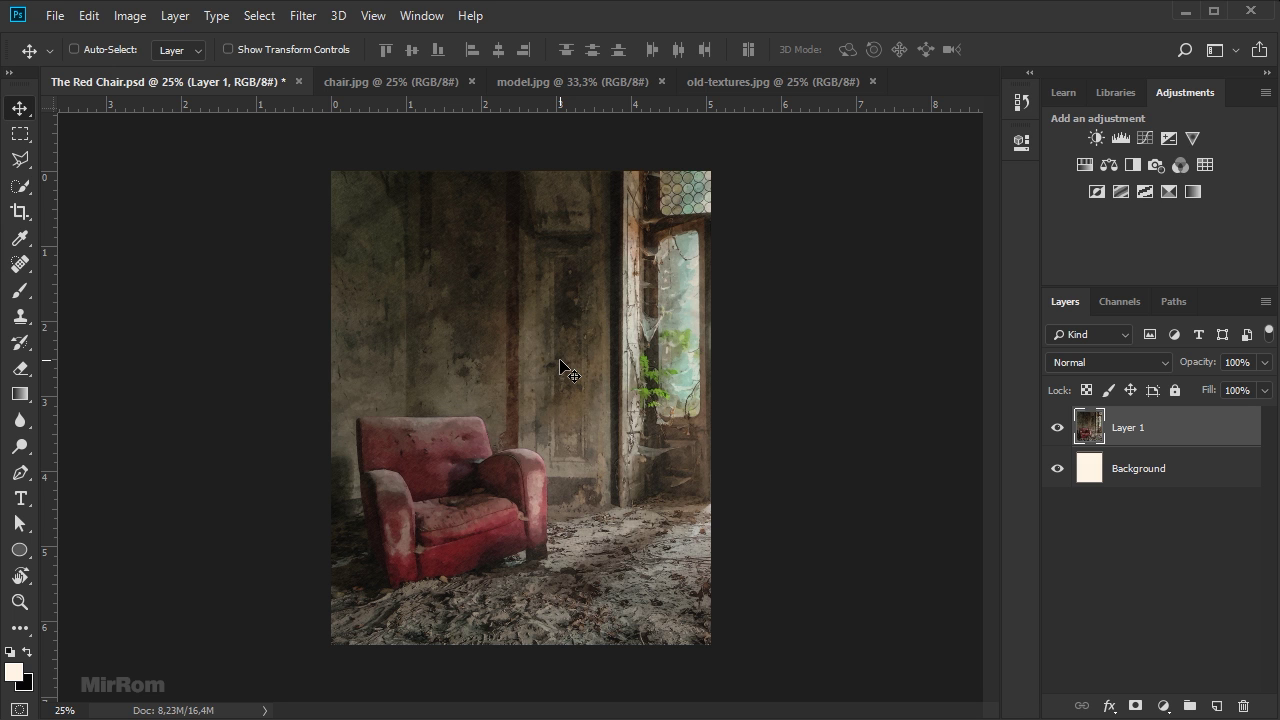
Apply Camera Raw to the chair layer: Highlights -100, Shadows +66, Whites +59, Clarity +61.
left_click(303, 16)
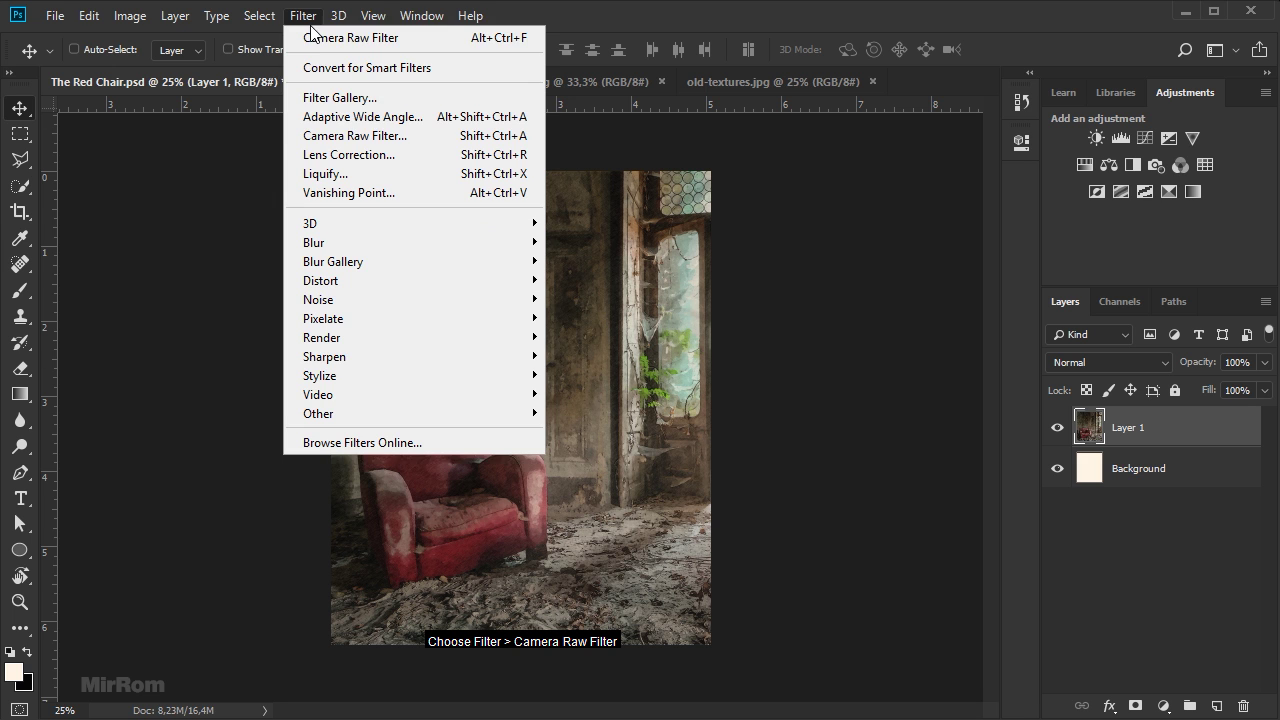
left_click(355, 136)
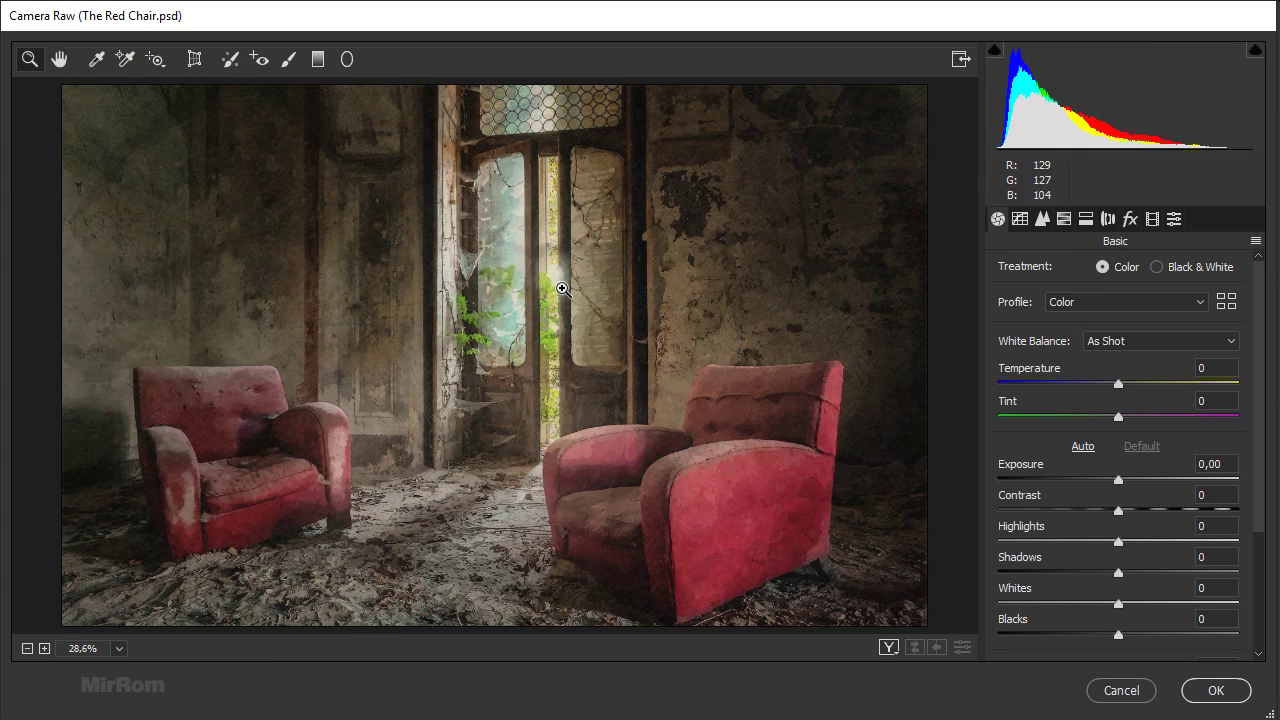
scroll(1260, 417, "down", 3)
scroll(1263, 466, "down", 2)
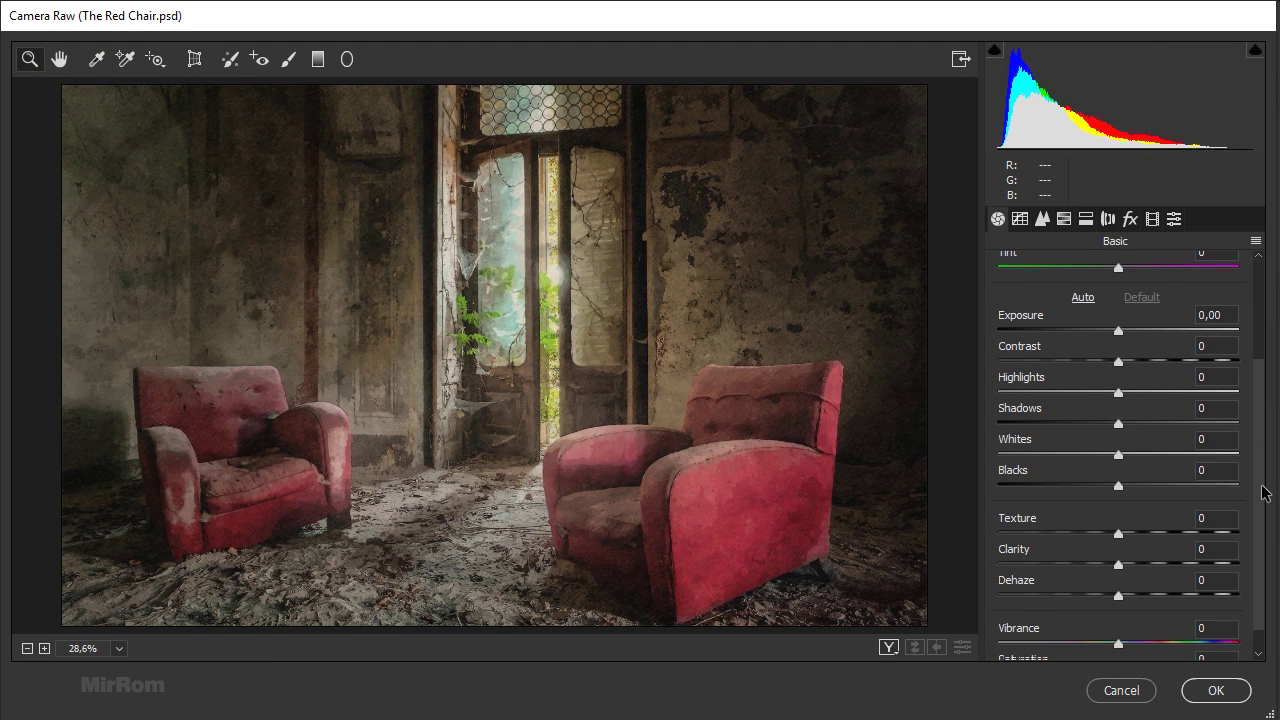
left_click_drag(1118, 392, 990, 400)
left_click_drag(1118, 423, 1198, 428)
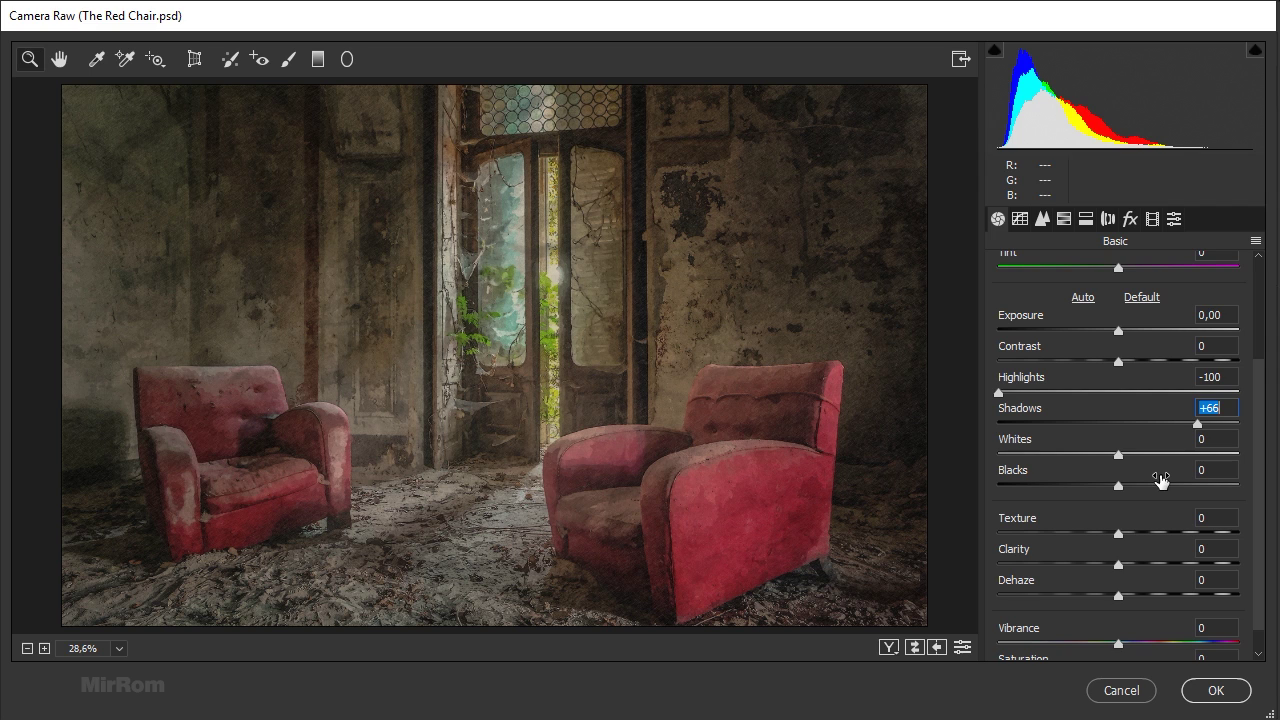
left_click_drag(1120, 456, 1188, 455)
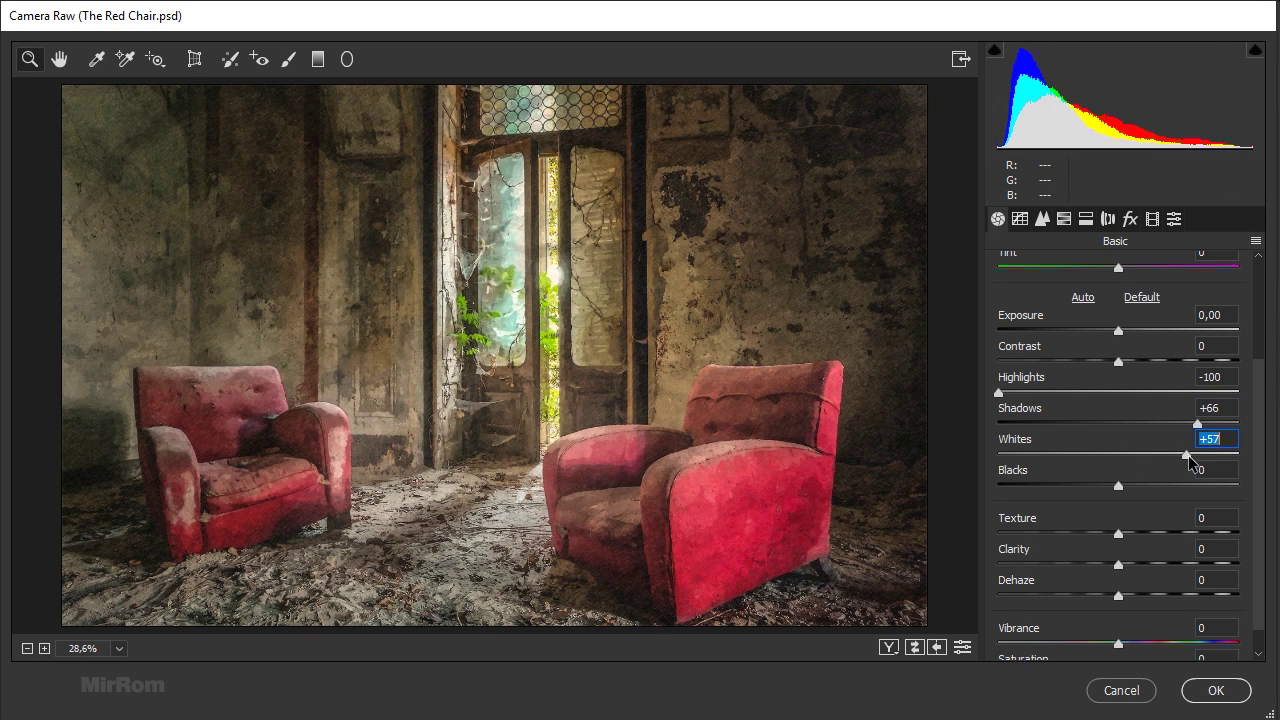
left_click_drag(1122, 566, 1187, 562)
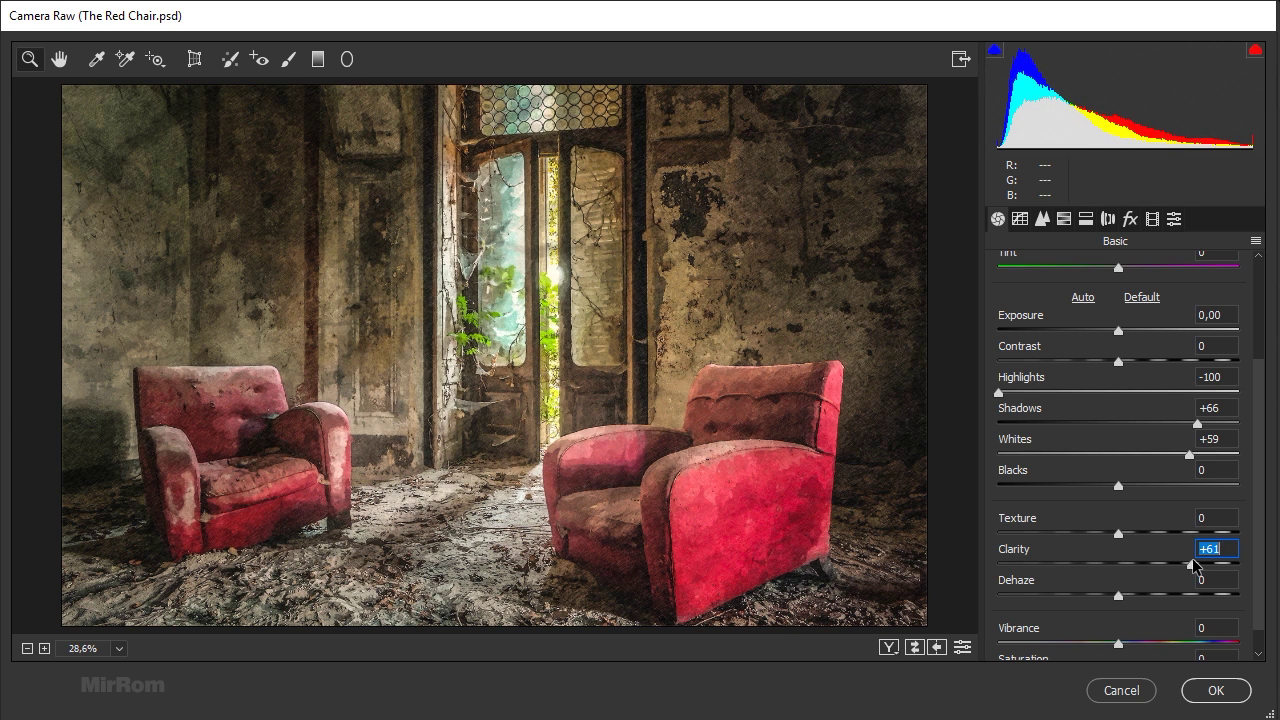
left_click(1214, 690)
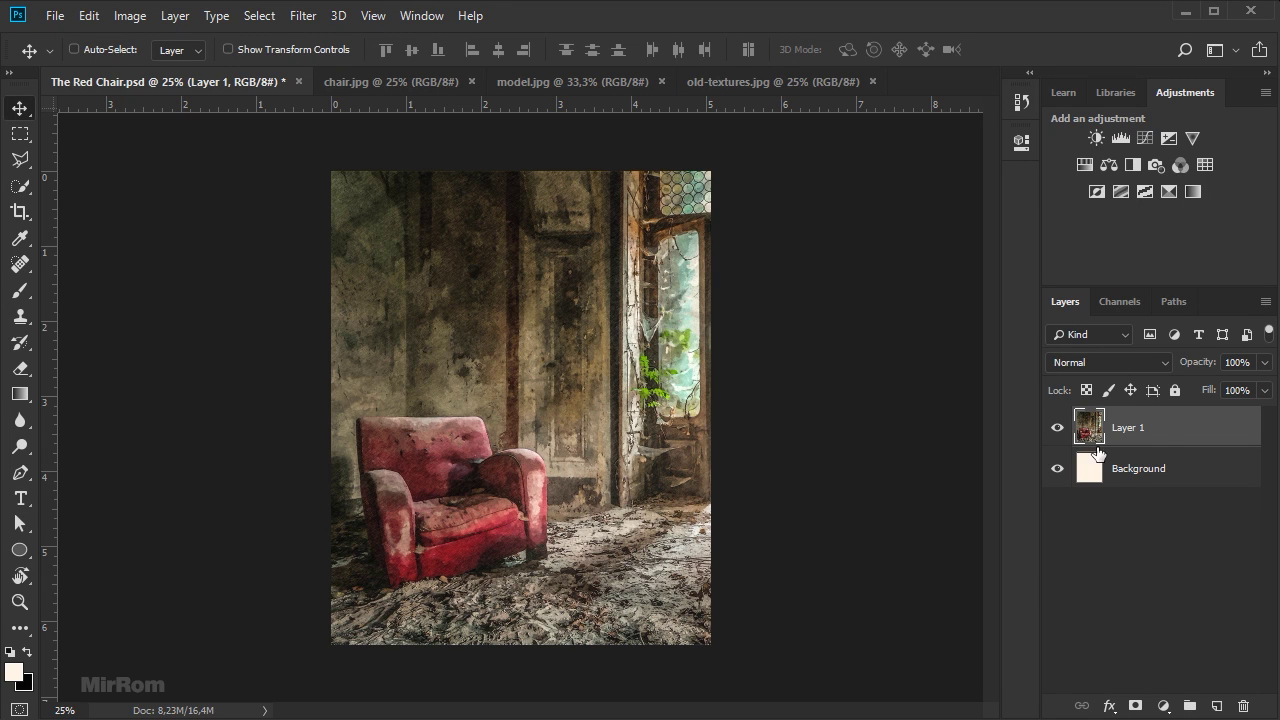
Duplicate the chair layer and hide the original Layer 1.
key("ctrl+j")
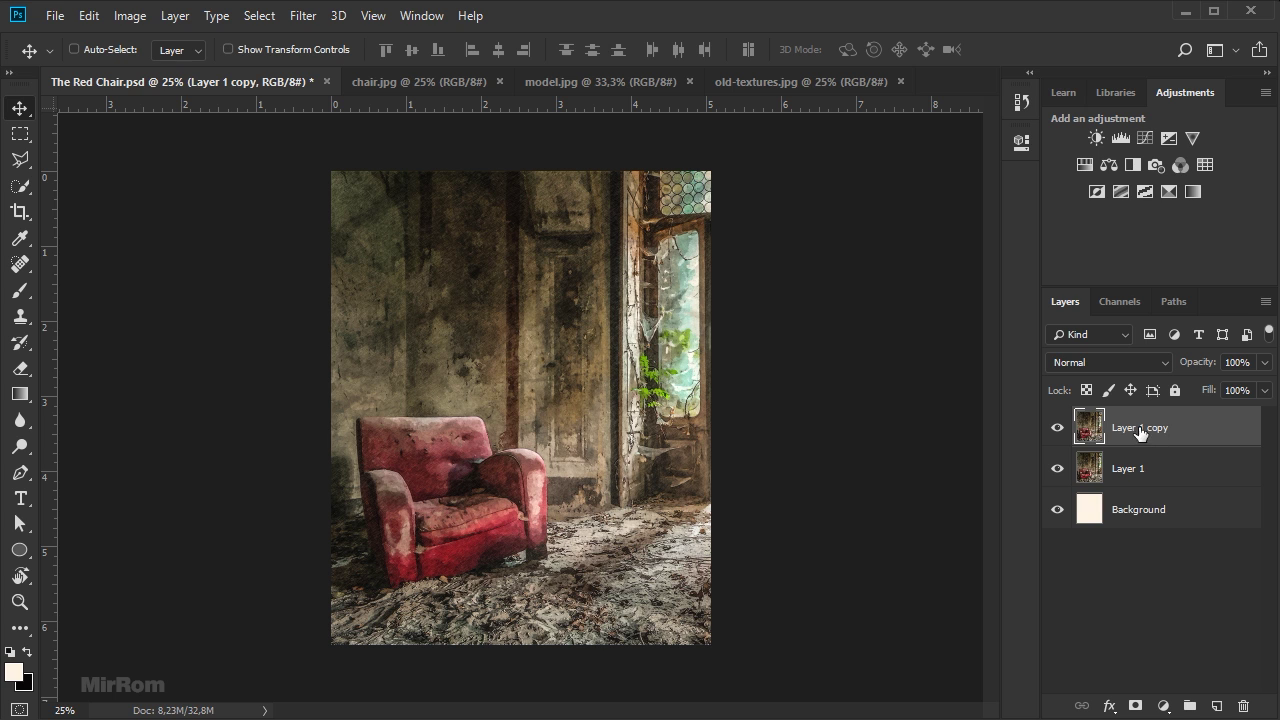
left_click(1057, 428)
left_click(1057, 428)
In Select and Mask, select the chair back and both armrests with a 55% overlay.
left_click(20, 186)
left_click(85, 185)
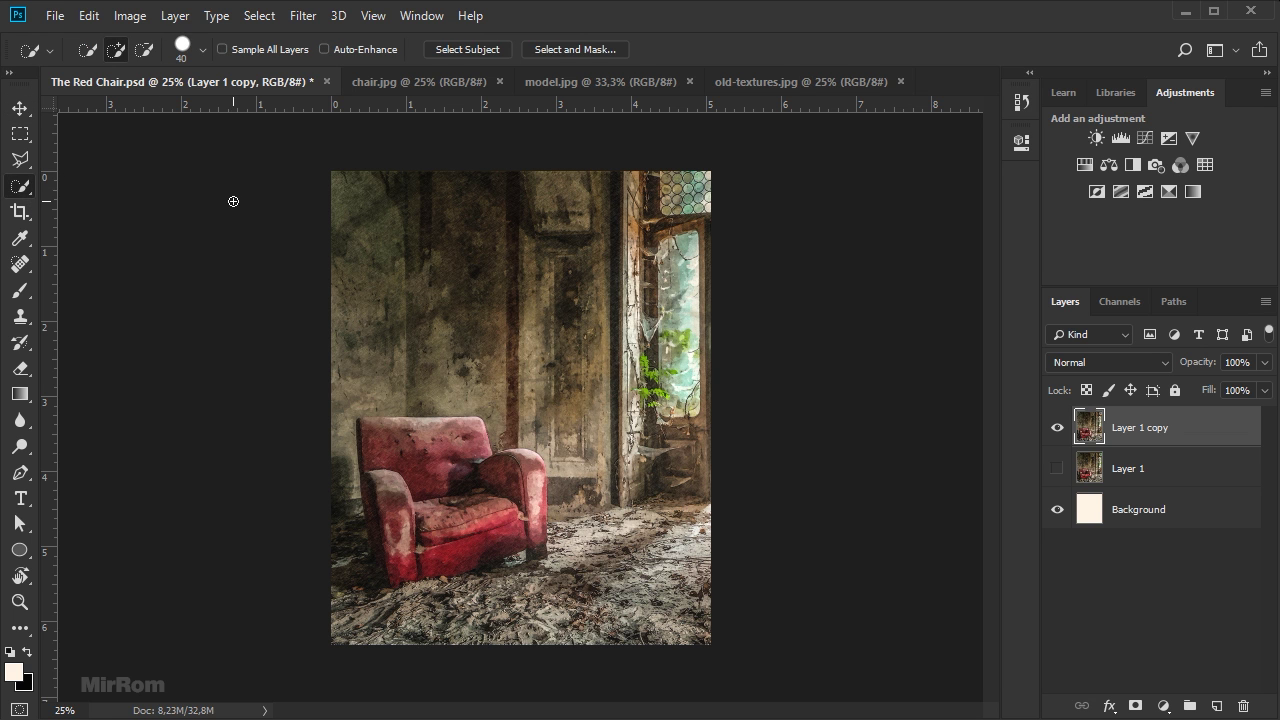
left_click(592, 50)
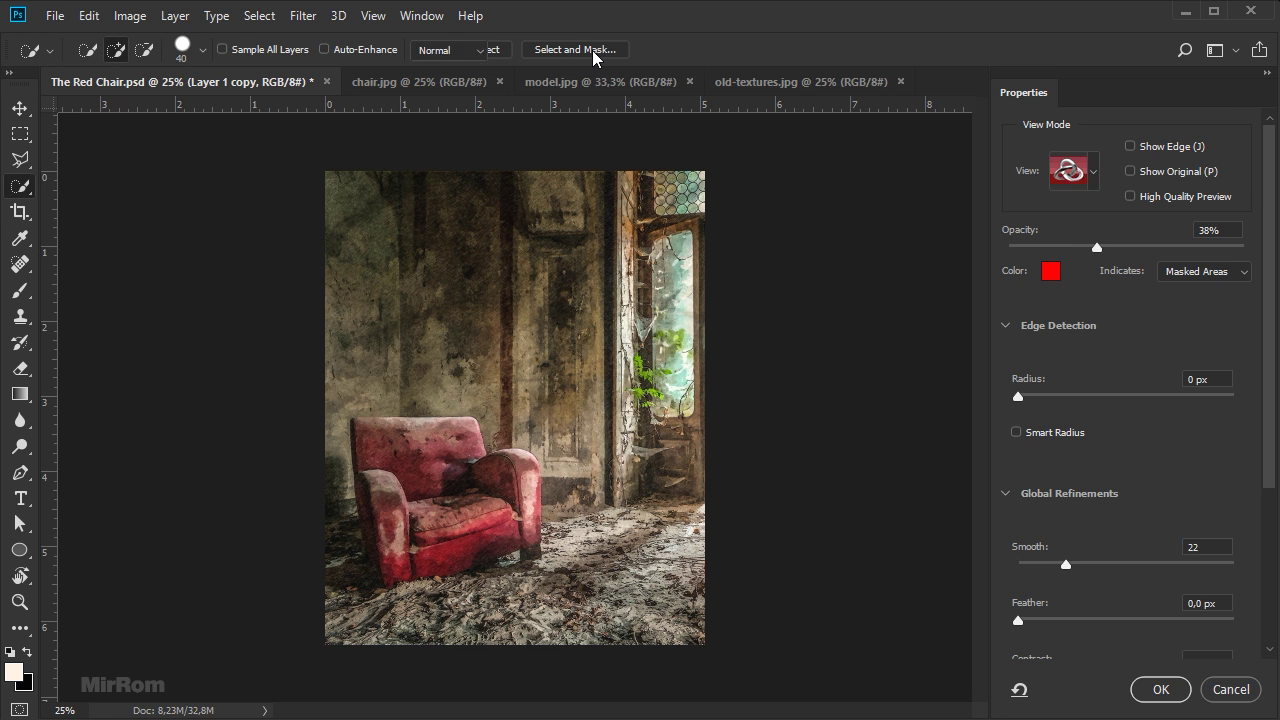
left_click(1097, 248)
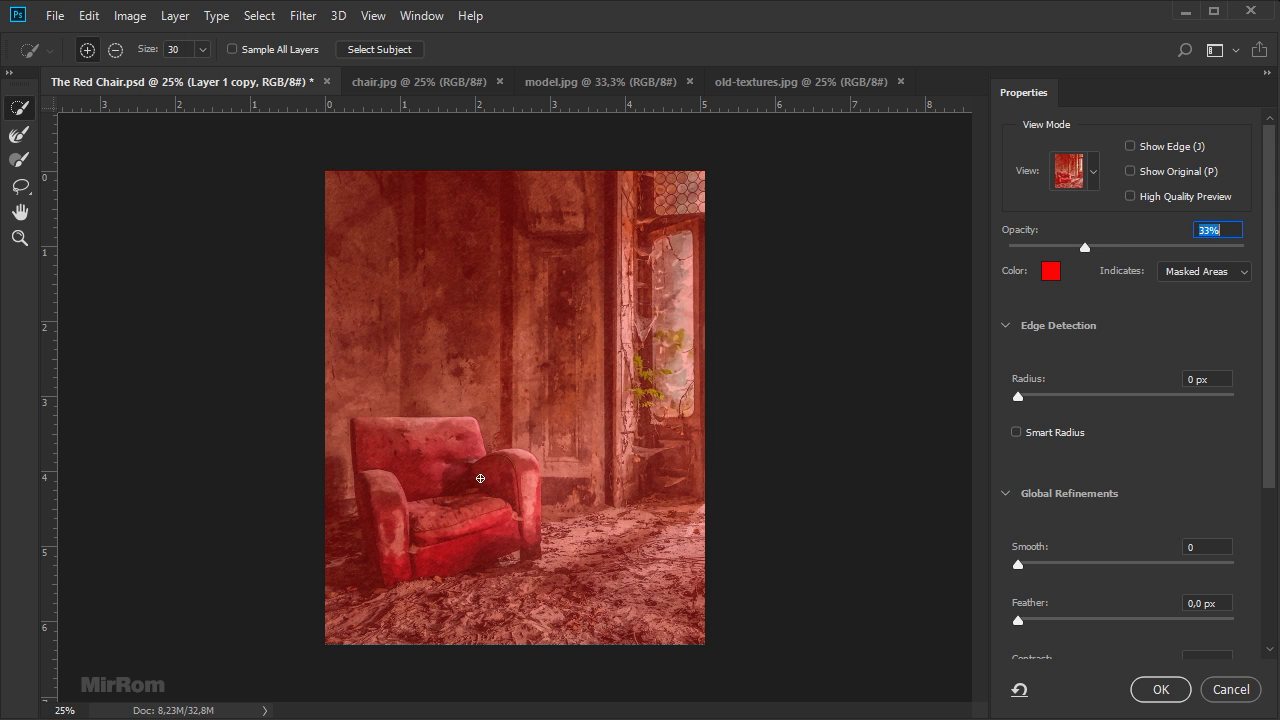
mouse_move(415, 452)
left_mouse_down()
mouse_move(503, 482)
mouse_move(516, 536)
mouse_move(490, 528)
left_mouse_up()
left_click_drag(407, 545, 385, 485)
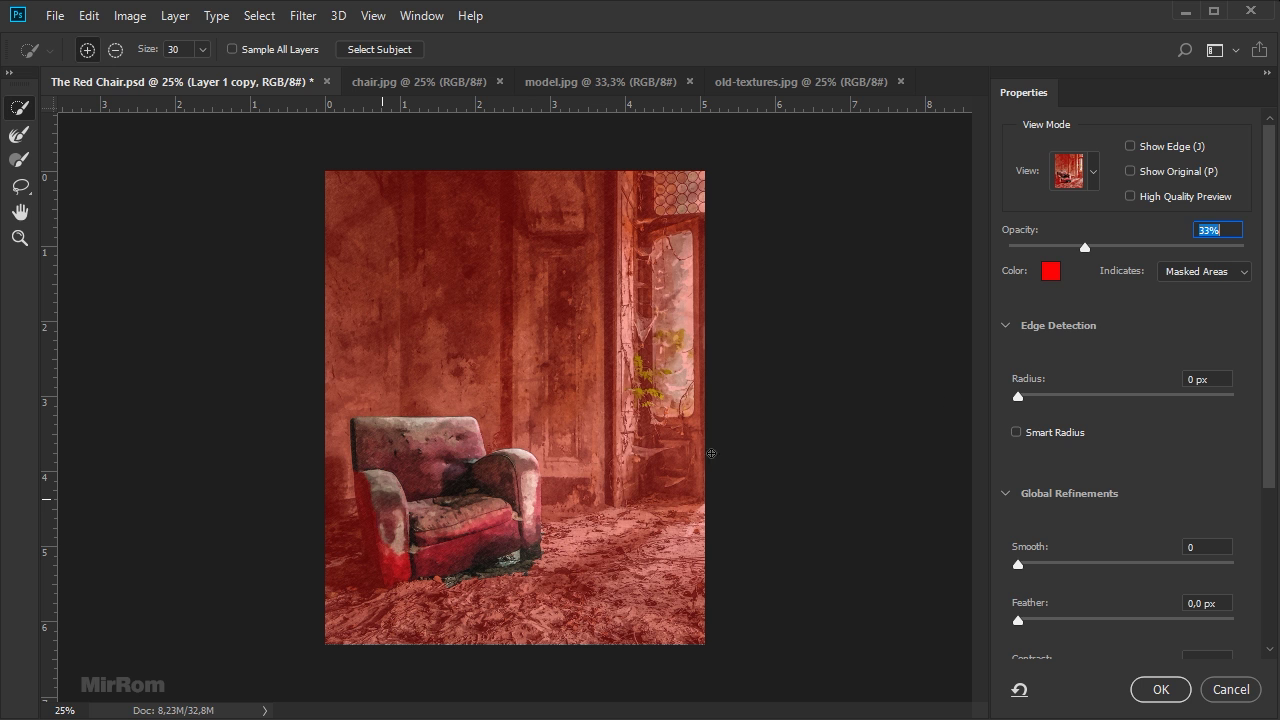
left_click_drag(1082, 246, 1137, 250)
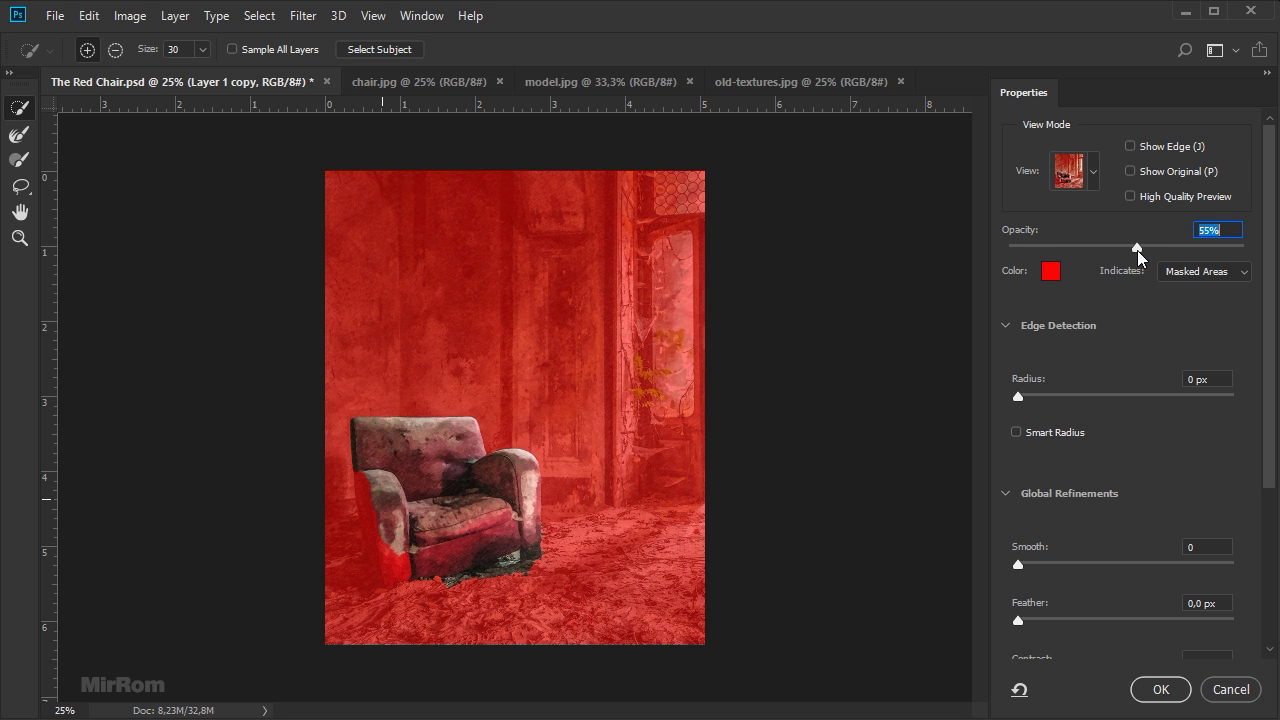
Extend the selection to the chair's lower left and remove the surrounding floor.
left_click_drag(369, 501, 376, 544)
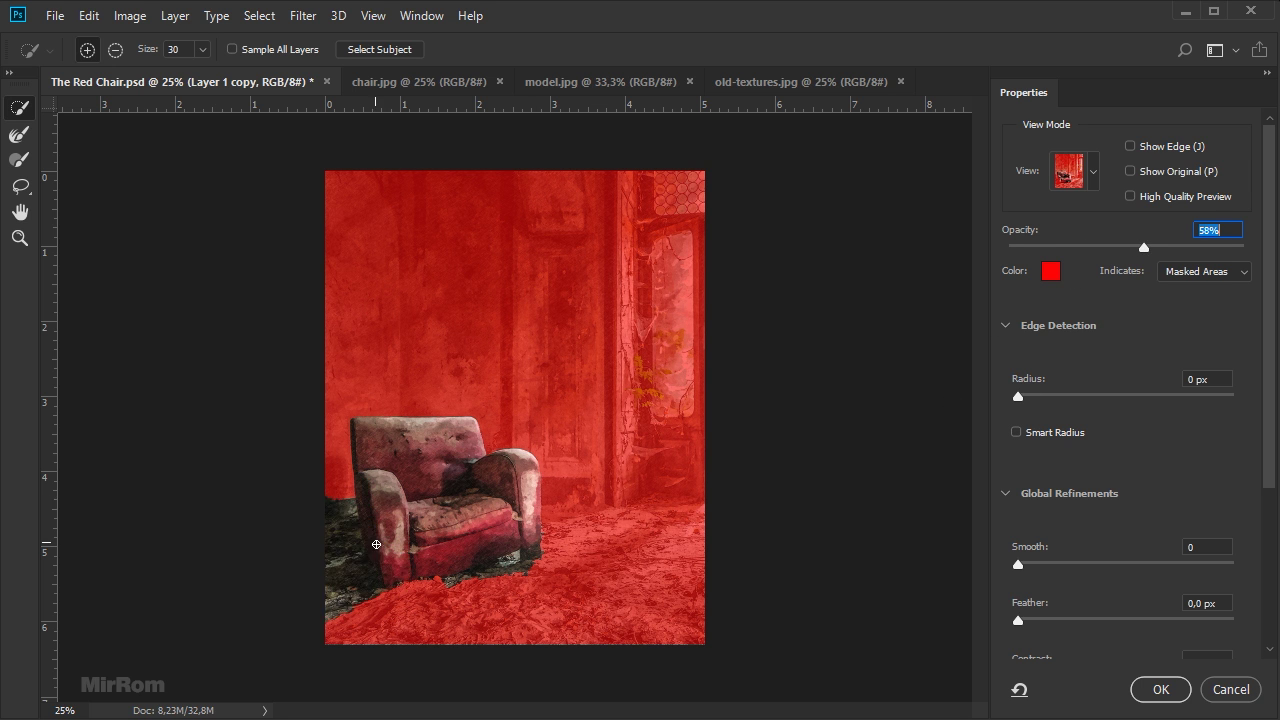
key("ctrl+plus")
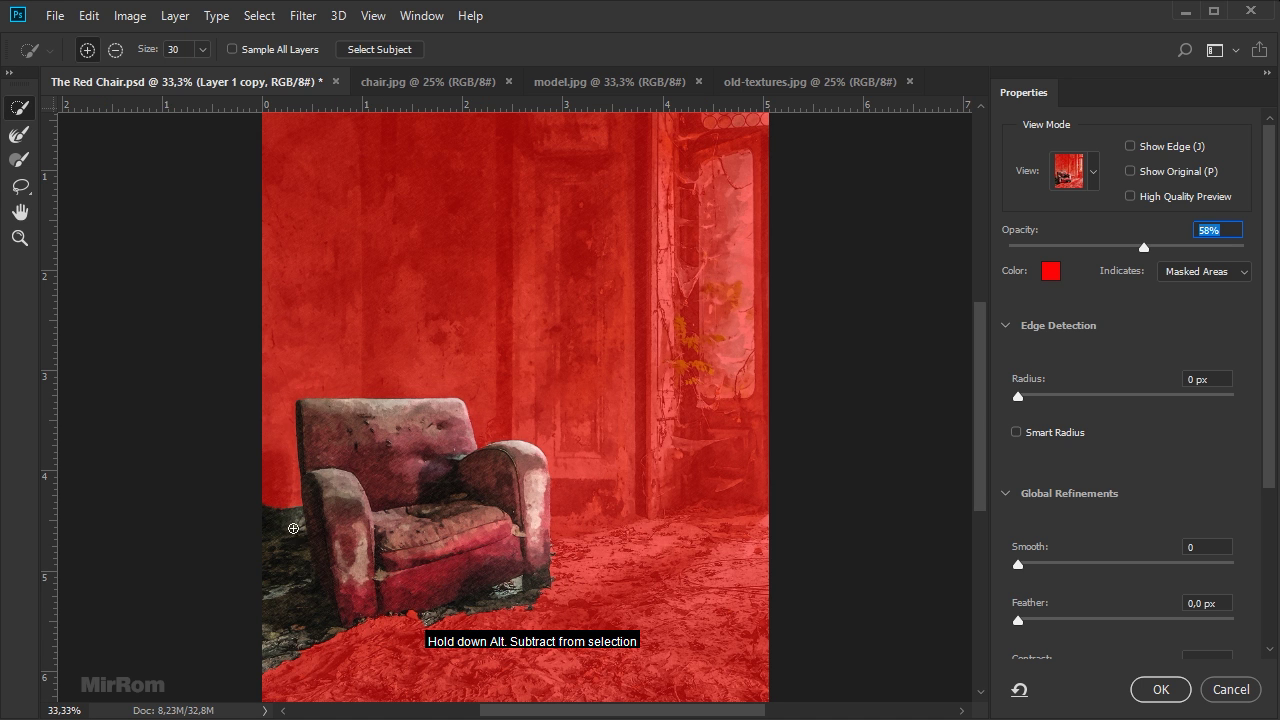
mouse_move(293, 528)
left_mouse_down()
mouse_move(281, 645)
mouse_move(313, 630)
mouse_move(304, 566)
mouse_move(348, 604)
mouse_move(307, 584)
left_mouse_up()
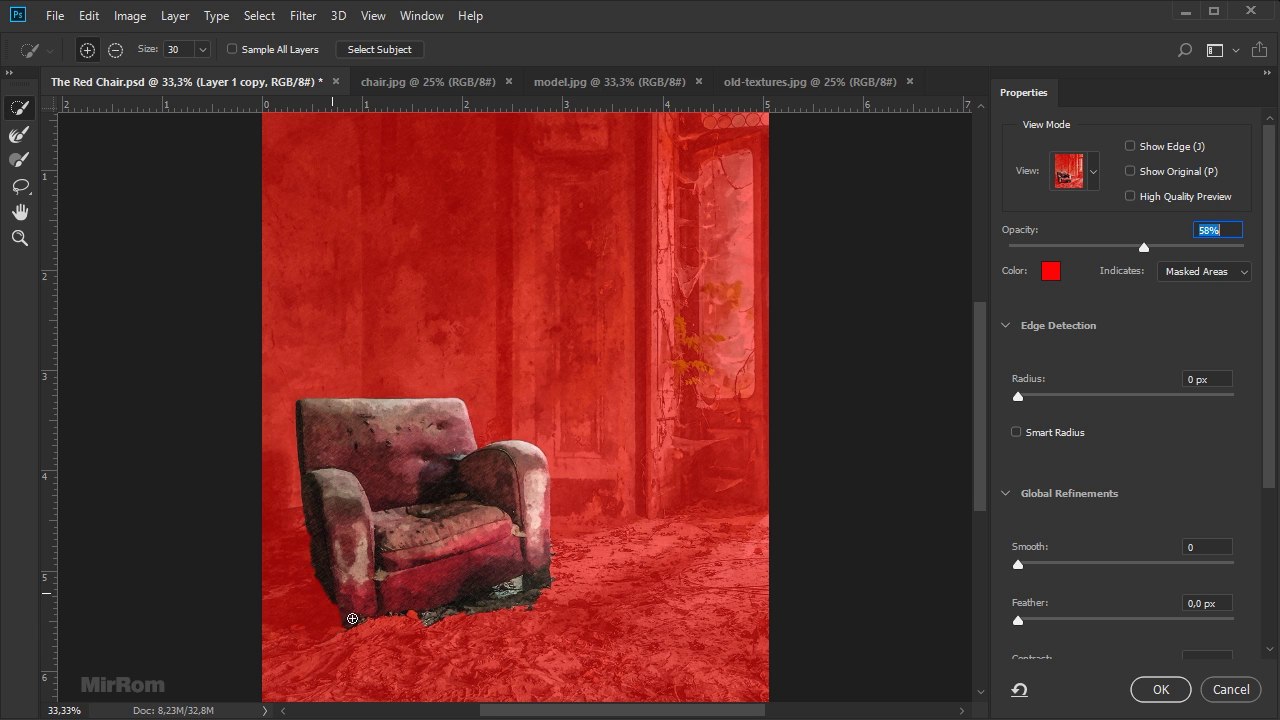
mouse_move(424, 625)
left_mouse_down()
mouse_move(520, 590)
mouse_move(452, 612)
left_mouse_up()
key("alt")
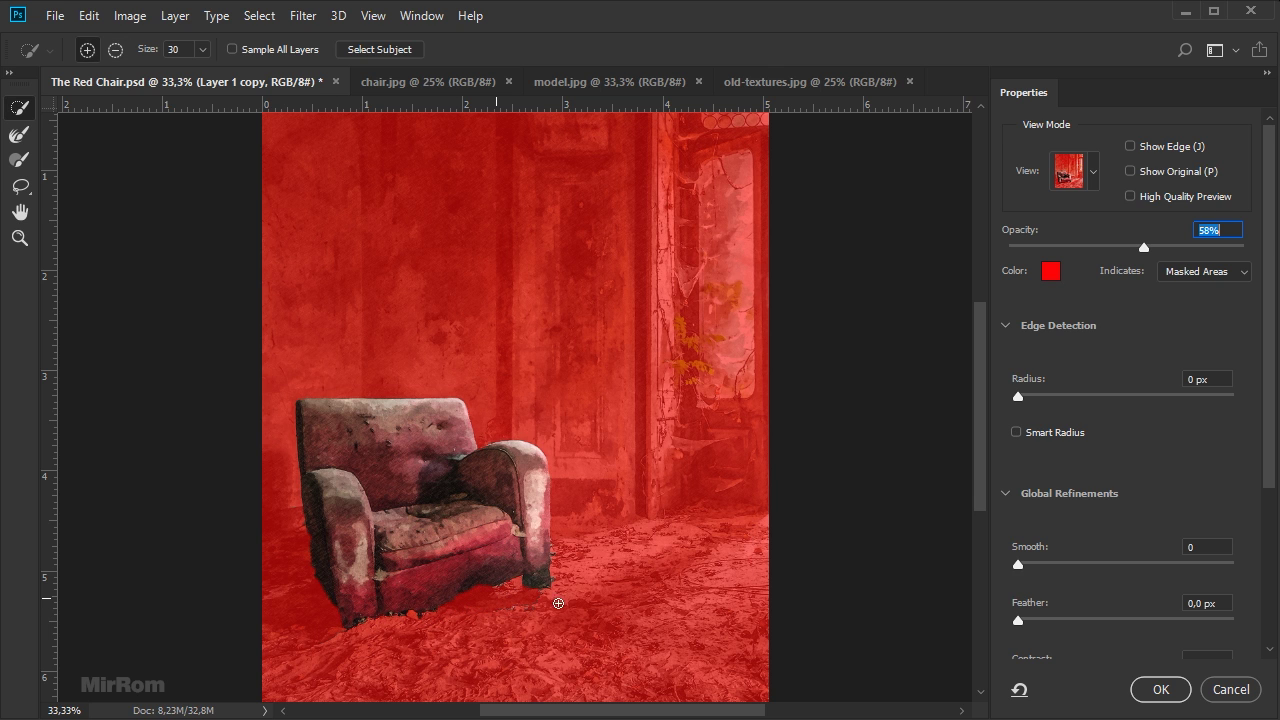
key("alt")
key("alt")
Set edge Radius 2 px and Smooth 18 and output the selection as a layer mask.
left_click_drag(1018, 396, 1044, 402)
left_click_drag(1020, 564, 1055, 570)
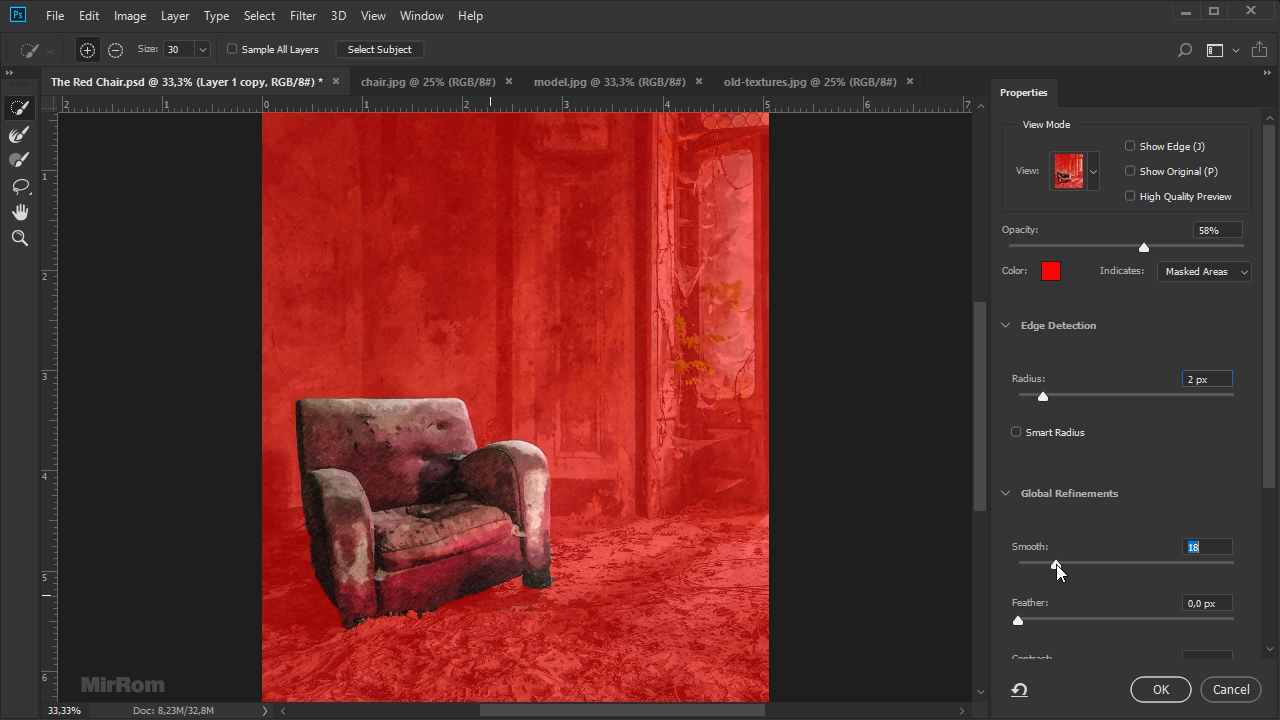
left_click(1159, 690)
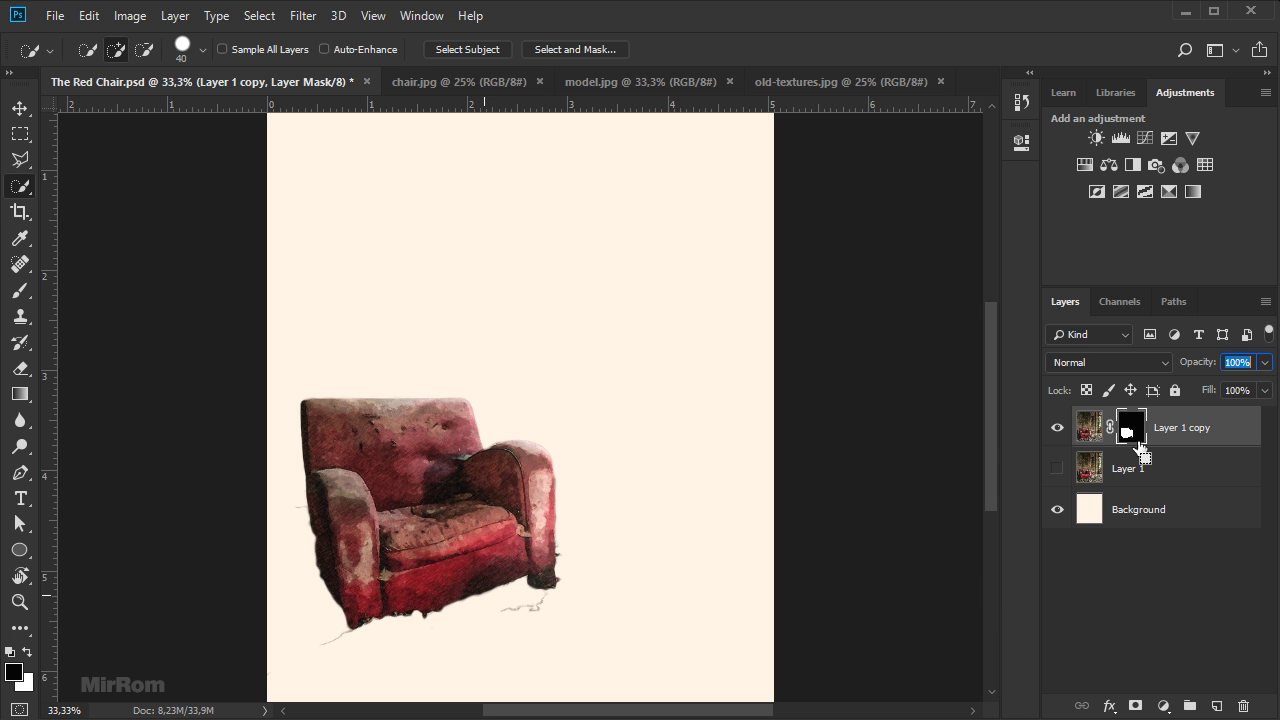
Invert the copy's layer mask, show the original chair layer, and target the copy's image.
key("ctrl+i")
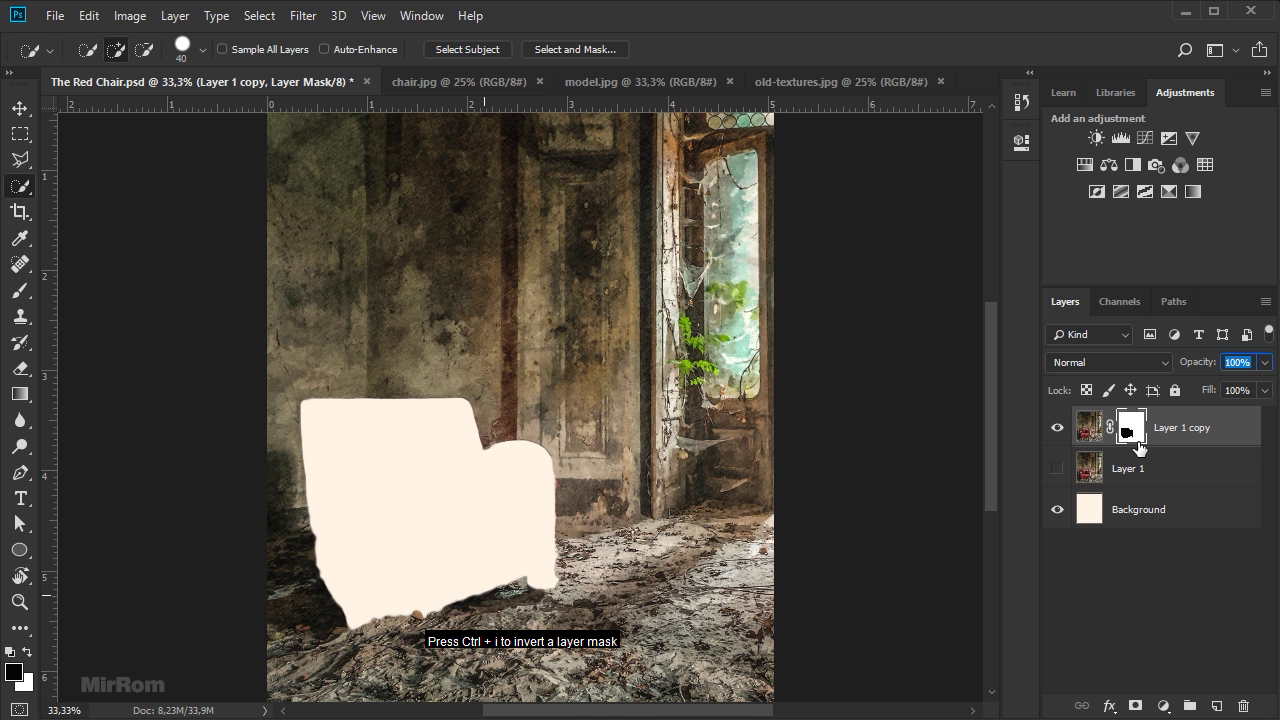
left_click(1057, 468)
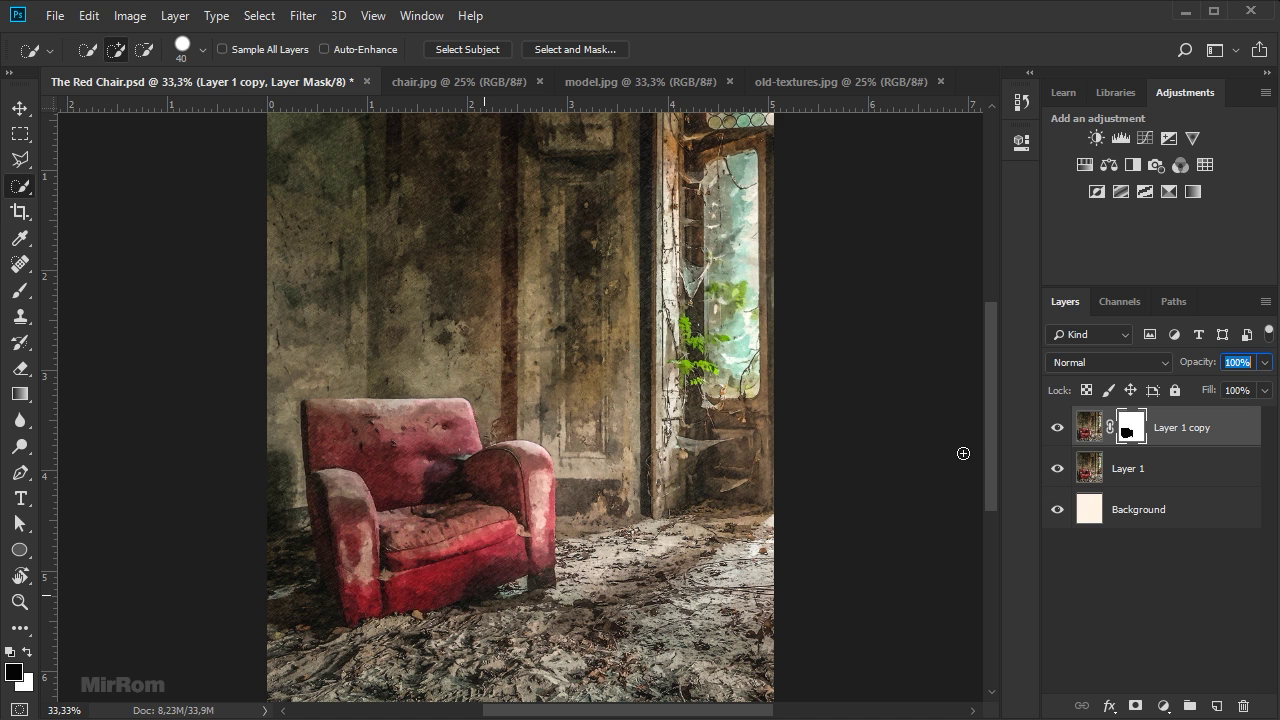
key("v")
scroll(957, 450, "down", 2)
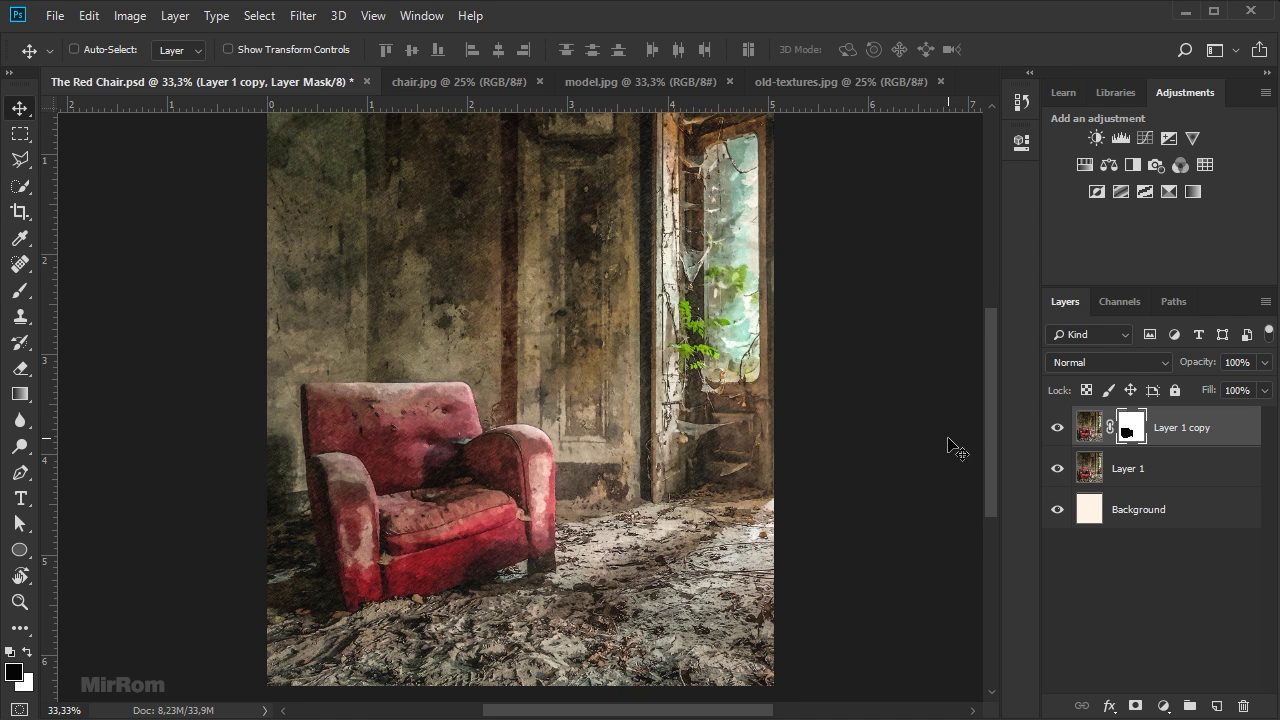
left_click(1088, 430)
left_click(1058, 428)
left_click(1058, 428)
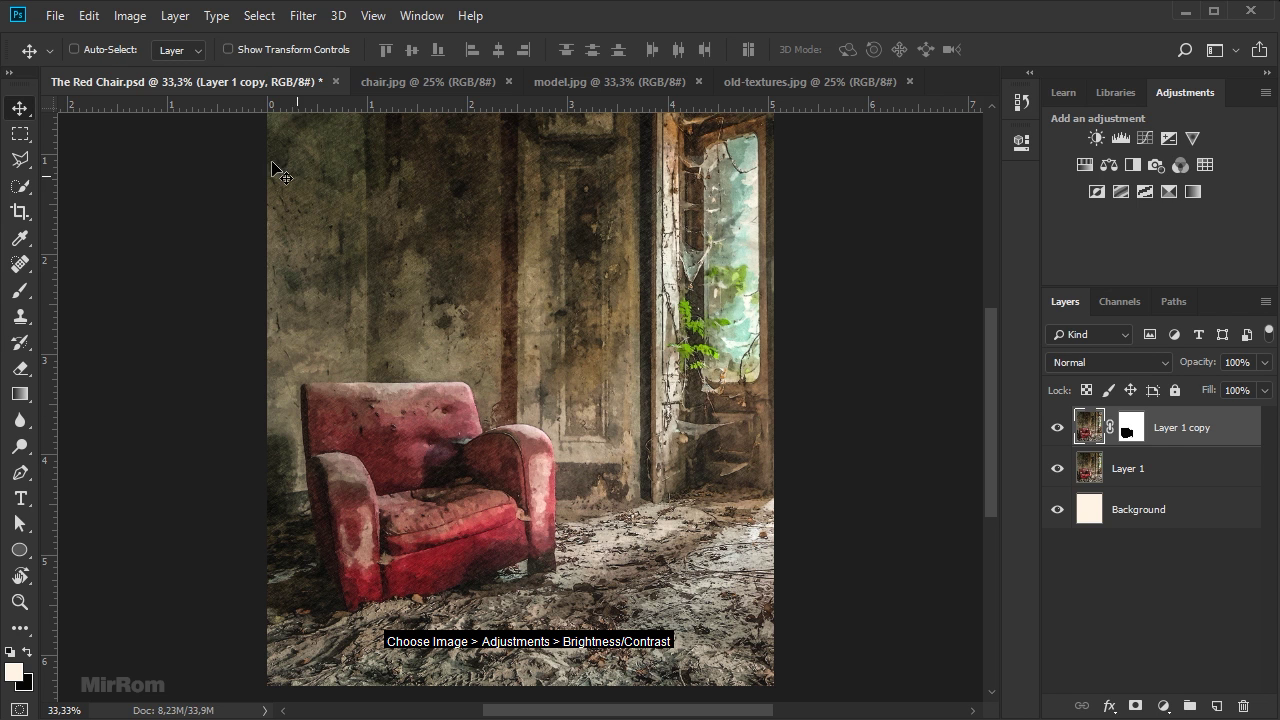
Apply Brightness/Contrast to the chair copy with Brightness -6 and Contrast 41.
left_click(130, 16)
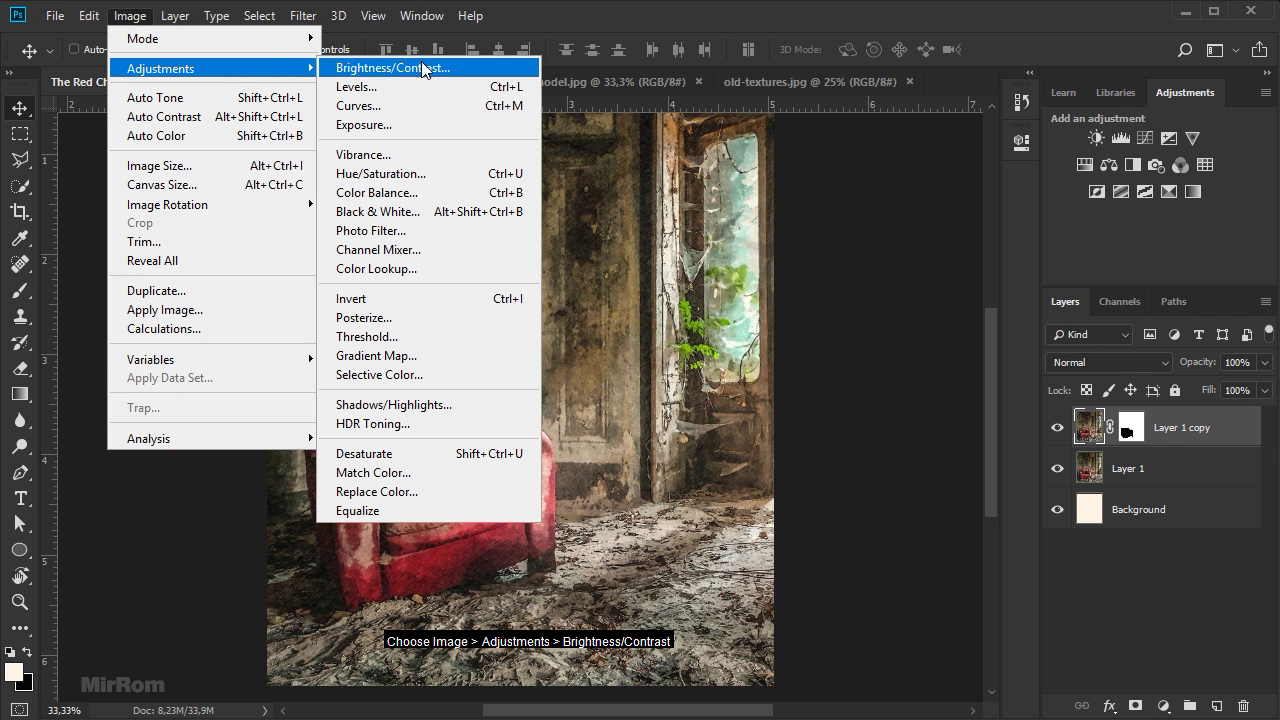
left_click(424, 68)
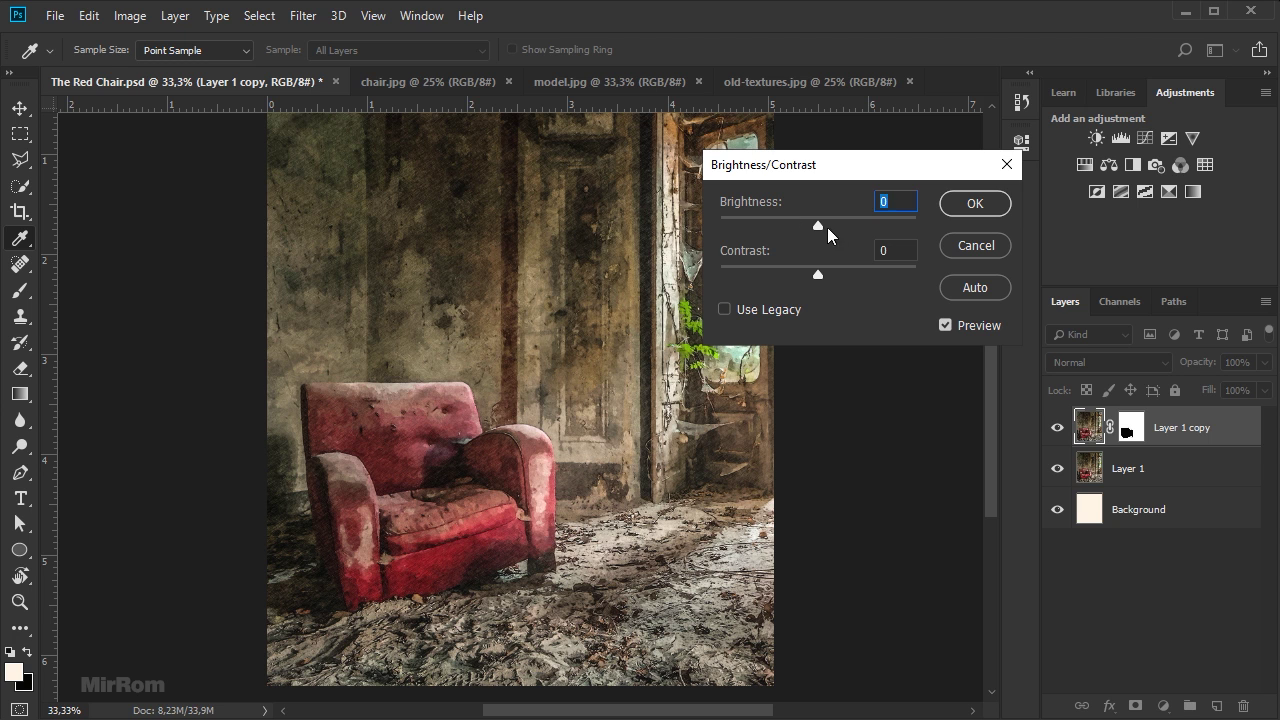
left_click_drag(818, 227, 813, 227)
left_click_drag(822, 272, 846, 269)
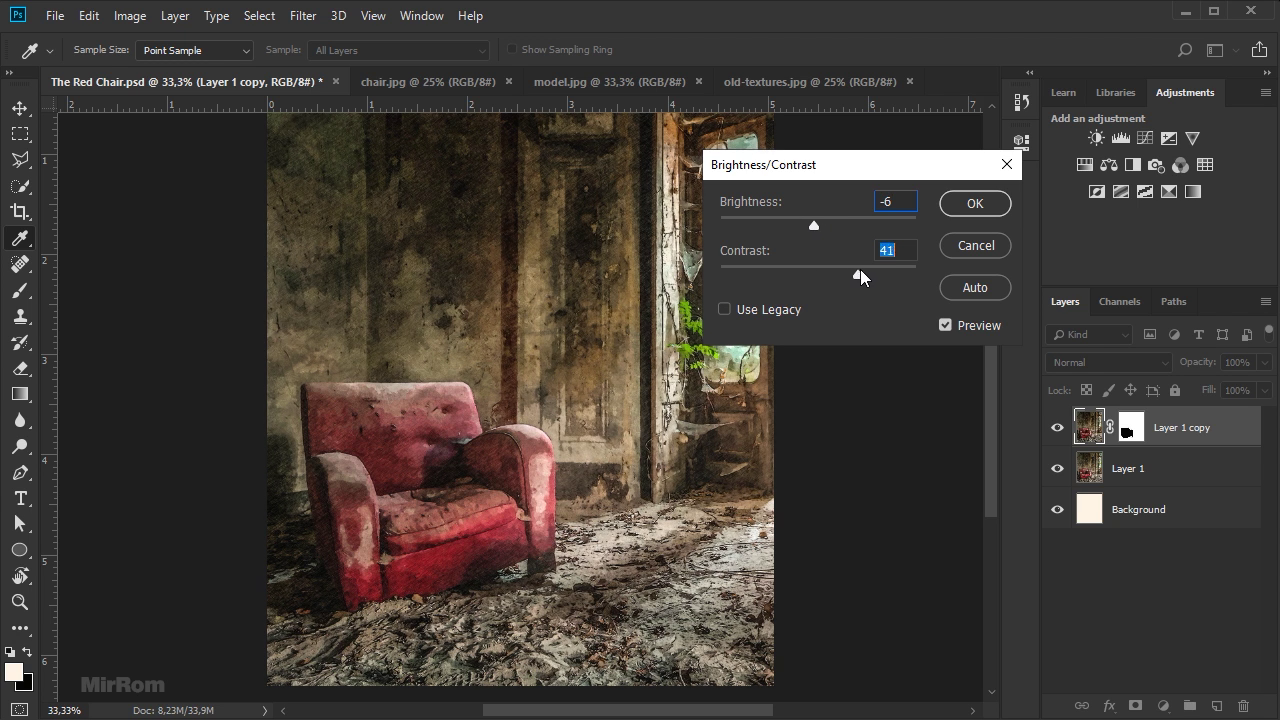
left_click(945, 325)
left_click(945, 325)
left_click(960, 206)
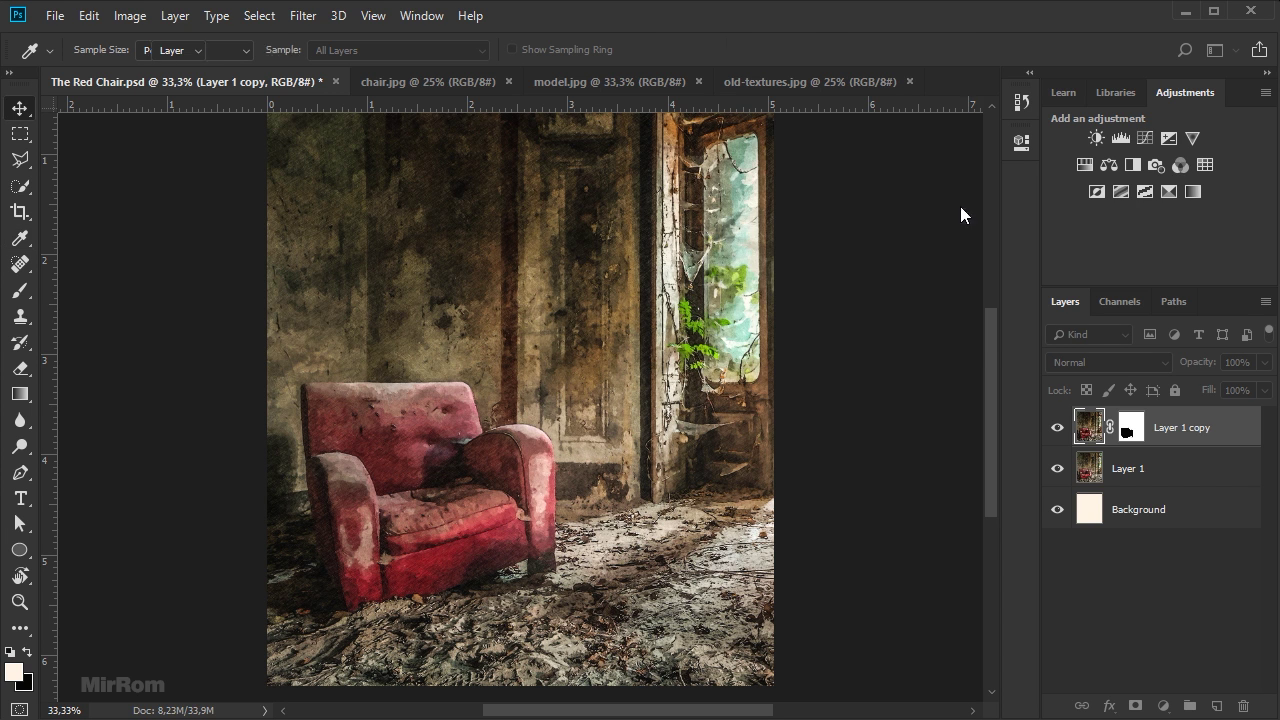
key("v")
left_click(130, 16)
mouse_move(161, 68)
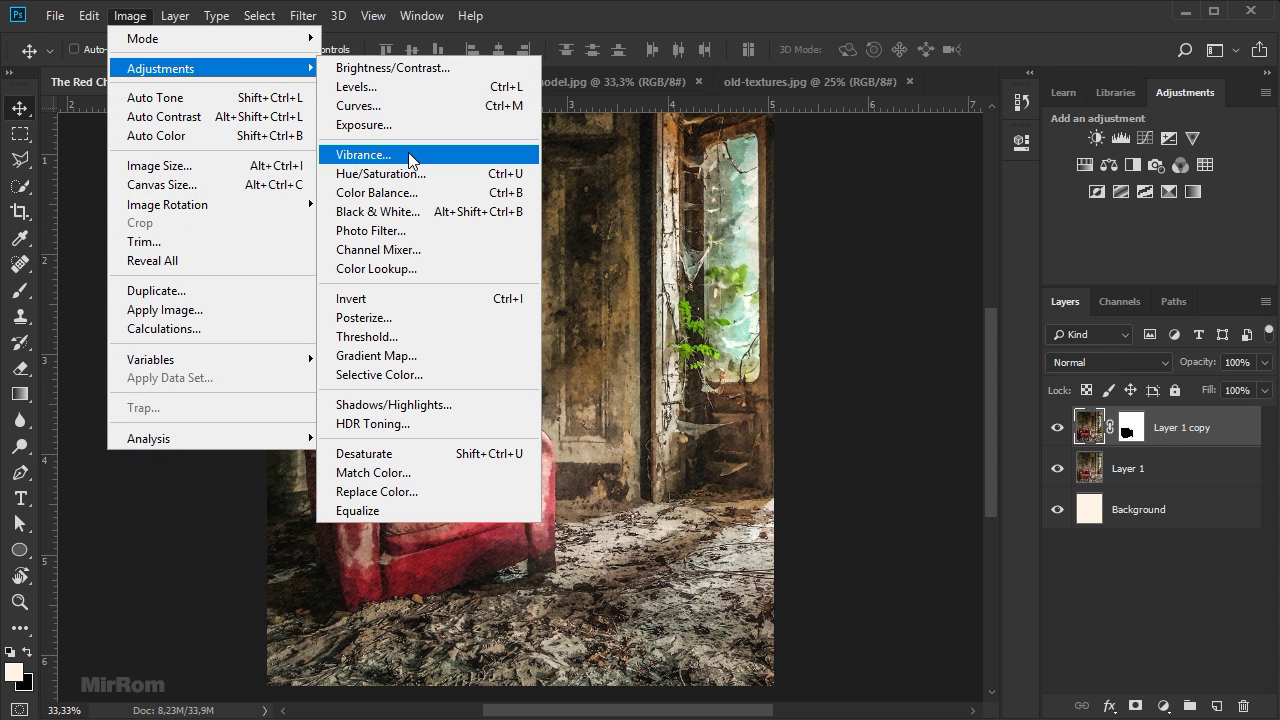
Set Vibrance -100 and Saturation -82 to turn the room grey.
left_click(410, 158)
left_click_drag(782, 341, 659, 330)
left_click_drag(770, 391, 703, 399)
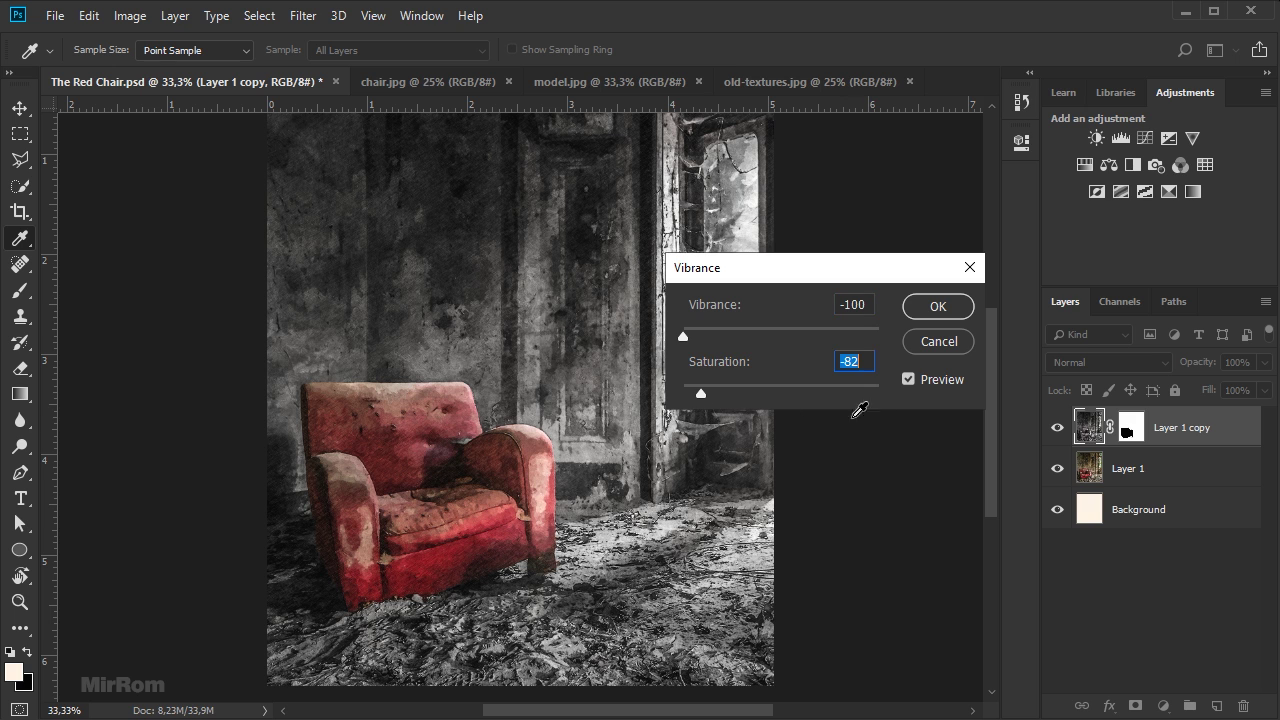
left_click(930, 306)
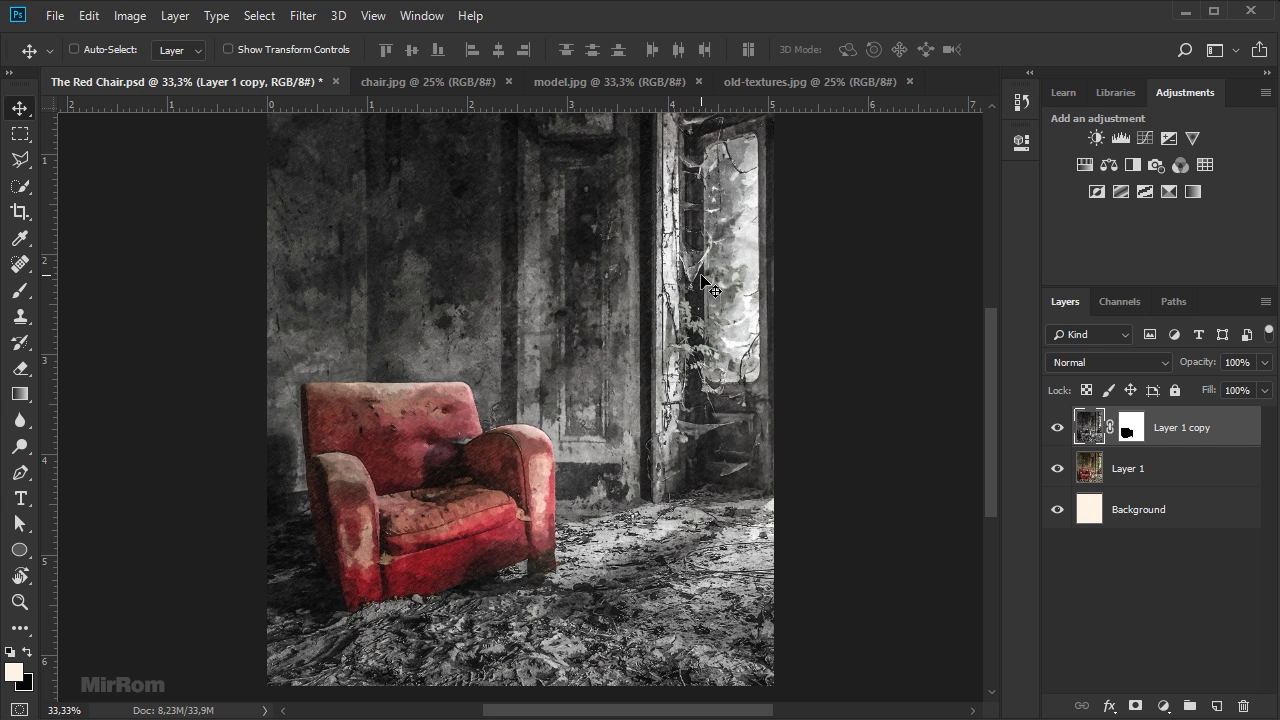
On Layer 1, boost Reds saturation +37 and lightness -1 in Hue/Saturation.
left_click(1140, 470)
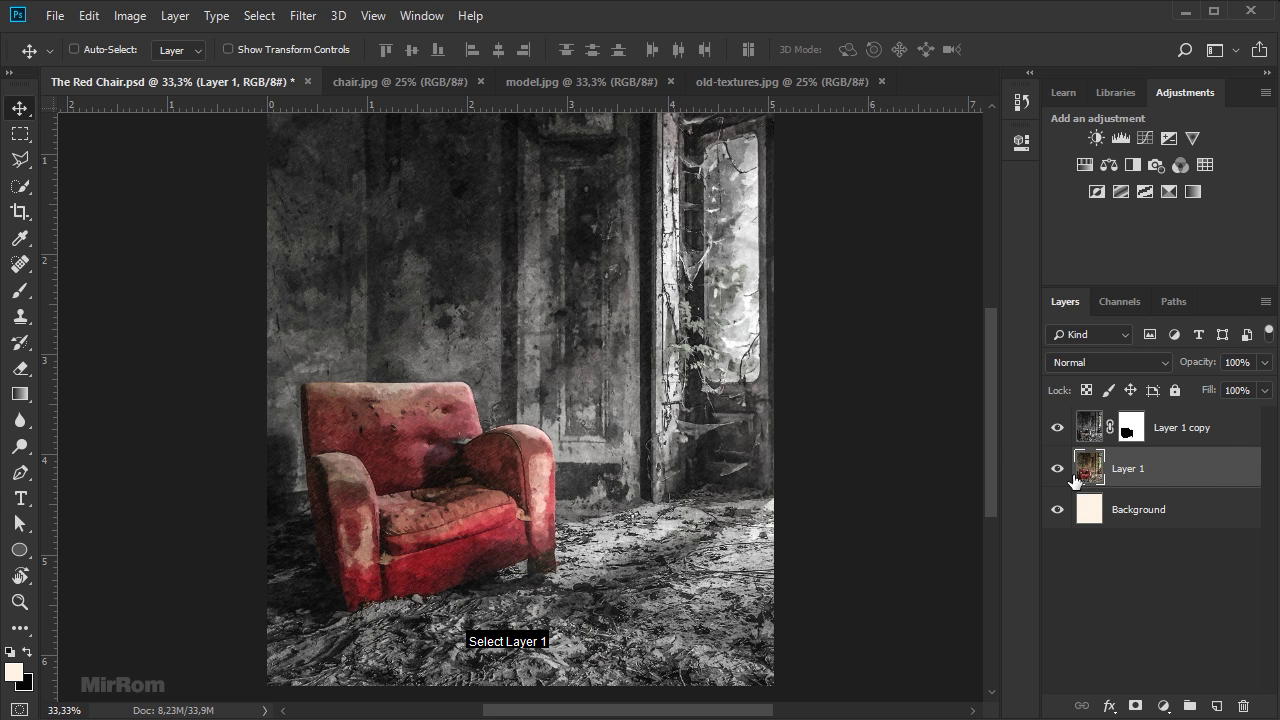
left_click(129, 15)
mouse_move(161, 68)
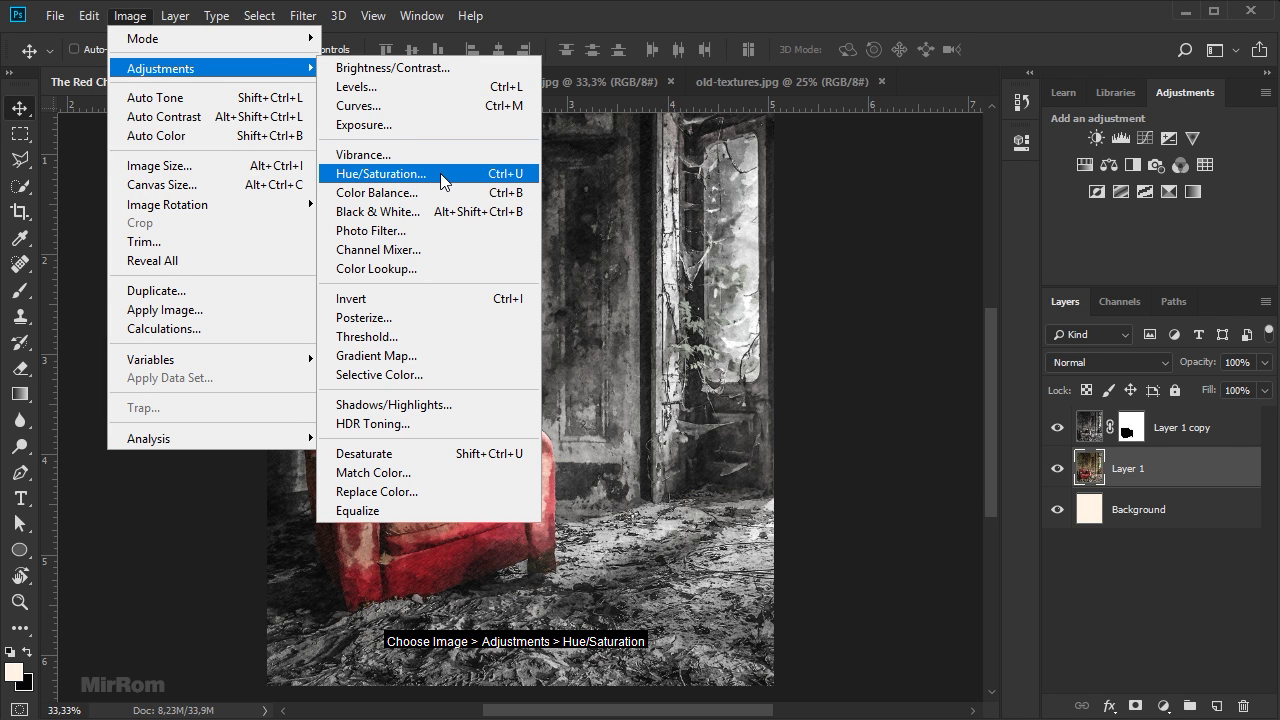
left_click(443, 181)
left_click(905, 237)
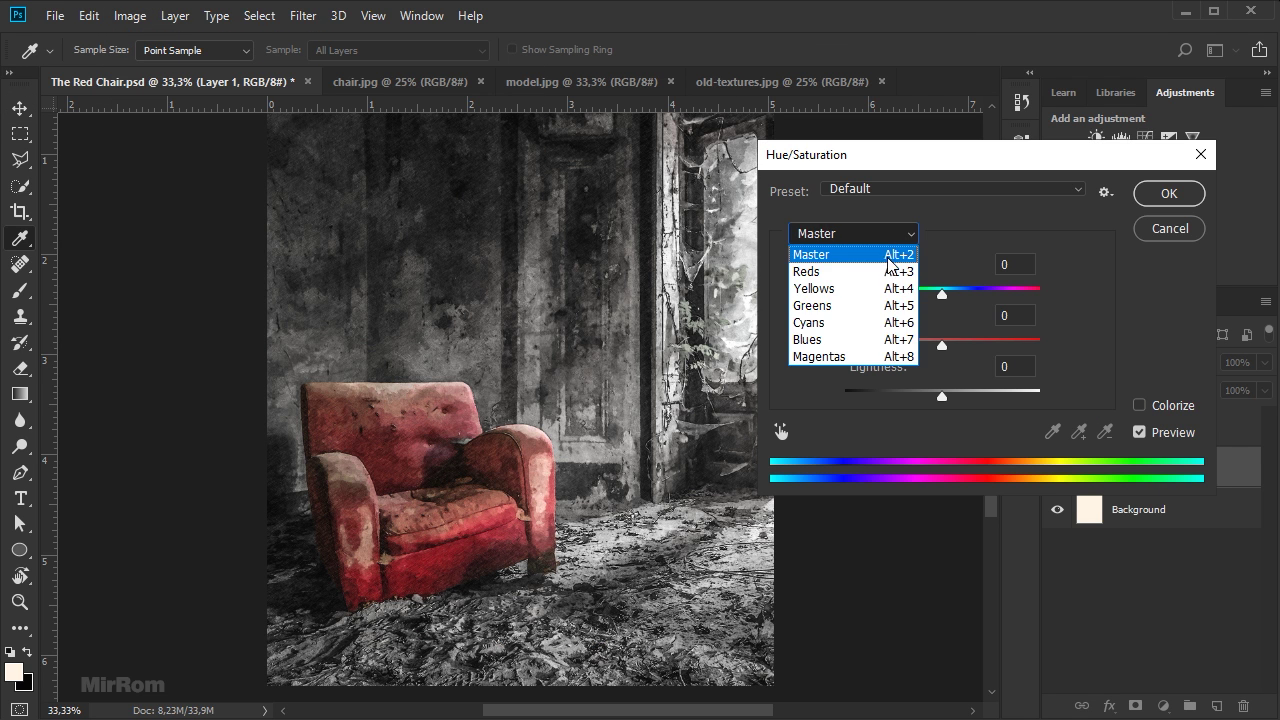
left_click(896, 272)
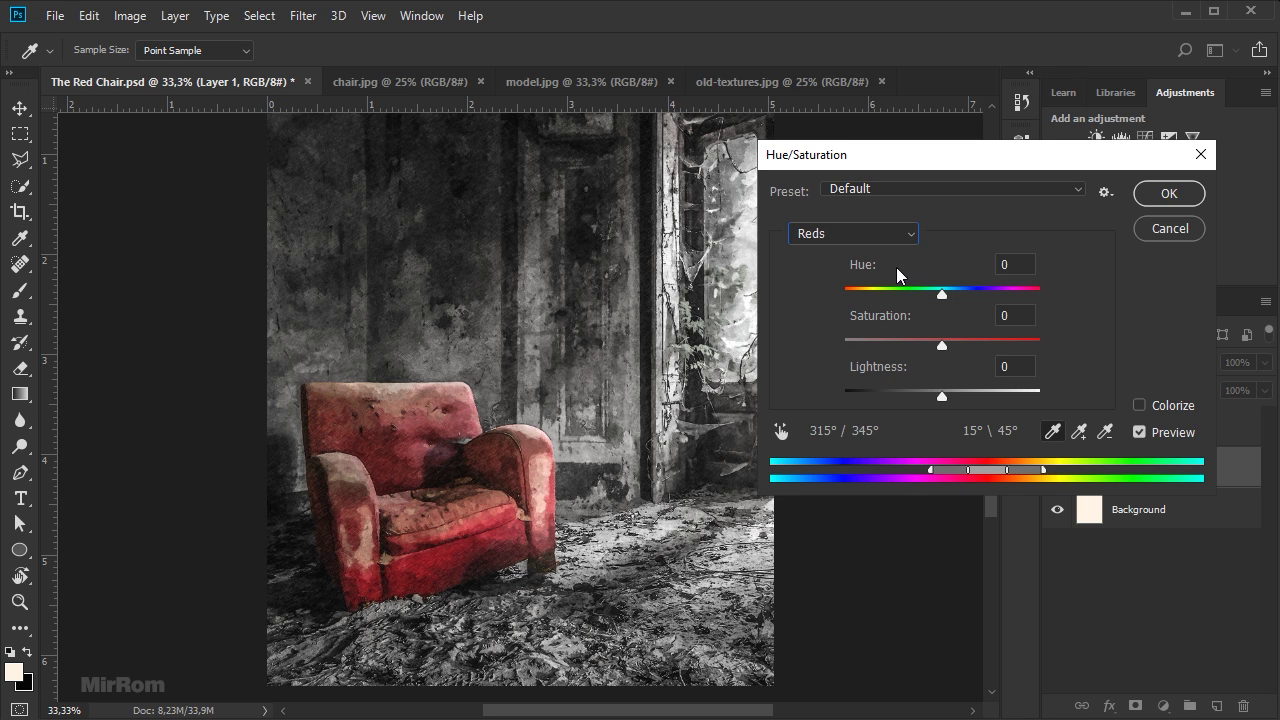
left_click_drag(941, 346, 978, 348)
key("Down")
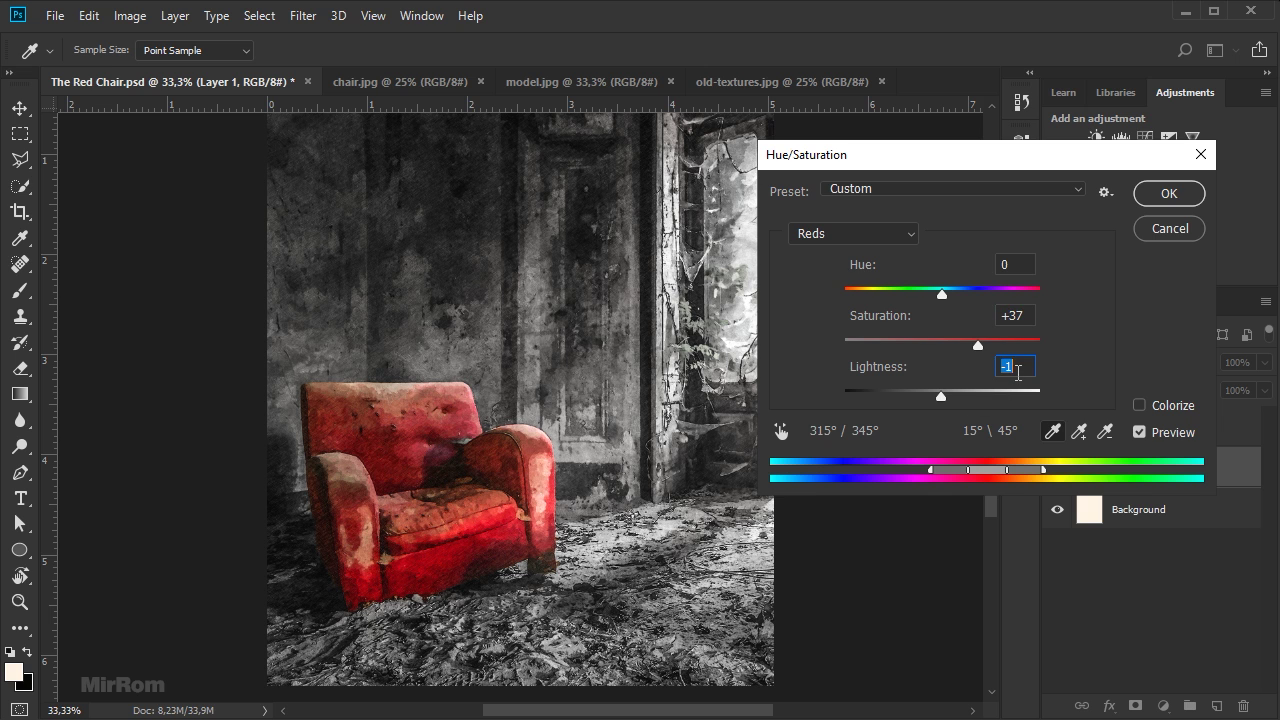
left_click(1140, 432)
left_click(1140, 432)
left_click(1168, 195)
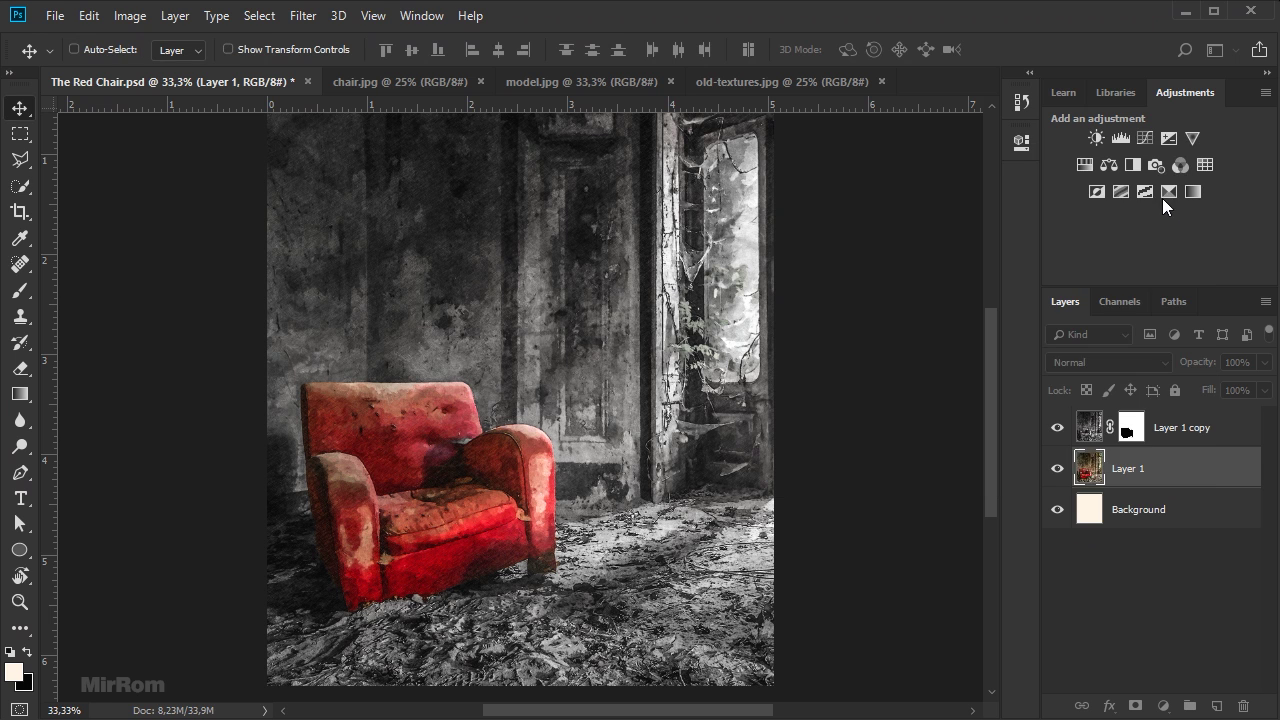
Reselect the Layer 1 copy, zoom out, and bring up the model.jpg photo.
left_click(1100, 431)
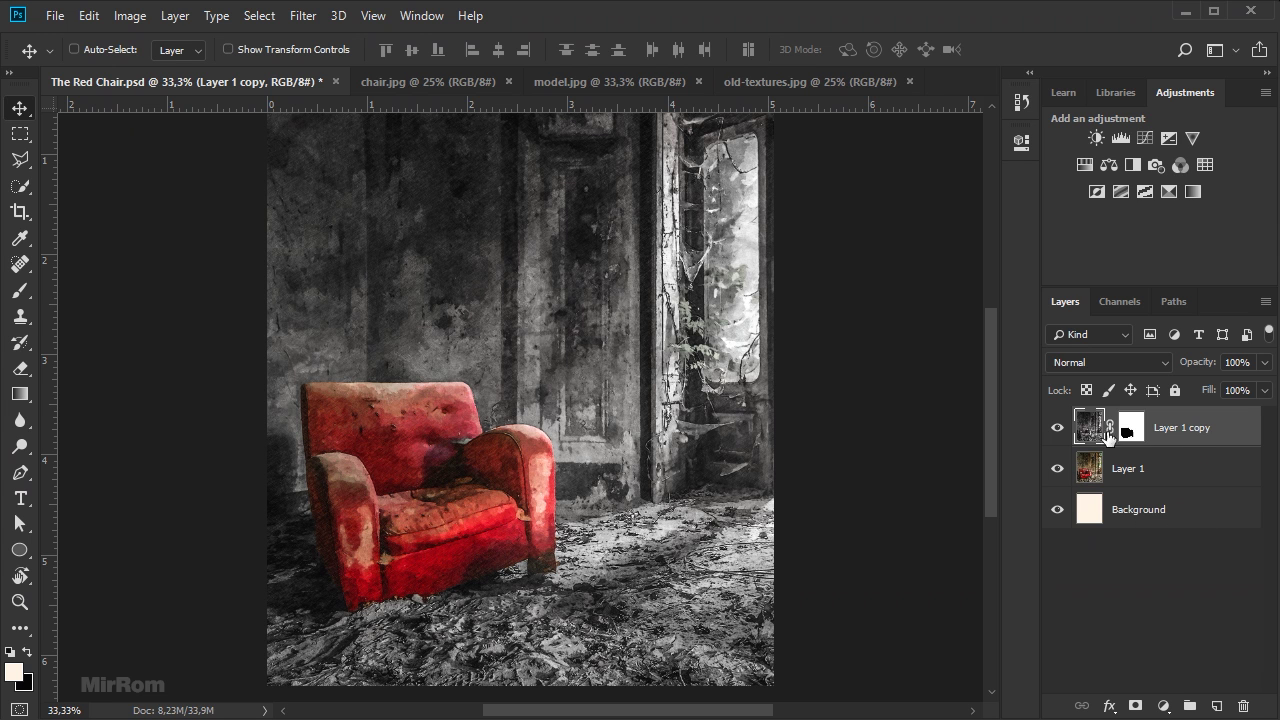
key("ctrl+minus")
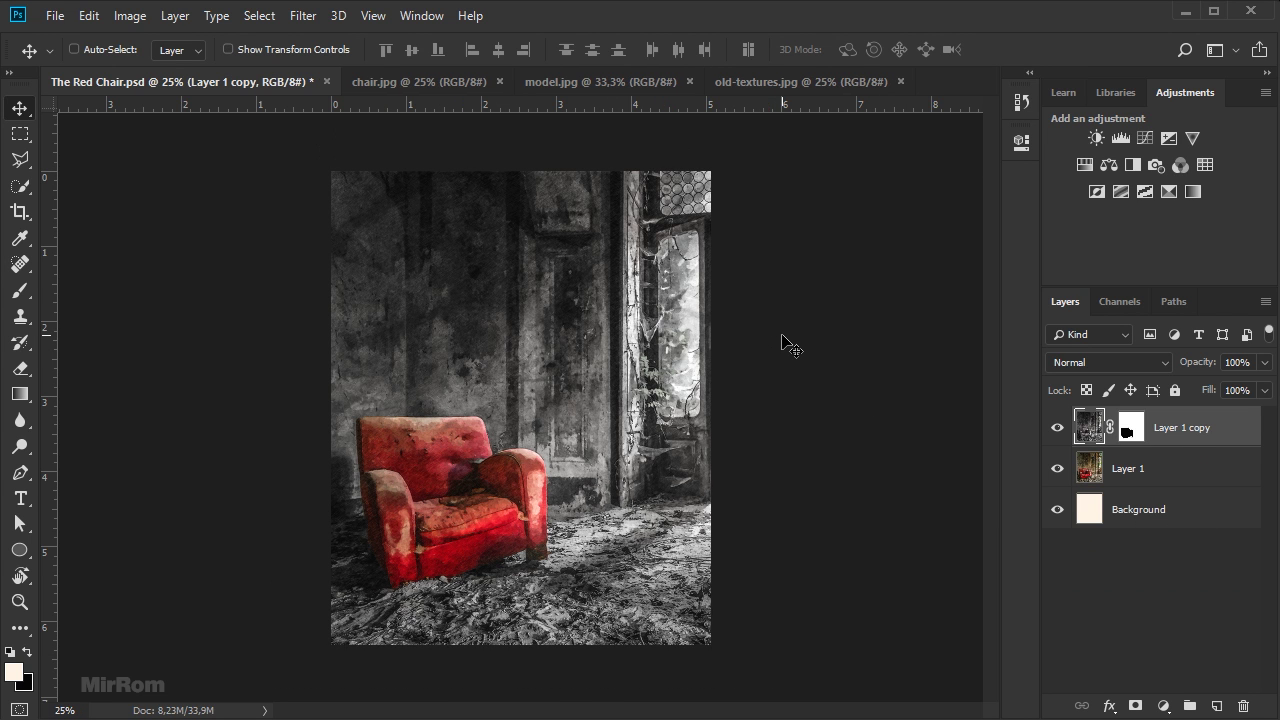
left_click(617, 86)
Paste the whole model.jpg face into the poster and move it to the top.
key("ctrl+a")
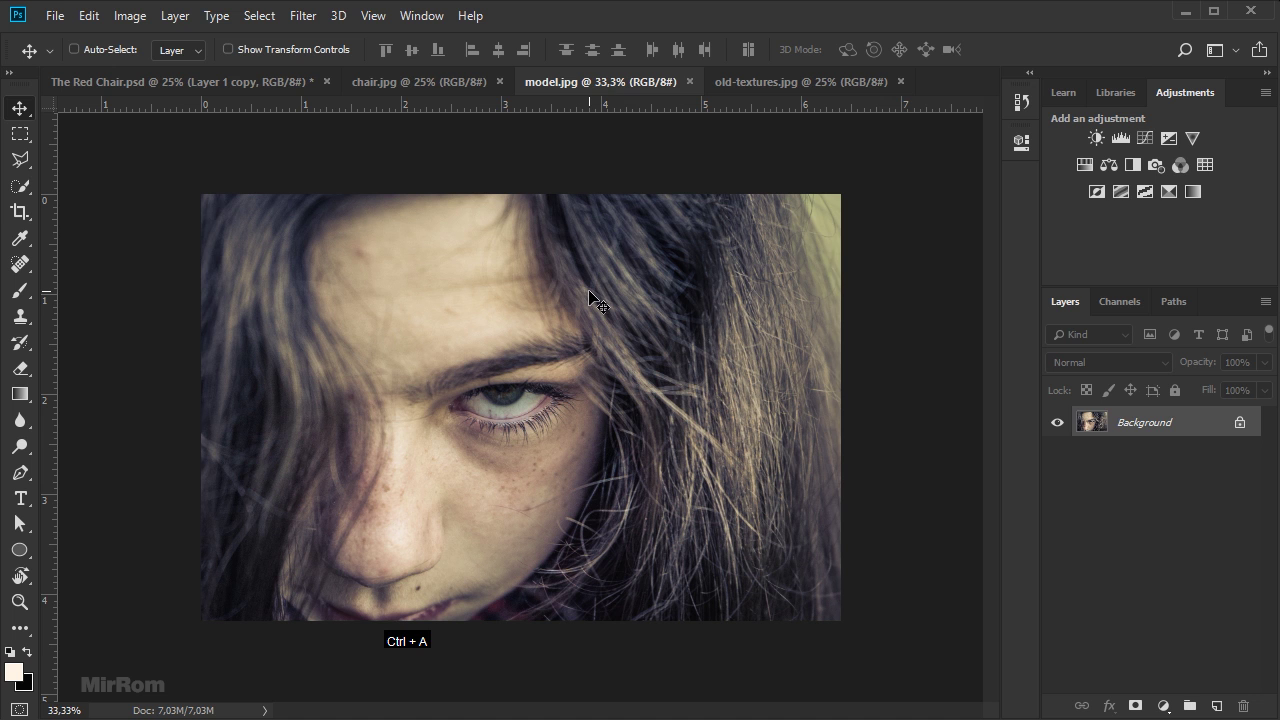
key("ctrl+c")
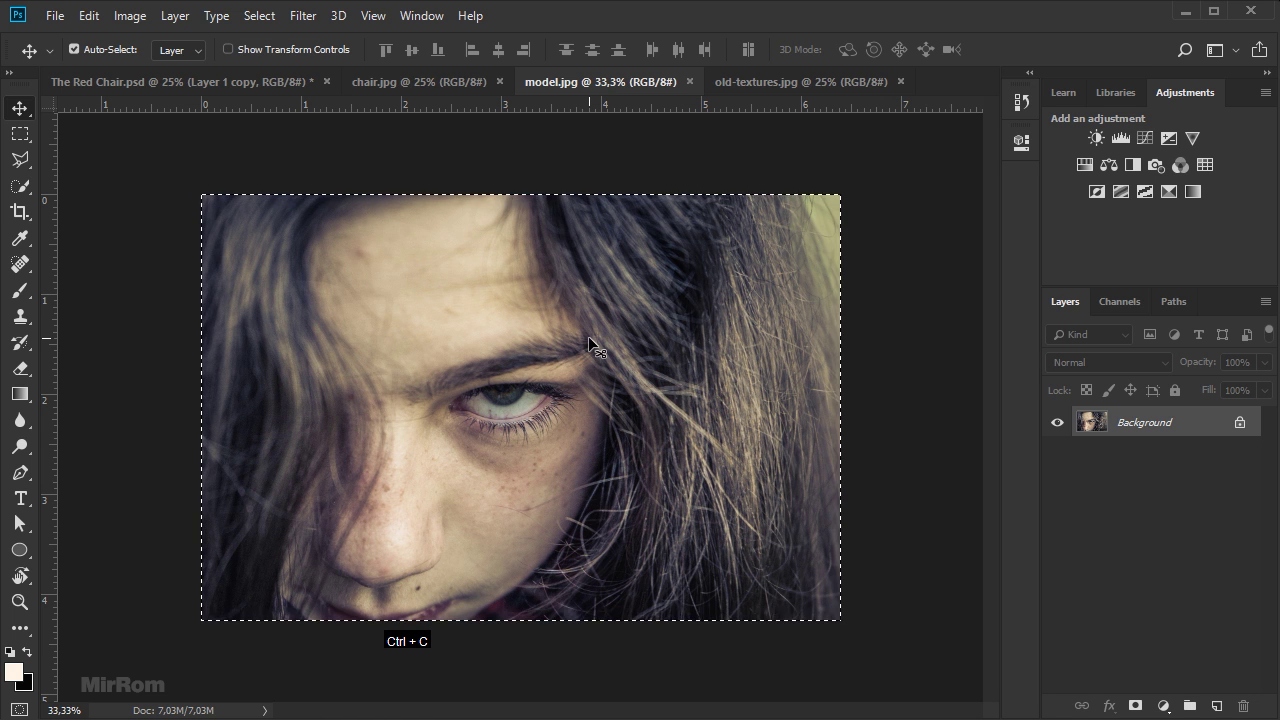
left_click(272, 86)
key("ctrl+v")
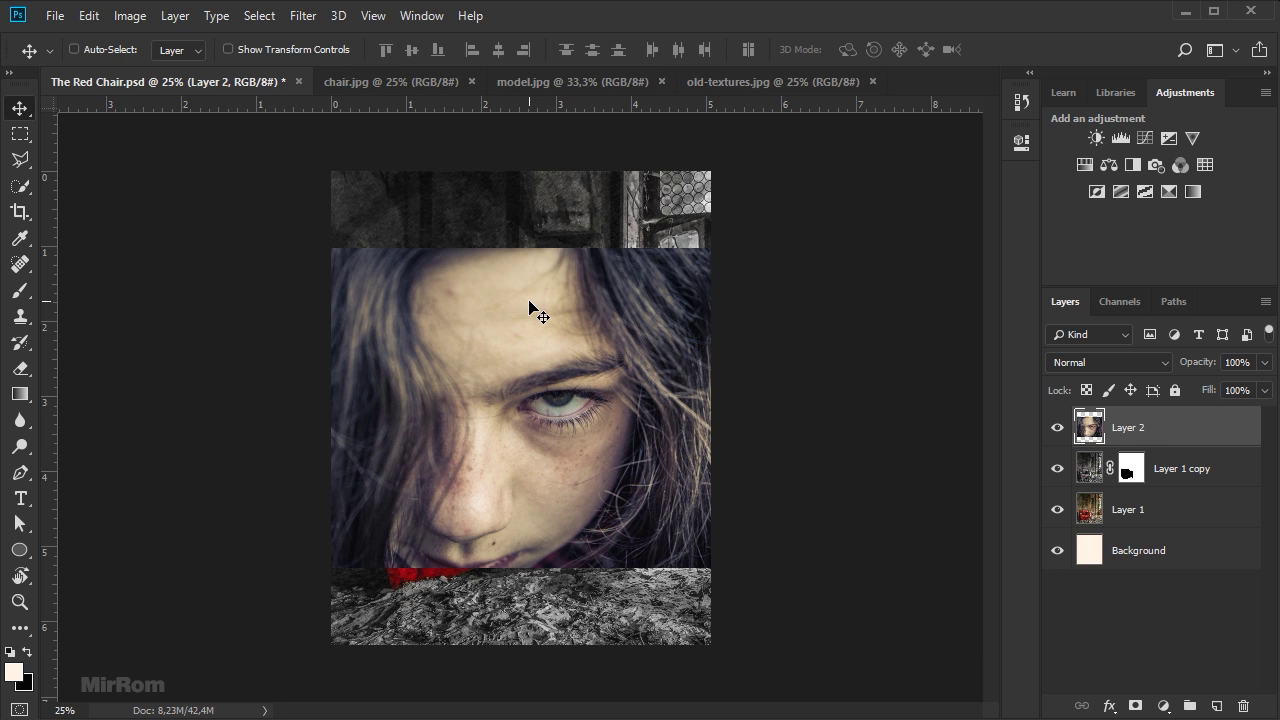
left_click_drag(529, 303, 550, 226)
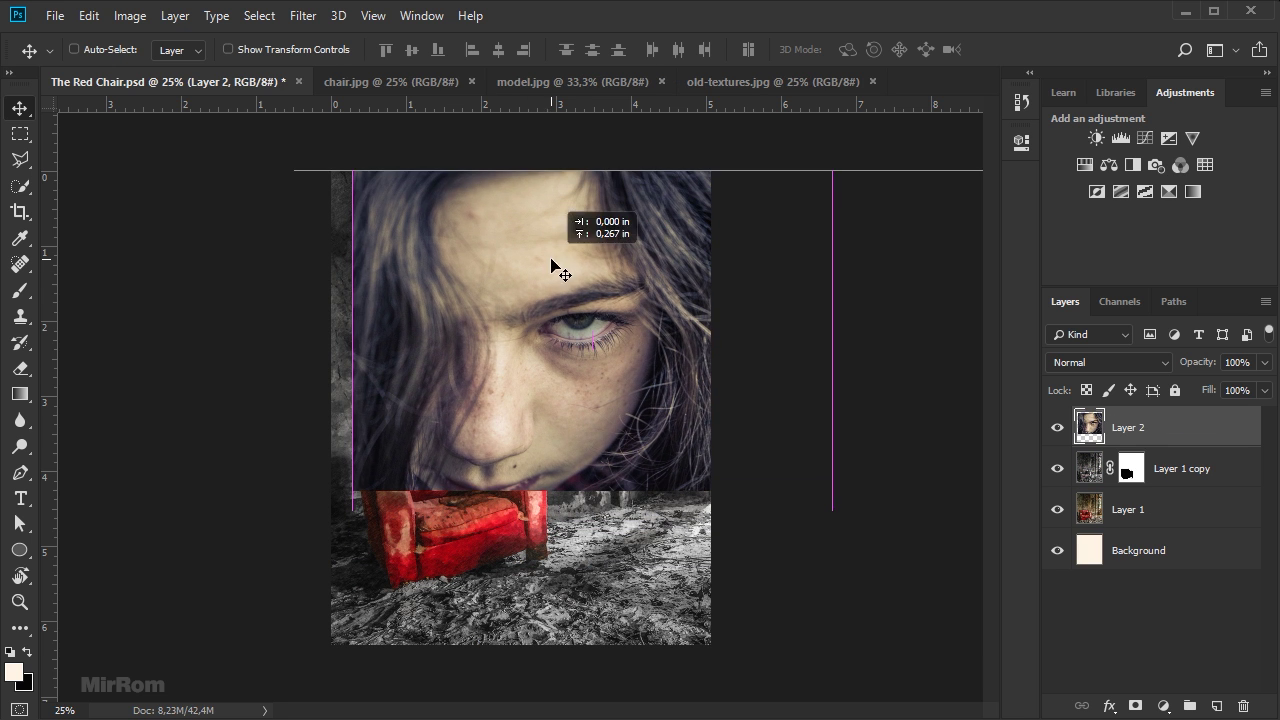
Set the face layer to 76% opacity, scale it to about 90%, and nudge it up.
mouse_move(1186, 369)
left_mouse_down()
mouse_move(1197, 368)
mouse_move(1186, 364)
left_mouse_up()
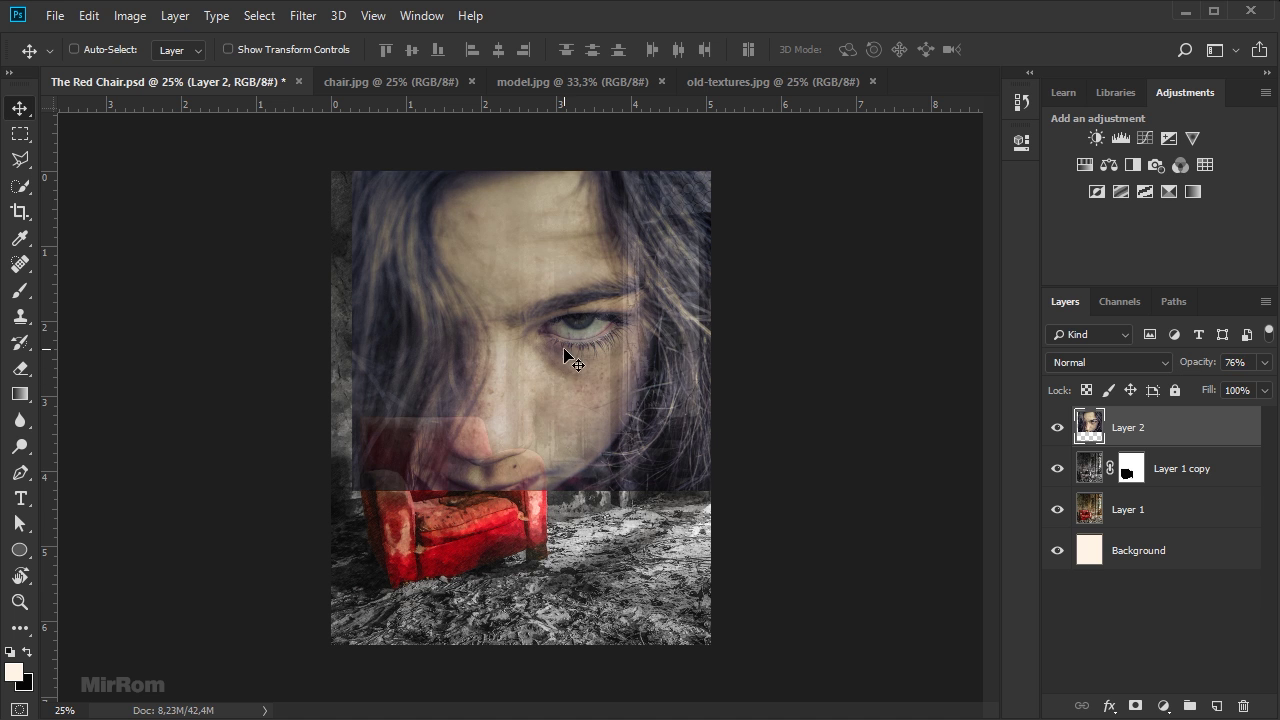
left_click_drag(567, 353, 577, 345)
key("ctrl+t")
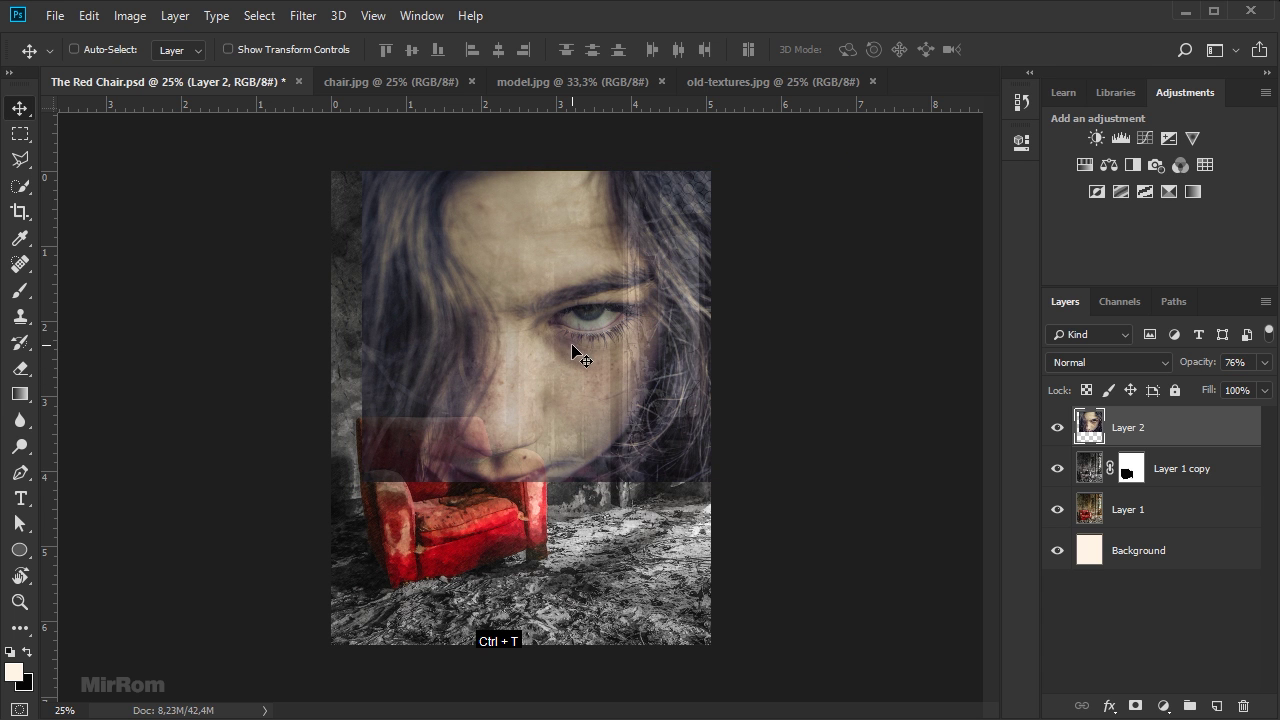
left_click_drag(838, 482, 819, 470)
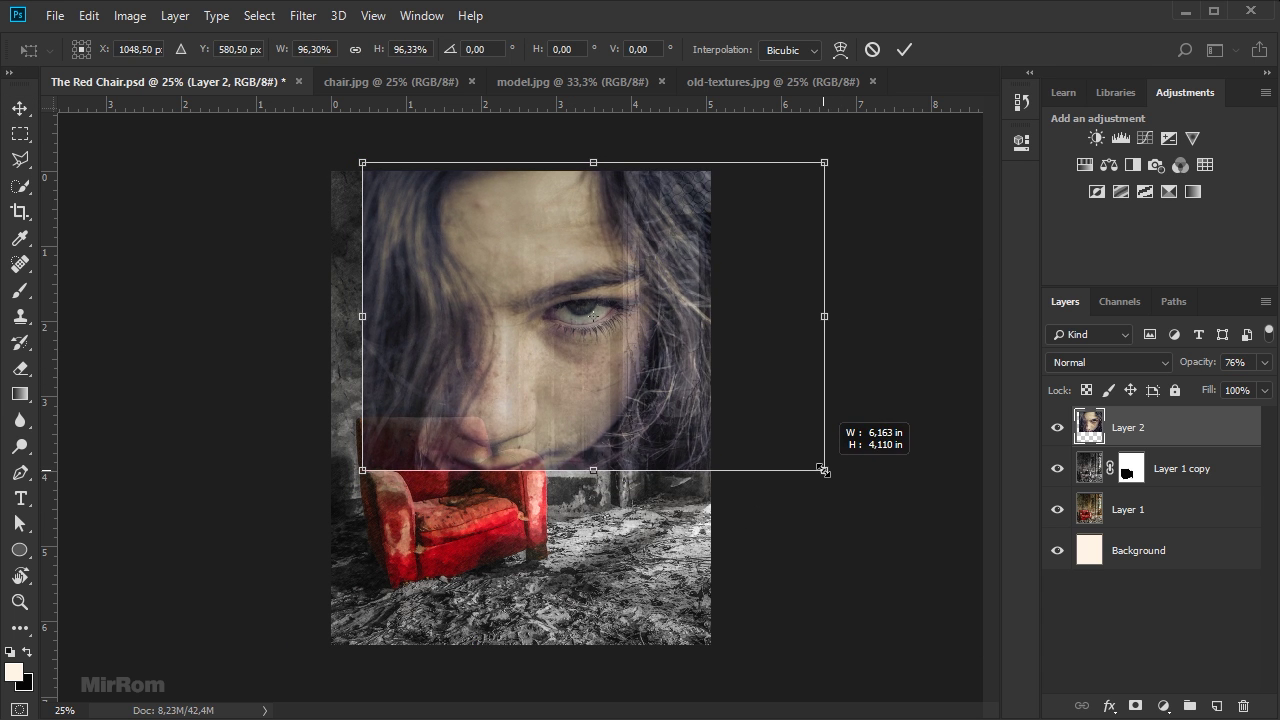
left_click_drag(363, 468, 371, 462)
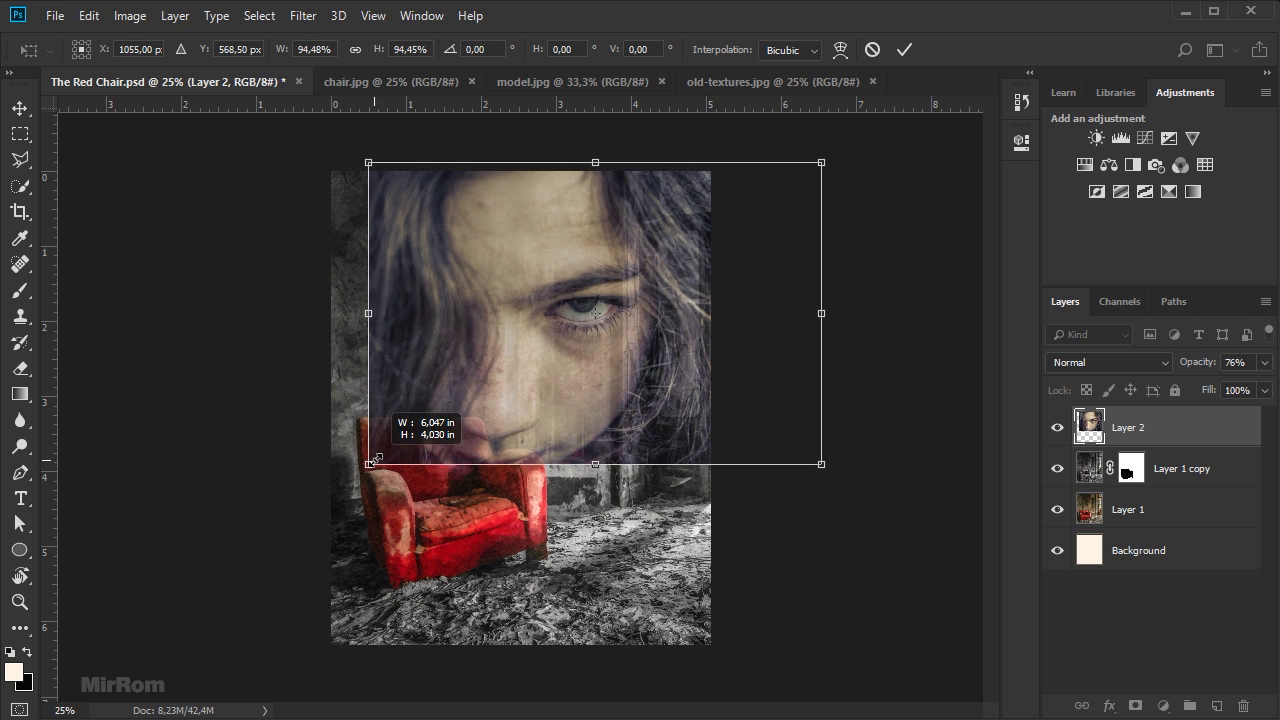
left_click_drag(821, 462, 800, 452)
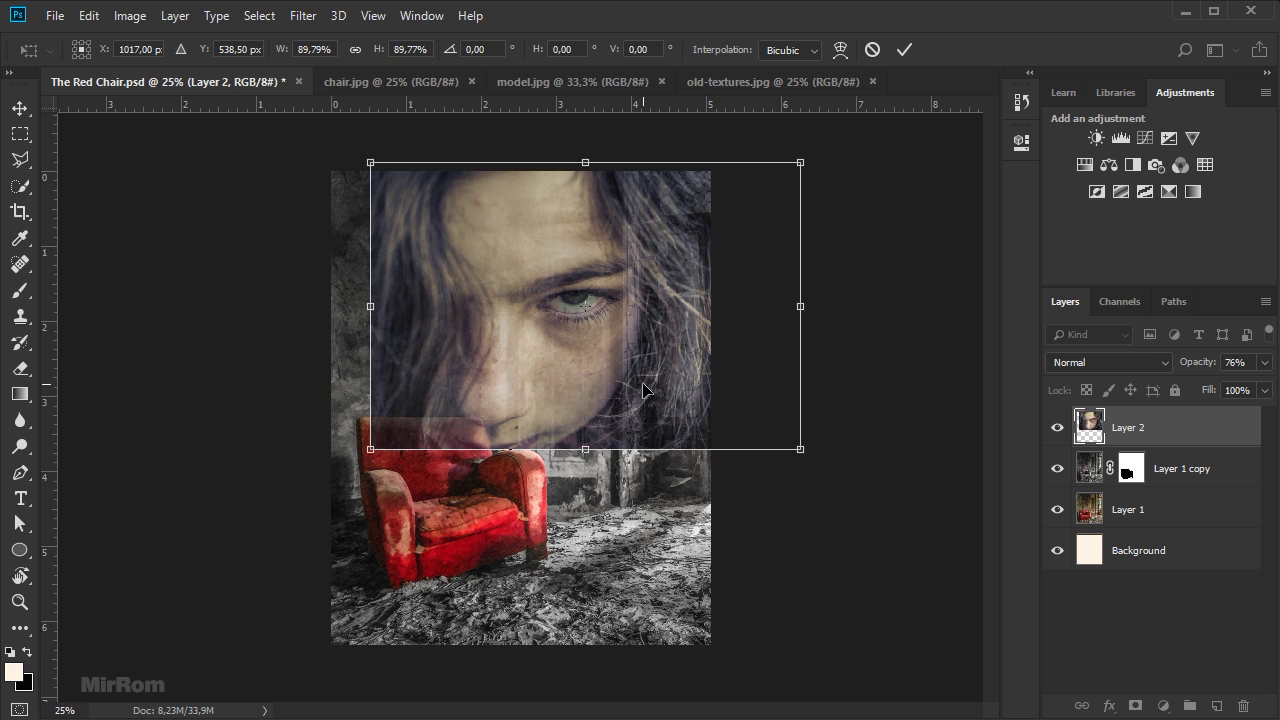
key("Return")
key("shift+Up")
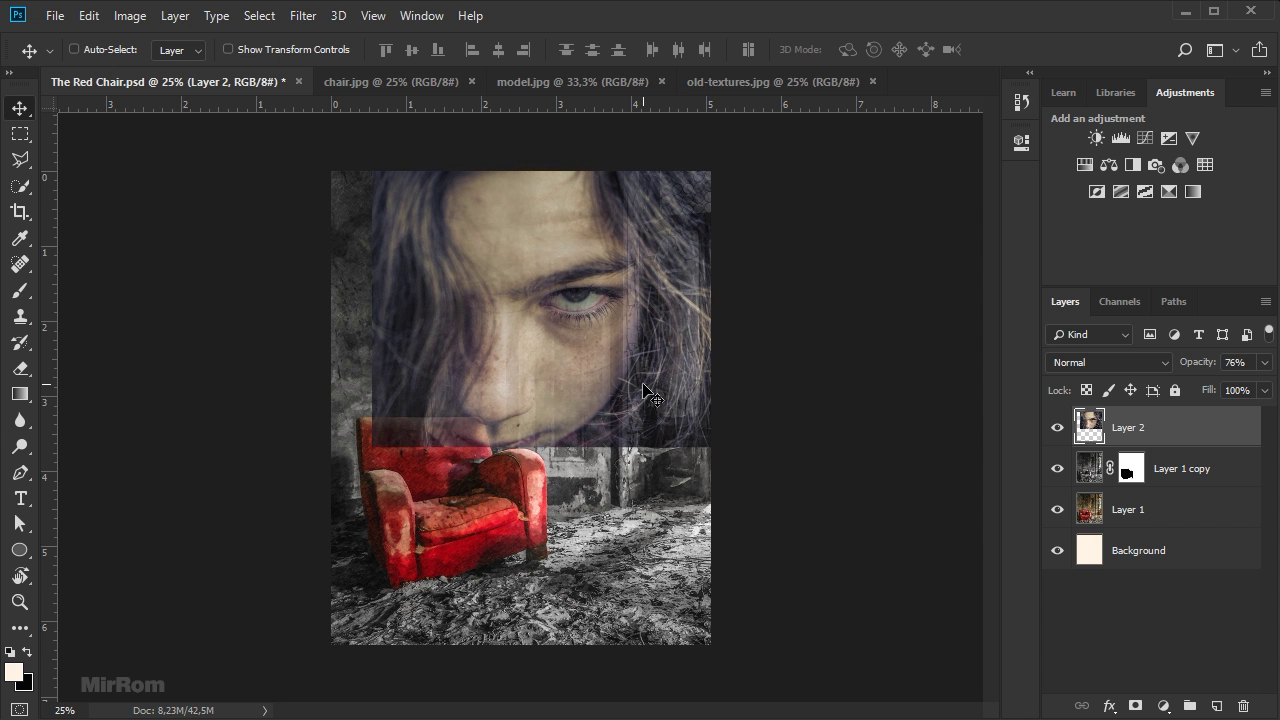
left_click_drag(643, 384, 637, 382)
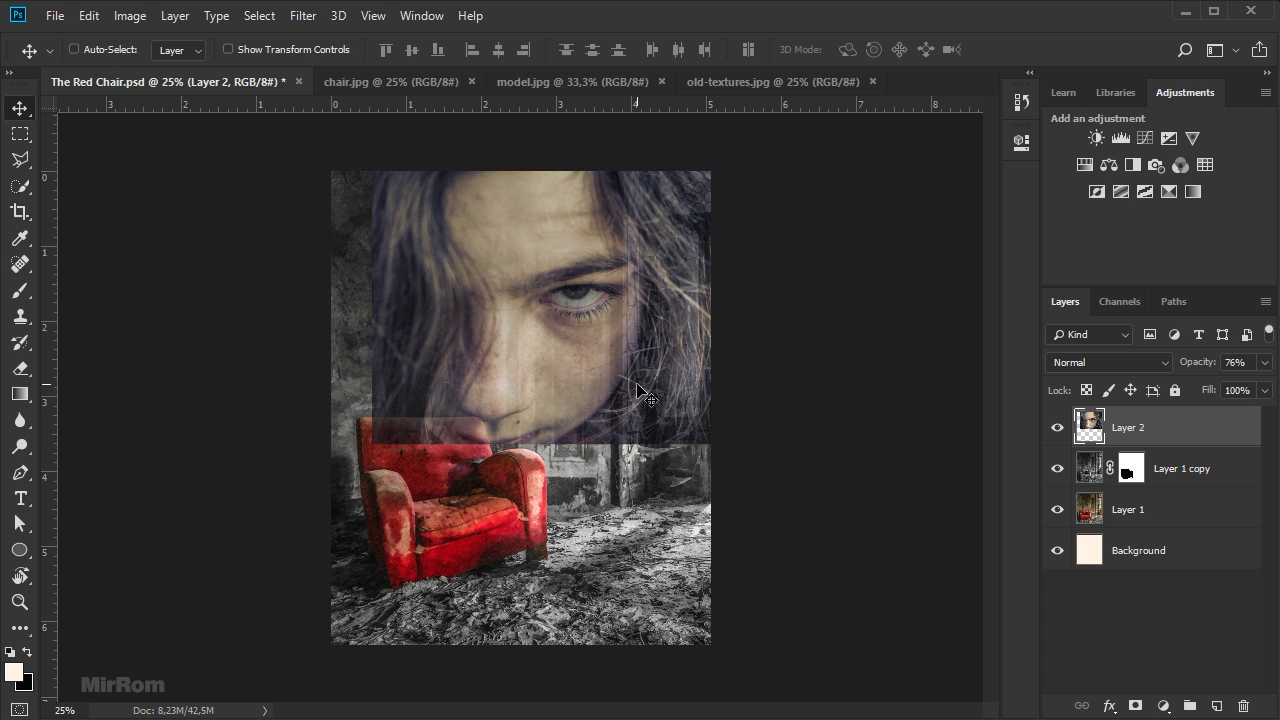
key("shift+Up")
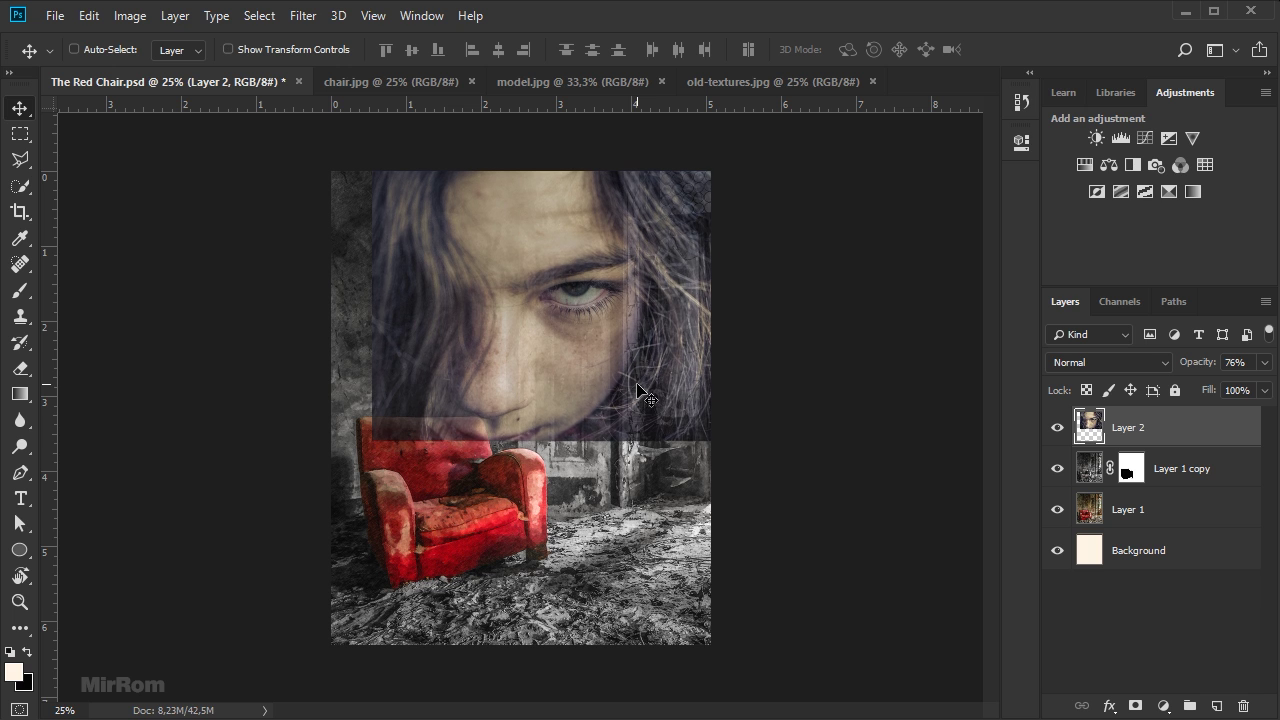
Restore the face layer to full opacity.
left_click(1264, 362)
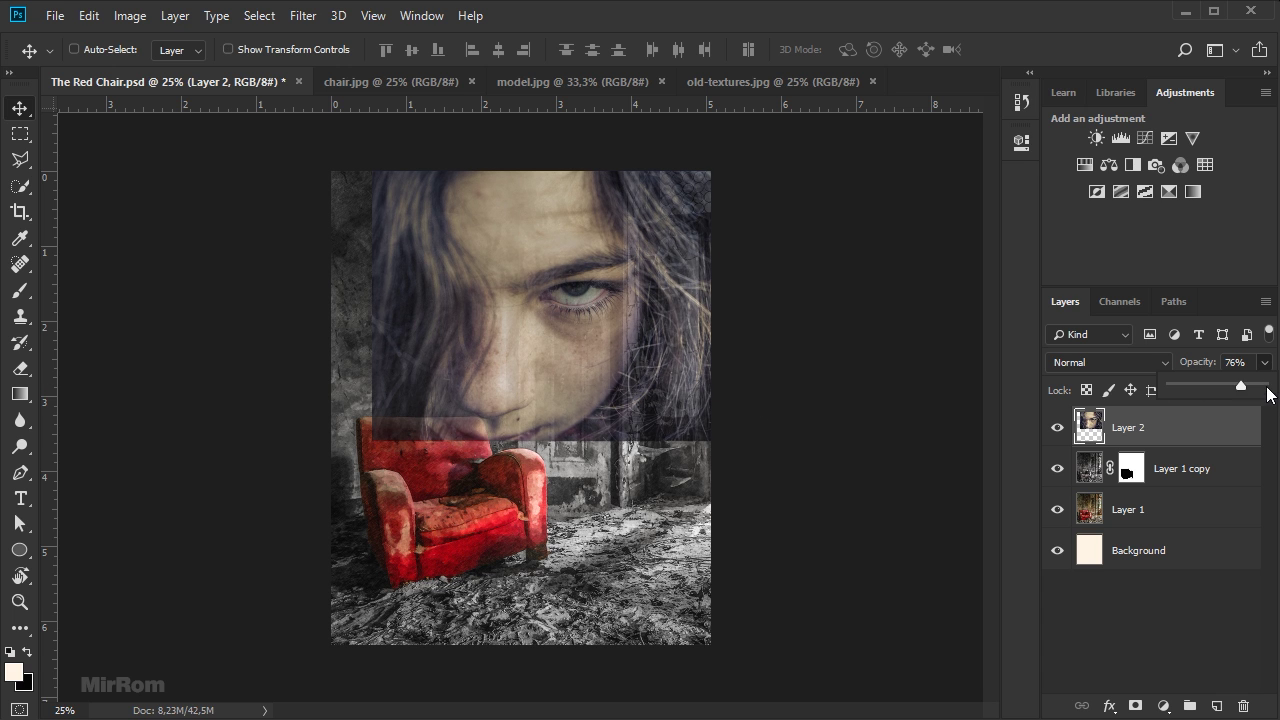
left_click(1272, 386)
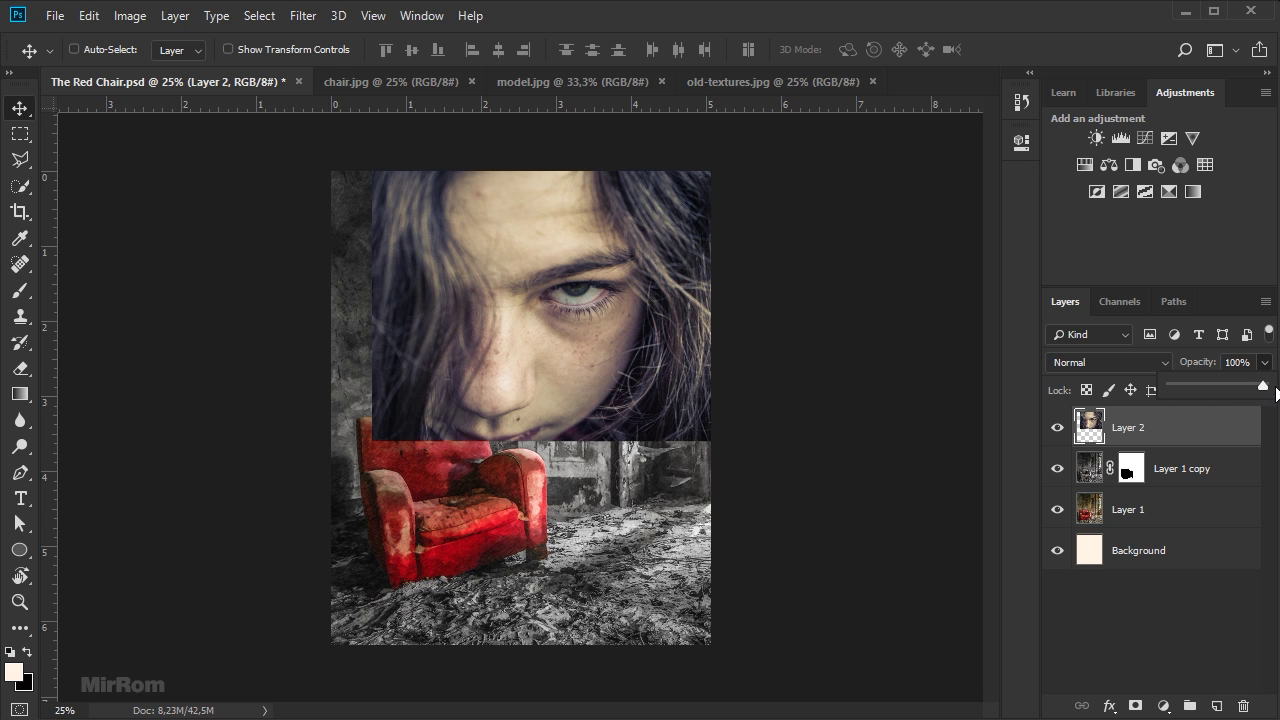
left_click(840, 446)
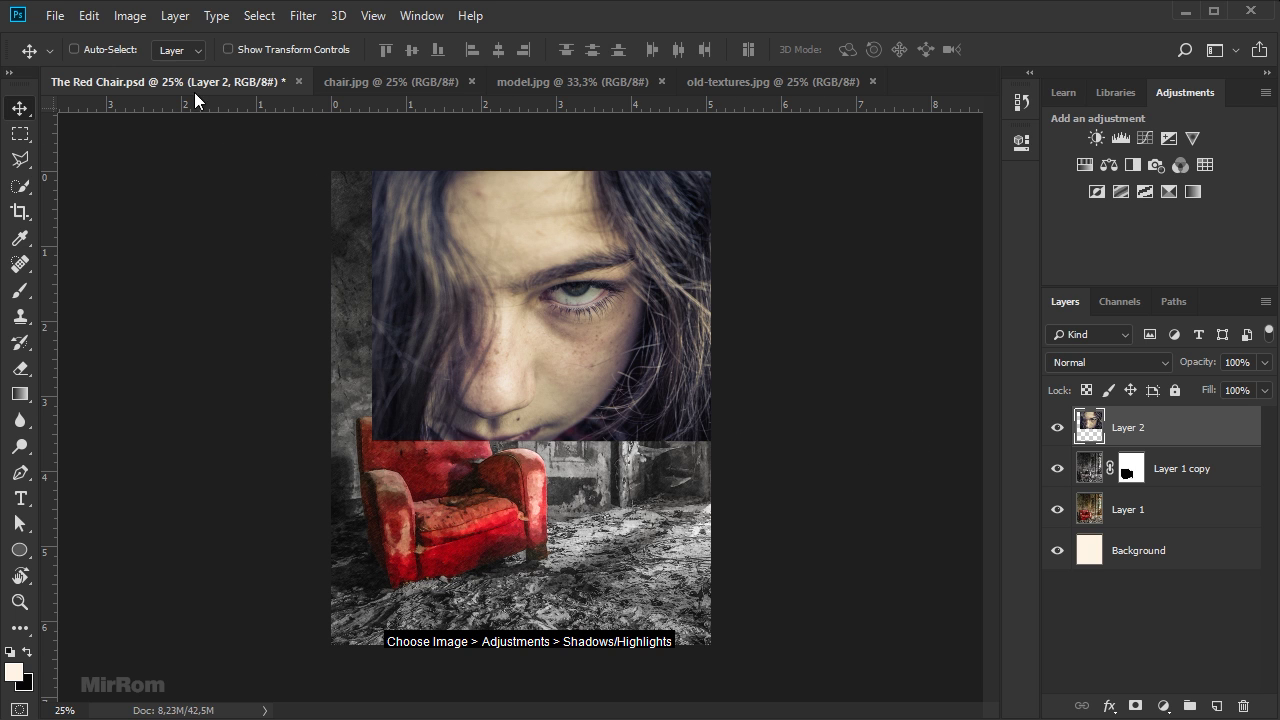
Apply Shadows/Highlights: Shadows 0, Highlights 36%/63%/76 px, Color -50, Midtone +33.
left_click(141, 22)
mouse_move(161, 68)
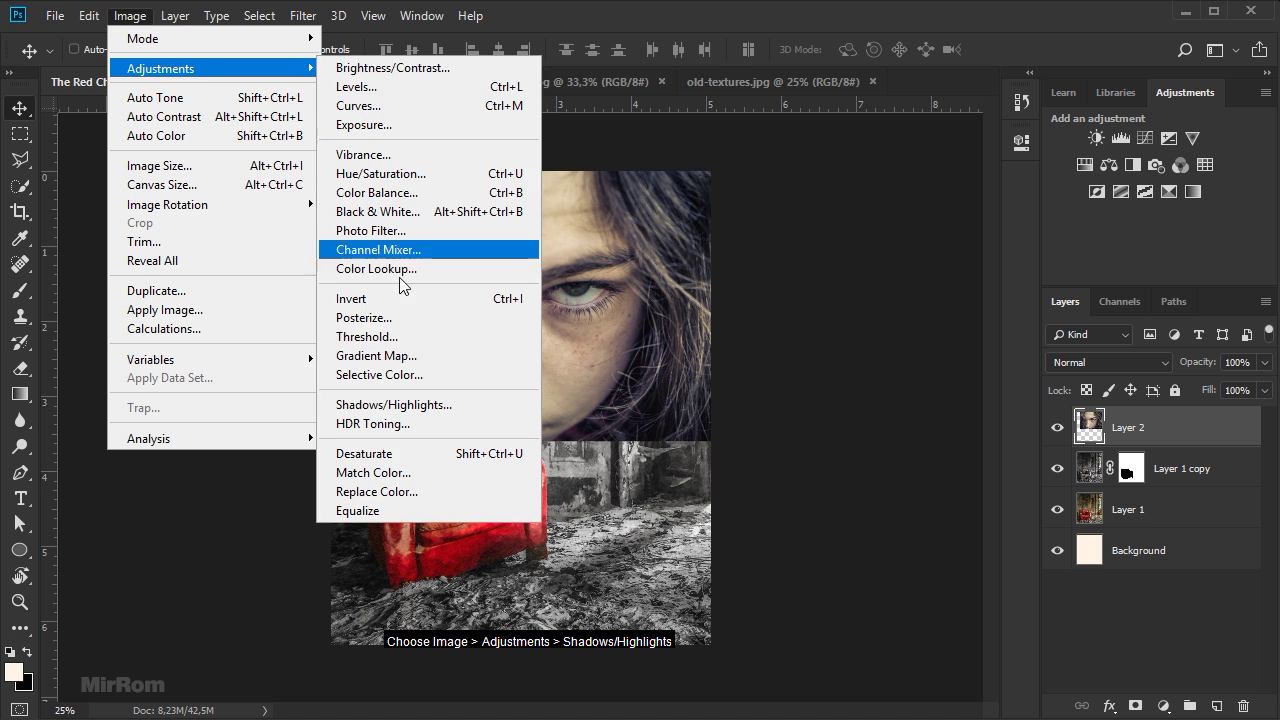
left_click(473, 414)
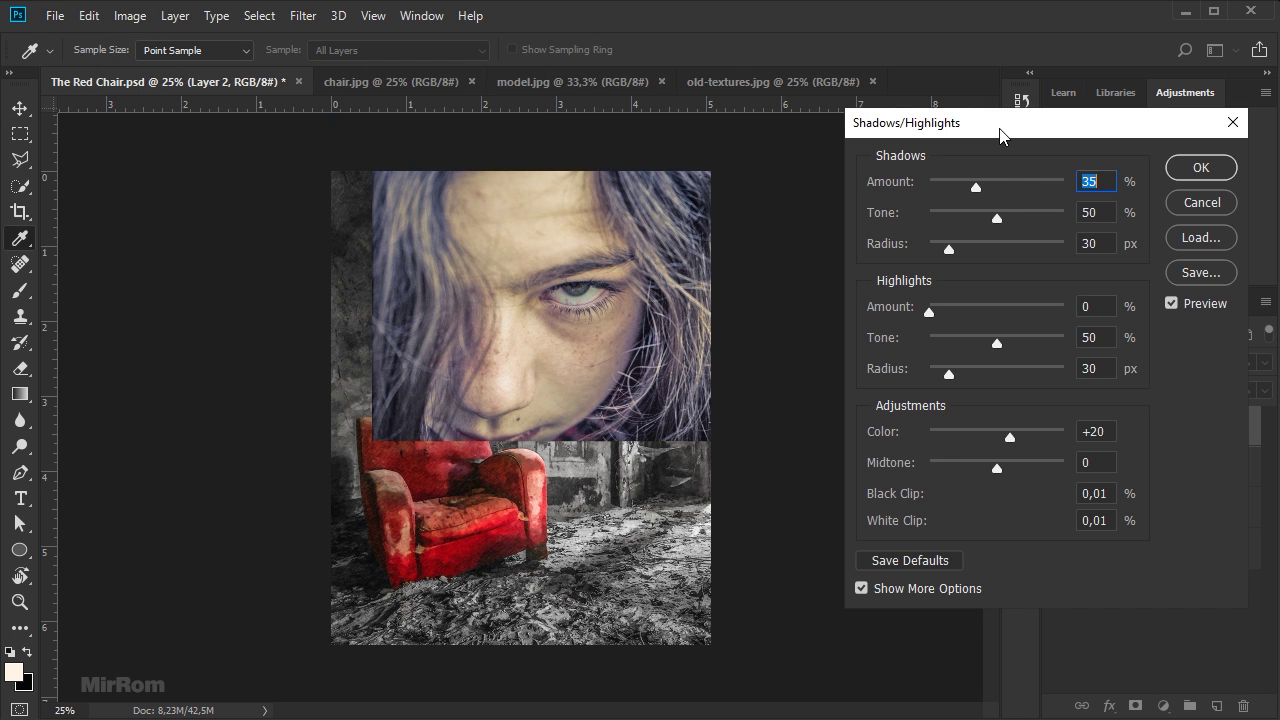
left_click_drag(1000, 128, 960, 130)
left_click_drag(935, 189, 846, 192)
mouse_move(955, 220)
left_mouse_down()
mouse_move(886, 222)
mouse_move(890, 256)
left_mouse_up()
mouse_move(887, 312)
left_mouse_down()
mouse_move(936, 312)
mouse_move(973, 350)
left_mouse_up()
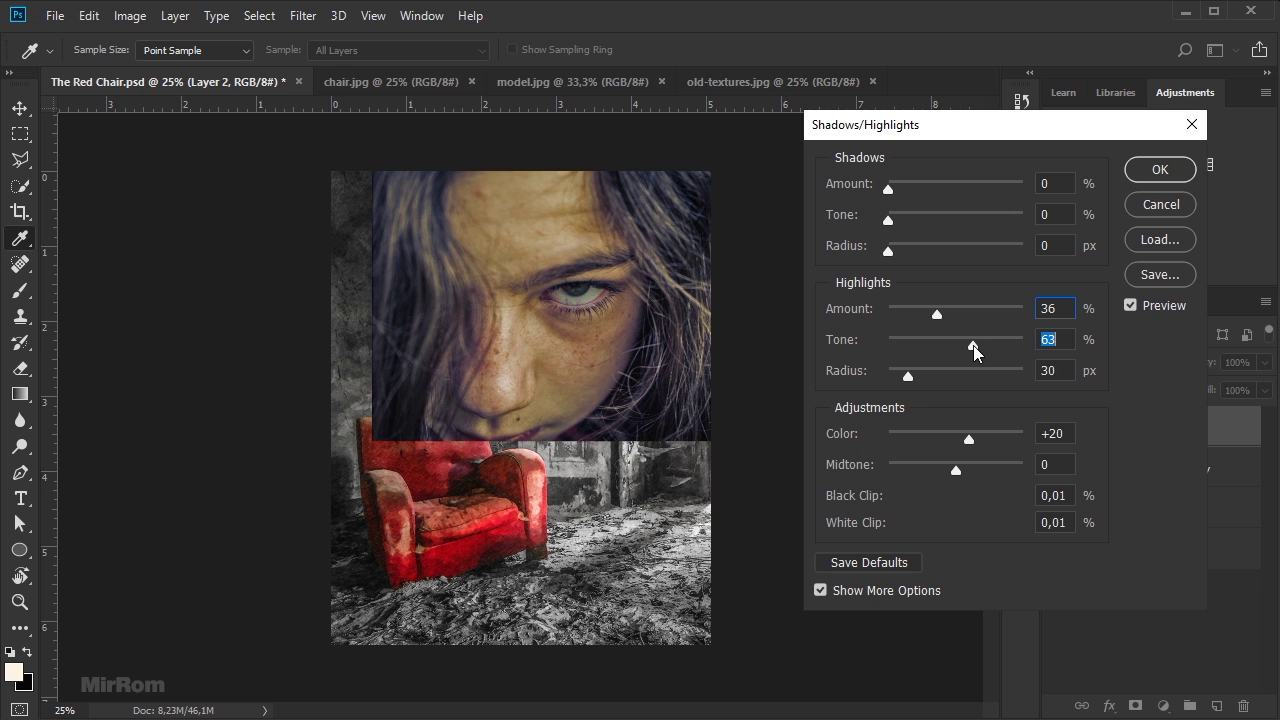
left_click_drag(908, 377, 939, 377)
mouse_move(968, 438)
left_mouse_down()
mouse_move(923, 442)
mouse_move(978, 470)
left_mouse_up()
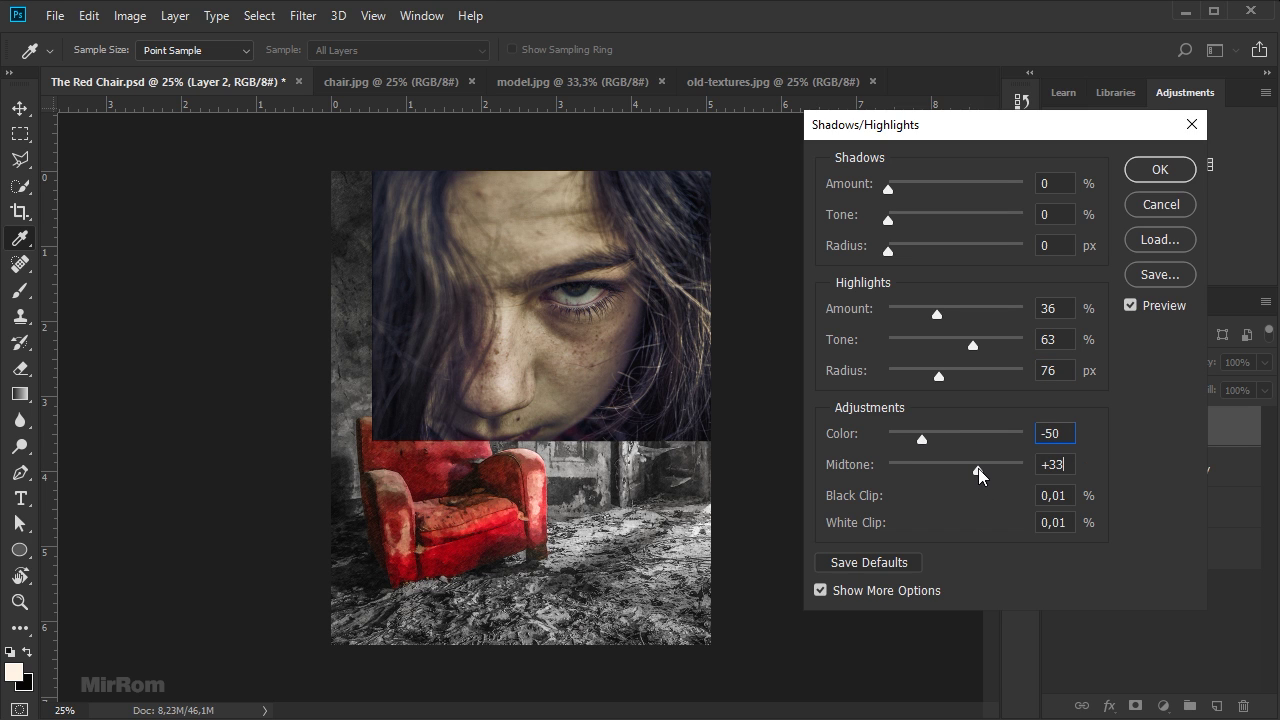
left_click(1131, 305)
left_click(1131, 305)
left_click(1167, 174)
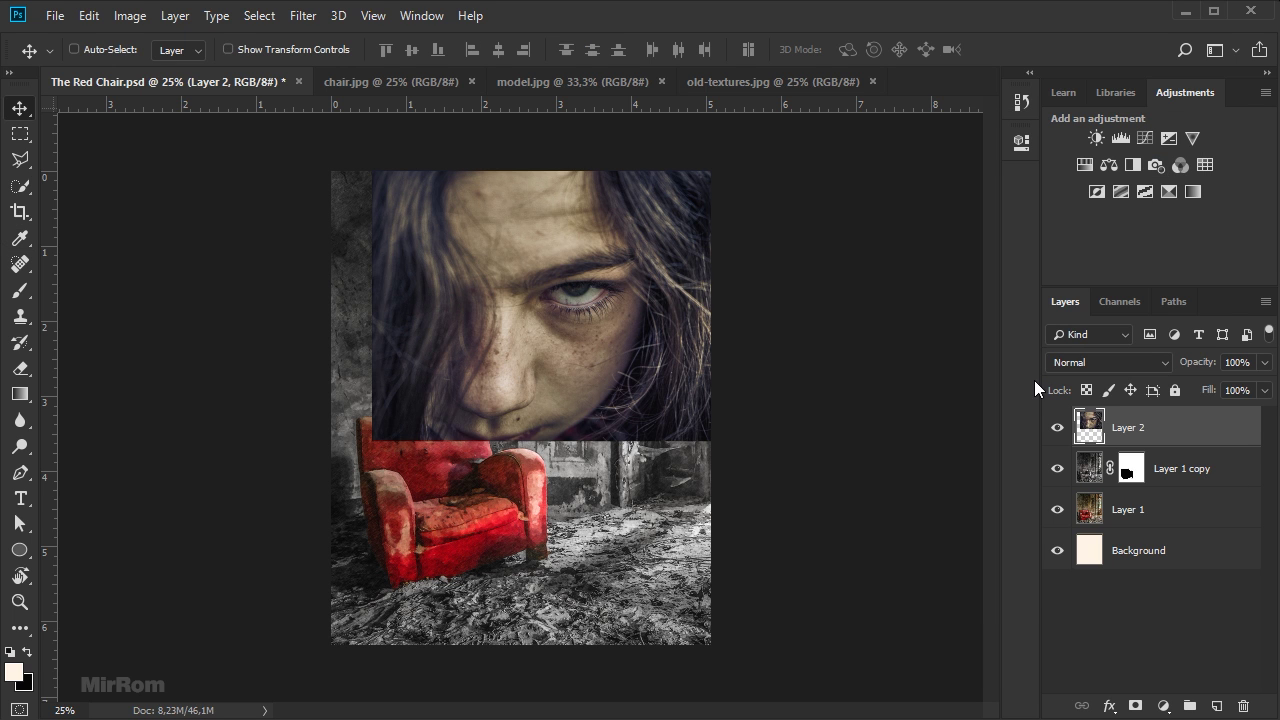
Set the face layer's Vibrance to -100 and Saturation to -30.
left_click(132, 16)
mouse_move(160, 68)
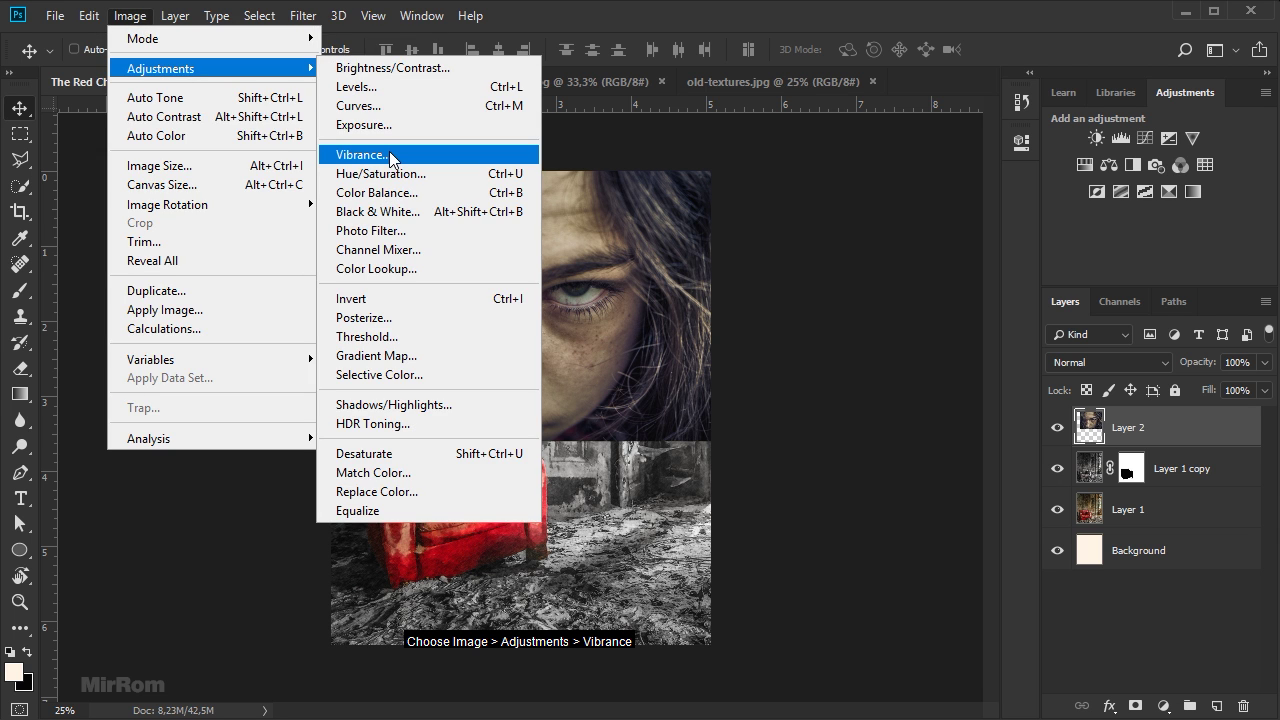
left_click(389, 155)
mouse_move(781, 336)
left_mouse_down()
mouse_move(713, 337)
mouse_move(685, 356)
left_mouse_up()
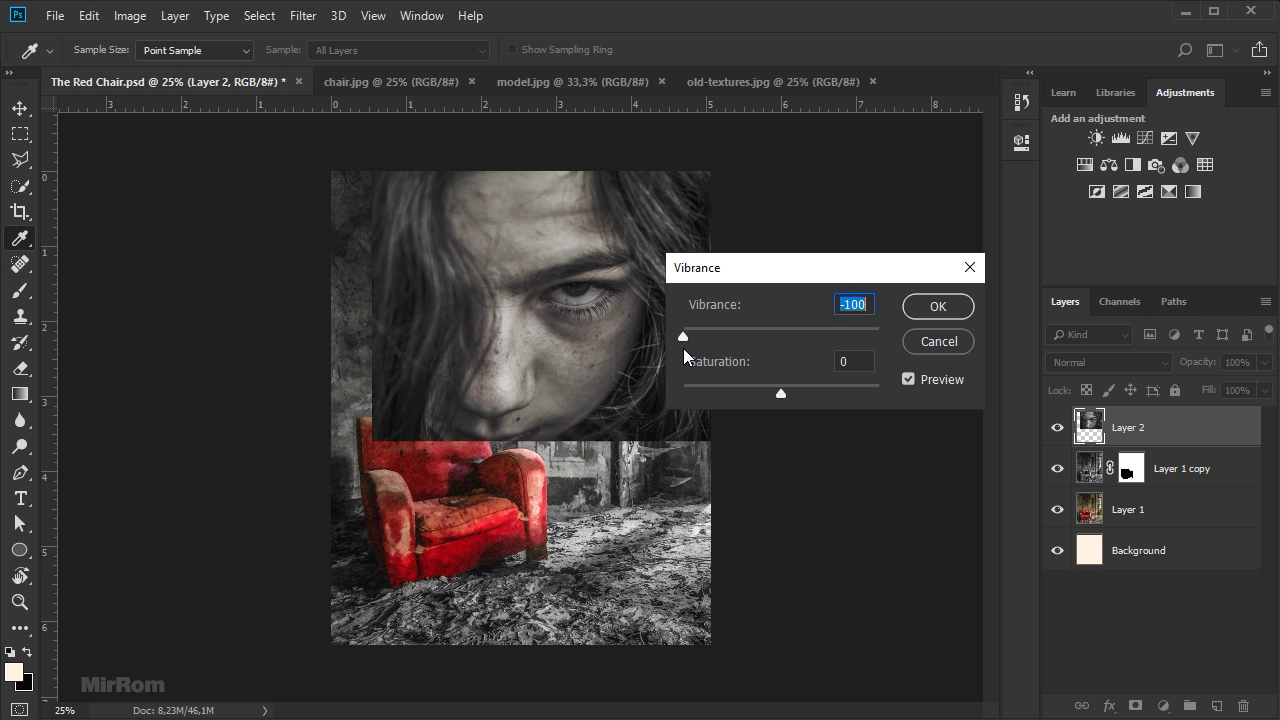
left_click_drag(781, 393, 751, 399)
left_click(908, 379)
left_click(908, 379)
left_click(934, 307)
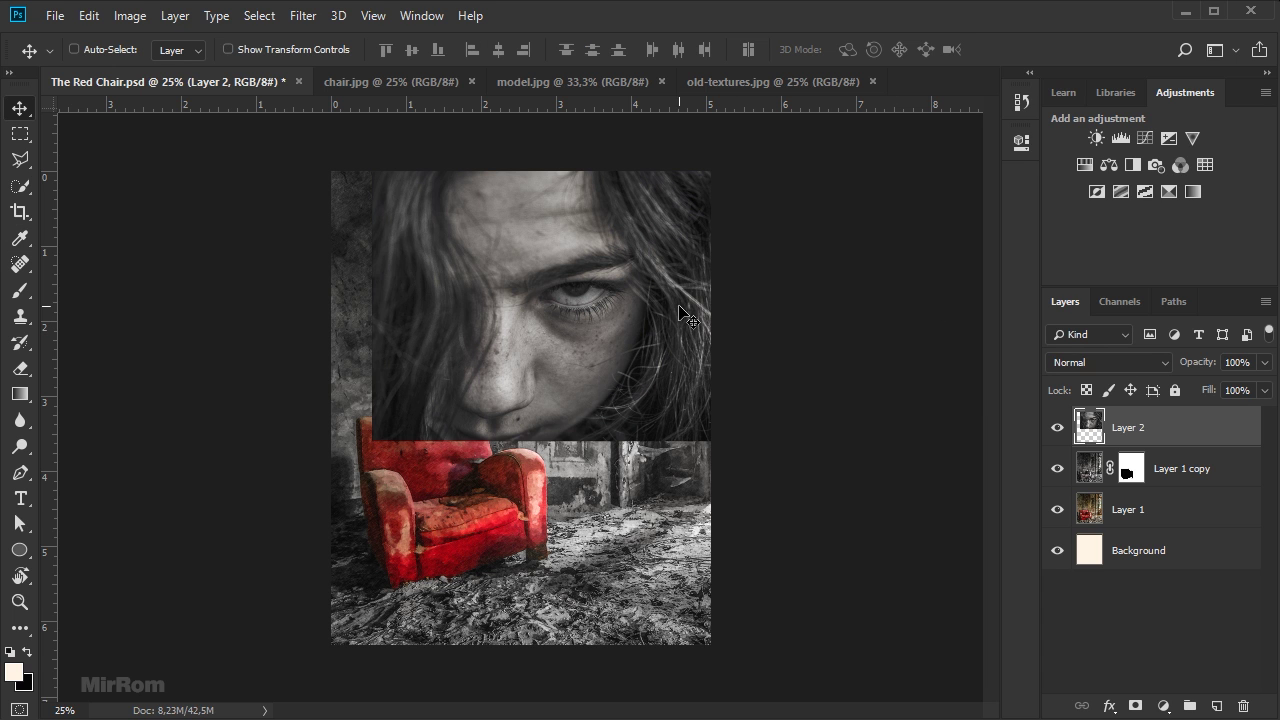
Apply Sharpen More to the face and set its blend mode to Lighten.
left_click(300, 22)
mouse_move(324, 356)
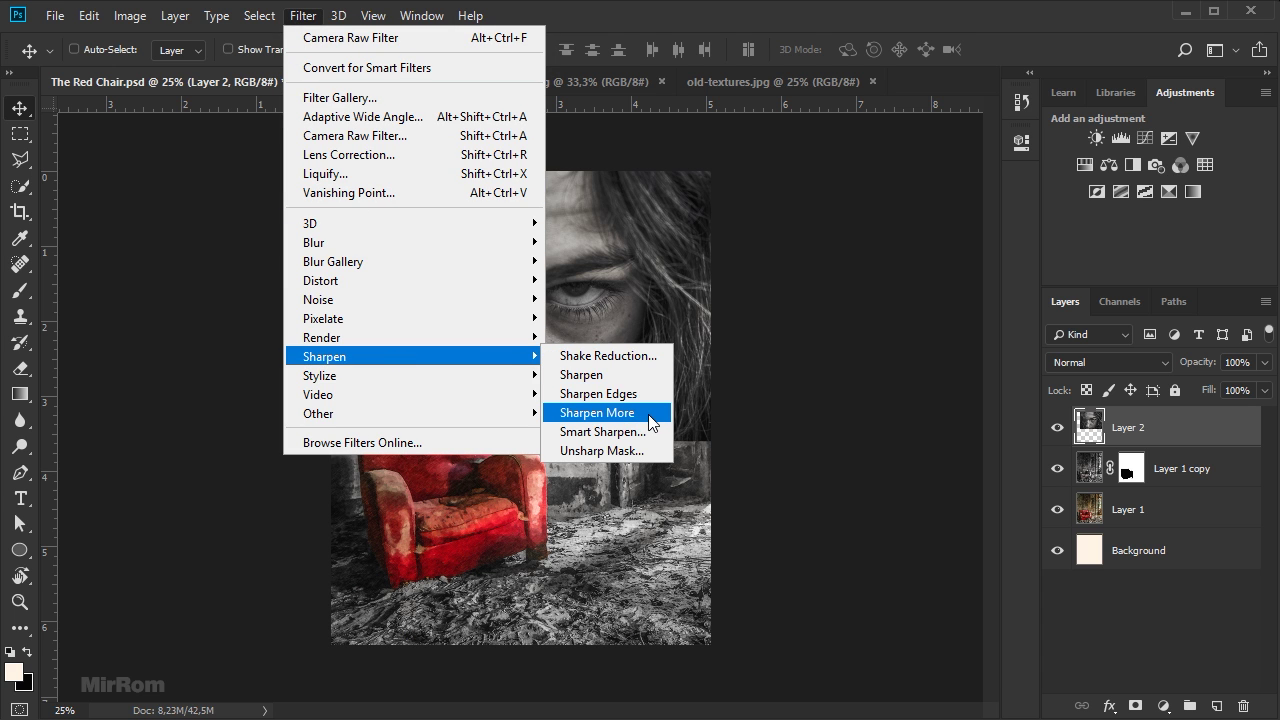
left_click(649, 416)
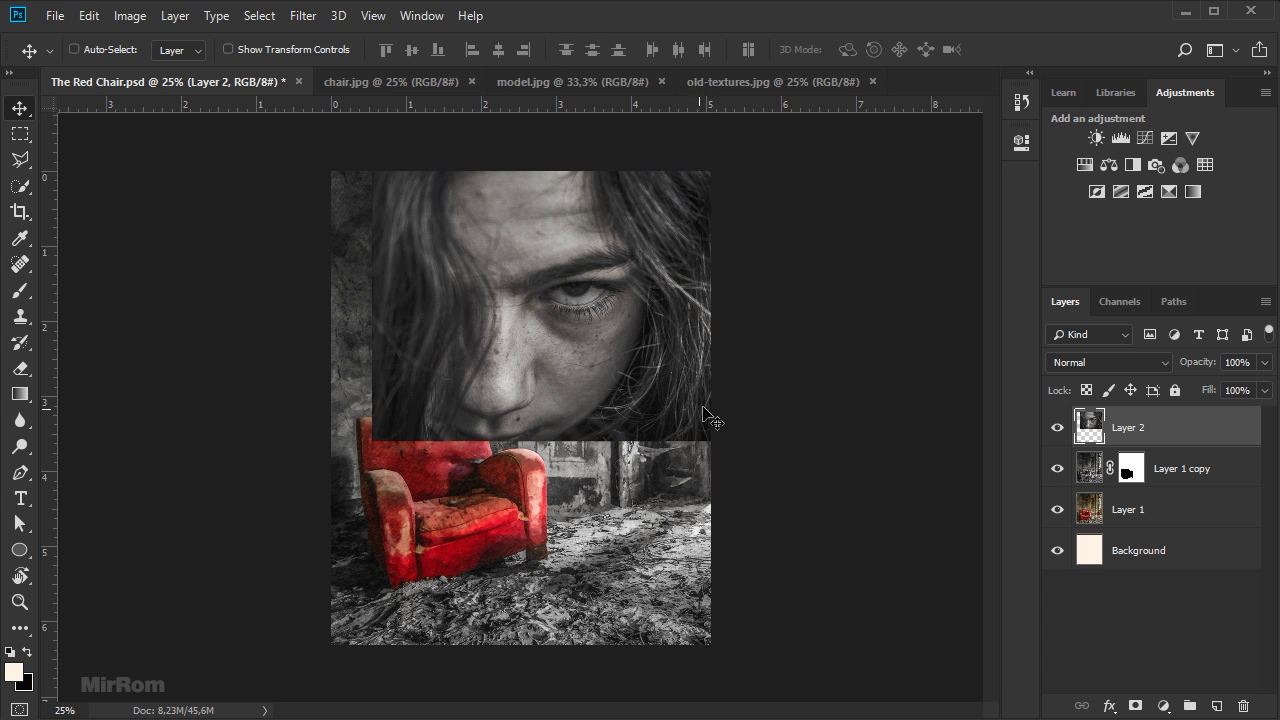
left_click(1160, 363)
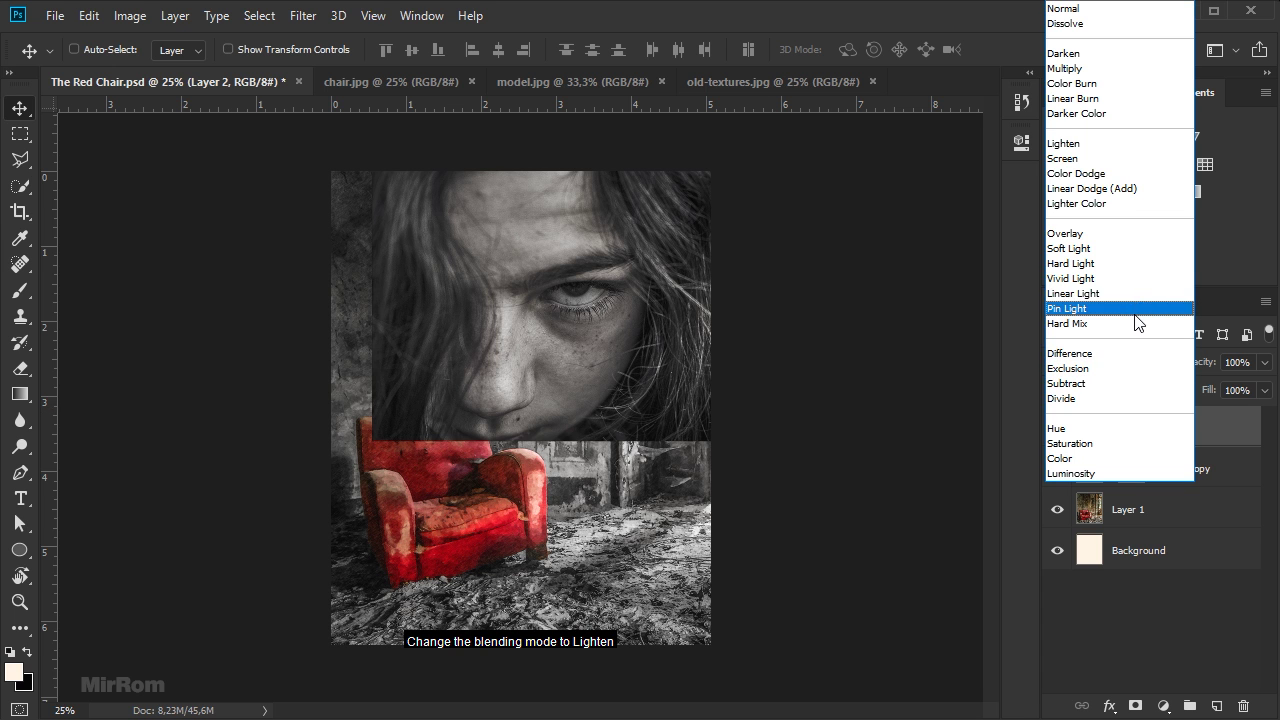
left_click(1106, 146)
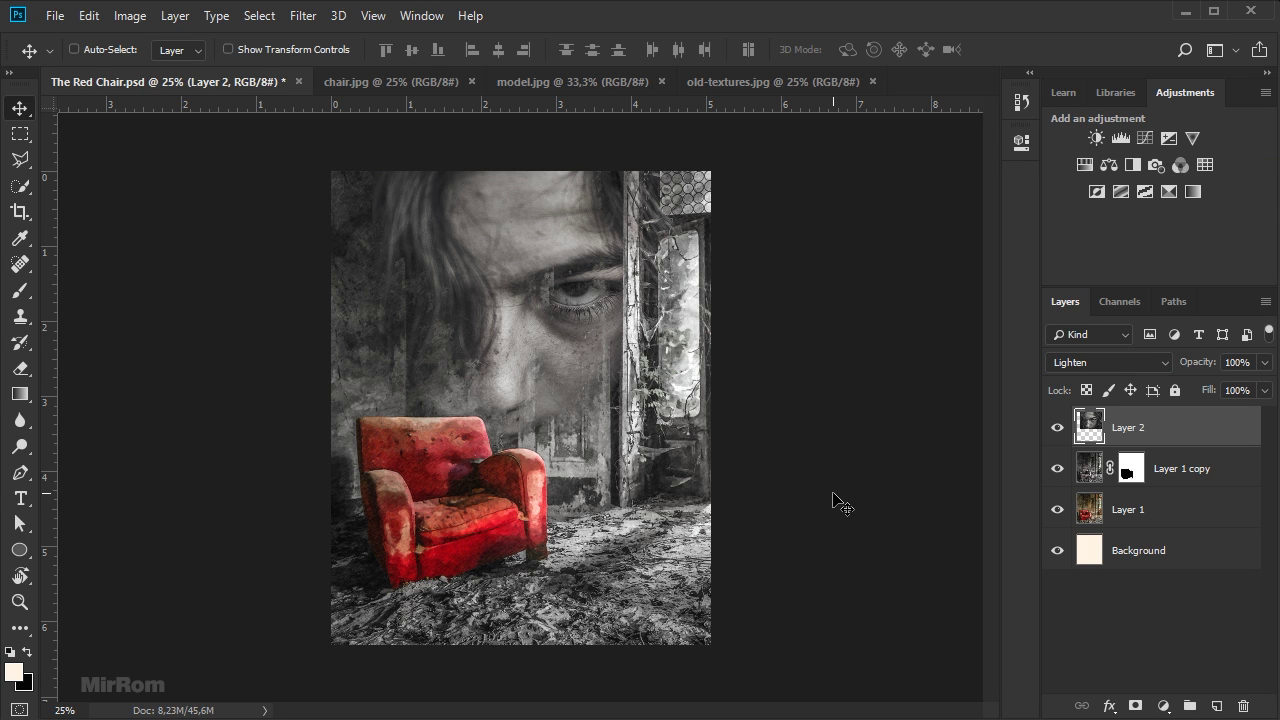
Zoom in on the eye and set the Pen Tool to Shape mode.
scroll(612, 300, "up", 3)
scroll(618, 219, "up", 1)
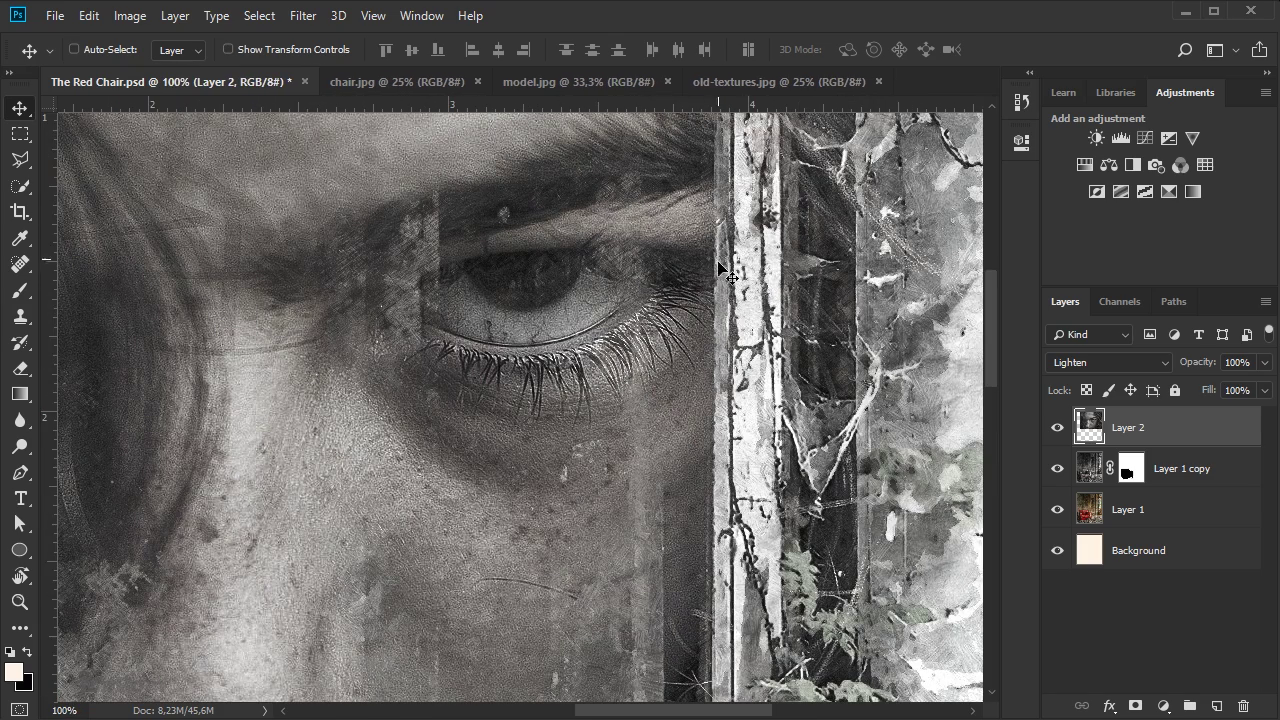
left_click(29, 470)
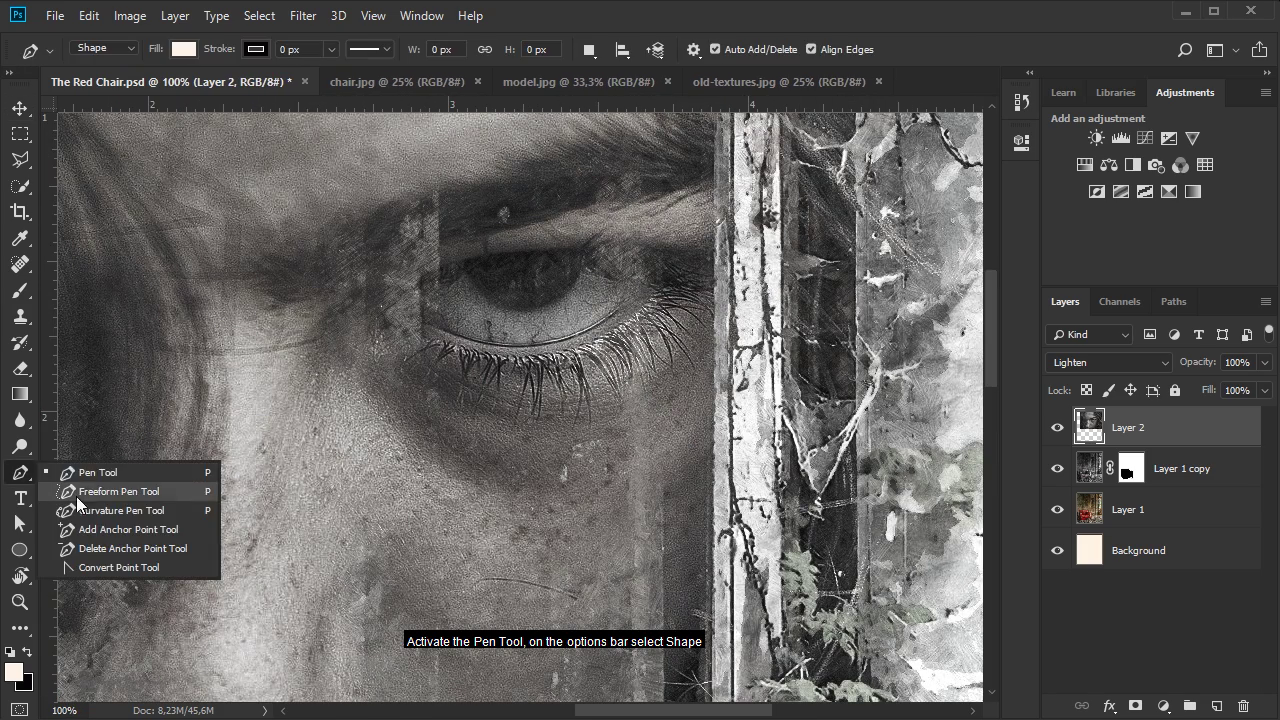
left_click(111, 479)
left_click(118, 48)
left_click(128, 66)
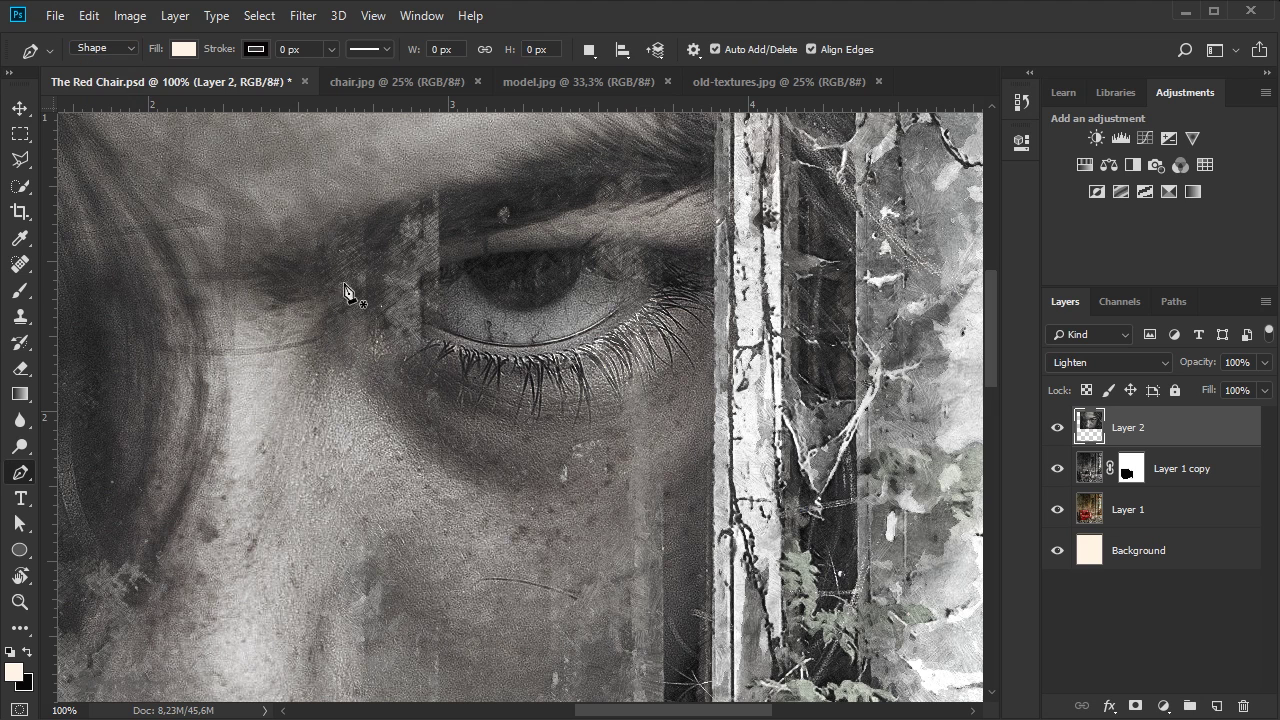
Draw a cream almond-shaped fill over the model's visible eye, then zoom out.
left_click(420, 277)
left_click_drag(643, 263, 770, 297)
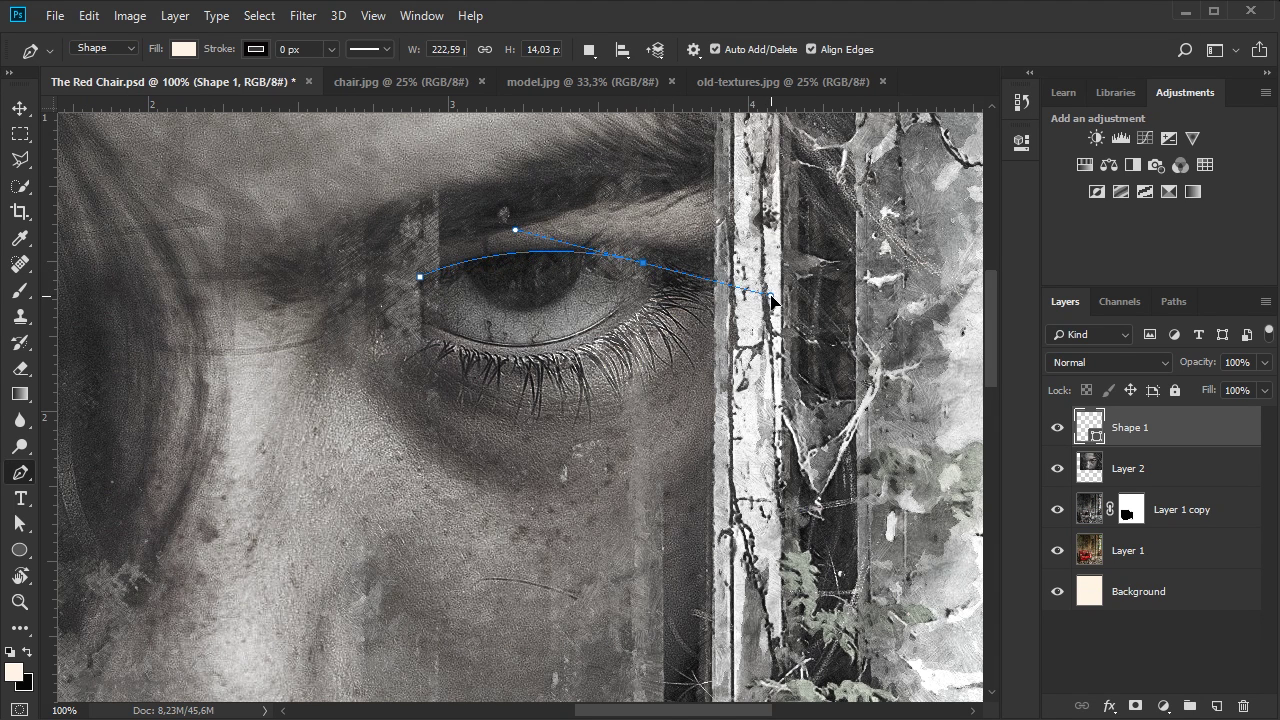
left_click_drag(770, 297, 660, 284)
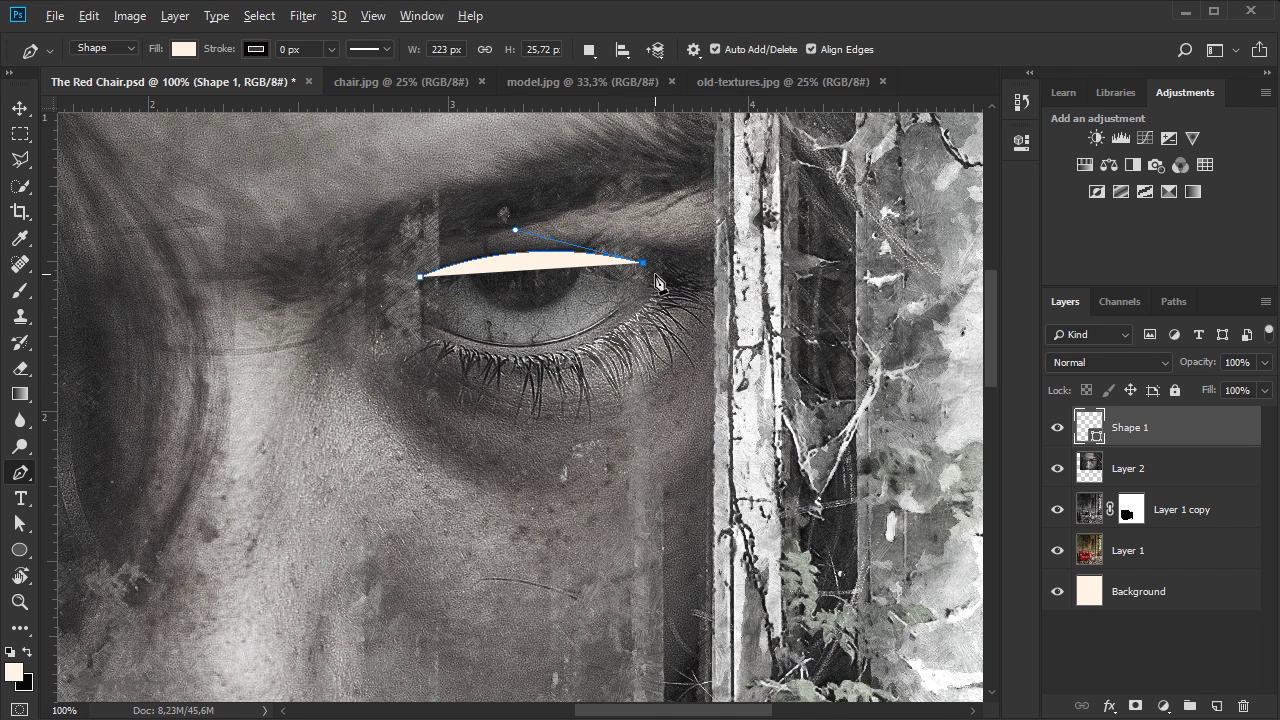
left_click(627, 298)
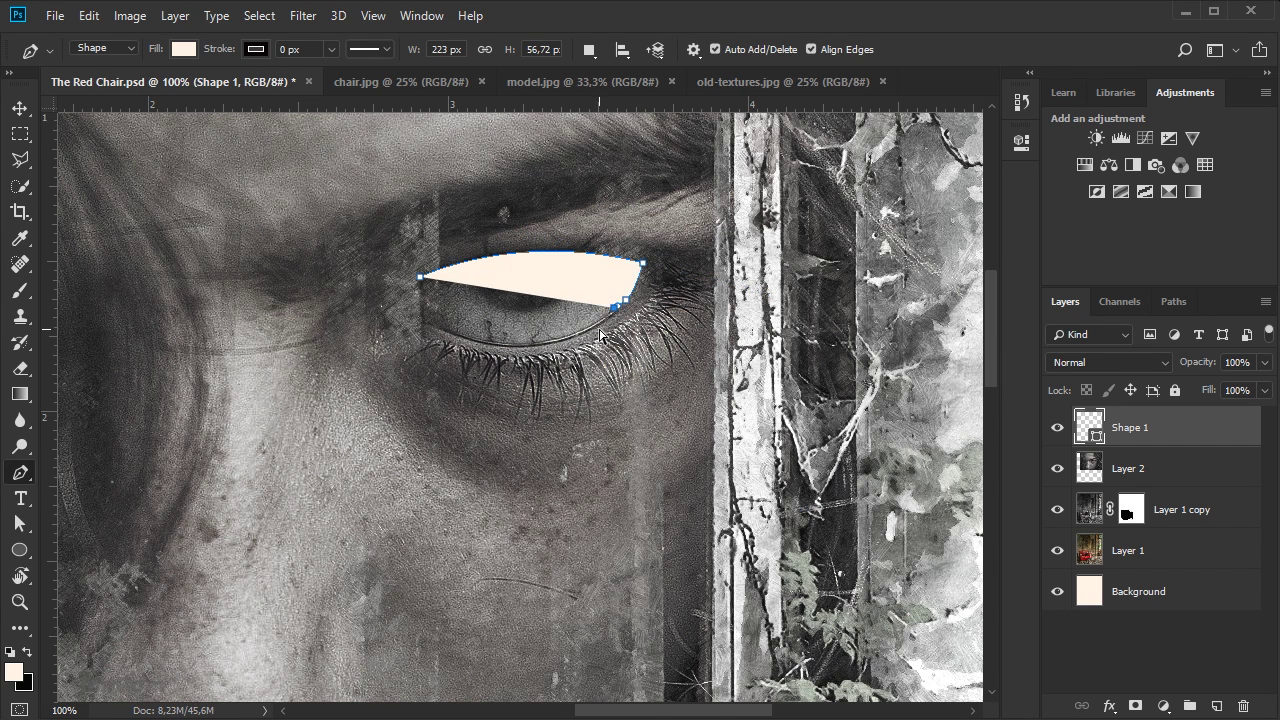
left_click_drag(585, 327, 557, 339)
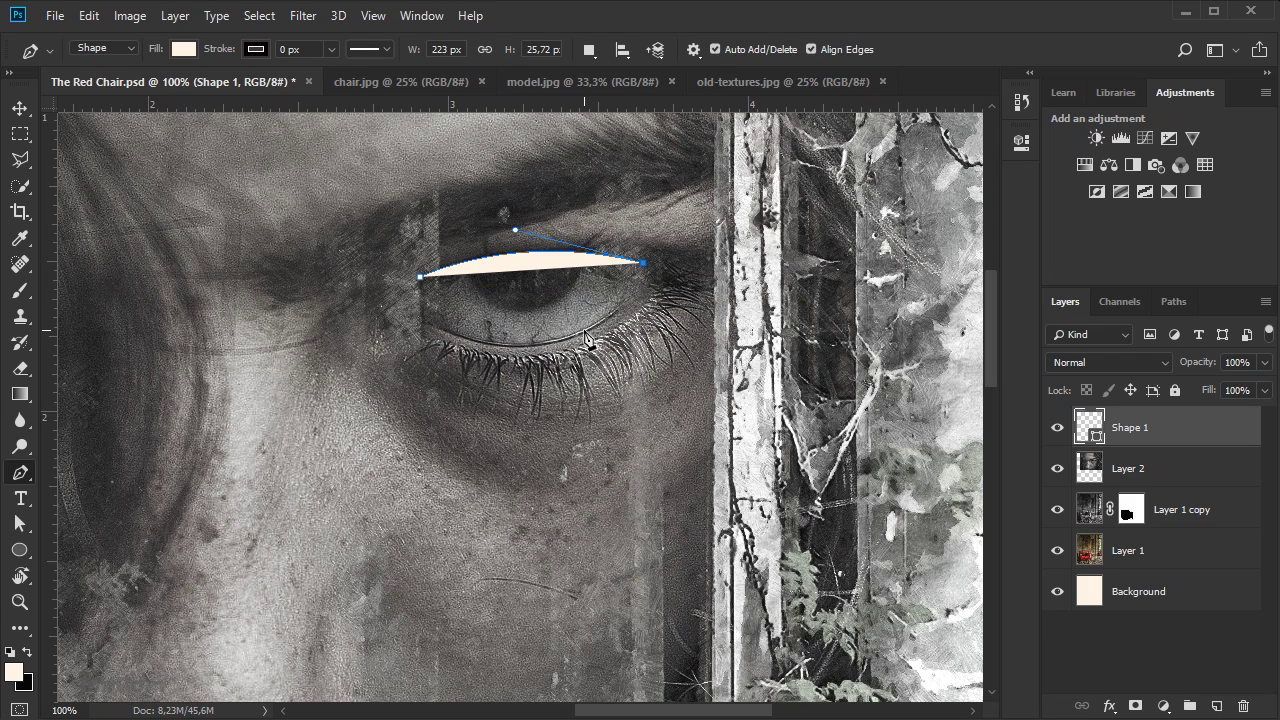
left_click_drag(613, 322, 634, 303)
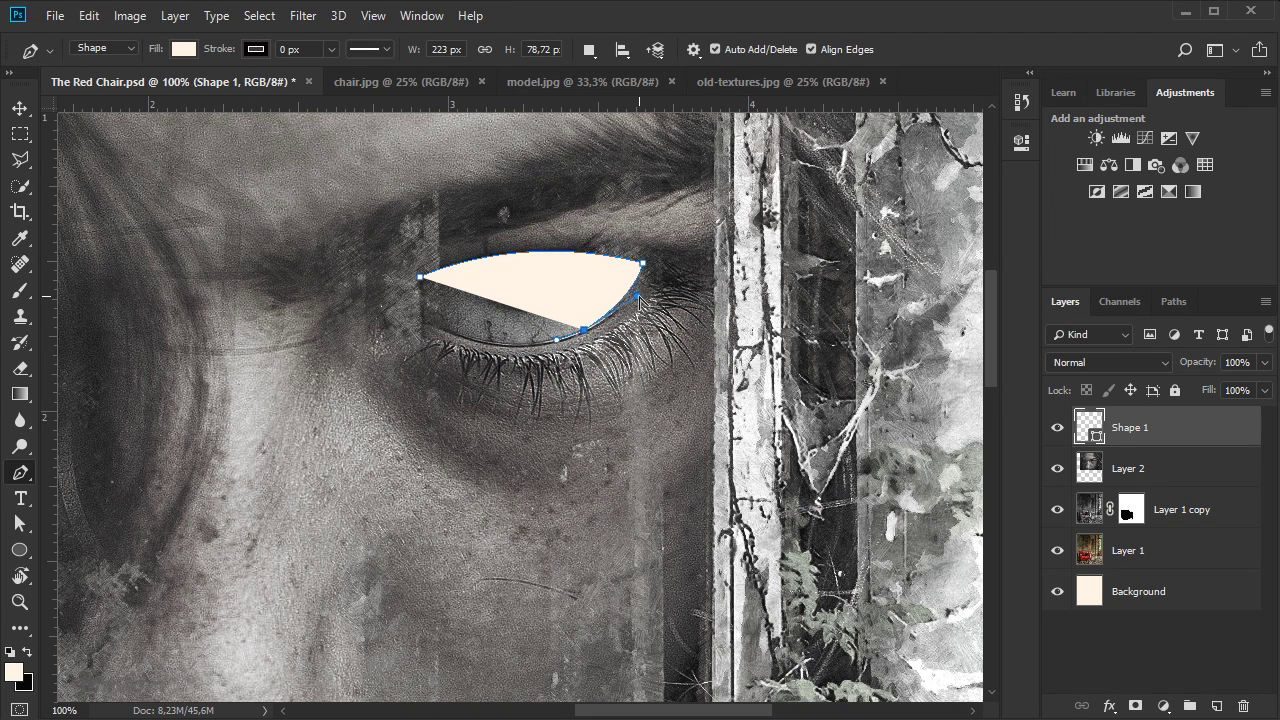
left_click_drag(435, 326, 411, 317)
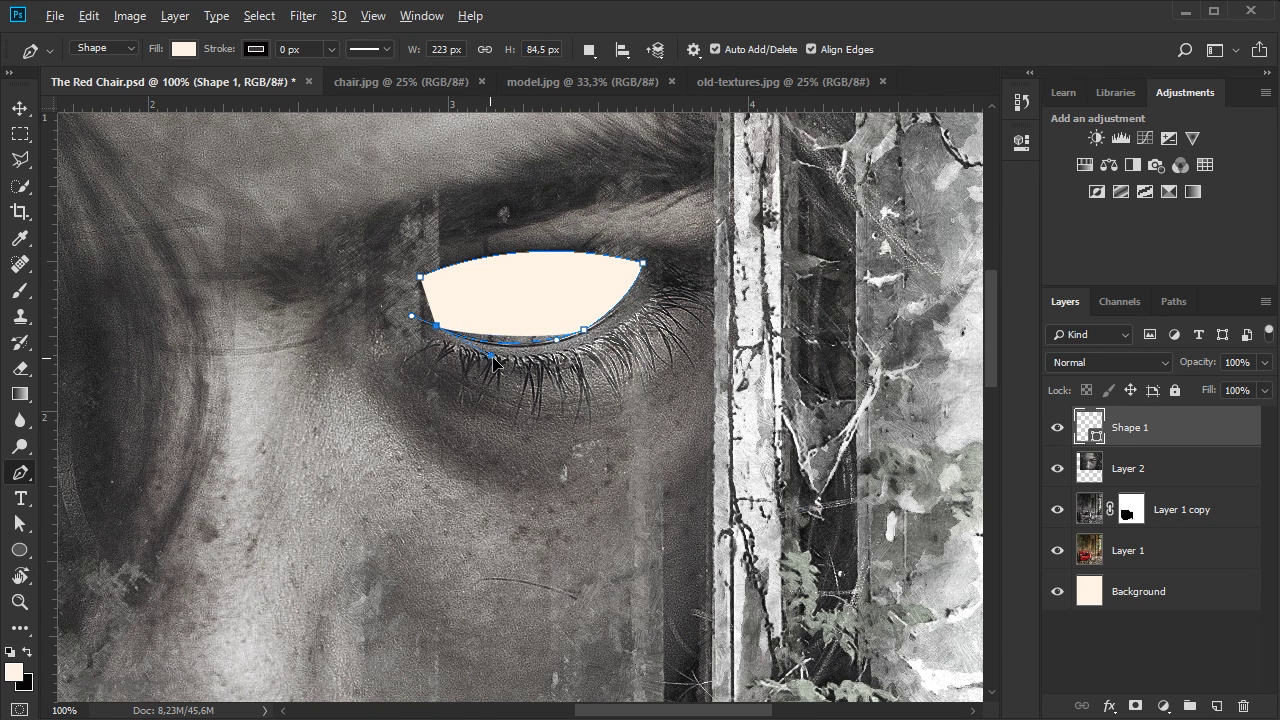
left_click_drag(504, 340, 504, 358)
left_click_drag(424, 300, 400, 298)
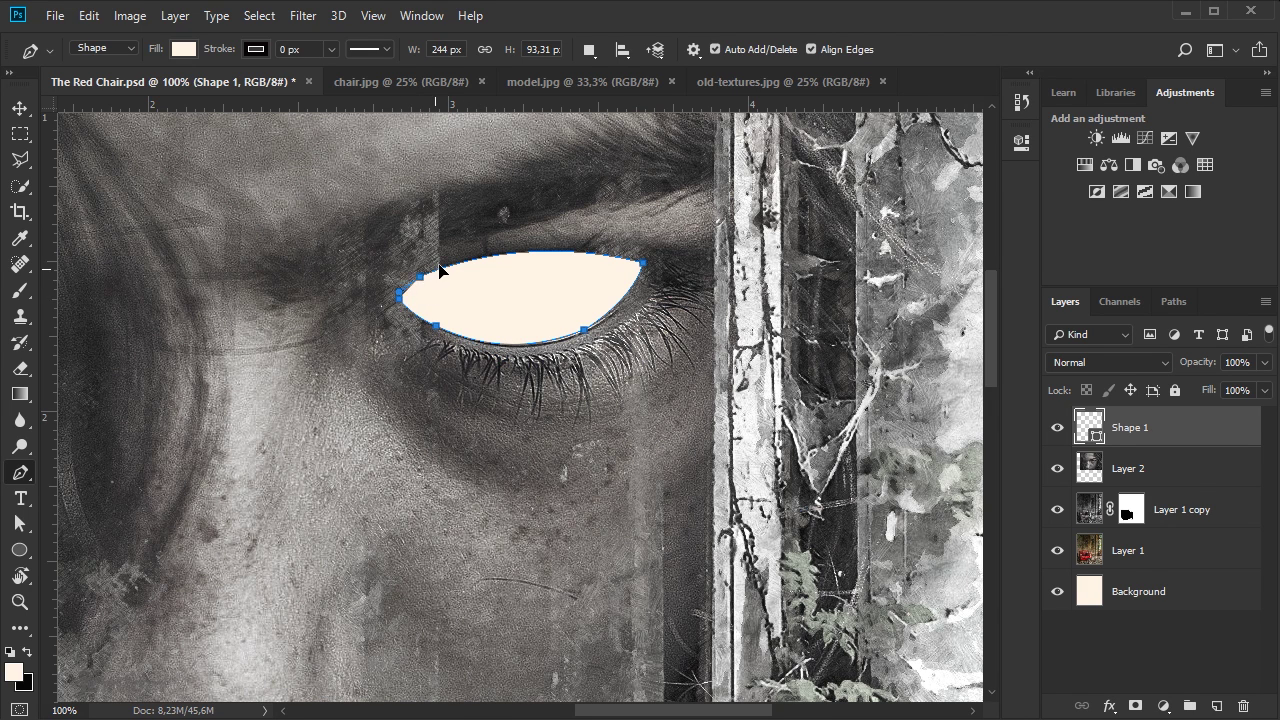
key("v")
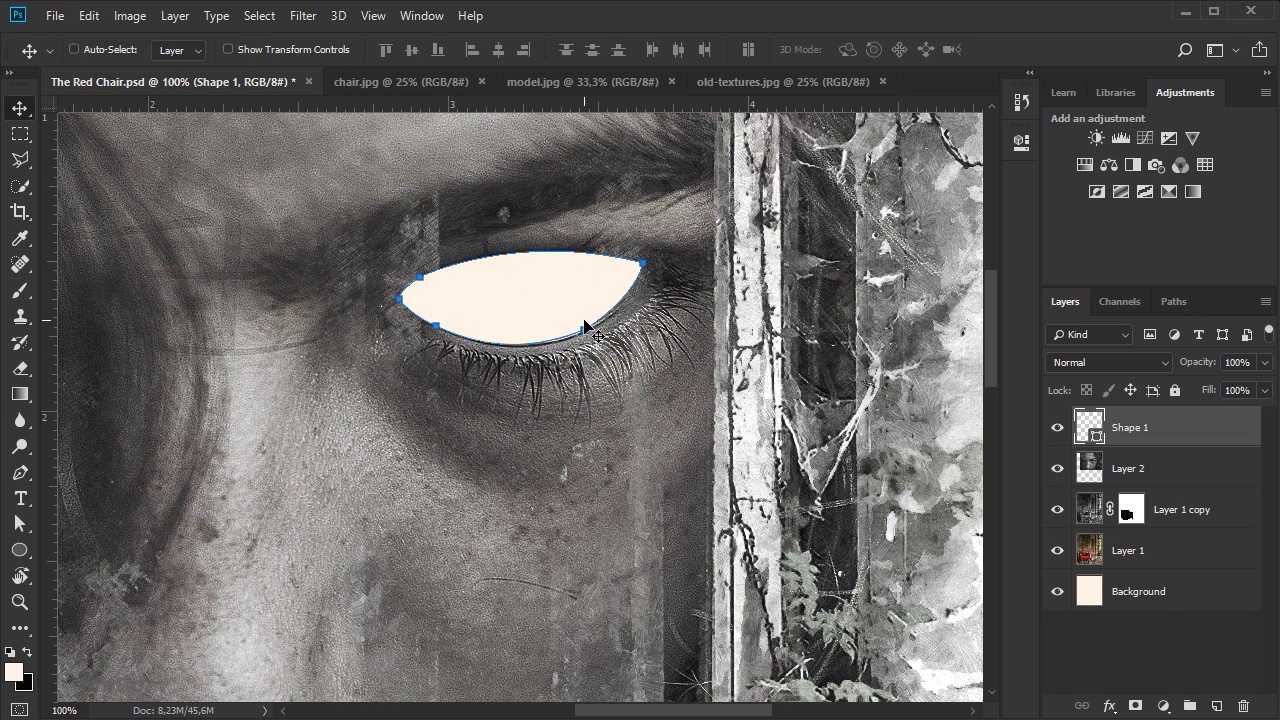
key("ctrl+minus")
key("ctrl+minus")
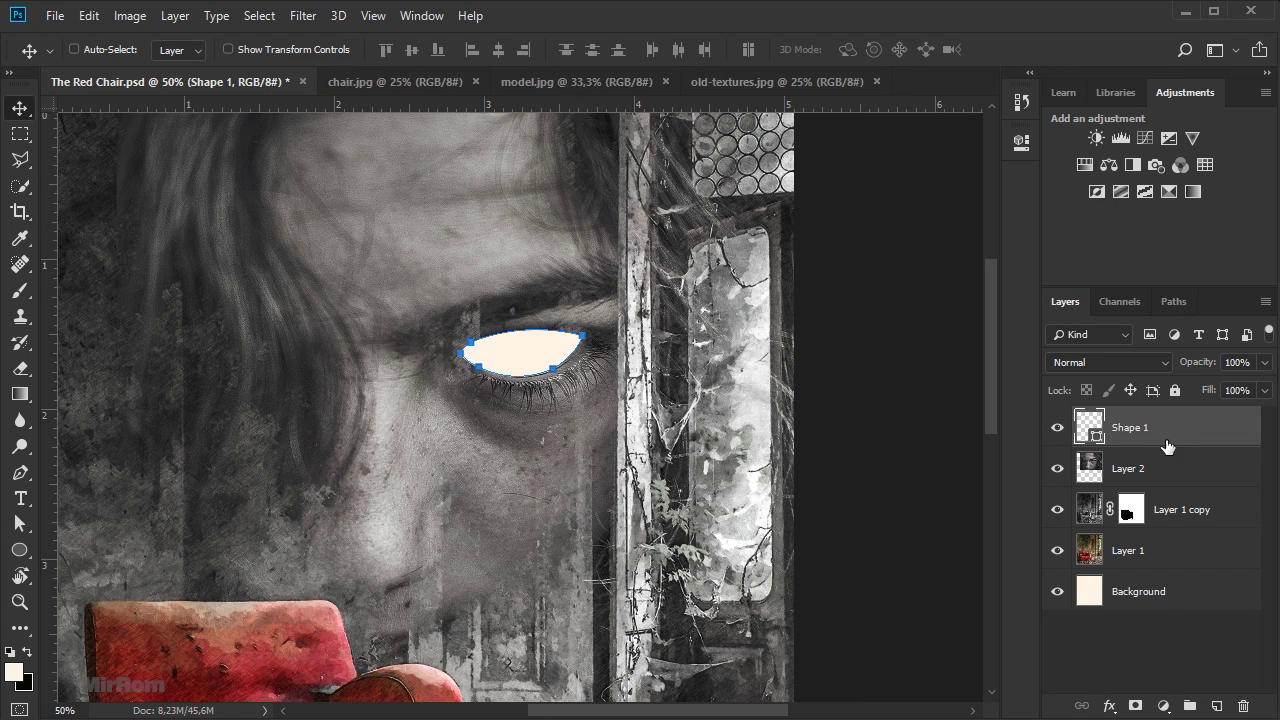
Select the Shape 1 eye layer and add an Inner Shadow effect to it.
left_click(1166, 462)
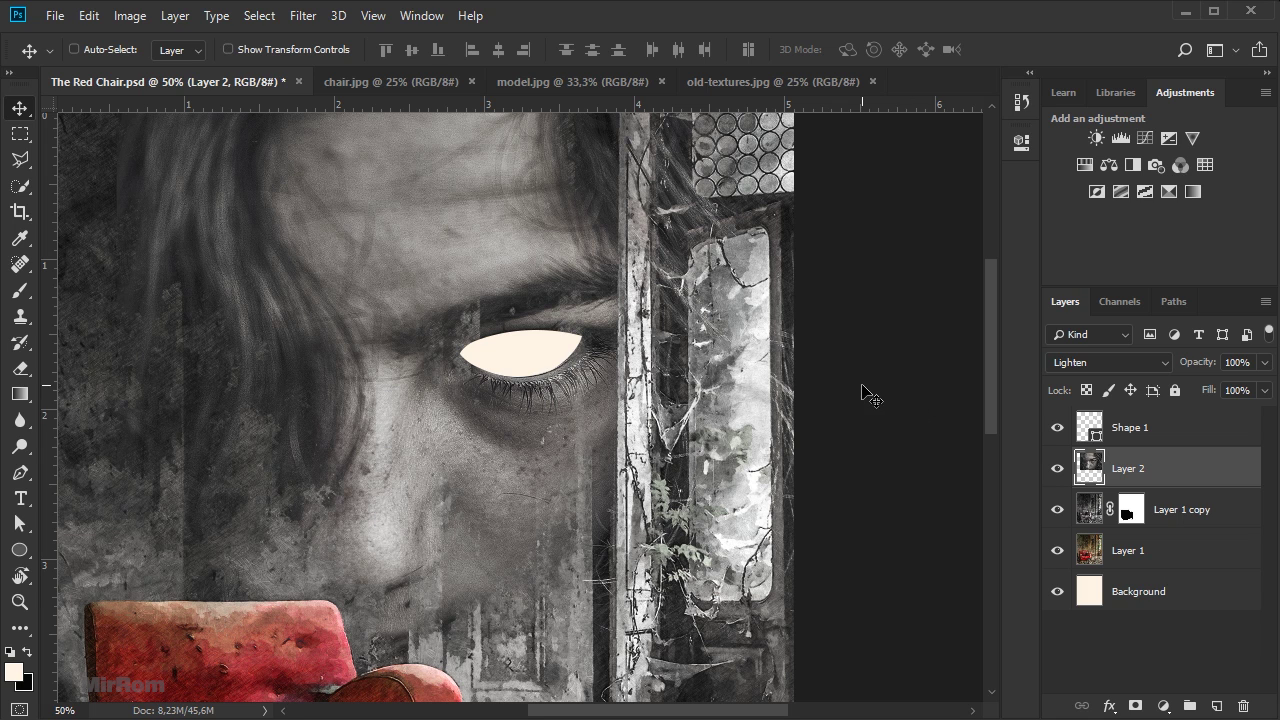
left_click(1173, 434)
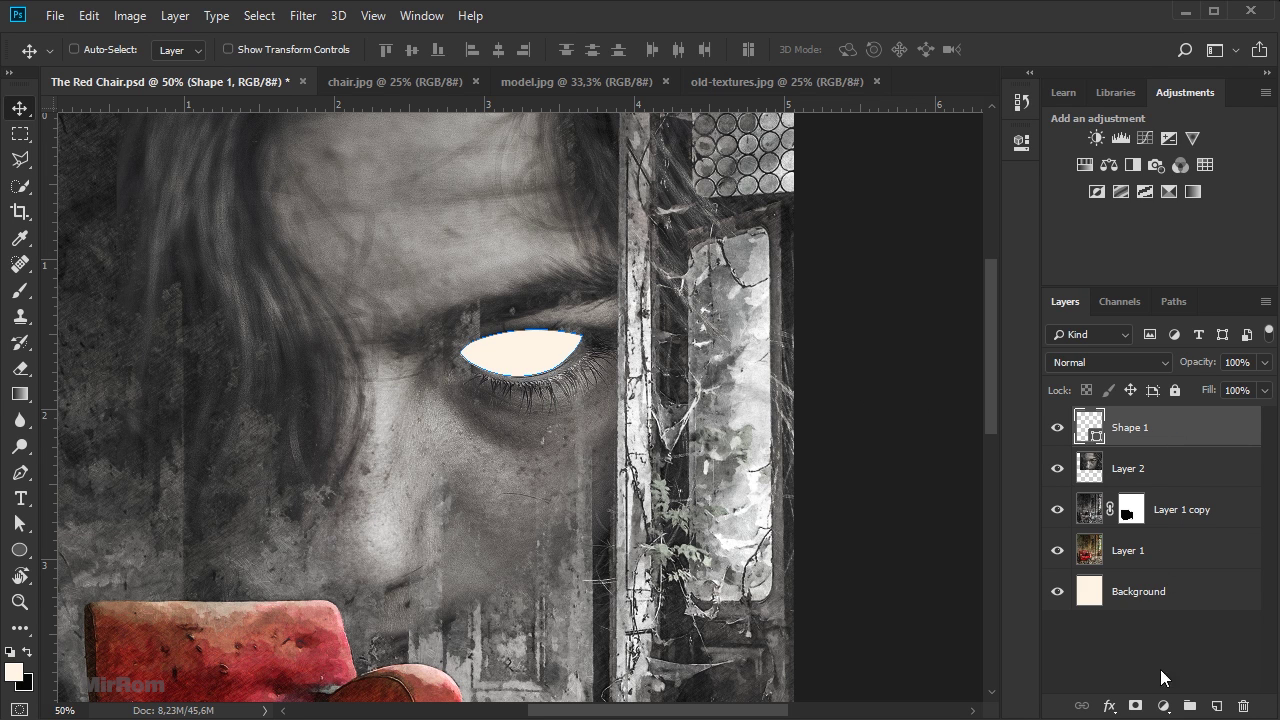
left_click(1162, 707)
left_click(1110, 706)
left_click(1109, 706)
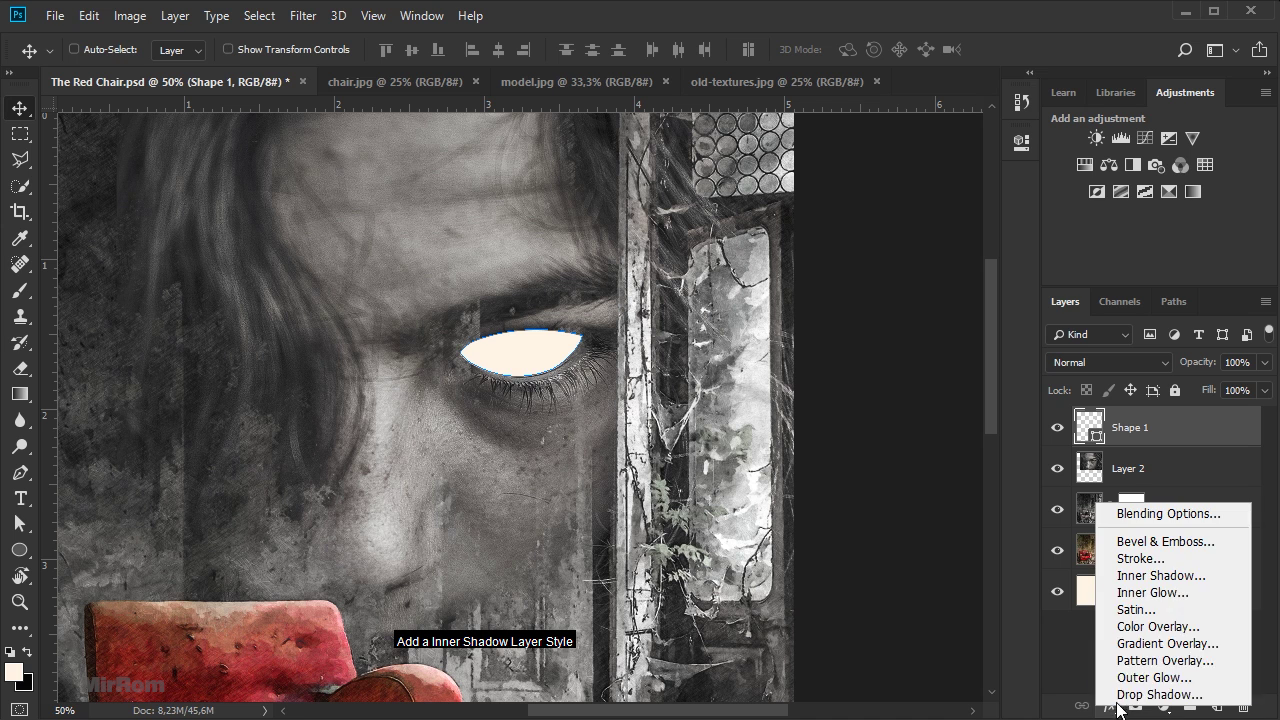
left_click(1169, 577)
Turn off global light for the inner shadow and set its angle to 114°.
mouse_move(766, 713)
left_mouse_down()
mouse_move(810, 714)
mouse_move(823, 634)
left_mouse_up()
left_click_drag(971, 126, 871, 140)
left_click(666, 340)
left_click(920, 263)
left_click_drag(852, 234, 888, 234)
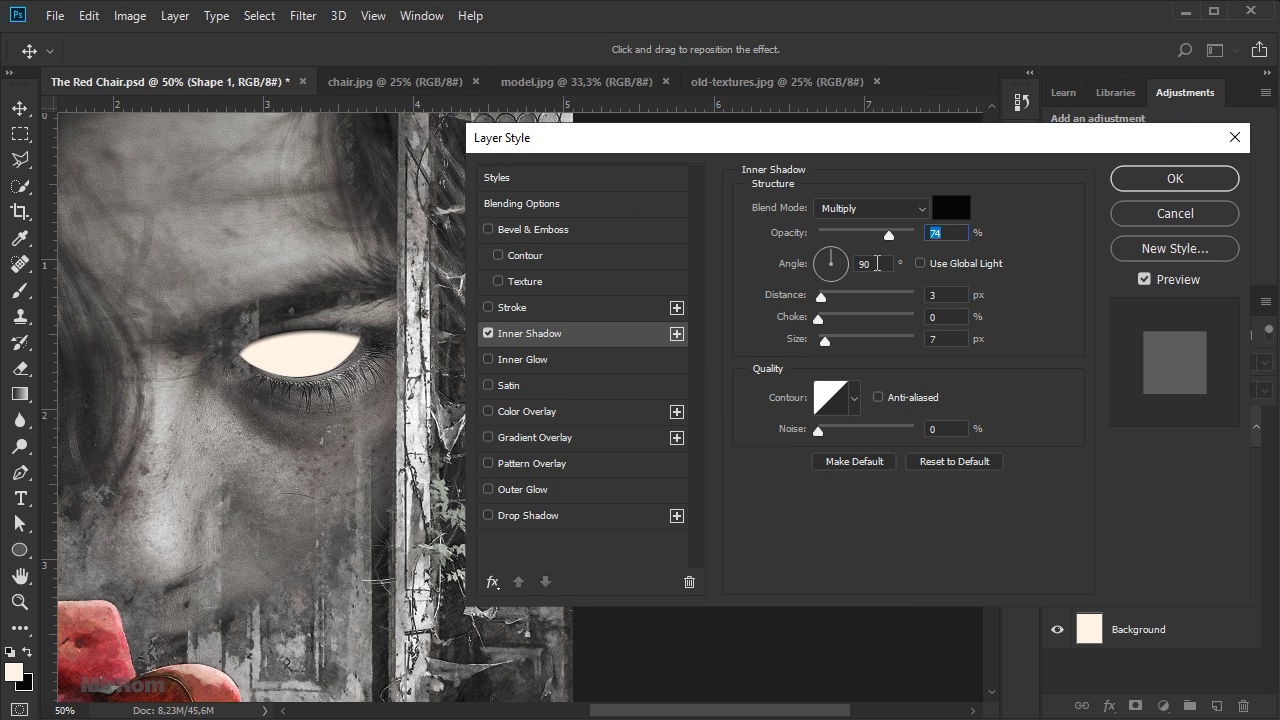
left_click(877, 263)
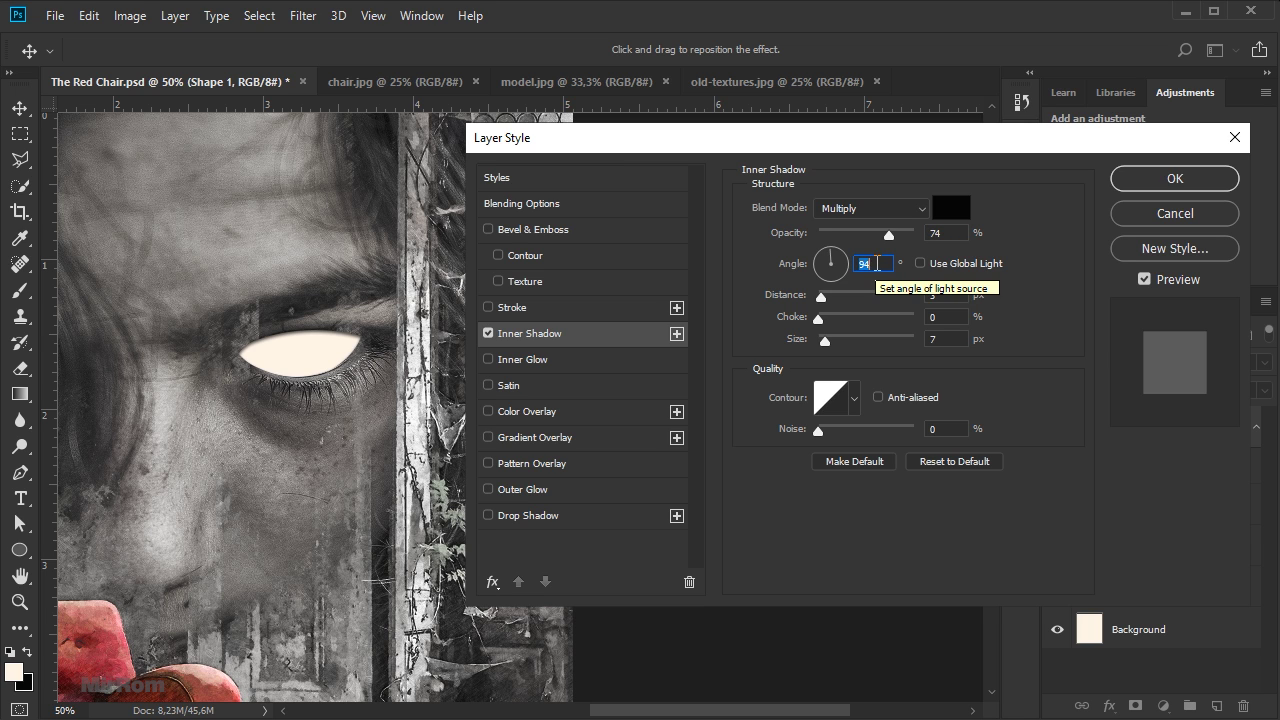
scroll(880, 263, "up", 8)
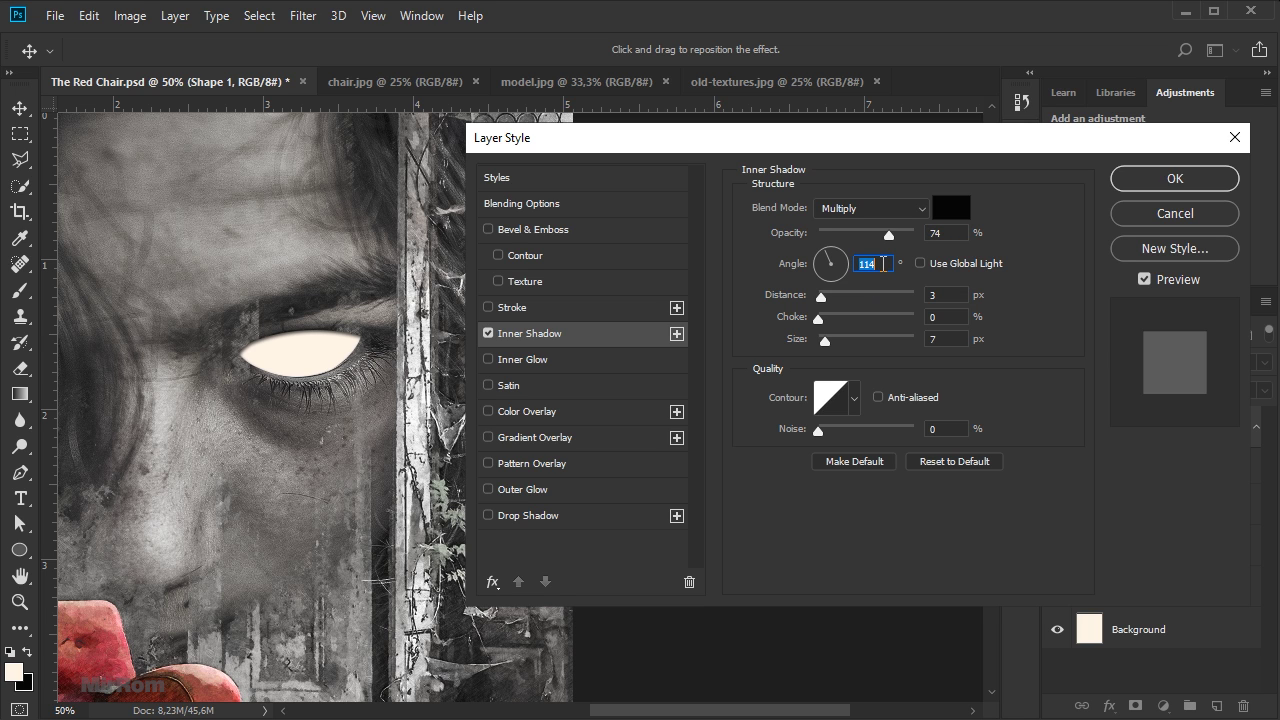
Set the shadow to distance 9 px, size 25 px, opacity 85%, then add a second inner shadow.
left_click(935, 295)
scroll(935, 295, "up", 2)
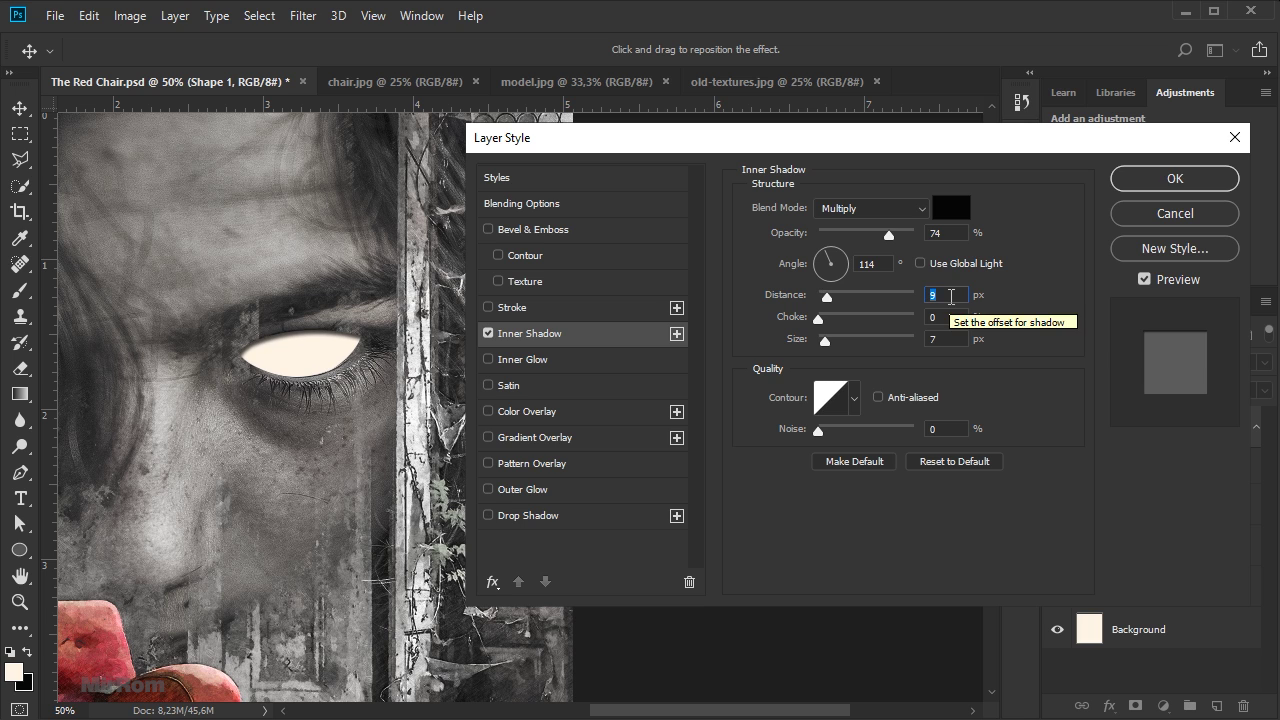
left_click_drag(829, 341, 834, 342)
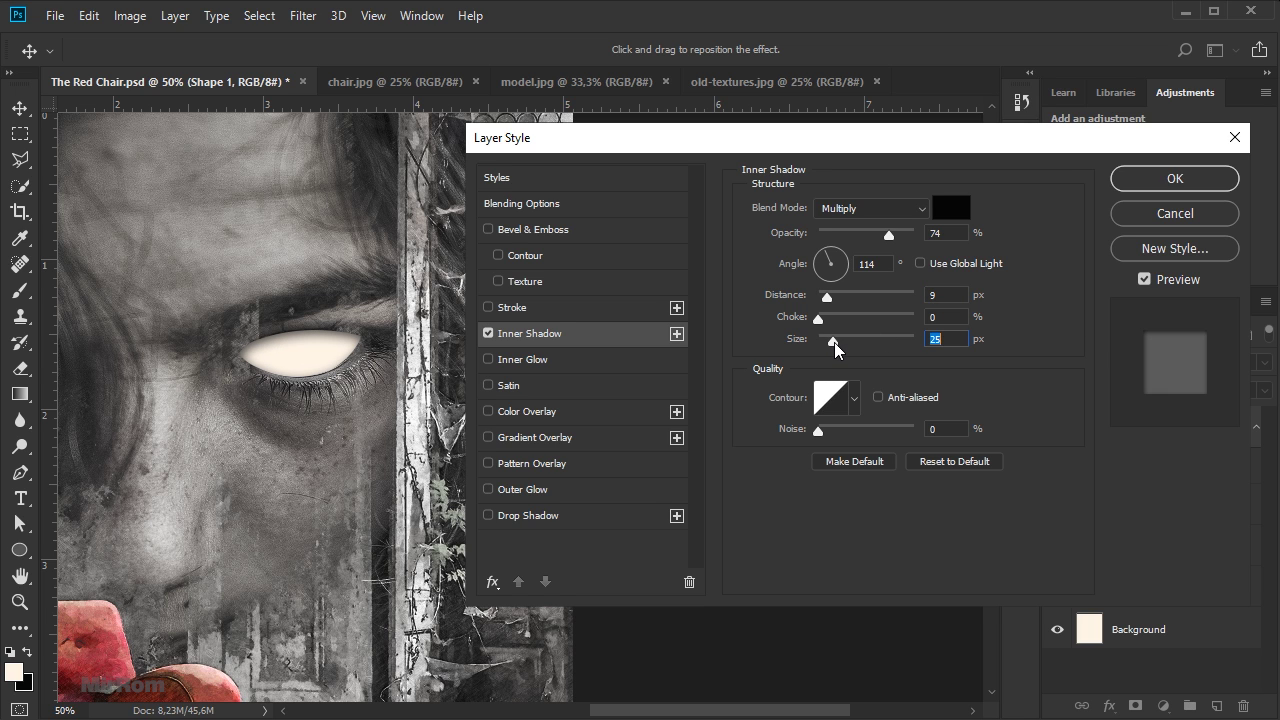
left_click(896, 233)
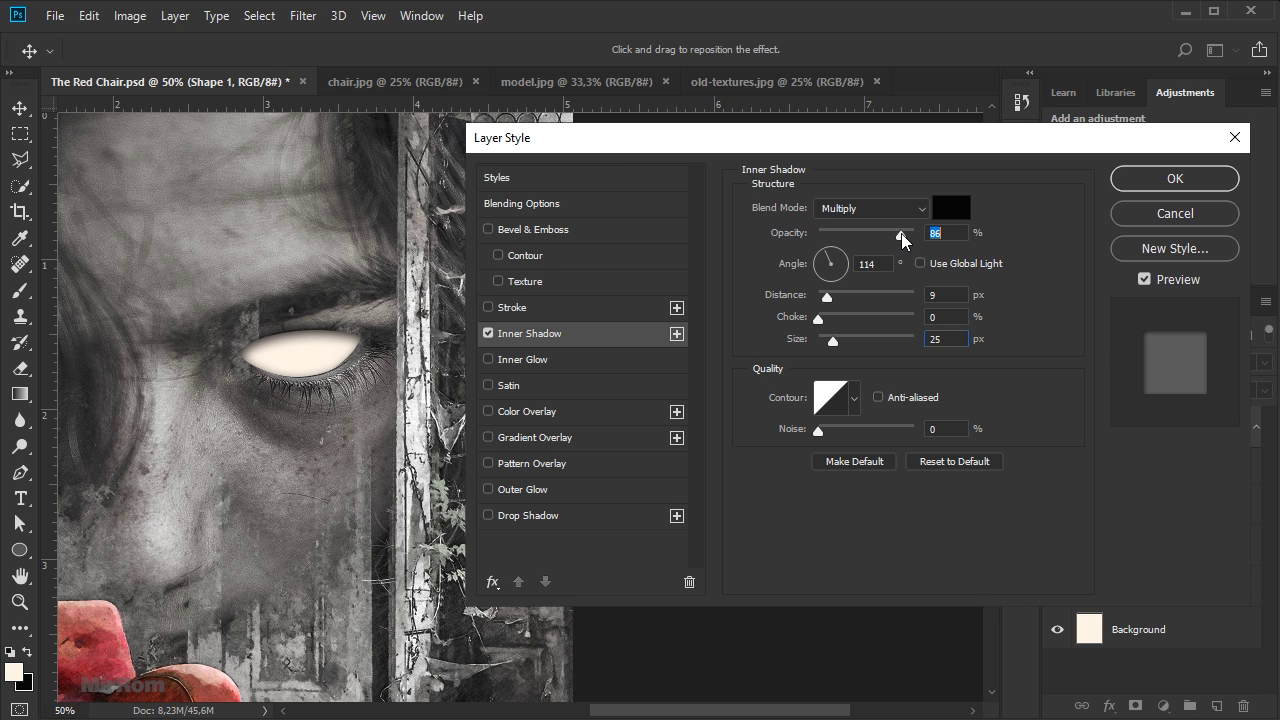
left_click(496, 337)
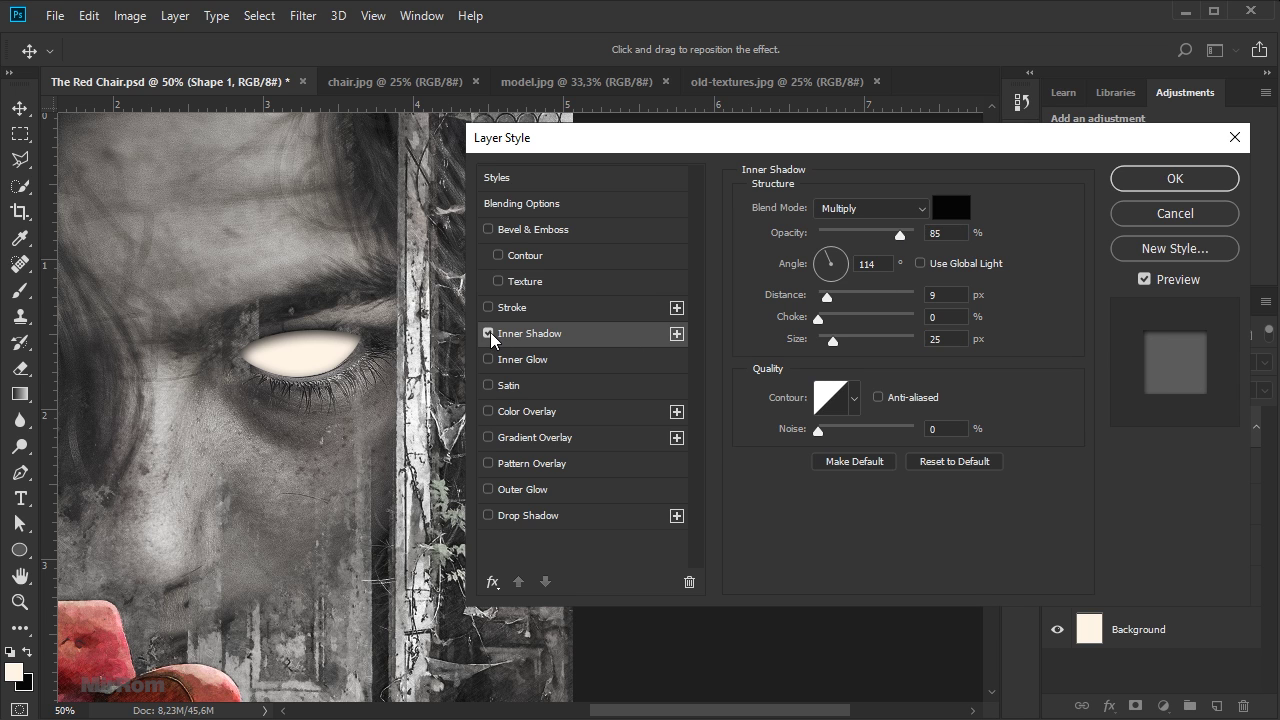
left_click(677, 334)
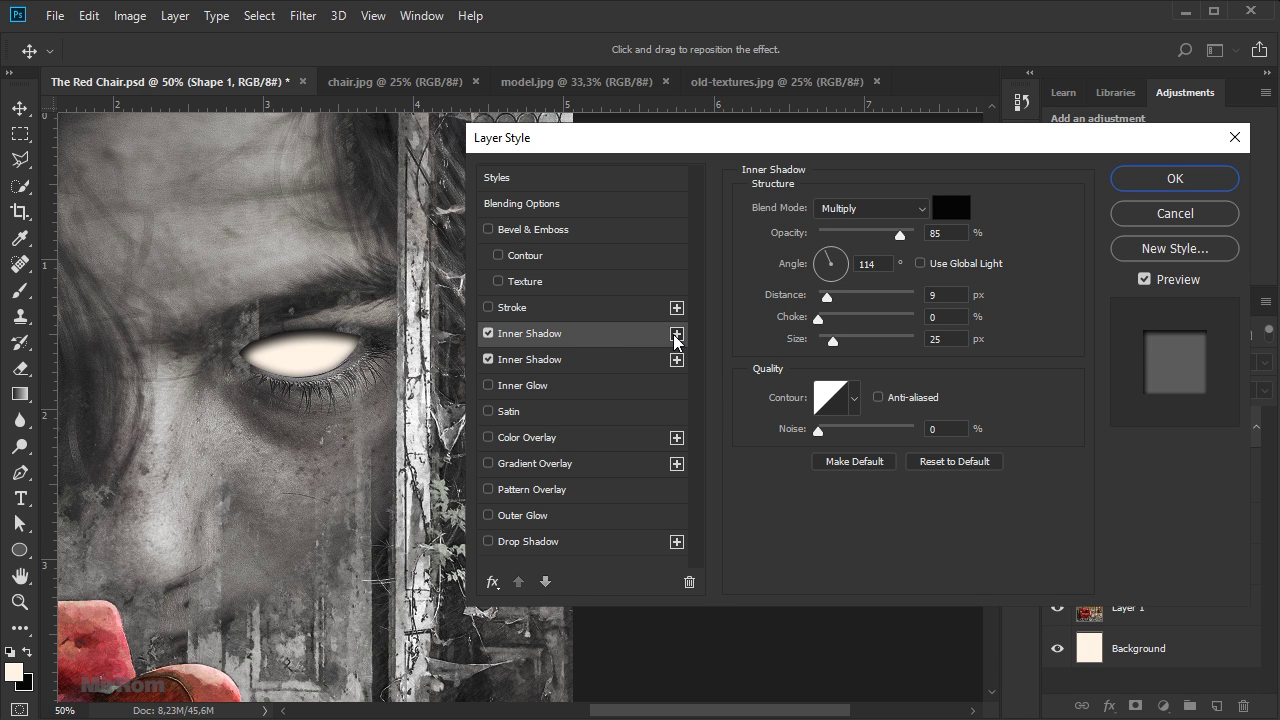
Set the second inner shadow to angle -50°, distance 3 px and size 12 px.
left_click(835, 262)
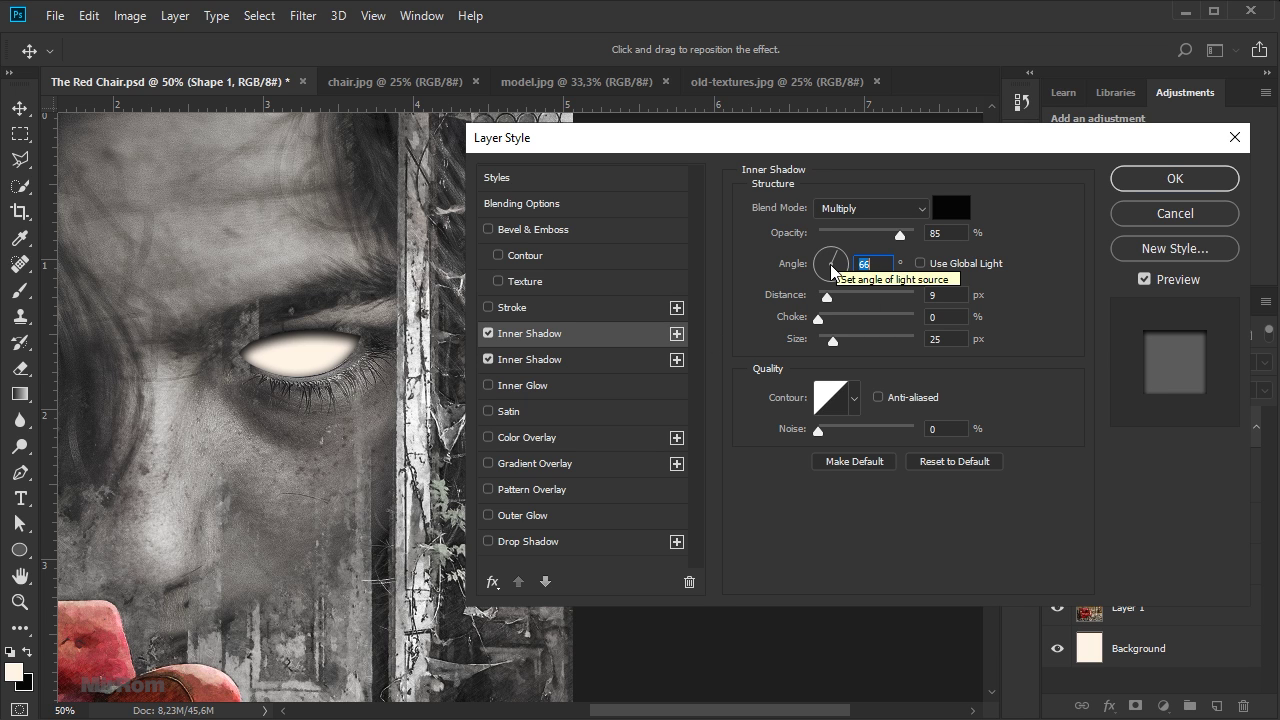
left_click(838, 256)
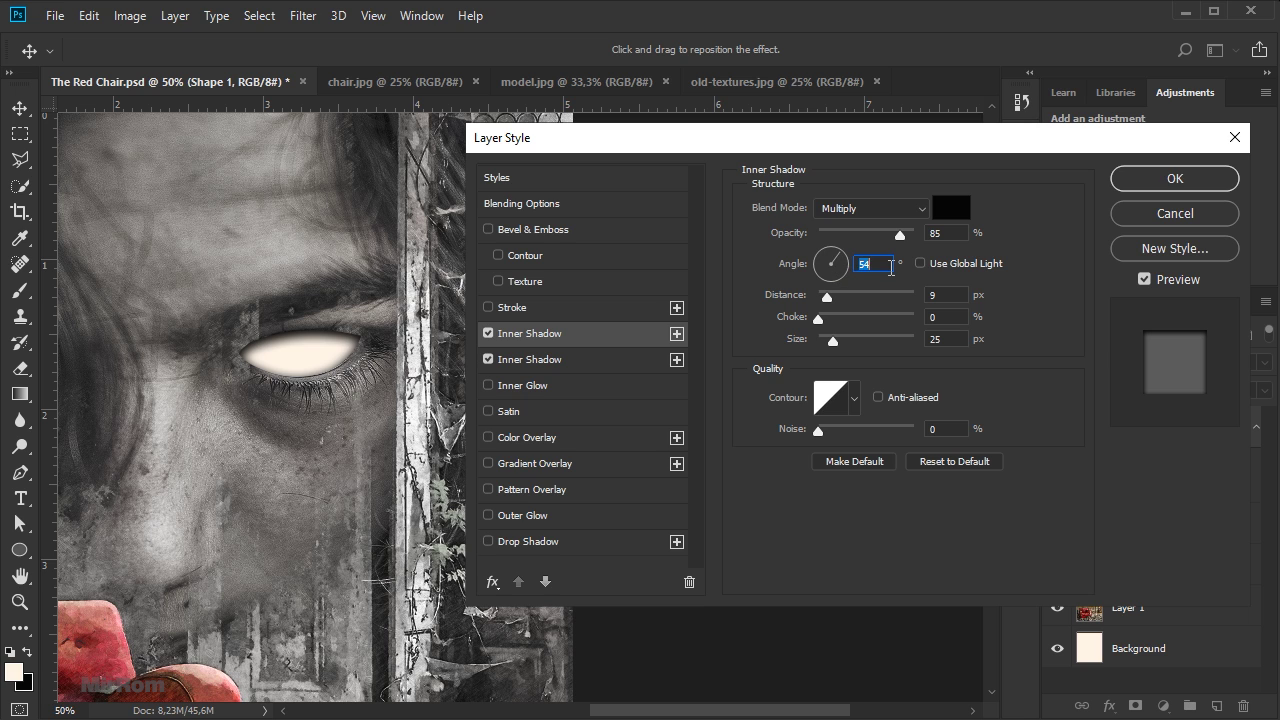
type("50")
key("Down")
key("Down")
key("Down")
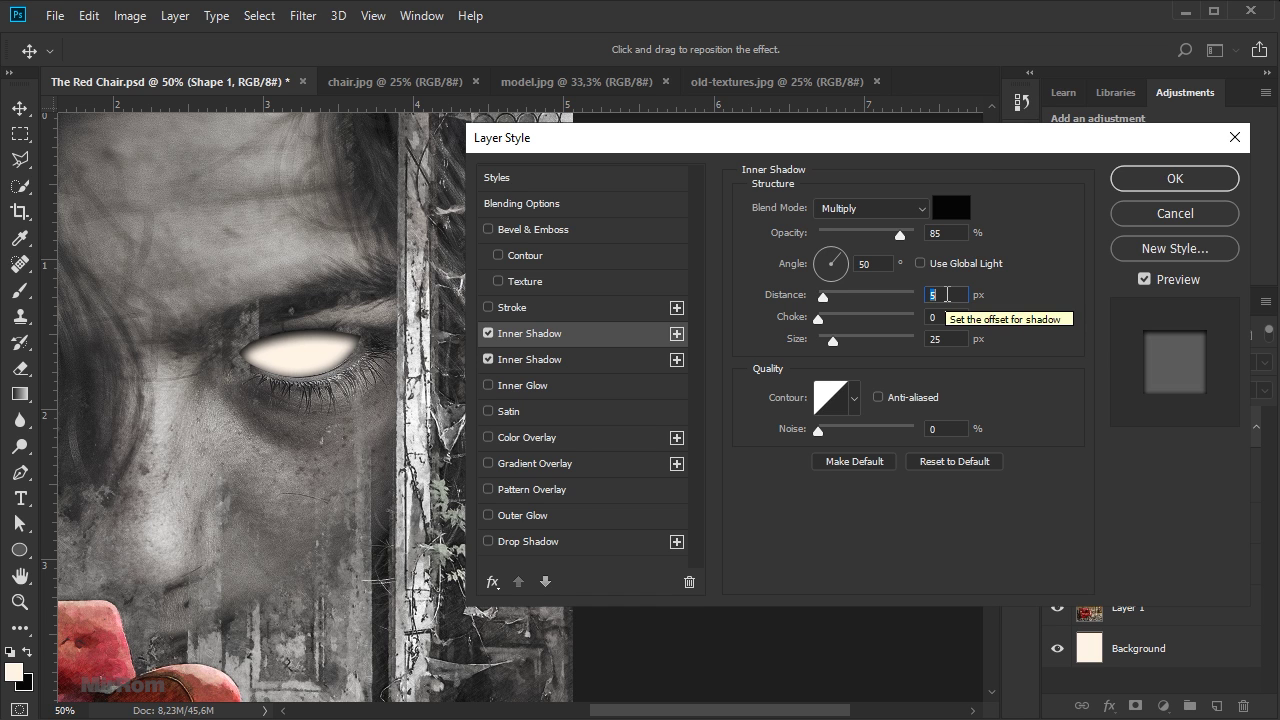
key("Down")
key("Down")
left_click(951, 337)
left_click_drag(833, 340, 828, 340)
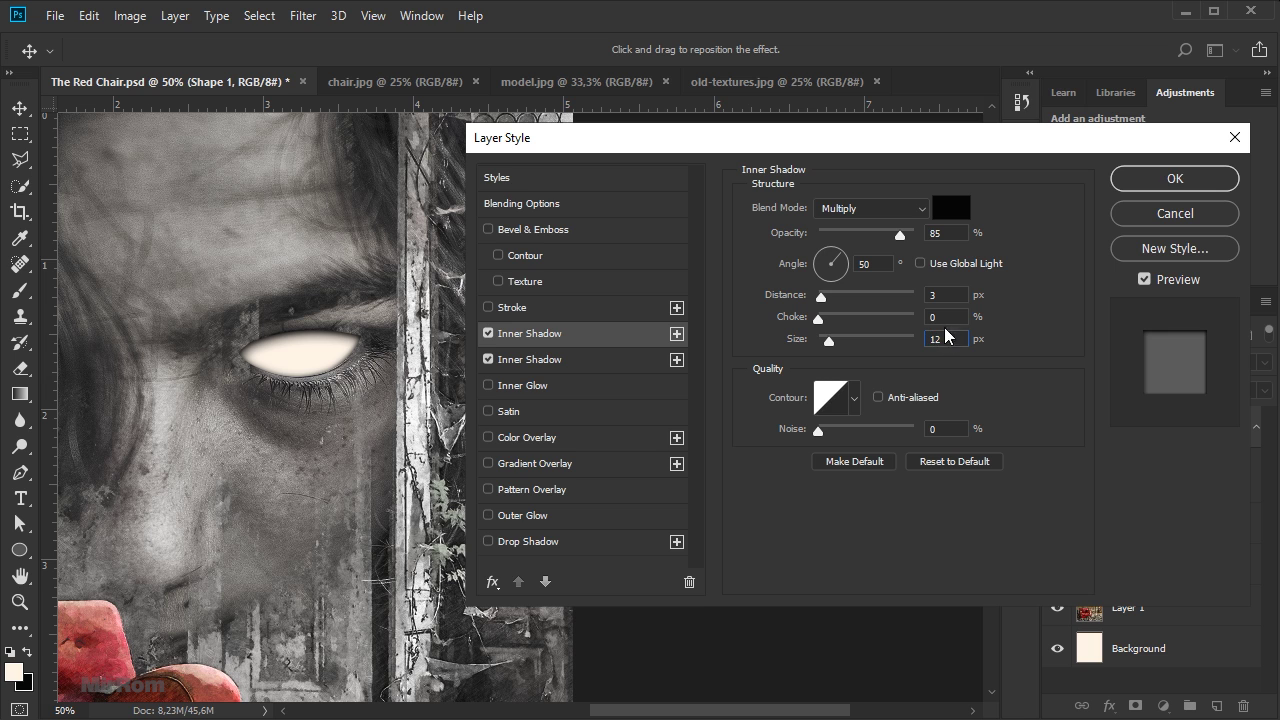
Compare the eye with and without the shadows, adjust the light direction, and apply the style.
left_click(488, 333)
left_click(488, 333)
left_click(488, 333)
left_click(488, 333)
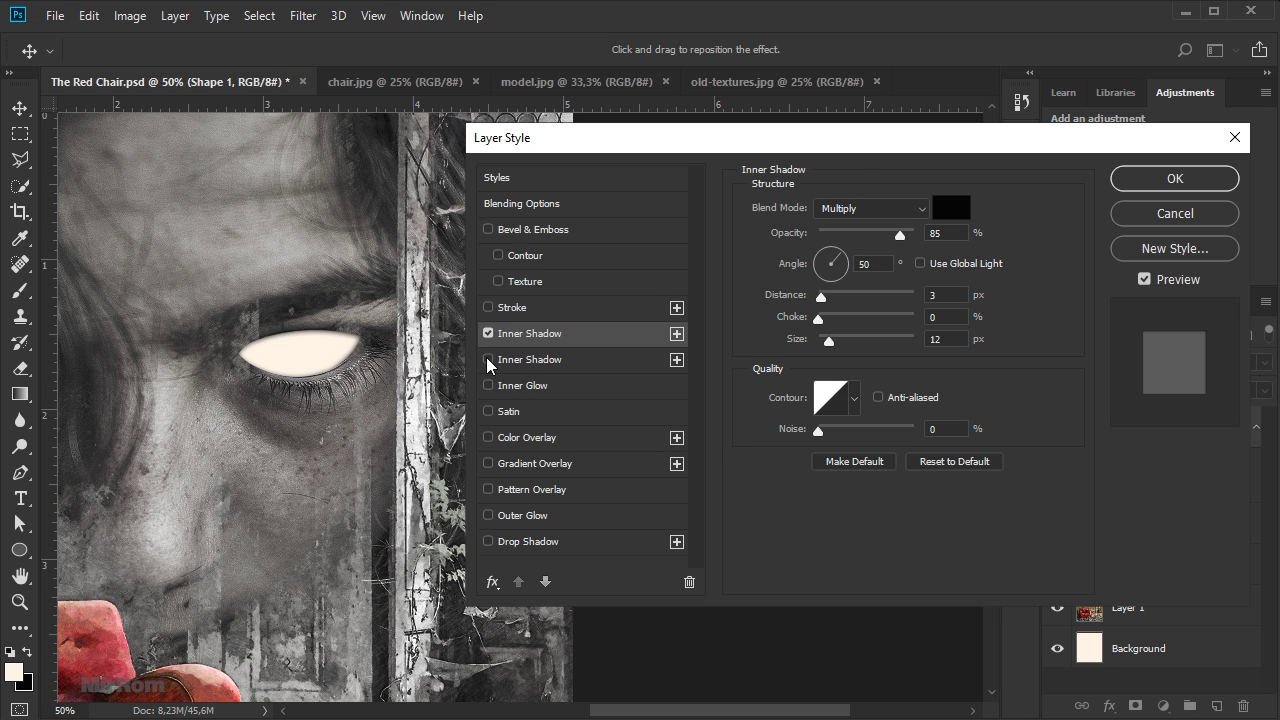
left_click_drag(834, 263, 841, 282)
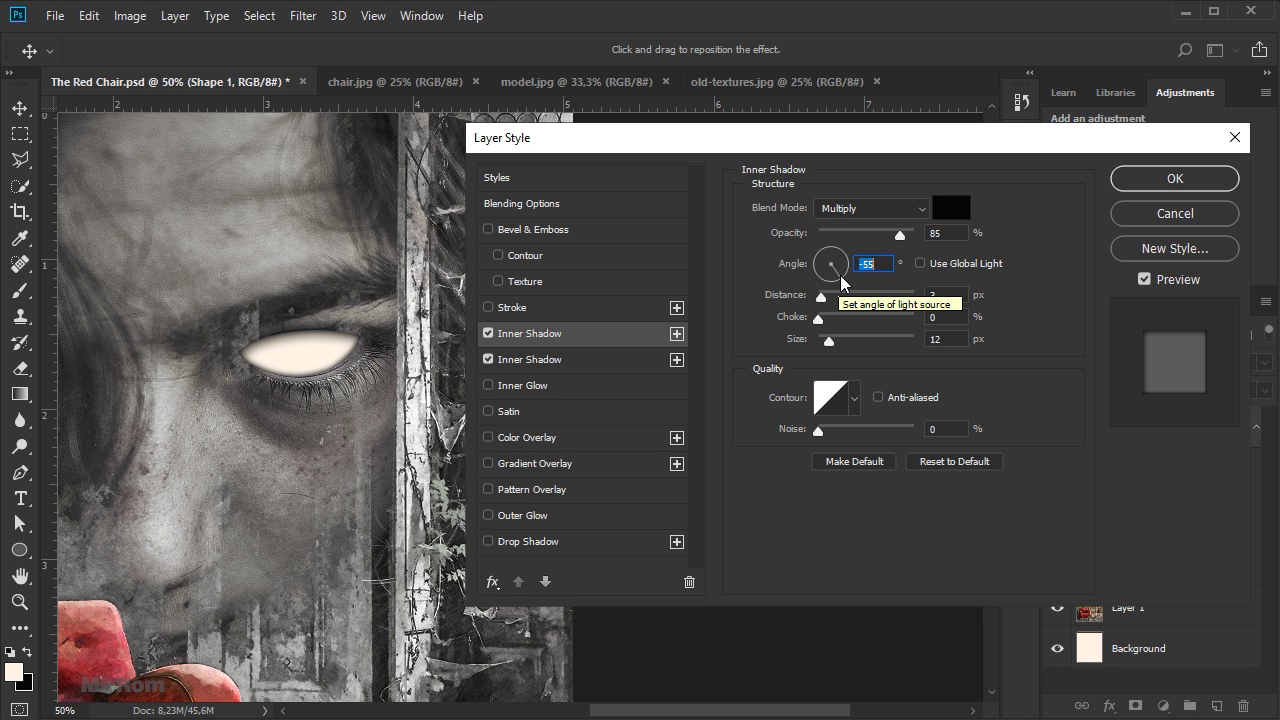
left_click(488, 334)
left_click(488, 334)
left_click(488, 334)
left_click(488, 334)
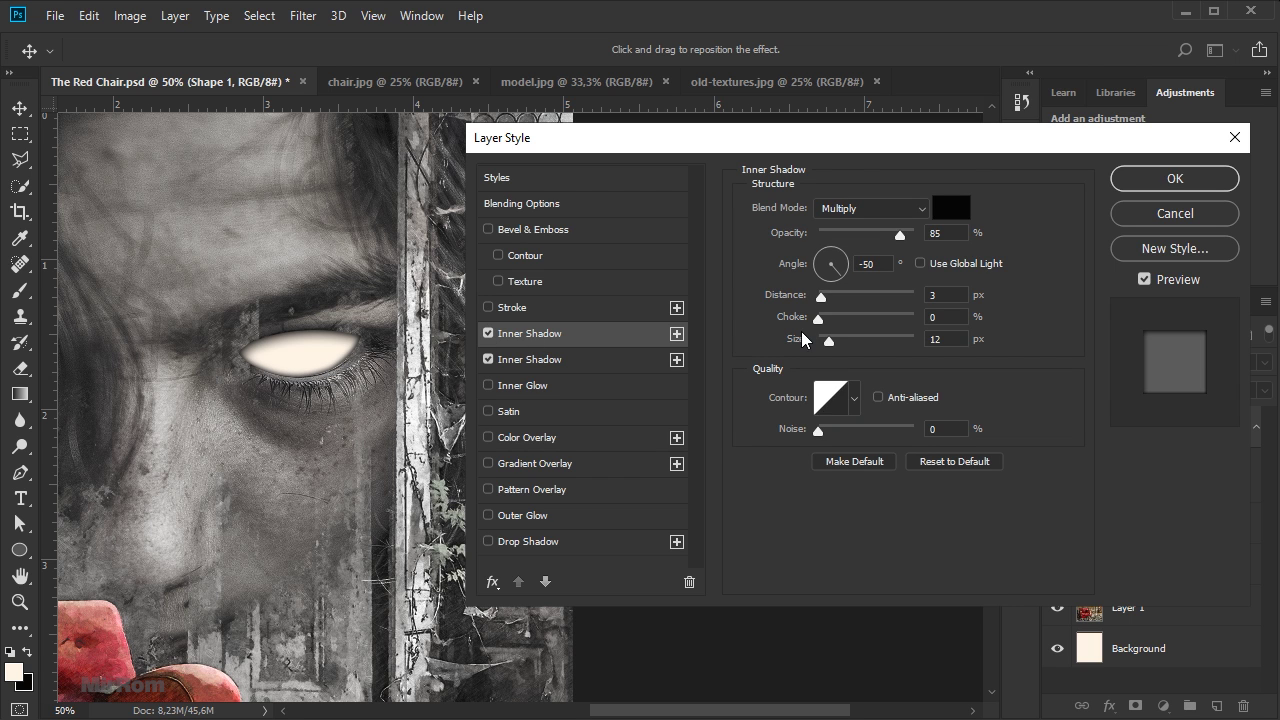
left_click(1175, 178)
left_click(1256, 428)
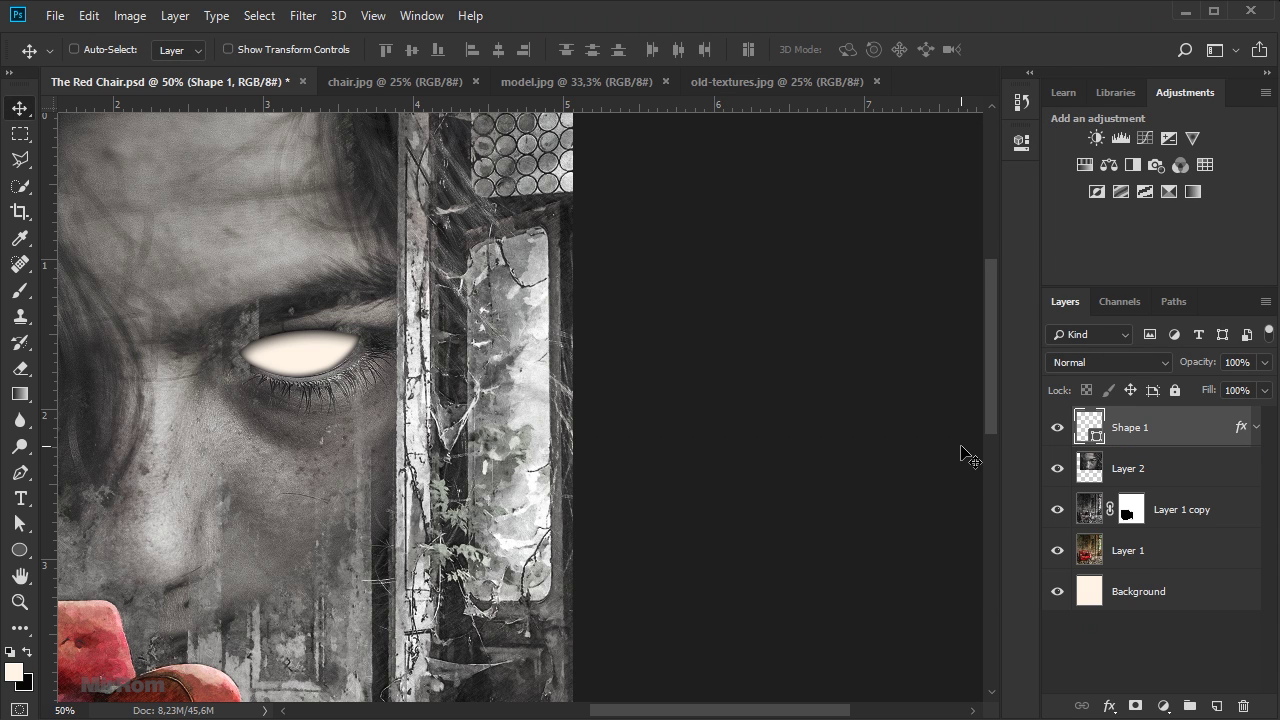
Open the red grunge texture and bring it into The Red Chair.psd as a new layer.
key("ctrl+minus")
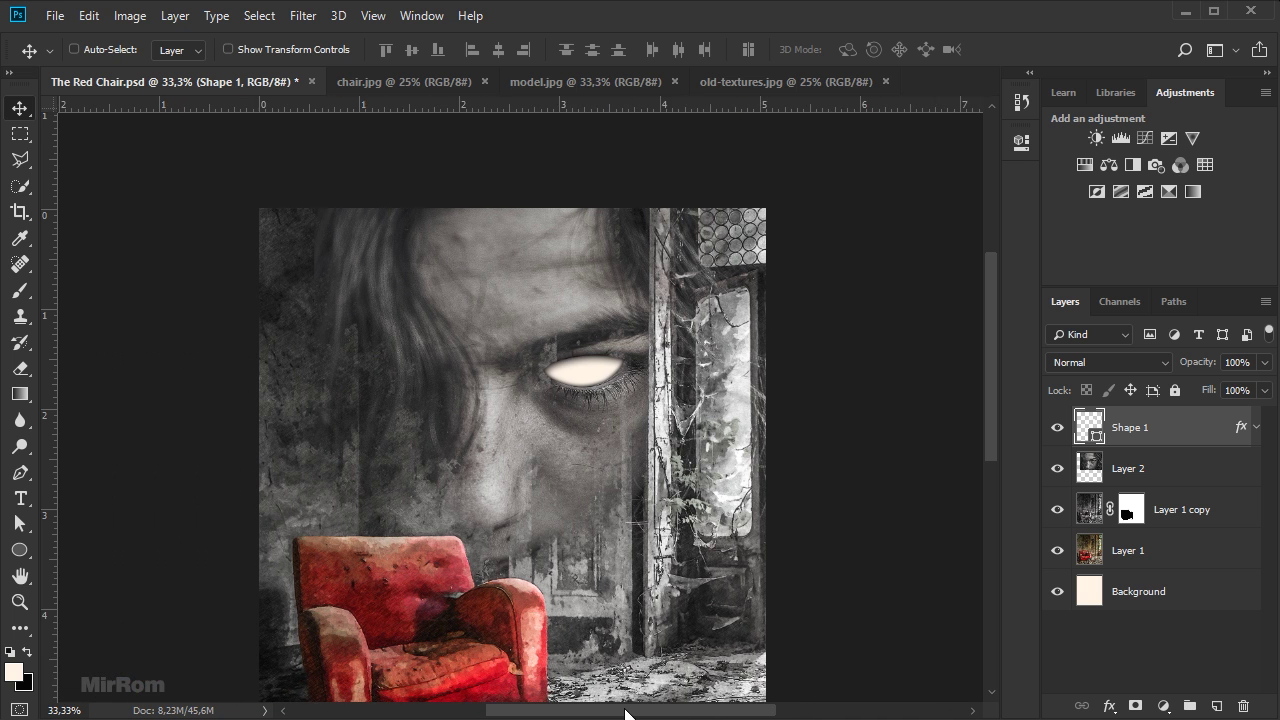
left_click_drag(687, 717, 626, 717)
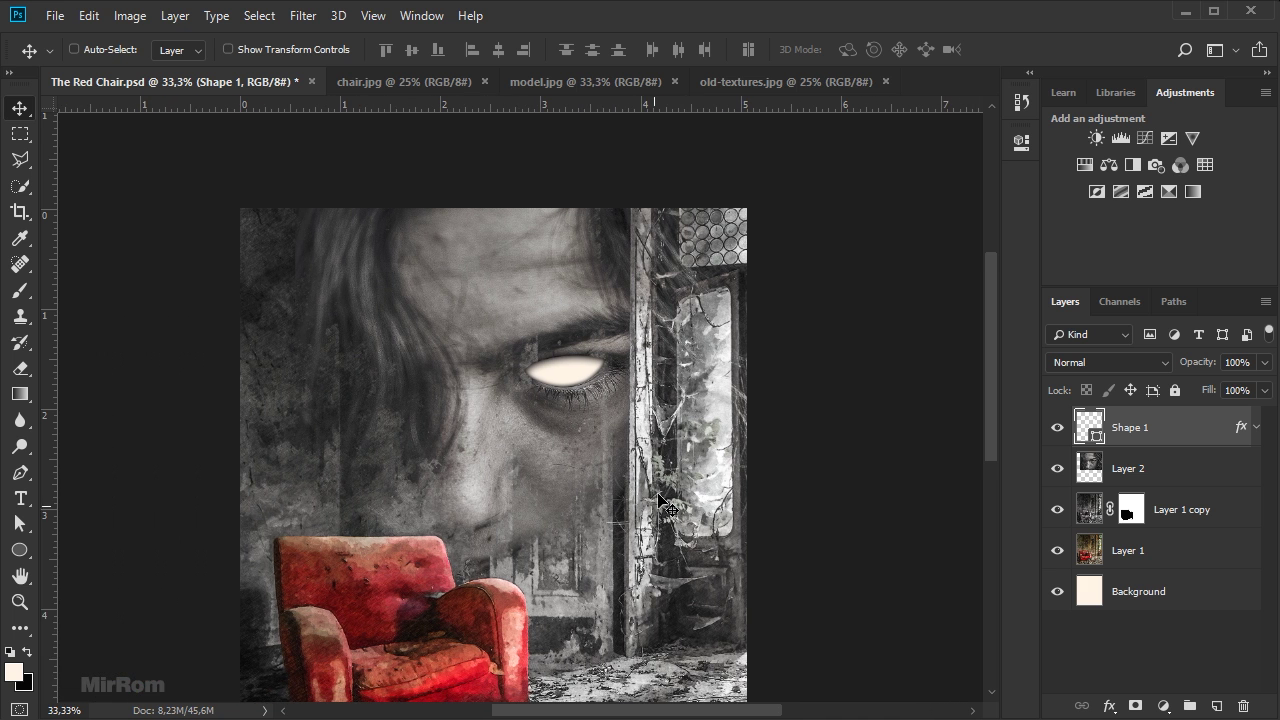
scroll(626, 705, "down", 1)
left_click(58, 16)
left_click(83, 62)
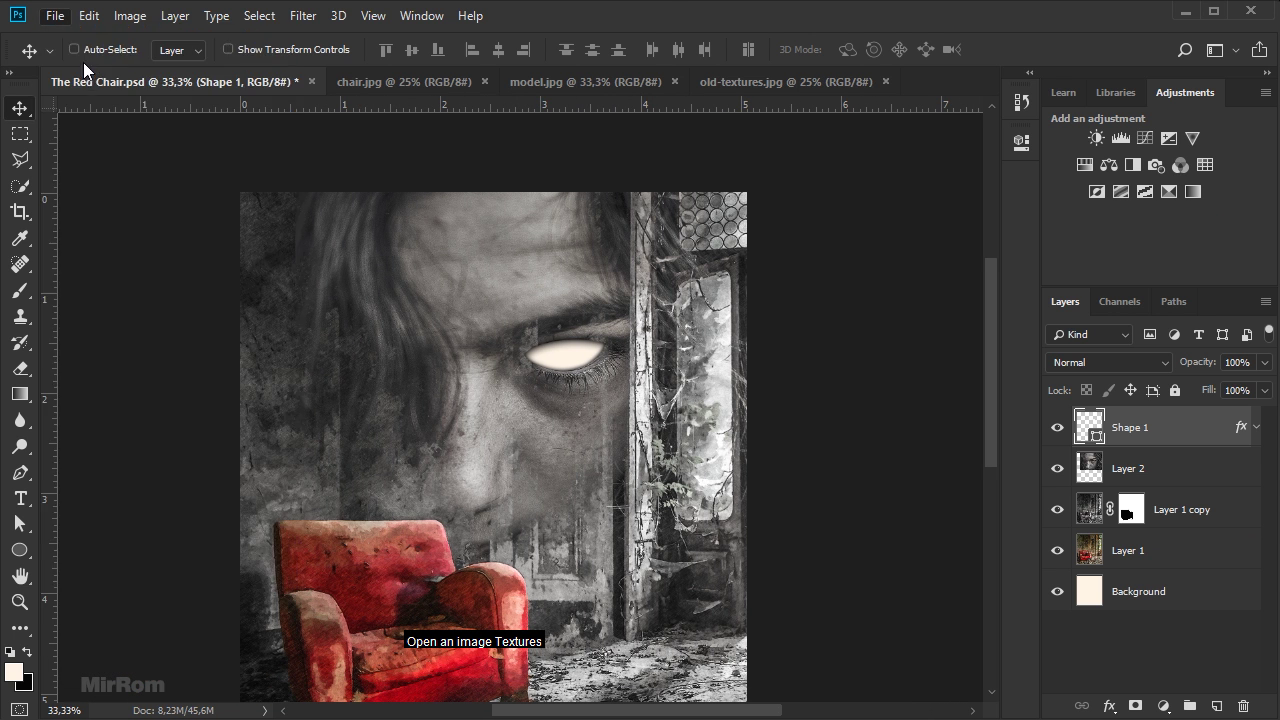
double_click(604, 165)
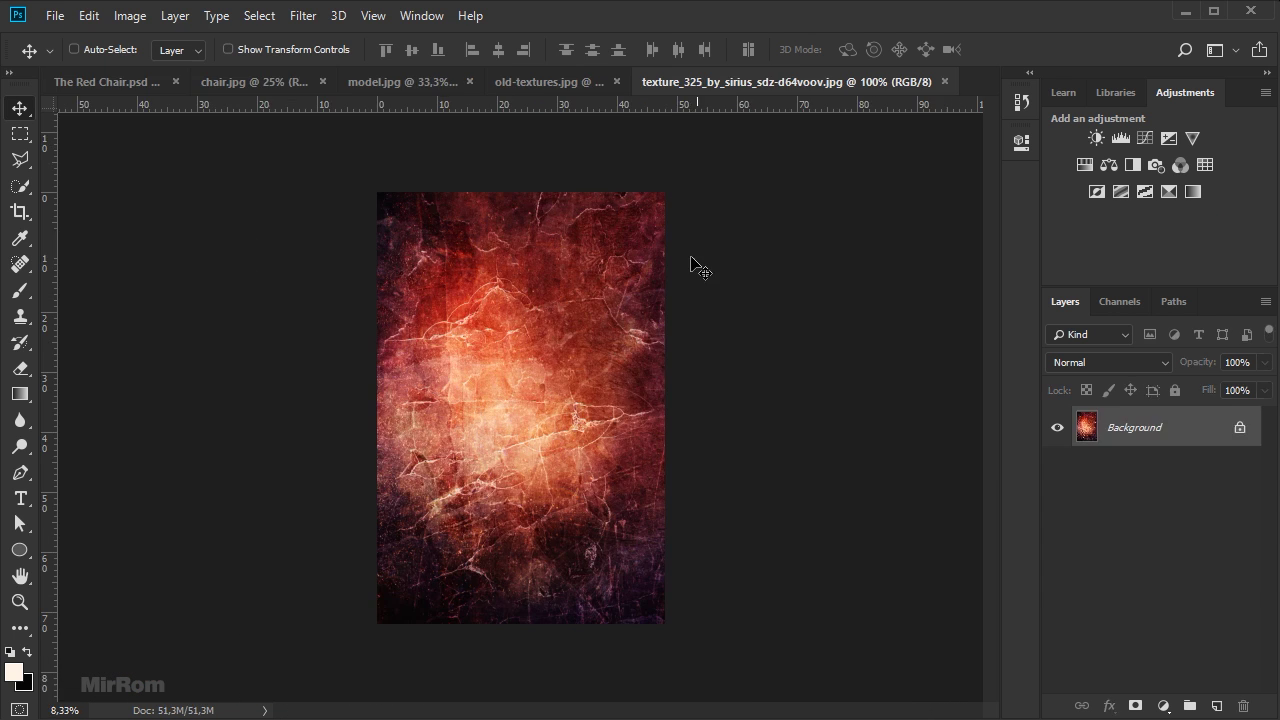
left_click_drag(564, 318, 572, 268)
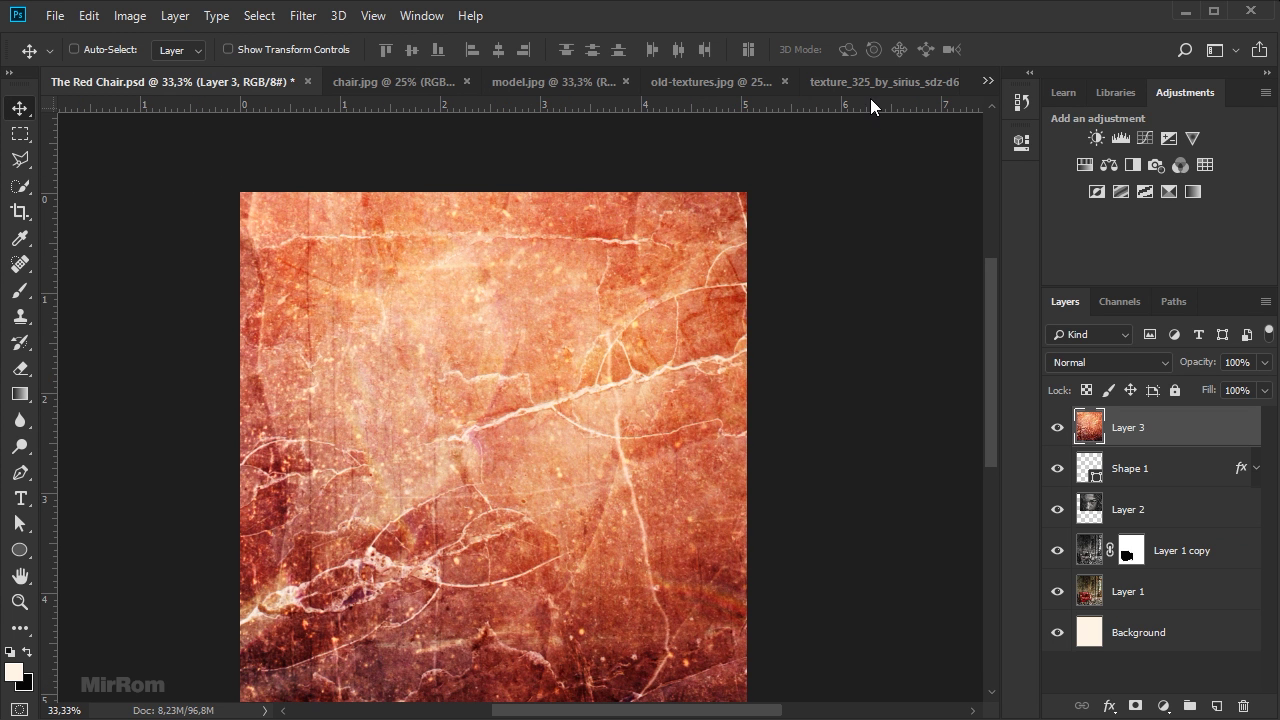
Scale the texture to 8%, place it over the eye, and clip it to Shape 1.
key("ctrl+t")
left_click_drag(284, 49, 196, 68)
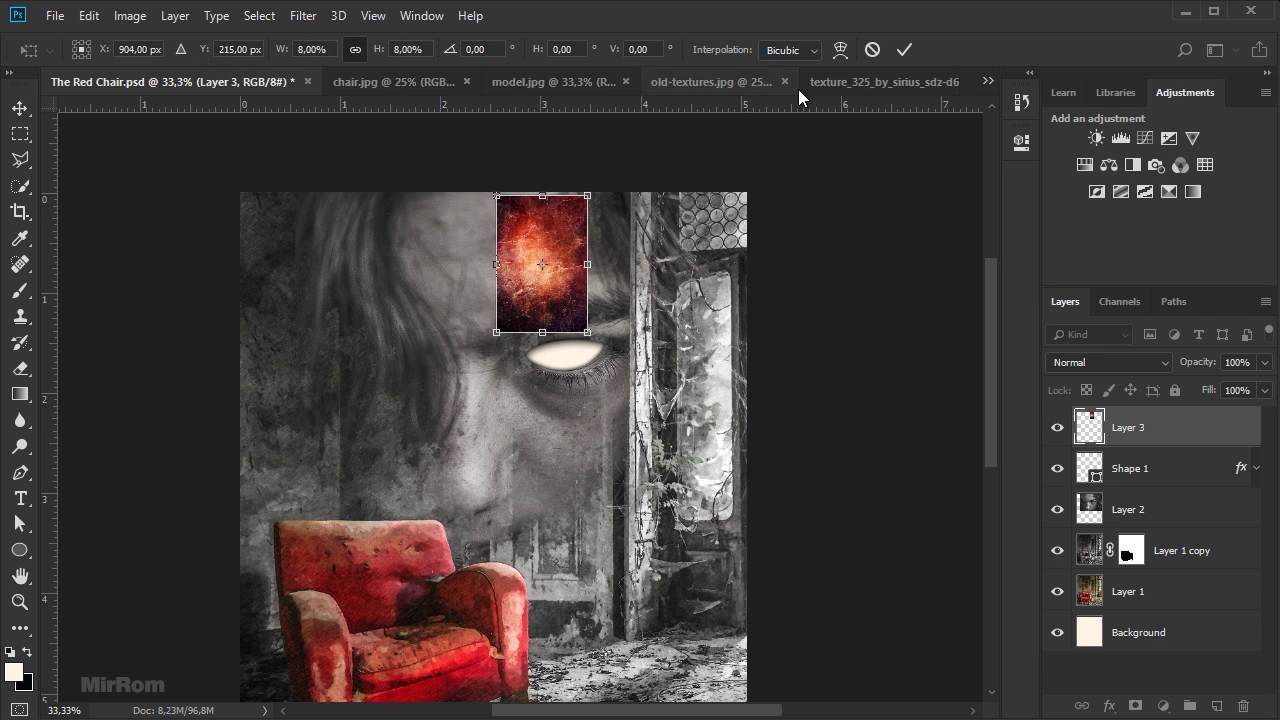
key("Return")
left_click_drag(564, 288, 588, 383)
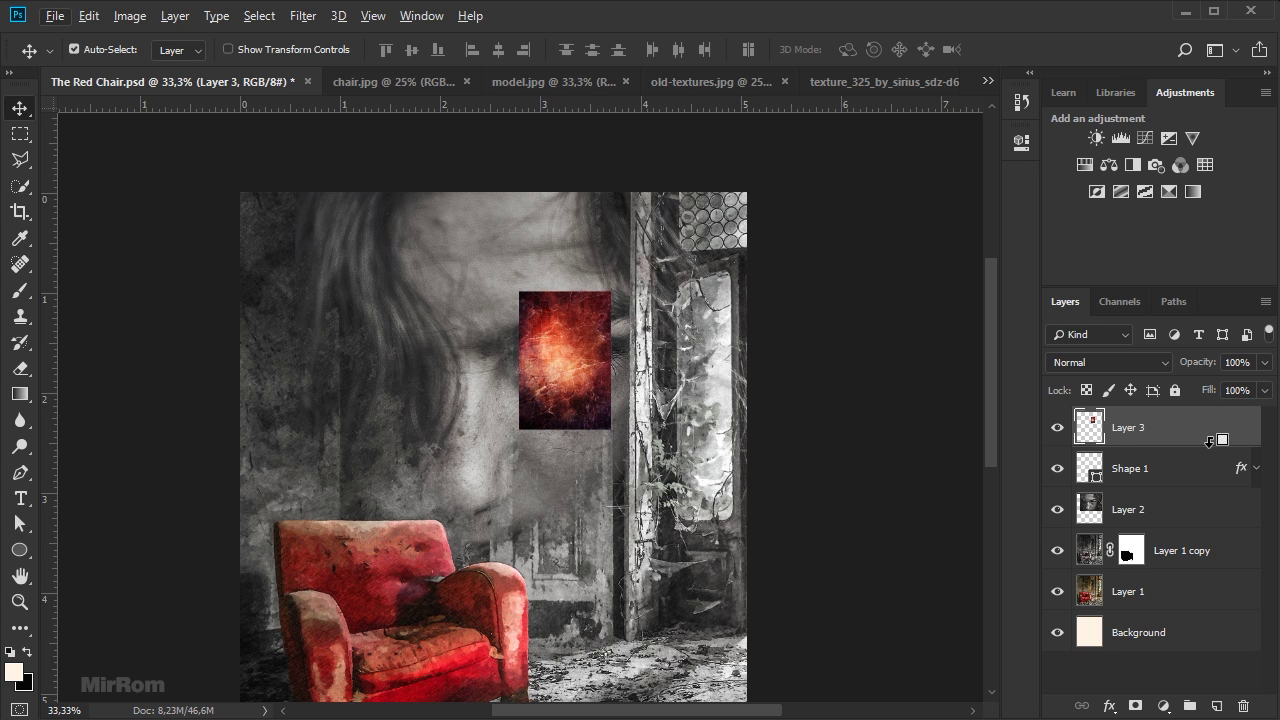
left_click(1218, 443, "alt")
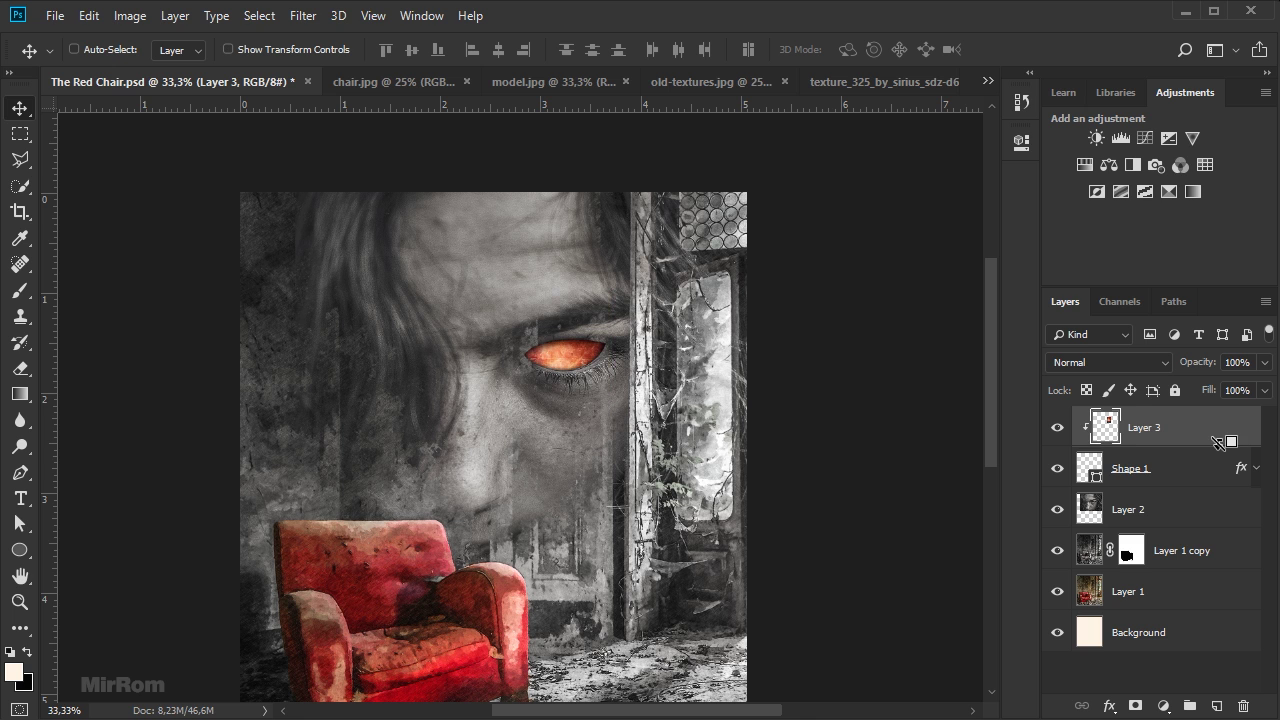
left_click_drag(600, 360, 601, 366)
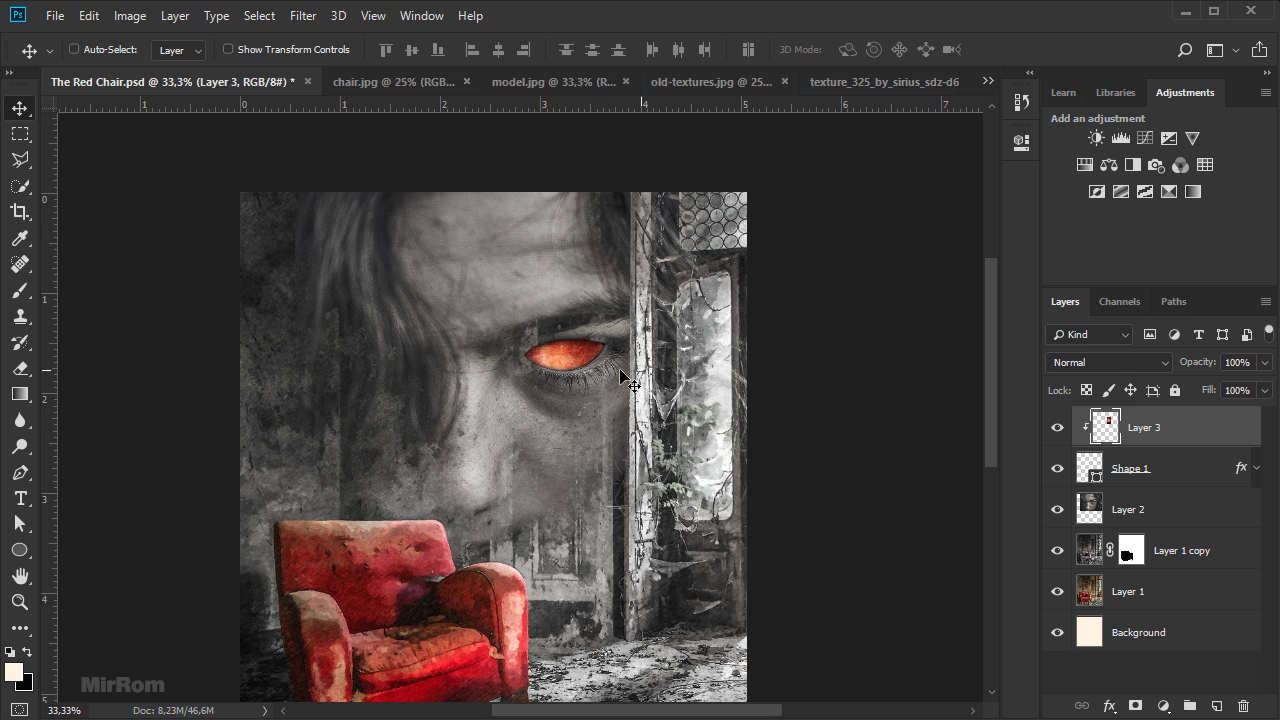
mouse_move(162, 68)
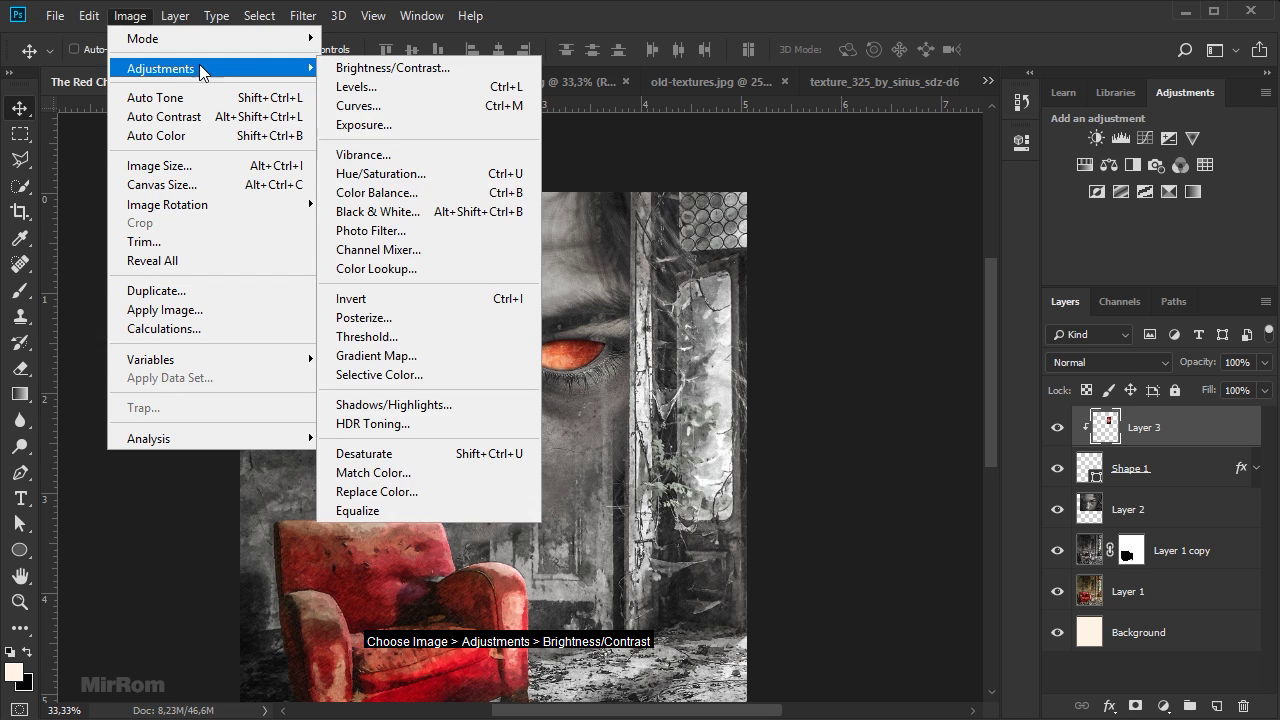
Apply Brightness/Contrast of -15 brightness and 36 contrast to the eye texture.
left_click(364, 70)
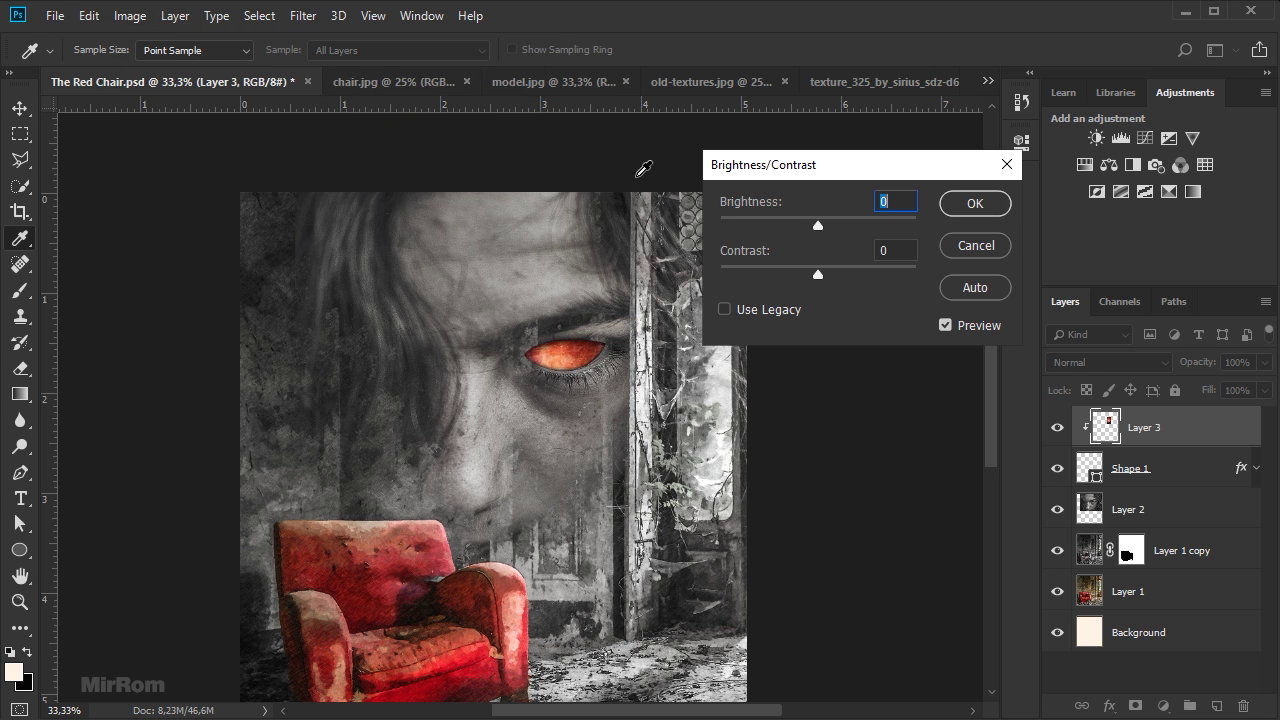
left_click_drag(819, 227, 808, 231)
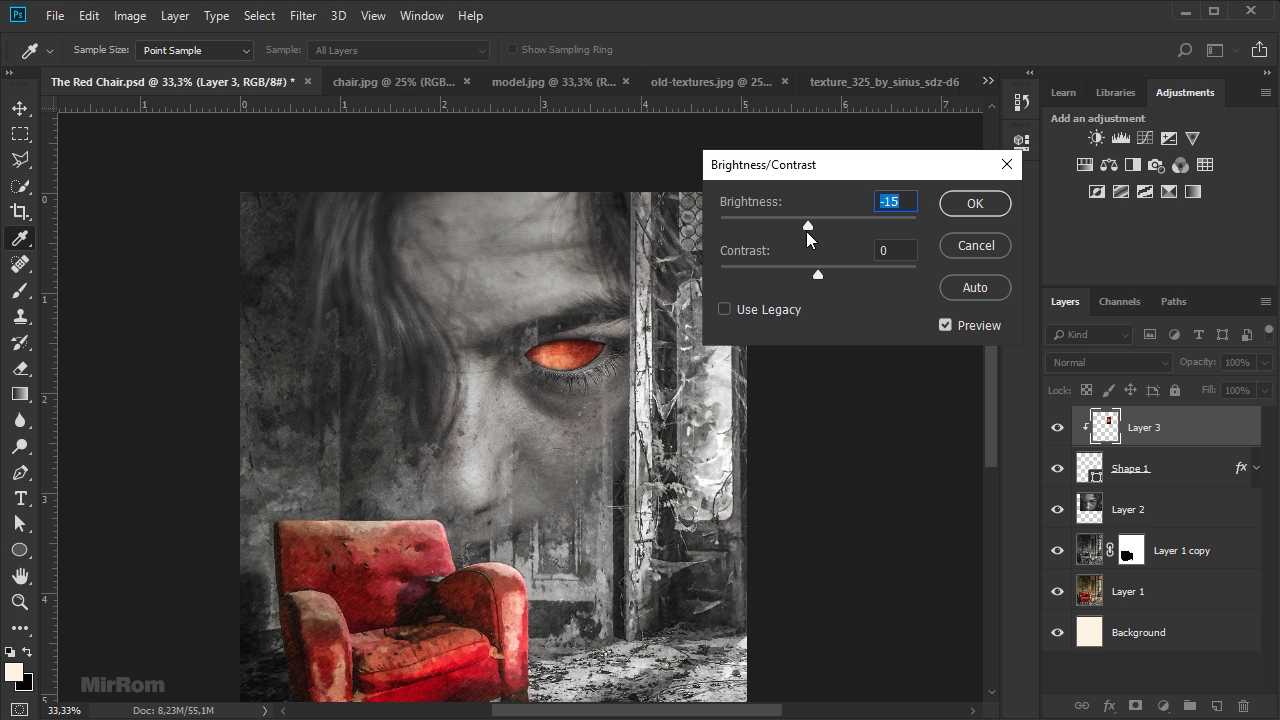
left_click_drag(823, 276, 852, 277)
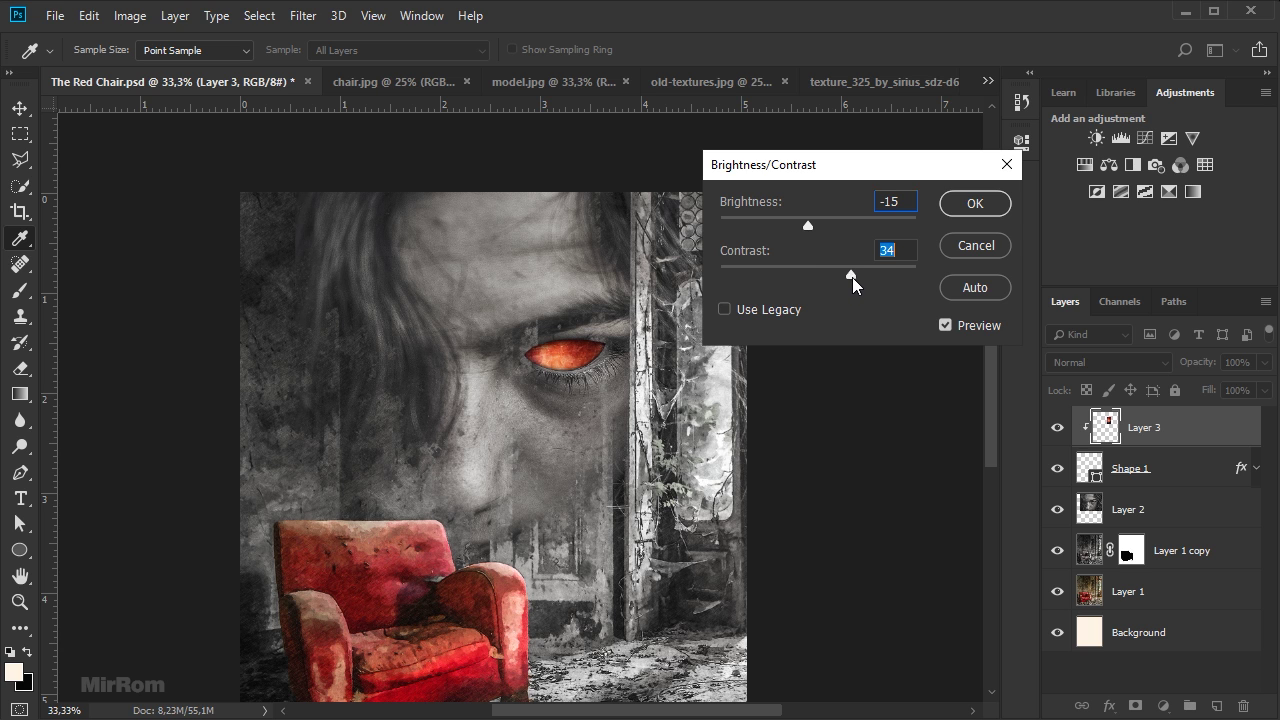
left_click(988, 206)
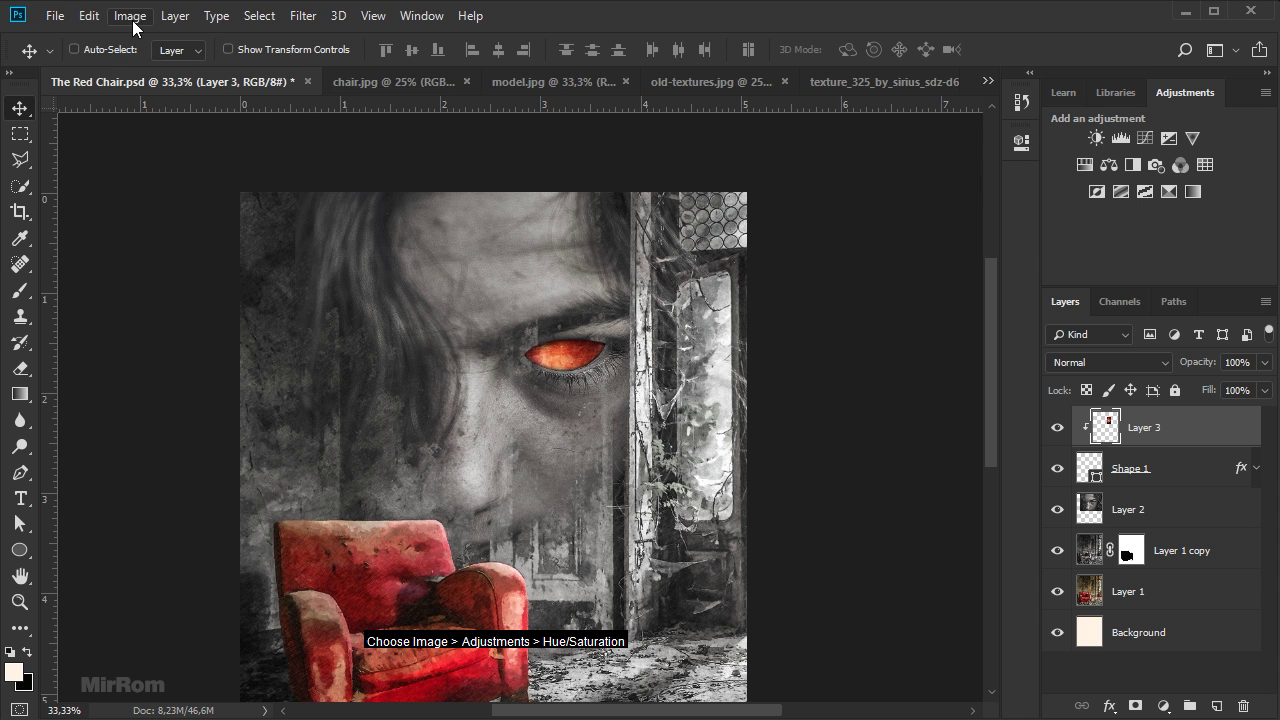
Apply Hue/Saturation with Saturation +27 to the eye texture.
left_click(132, 18)
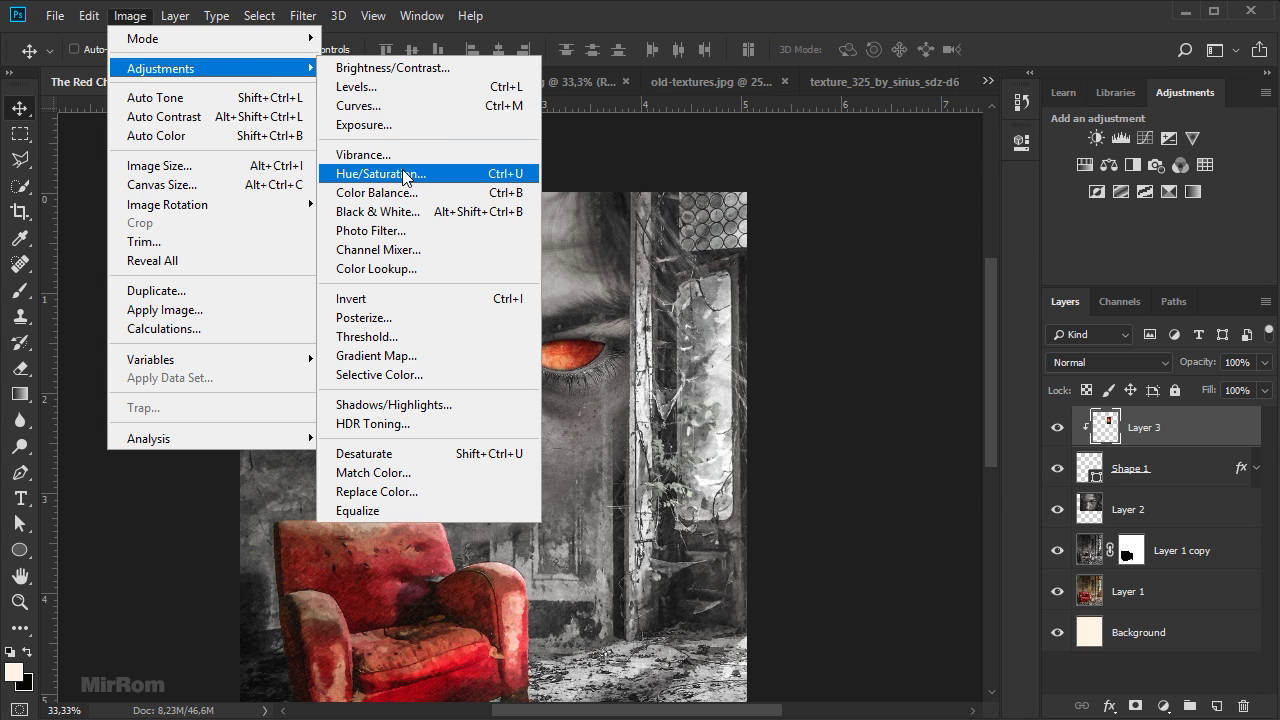
left_click(405, 178)
left_click(967, 341)
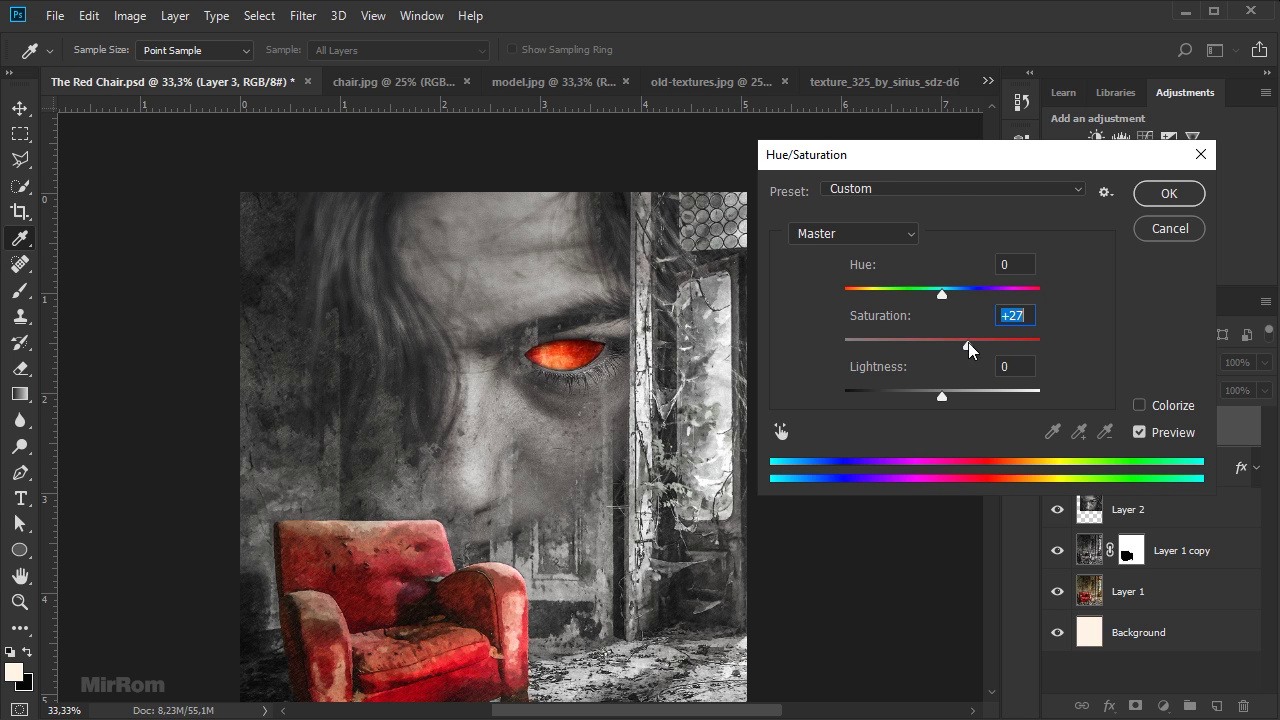
left_click(1168, 194)
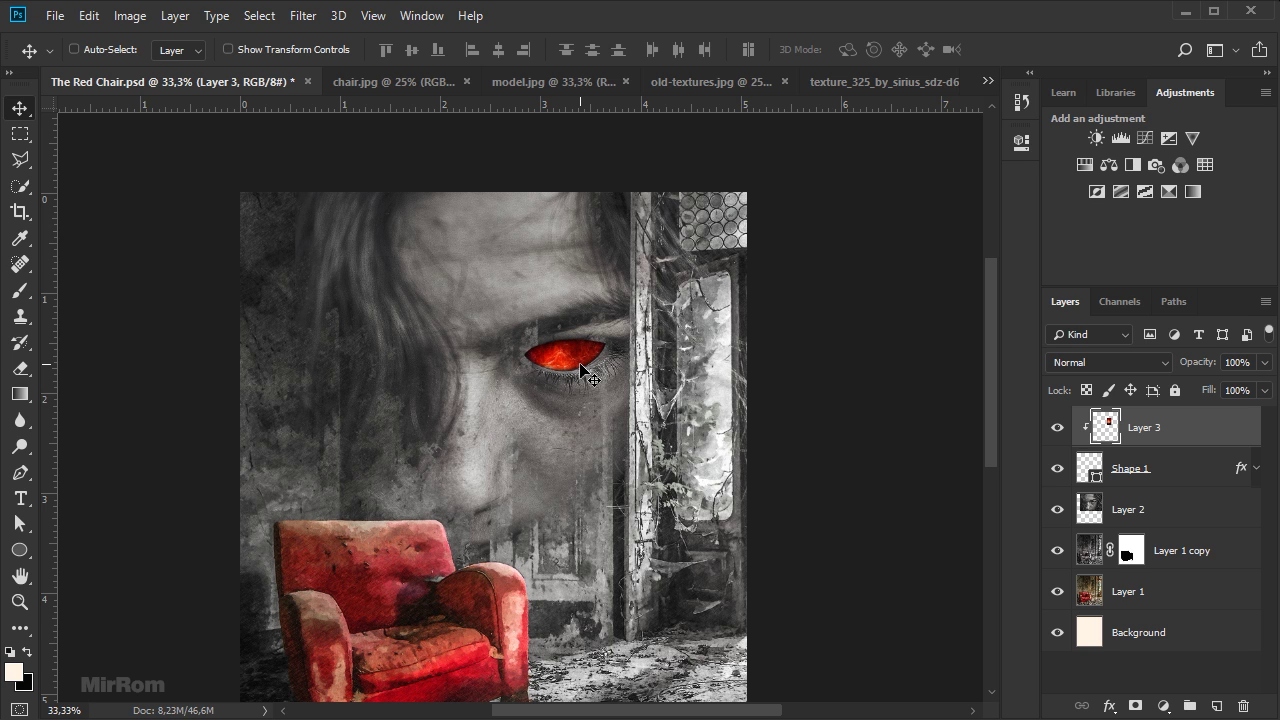
key("ctrl+minus")
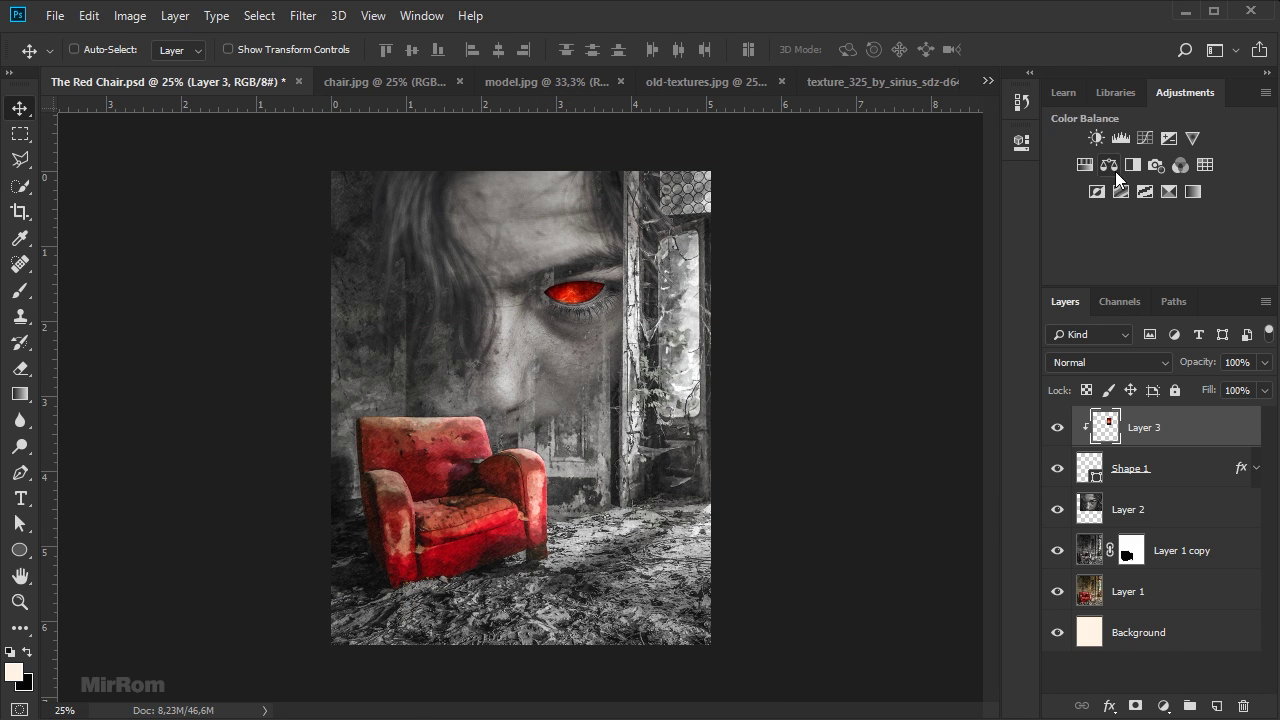
Add a Levels adjustment layer, brightening Red midtones slightly and lowering the Red white point to 245.
left_click(1120, 140)
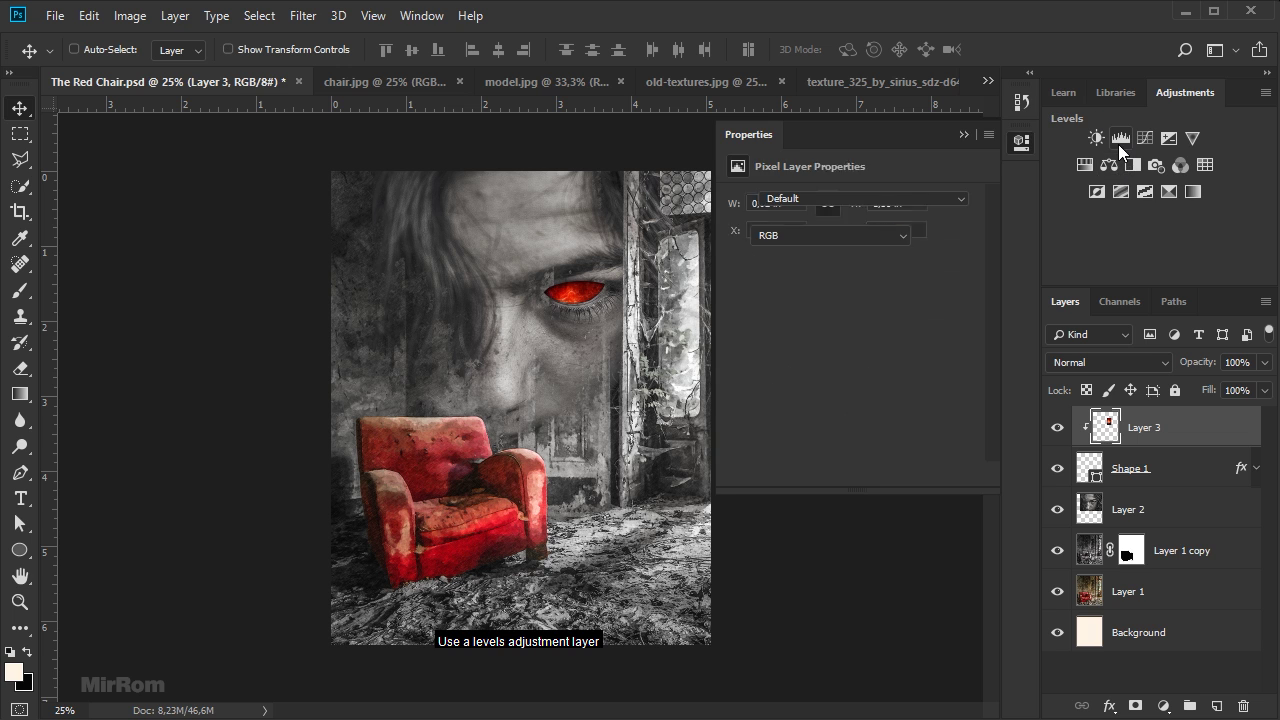
left_click(851, 240)
left_click(836, 271)
left_click_drag(863, 341, 857, 343)
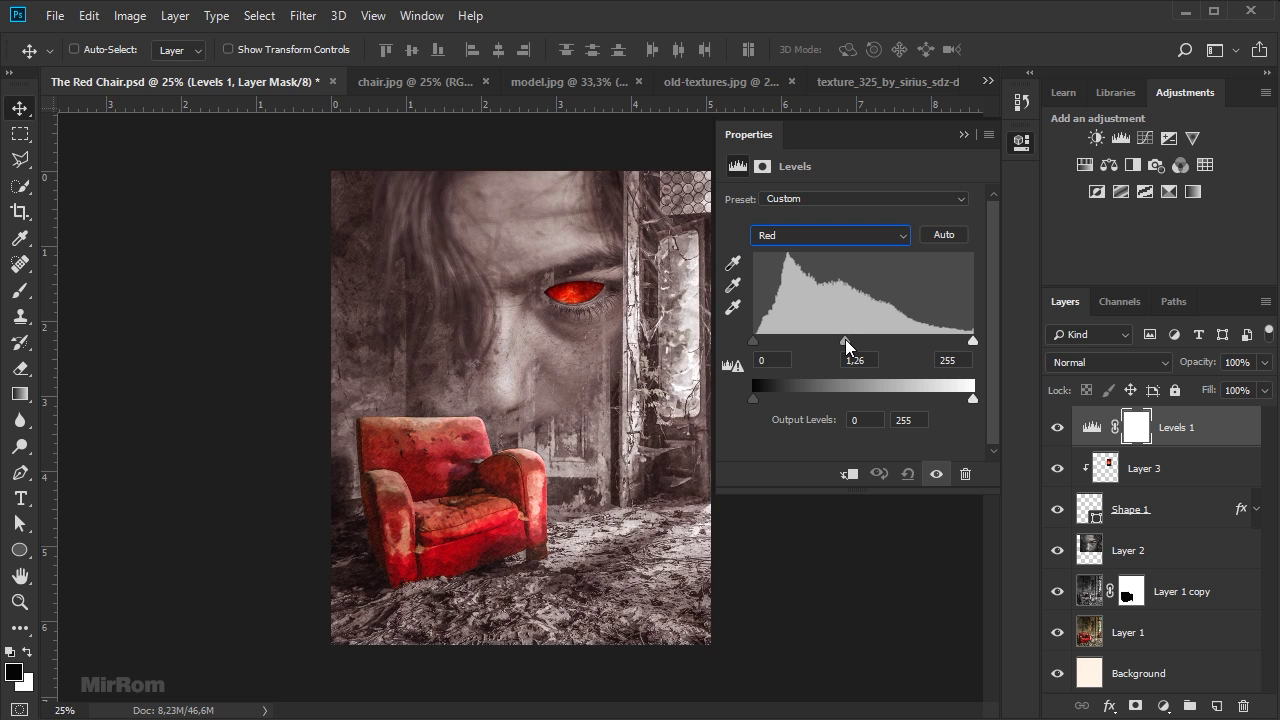
left_click_drag(972, 341, 966, 341)
In the Blue channel, raise the black input to 14 and lower output white to 223.
left_click(864, 236)
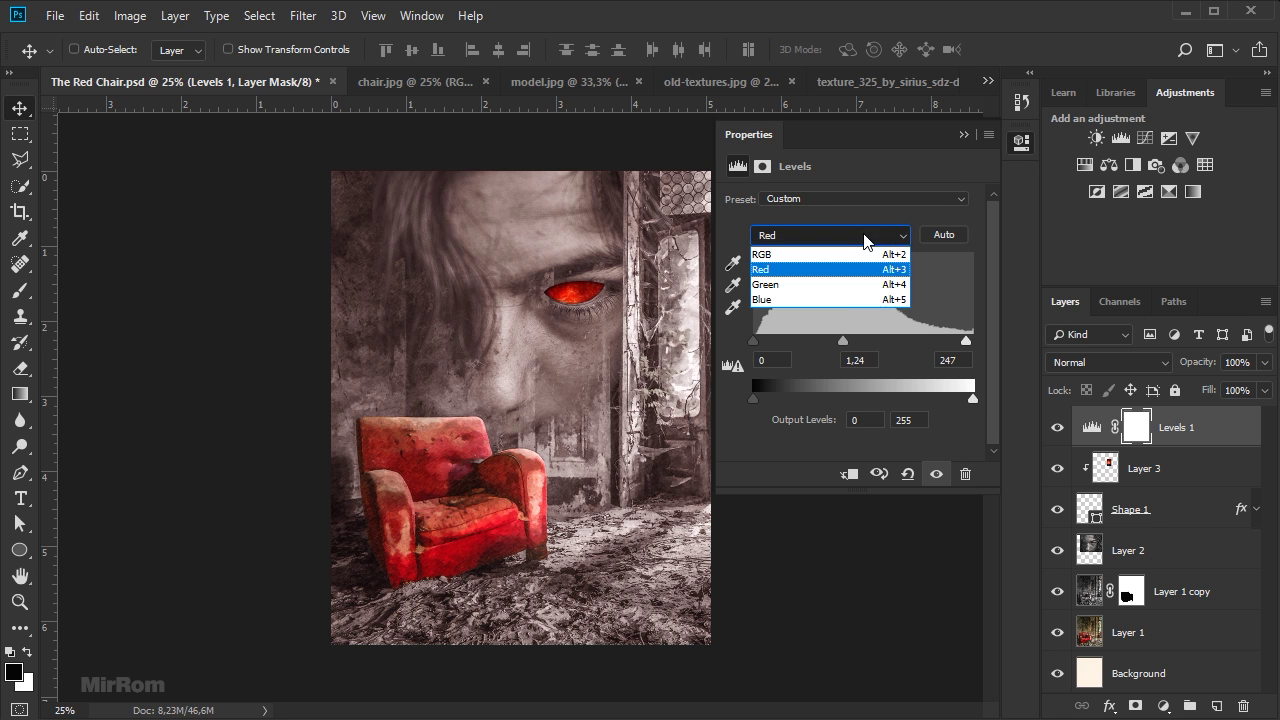
left_click(835, 299)
left_click_drag(755, 343, 763, 344)
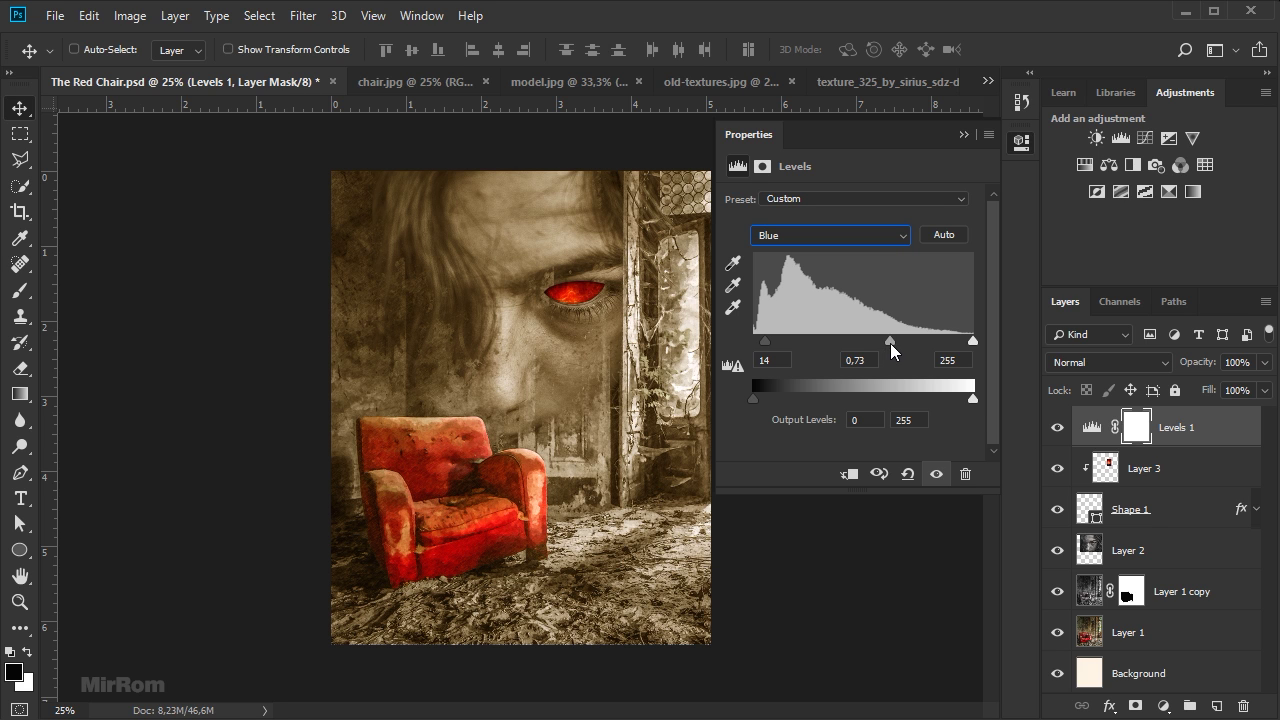
left_click_drag(973, 398, 956, 398)
left_click(965, 134)
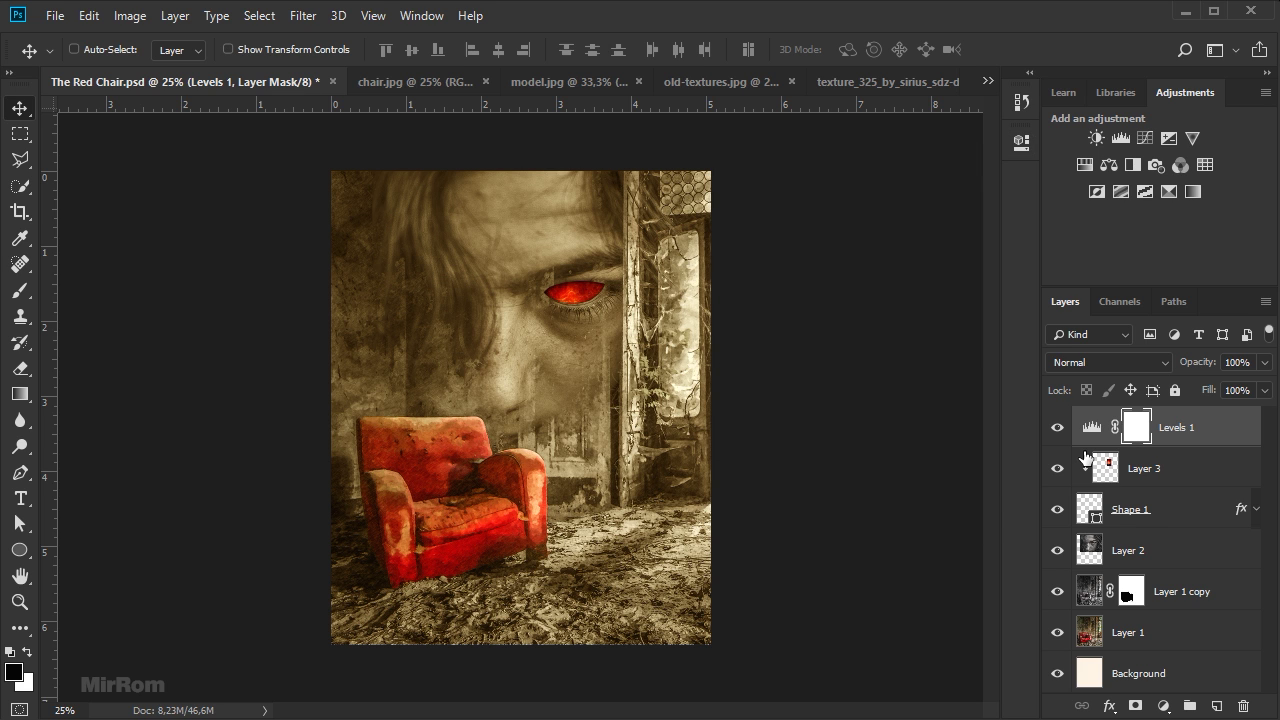
Add a Curves 1 layer with an S-curve pulling midtones down and the black point raised.
left_click(1146, 140)
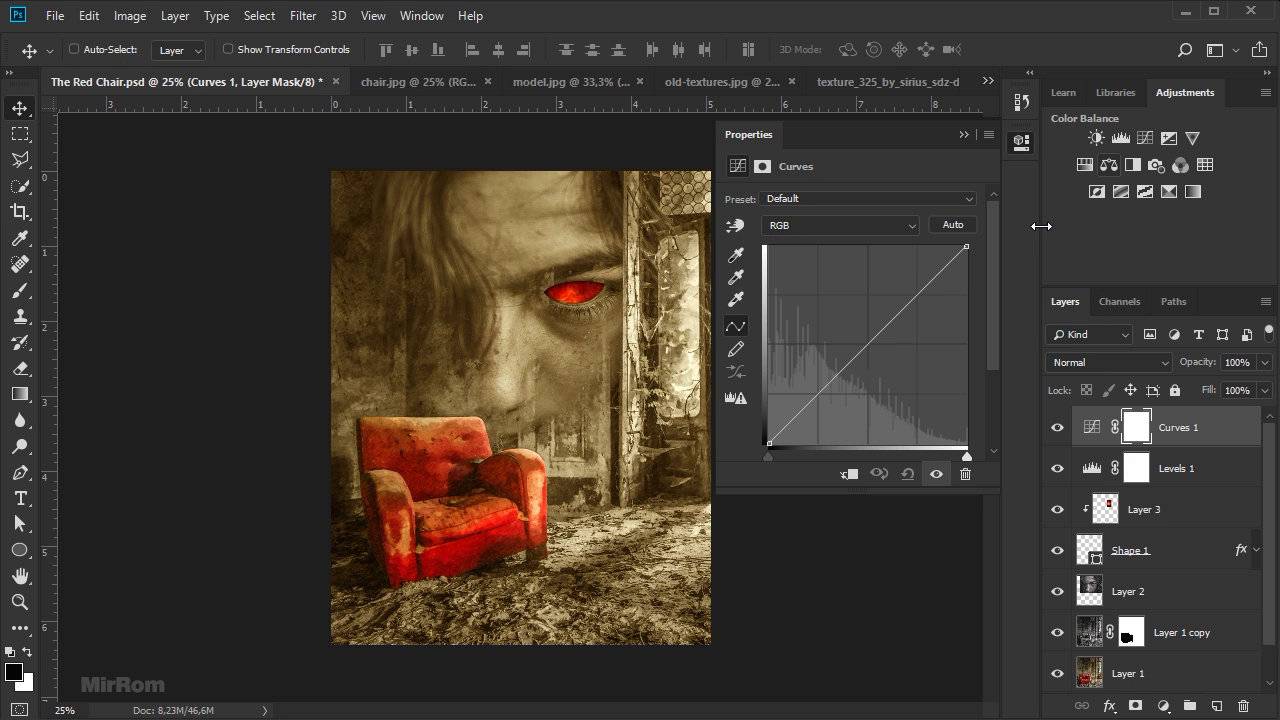
left_click_drag(963, 244, 961, 246)
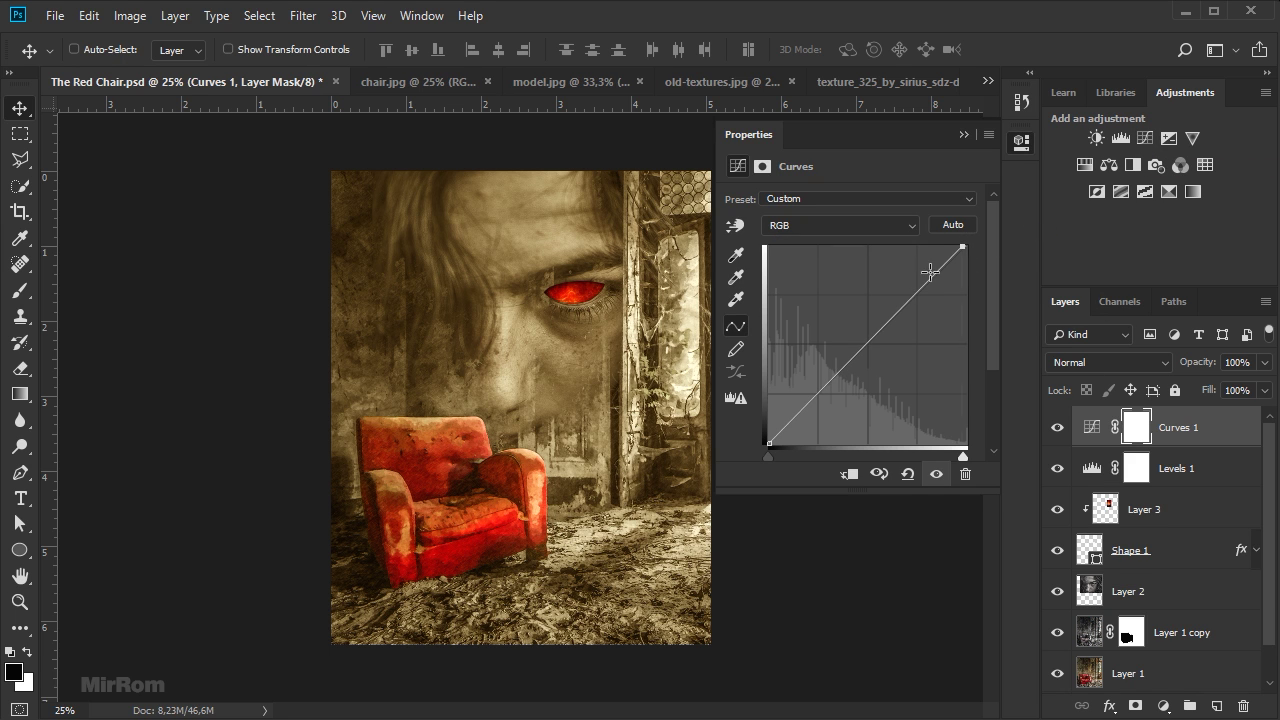
left_click_drag(894, 318, 892, 357)
left_click_drag(771, 455, 777, 455)
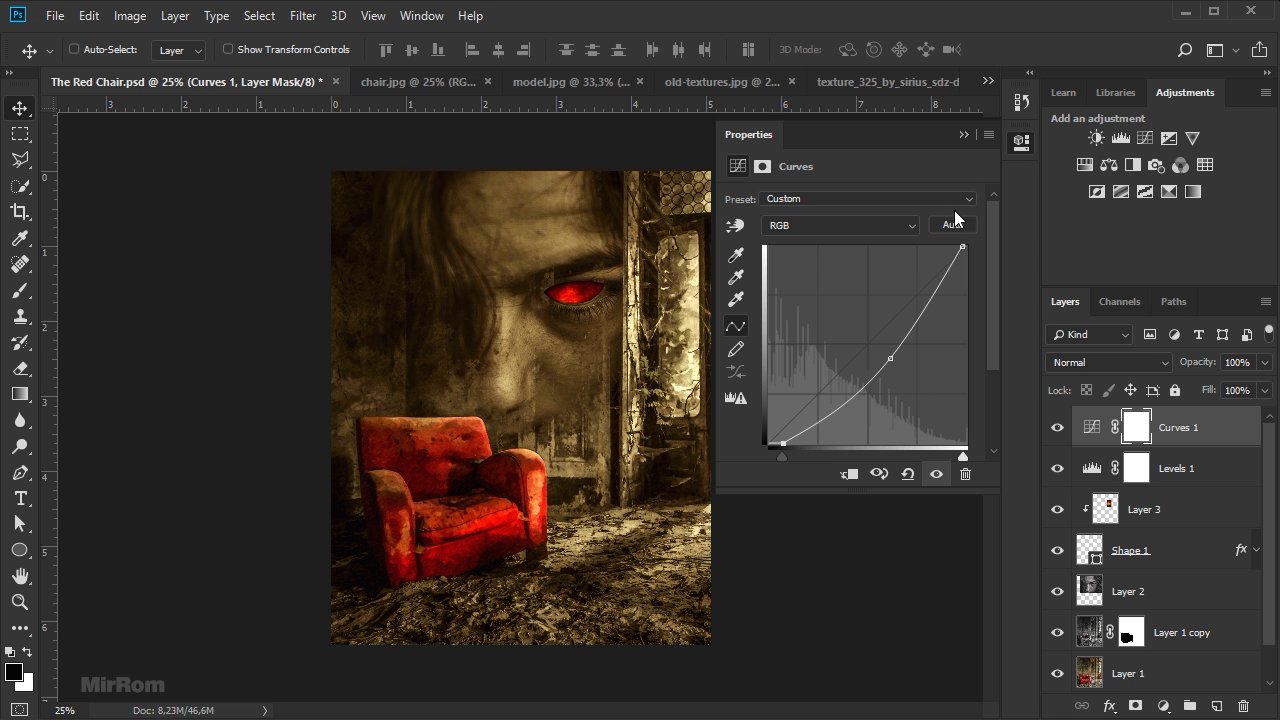
left_click(964, 134)
Toggle Curves 1 to compare the result and make white the foreground colour.
left_click(1057, 427)
left_click(1057, 427)
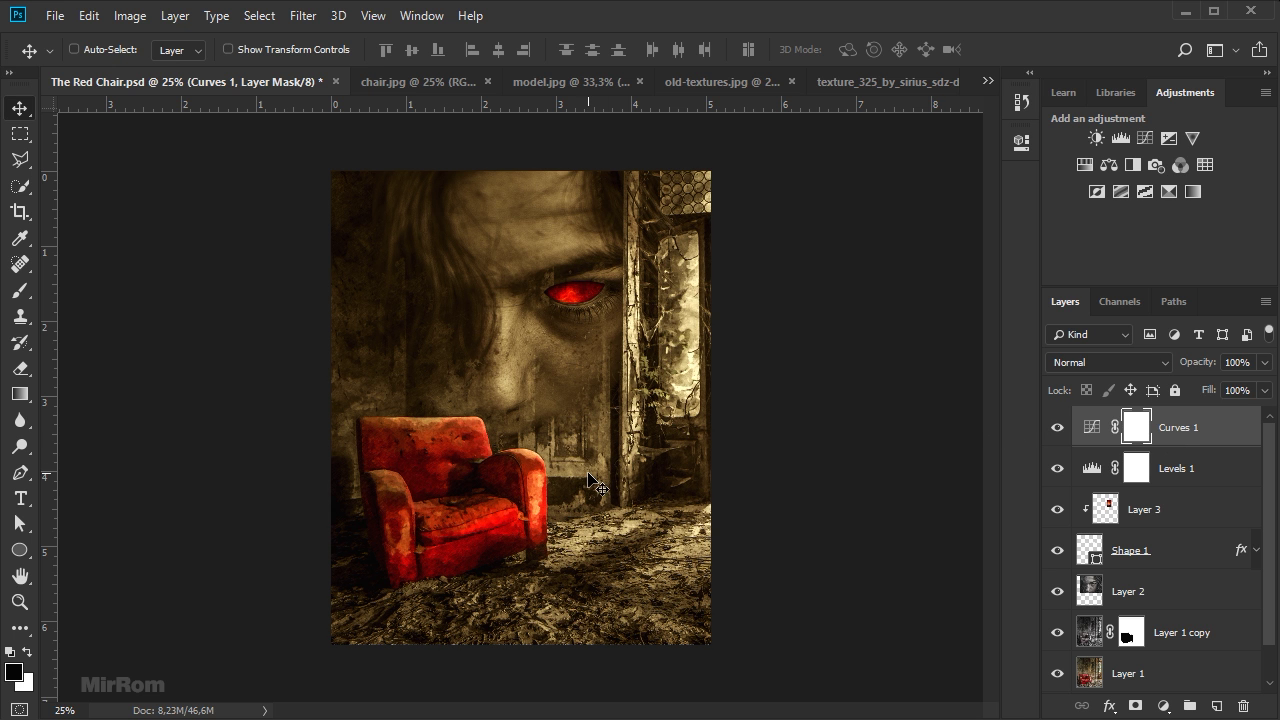
left_click(25, 650)
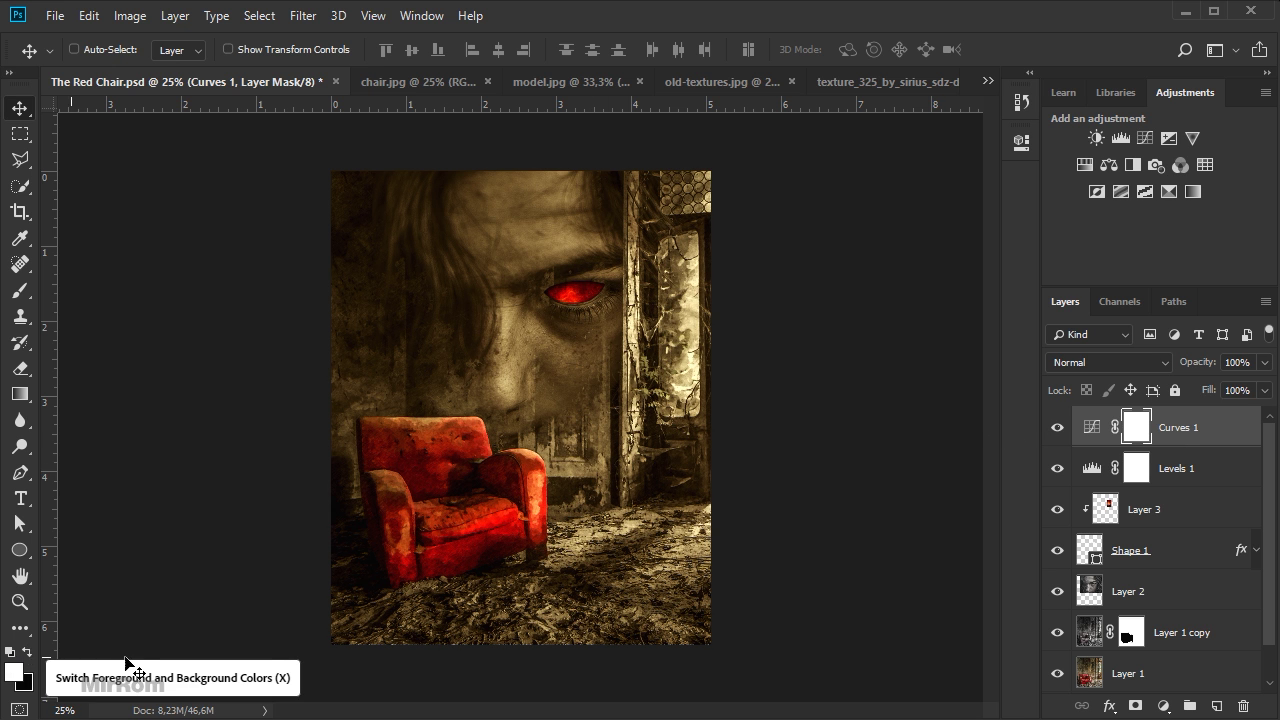
Add a Gradient Fill layer and set the gradient's left colour stop to black (000000).
left_click(1163, 706)
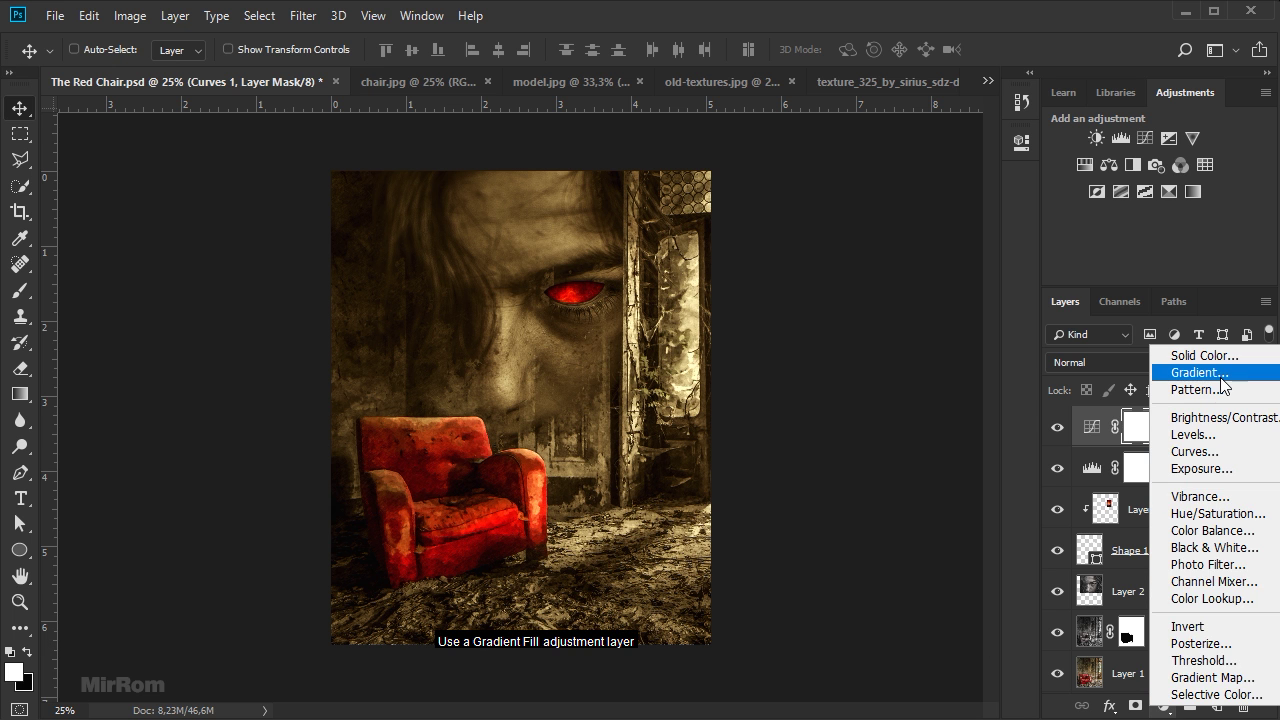
left_click(1199, 372)
left_click(1049, 313)
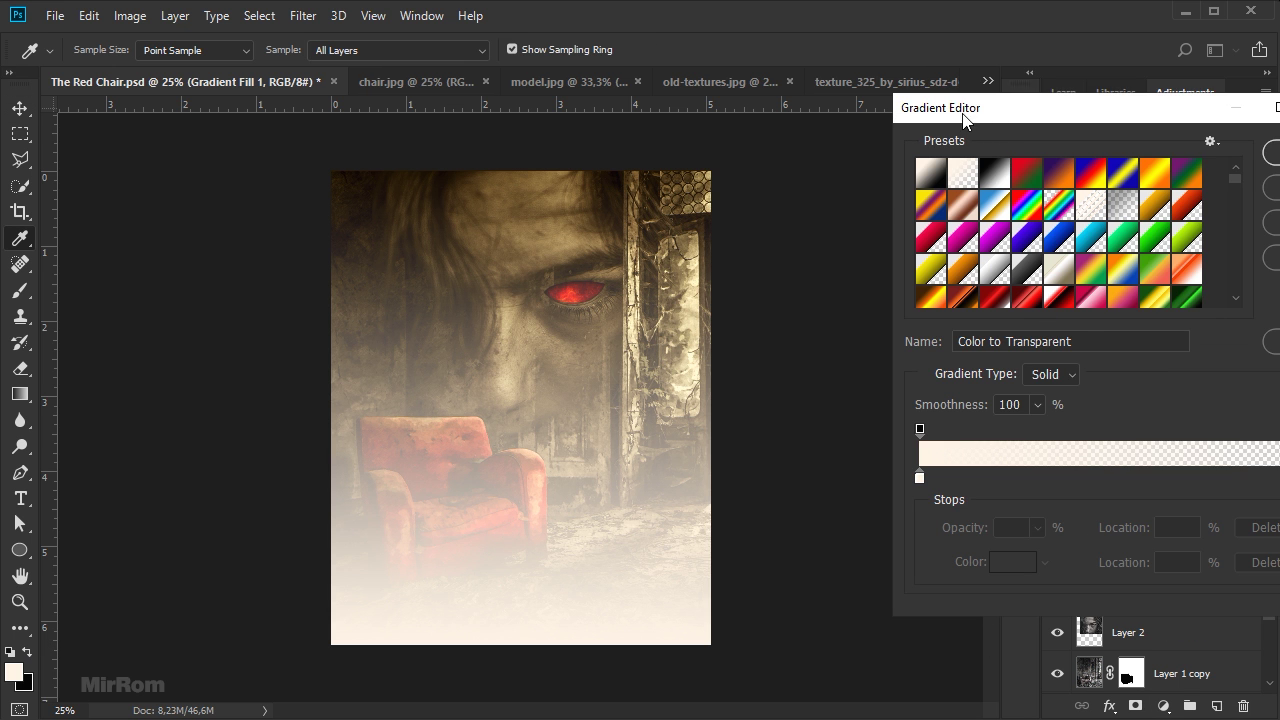
left_click_drag(963, 120, 786, 117)
left_click(743, 476)
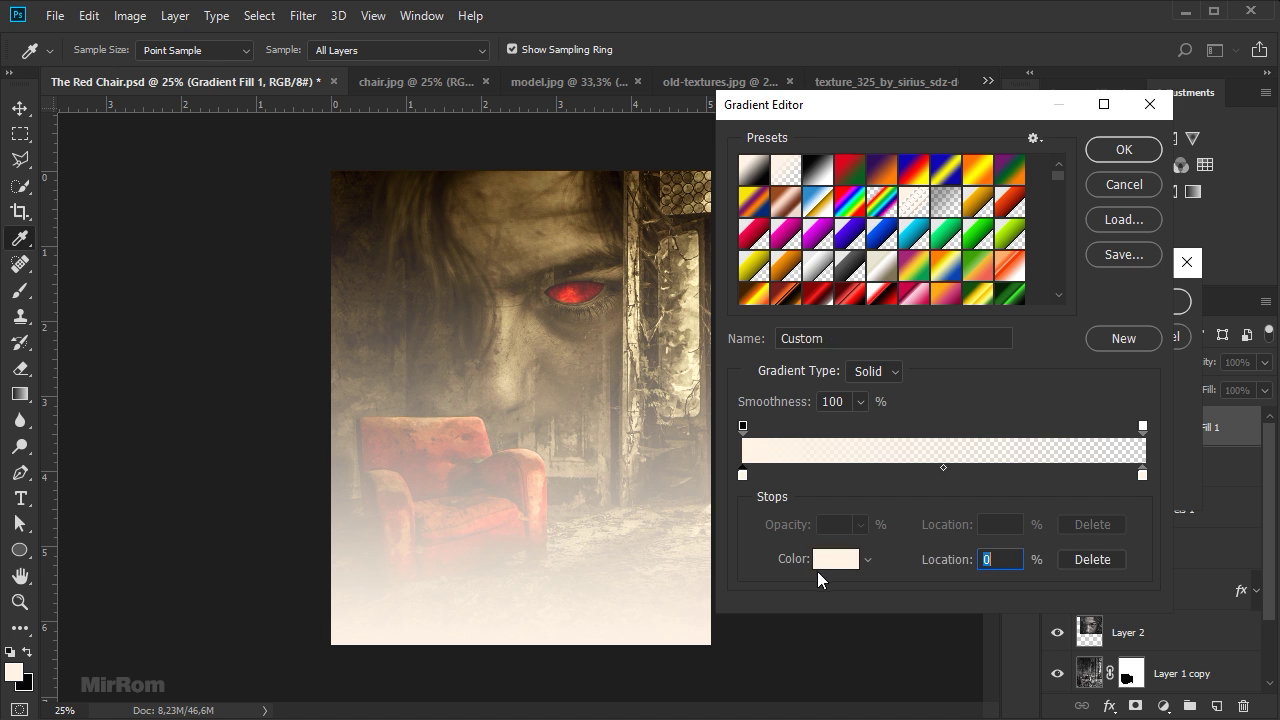
left_click(822, 562)
type("000000")
left_click(1228, 230)
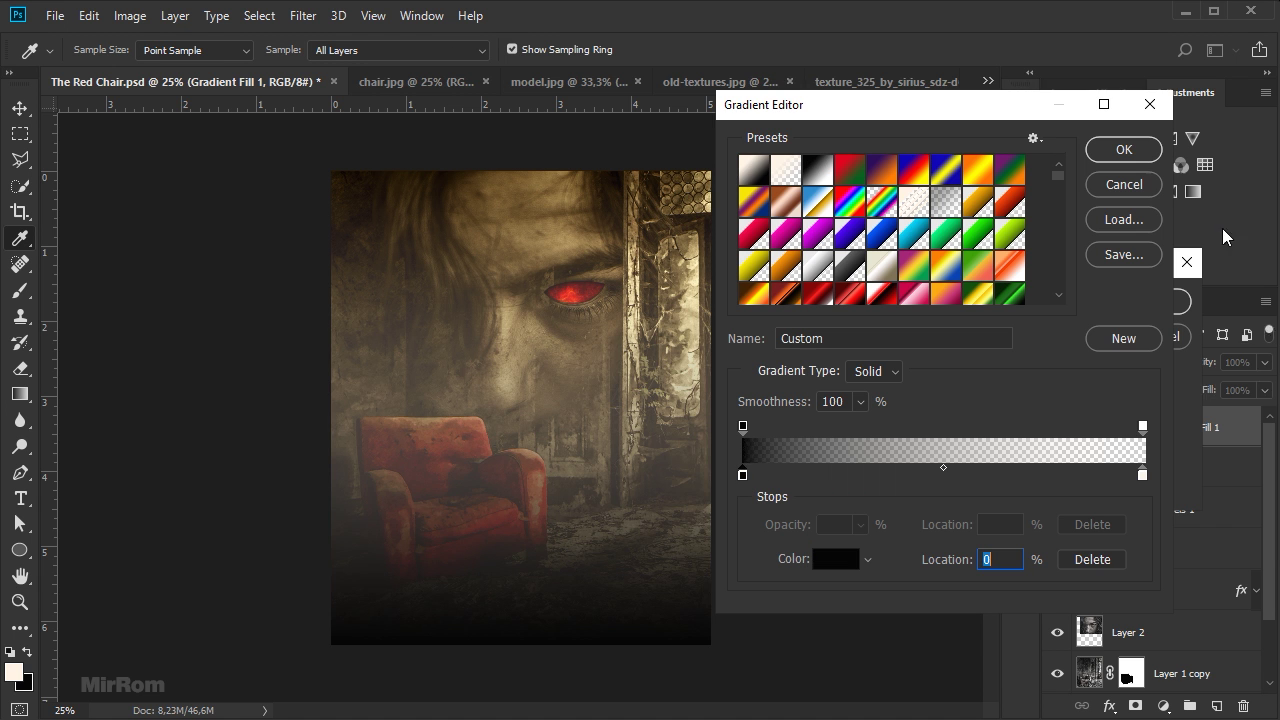
Make the right stop near-black and fully transparent, giving a black-to-transparent gradient.
left_click(1142, 475)
left_click(836, 559)
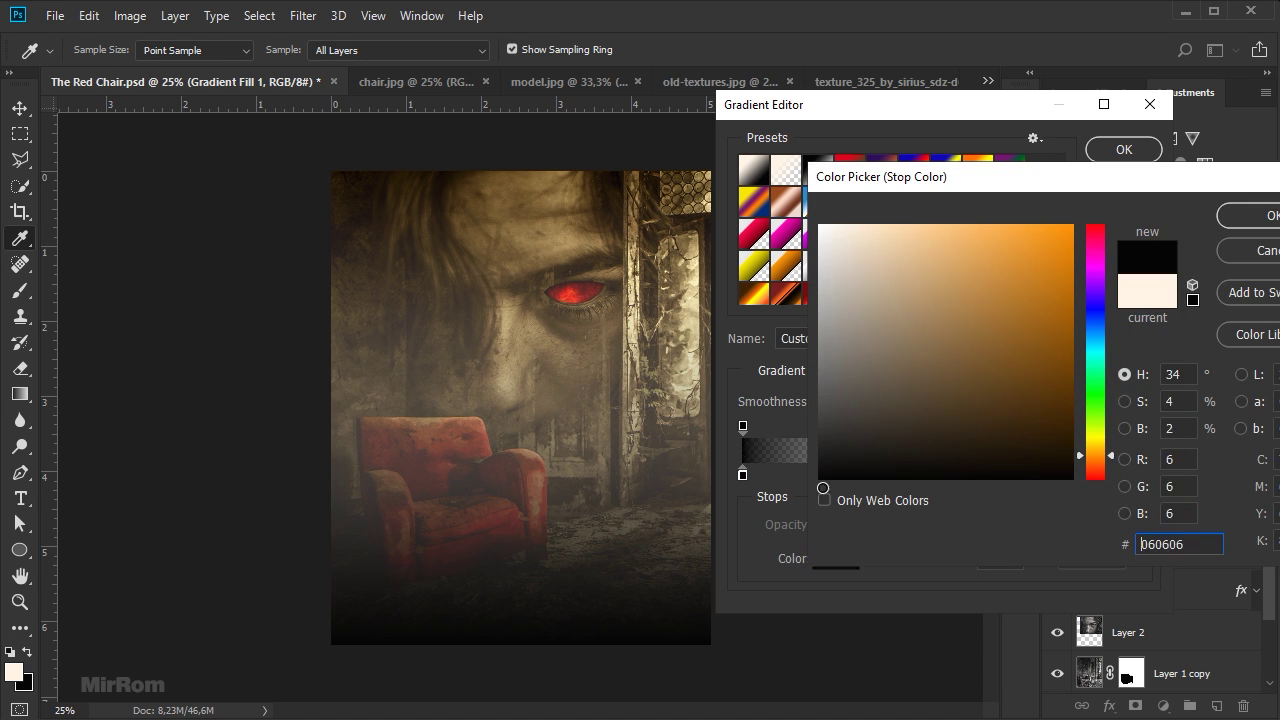
left_click_drag(1080, 180, 986, 180)
left_click(1221, 214)
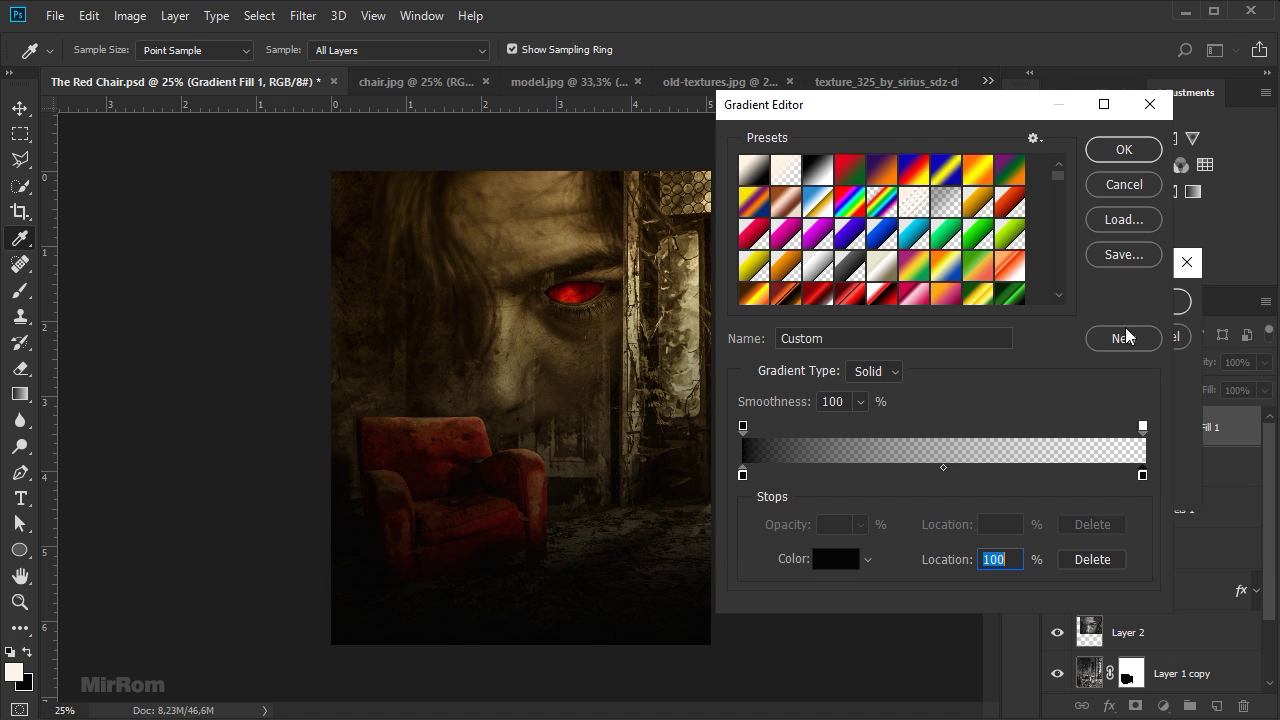
left_click(1143, 426)
left_click(860, 524)
left_click_drag(860, 550, 858, 549)
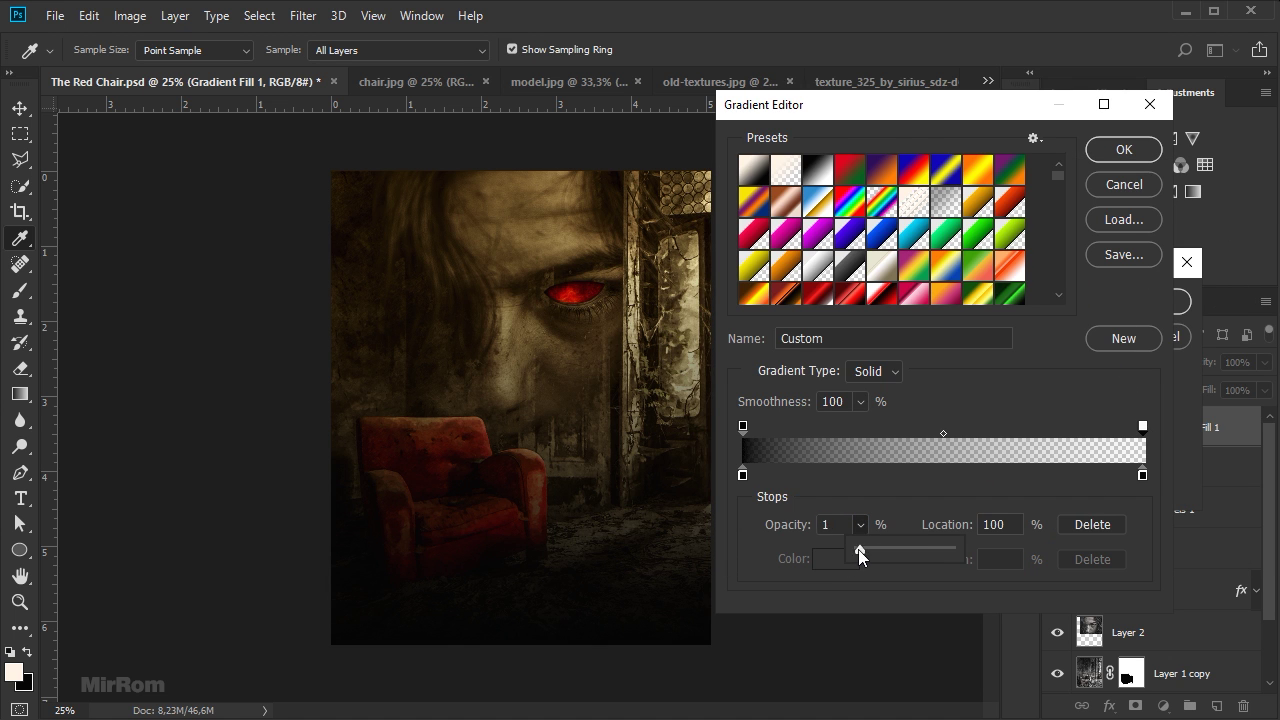
left_click(1115, 151)
Set the gradient fill to Radial, reversed, at 148% scale, and compare it on and off.
left_click(1035, 334)
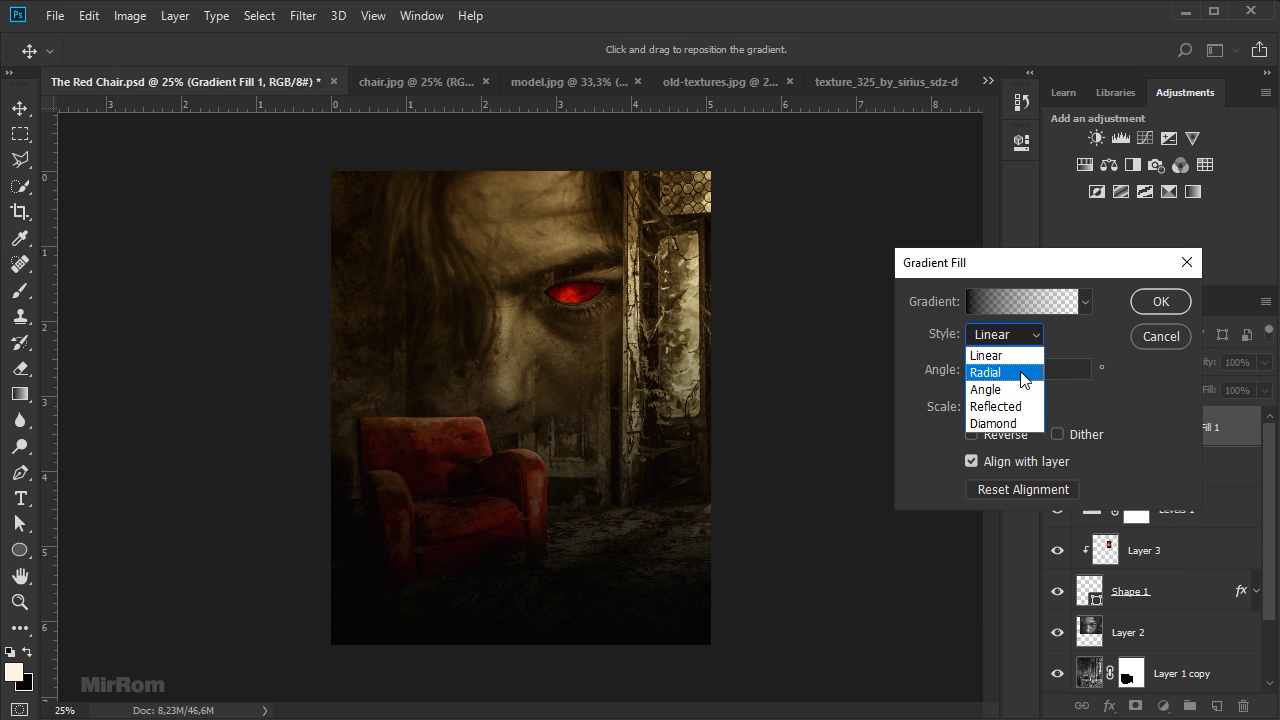
left_click(1022, 372)
left_click(988, 435)
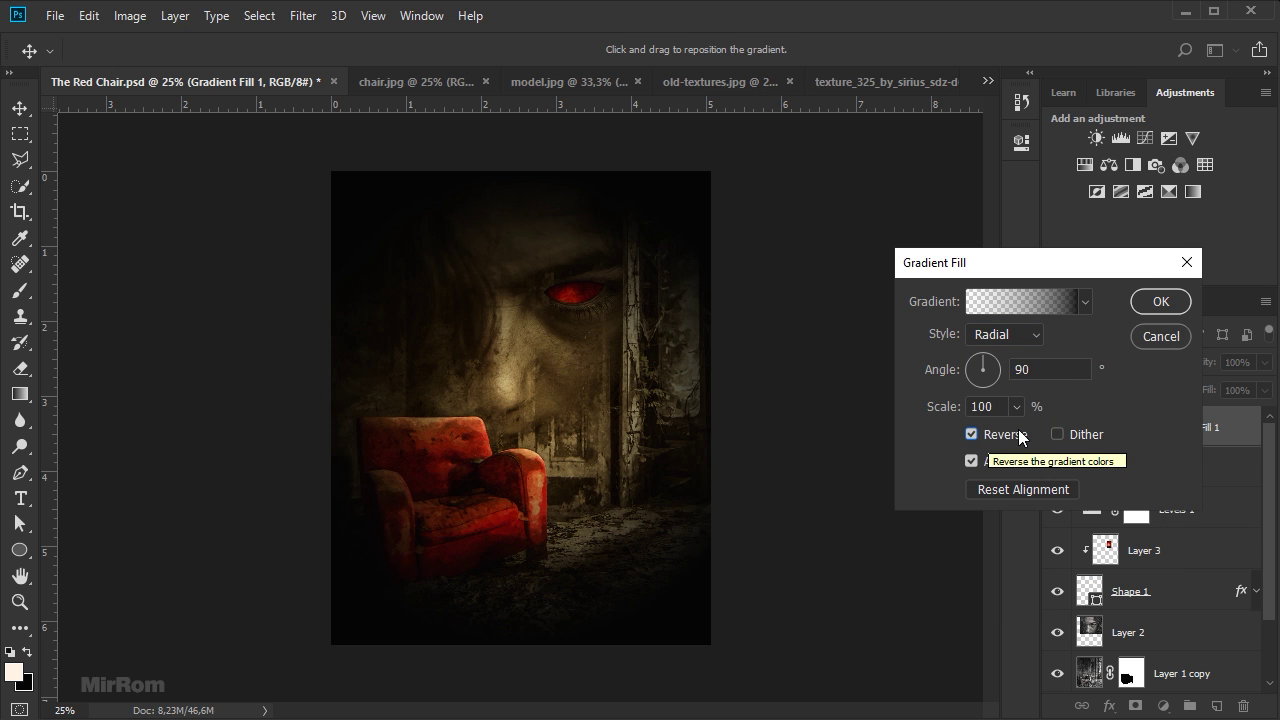
left_click_drag(1016, 406, 1021, 428)
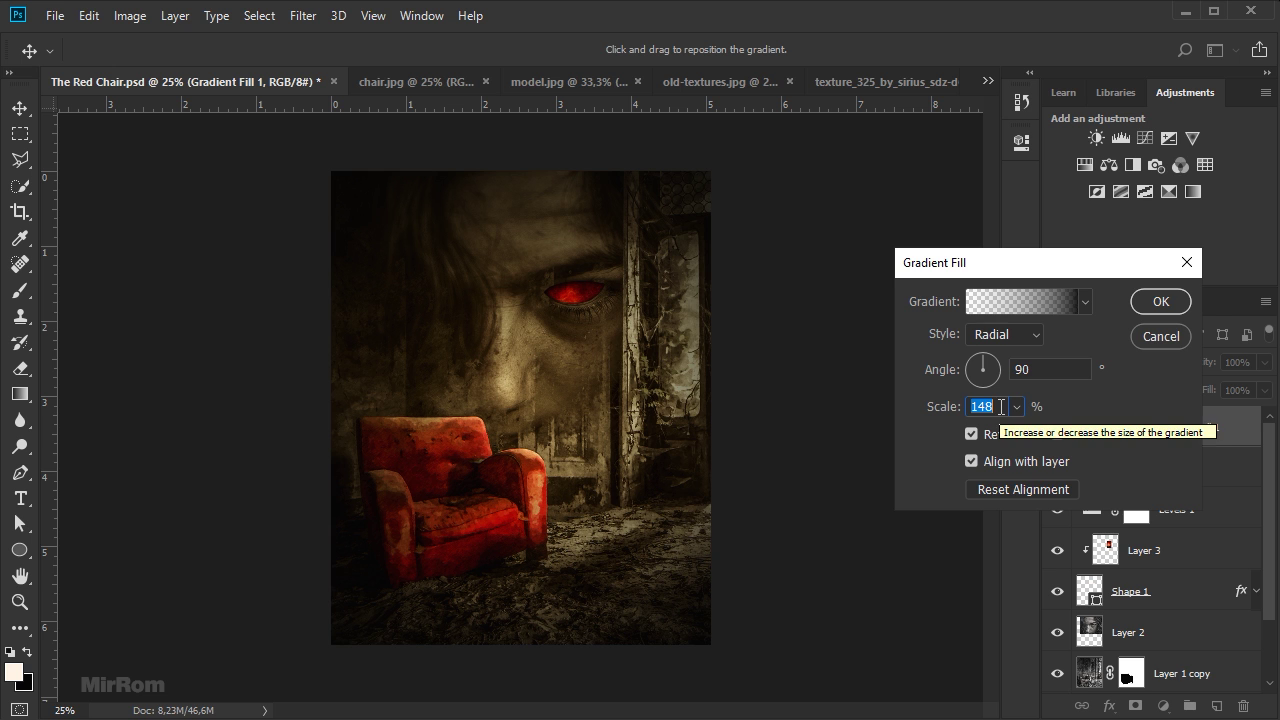
key("Return")
left_click(1057, 427)
left_click(1057, 427)
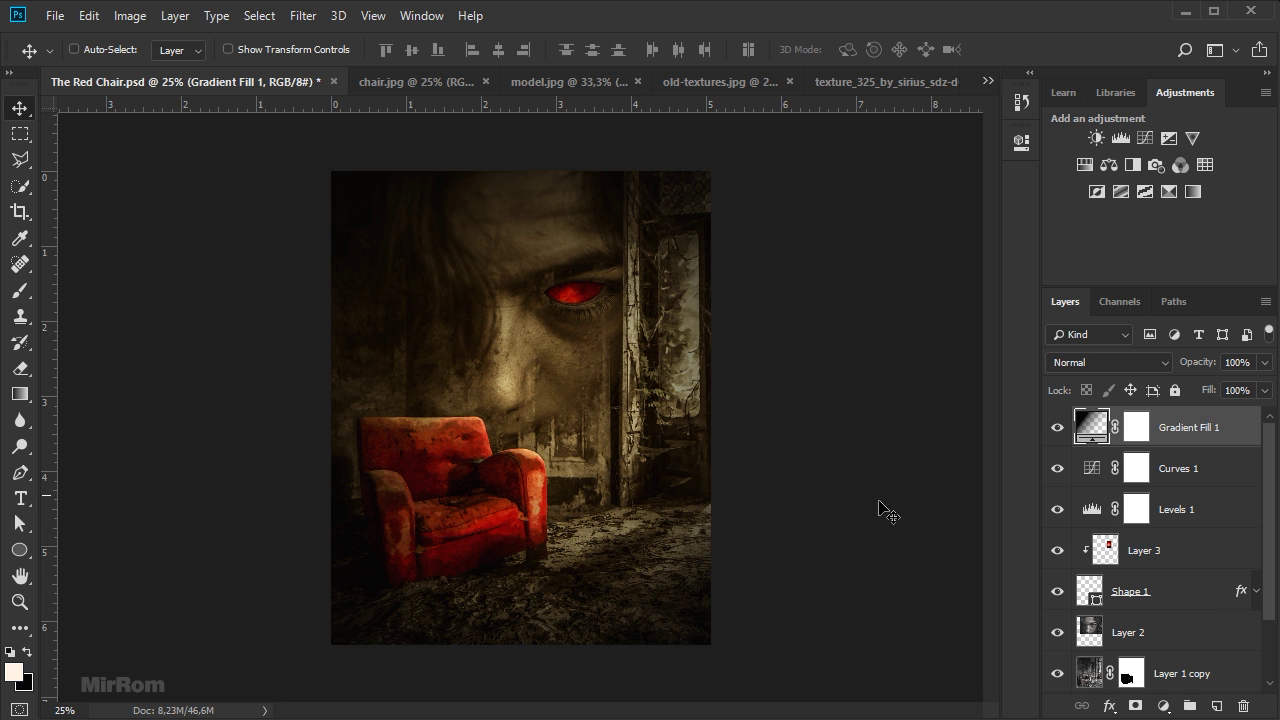
Create Layer 4 and paint a large soft white glow in the centre, shifted toward the chair.
left_click(1218, 706)
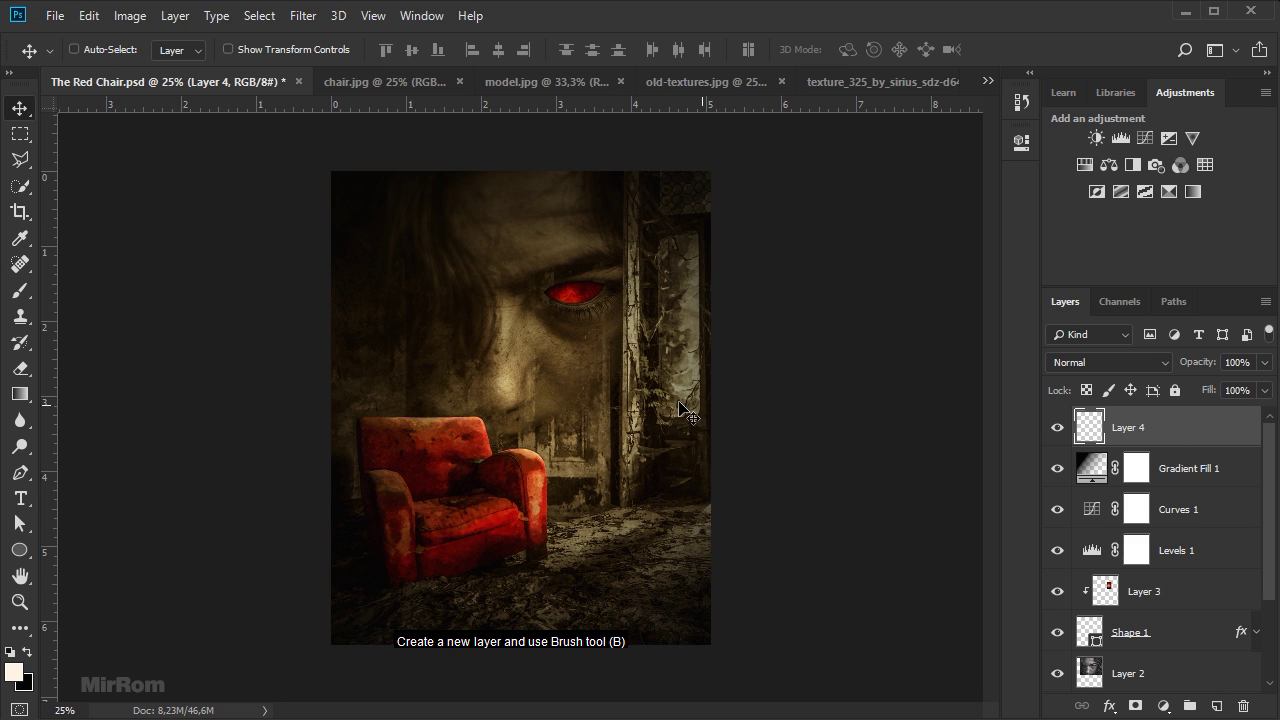
key("b")
key("bracketright")
left_click(419, 49)
left_click_drag(423, 86, 525, 98)
left_click(530, 378)
key("bracketright")
key("bracketright")
key("bracketright")
key("bracketright")
key("bracketright")
key("bracketright")
left_click(530, 400)
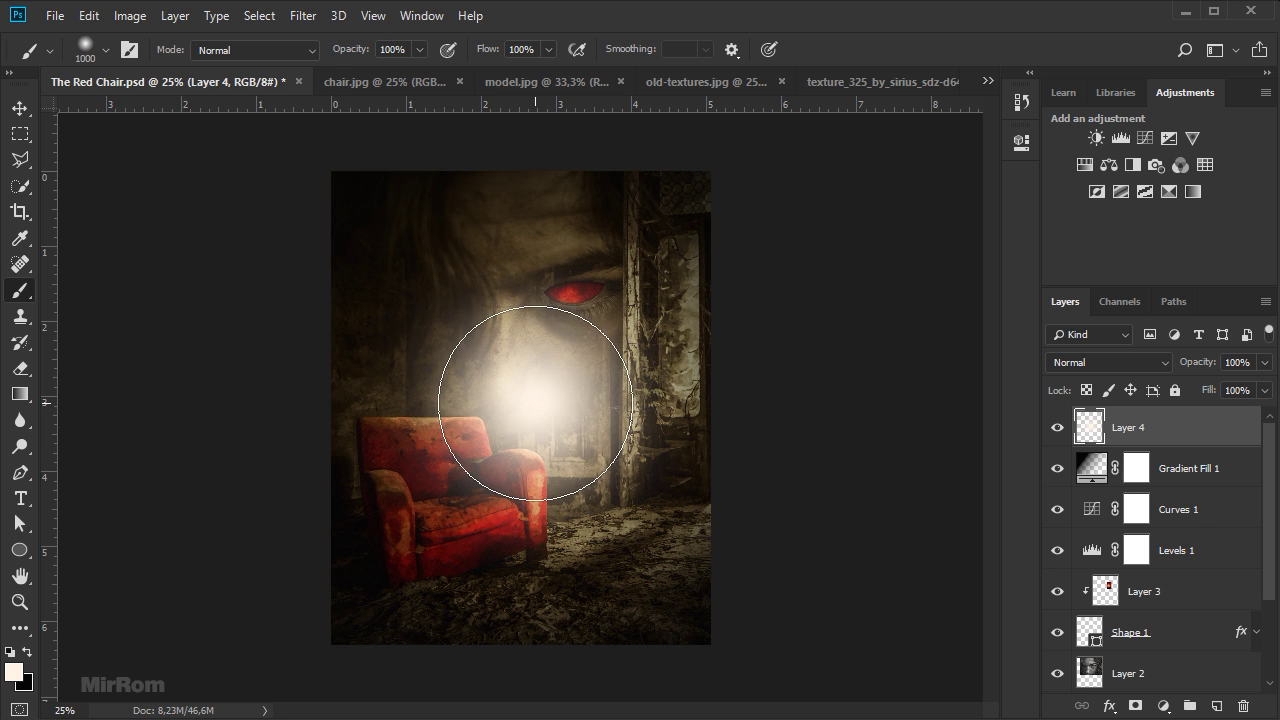
key("v")
left_click_drag(537, 404, 547, 424)
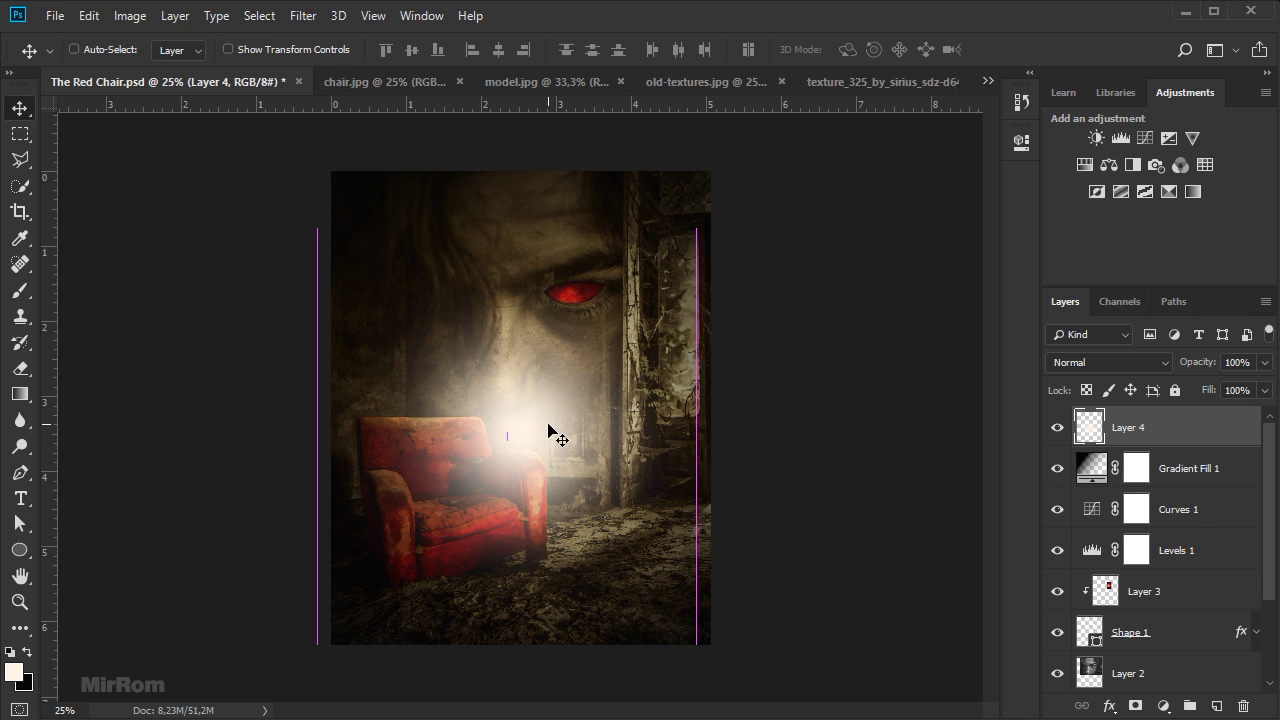
Reduce Layer 4's fill to near zero and add a Color Overlay effect.
left_click(1264, 390)
left_click_drag(1266, 411, 1166, 414)
left_click(1110, 706)
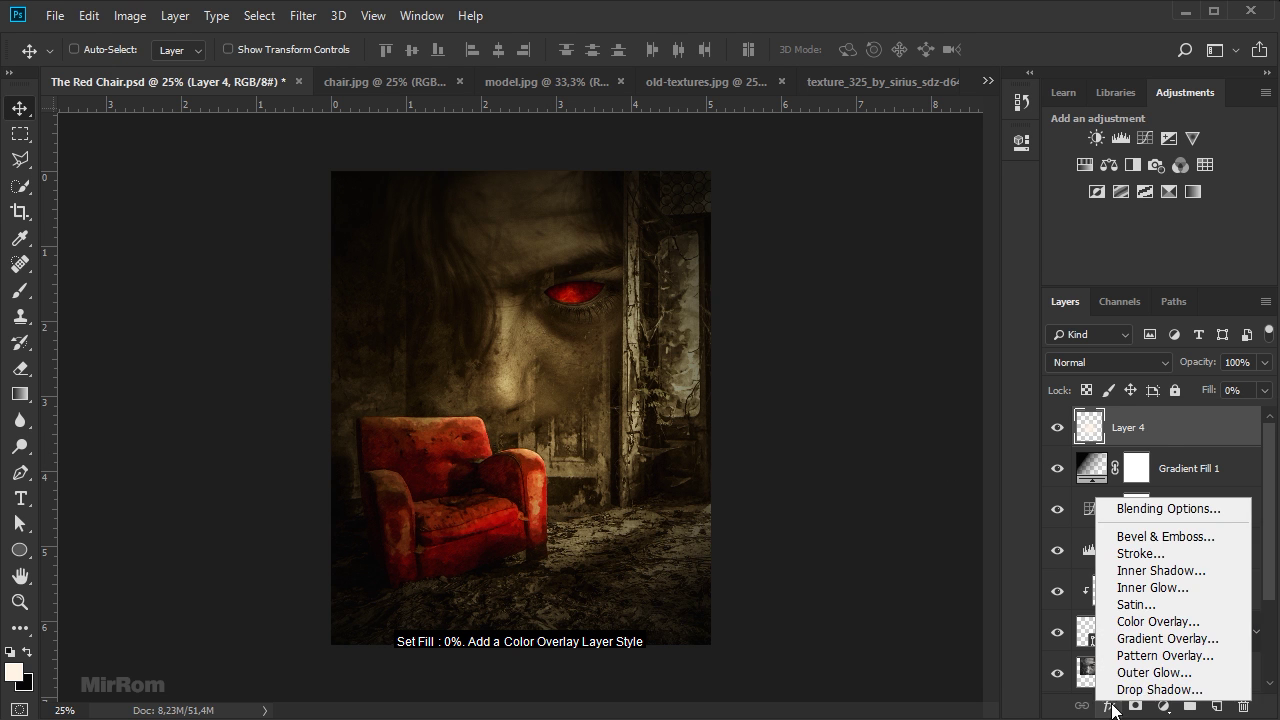
left_click(1158, 621)
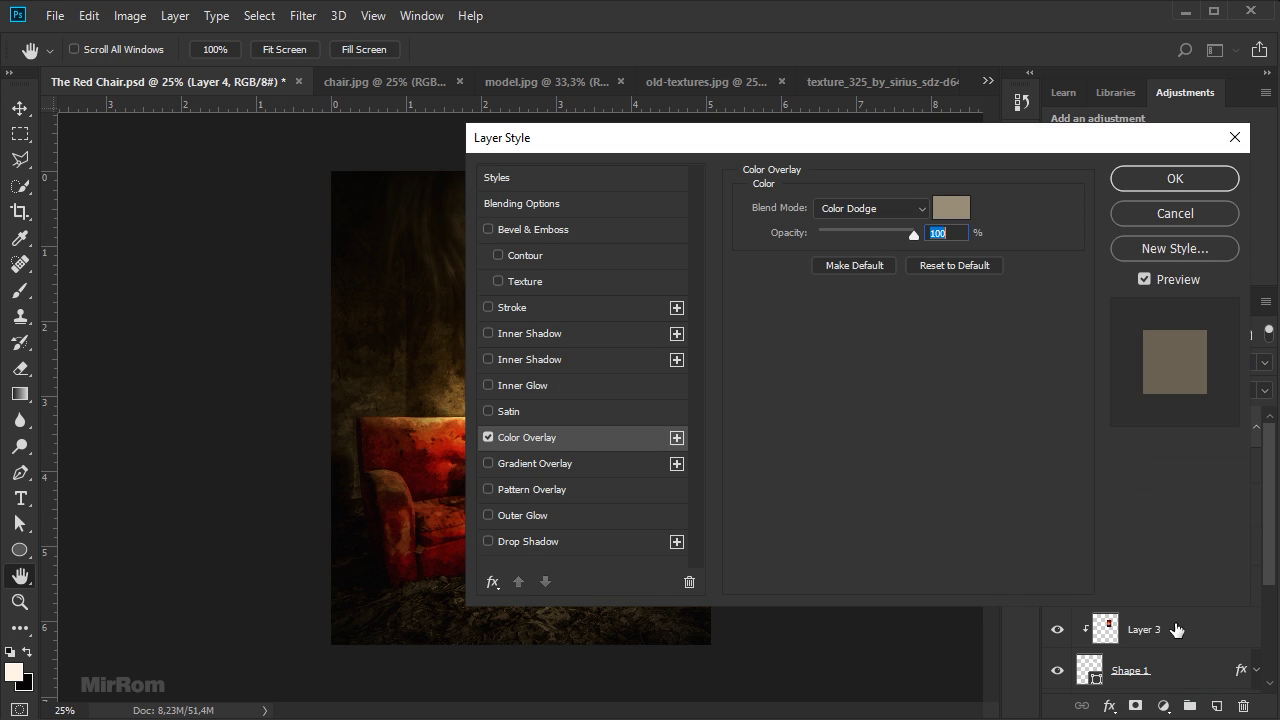
left_click_drag(796, 155, 891, 202)
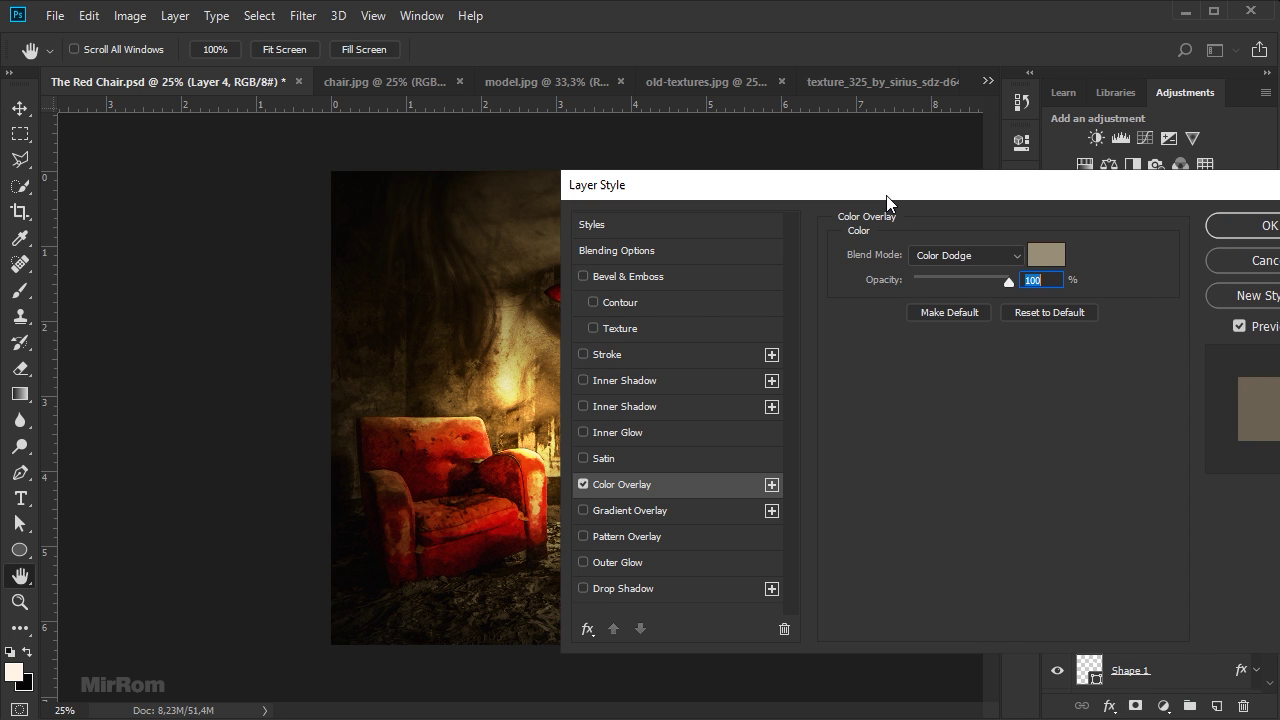
scroll(546, 324, "up", 1)
left_click_drag(574, 714, 639, 714)
left_click_drag(1042, 185, 879, 151)
Give the Color Overlay the colour #958c75 and the Color Dodge blend mode.
left_click(882, 221)
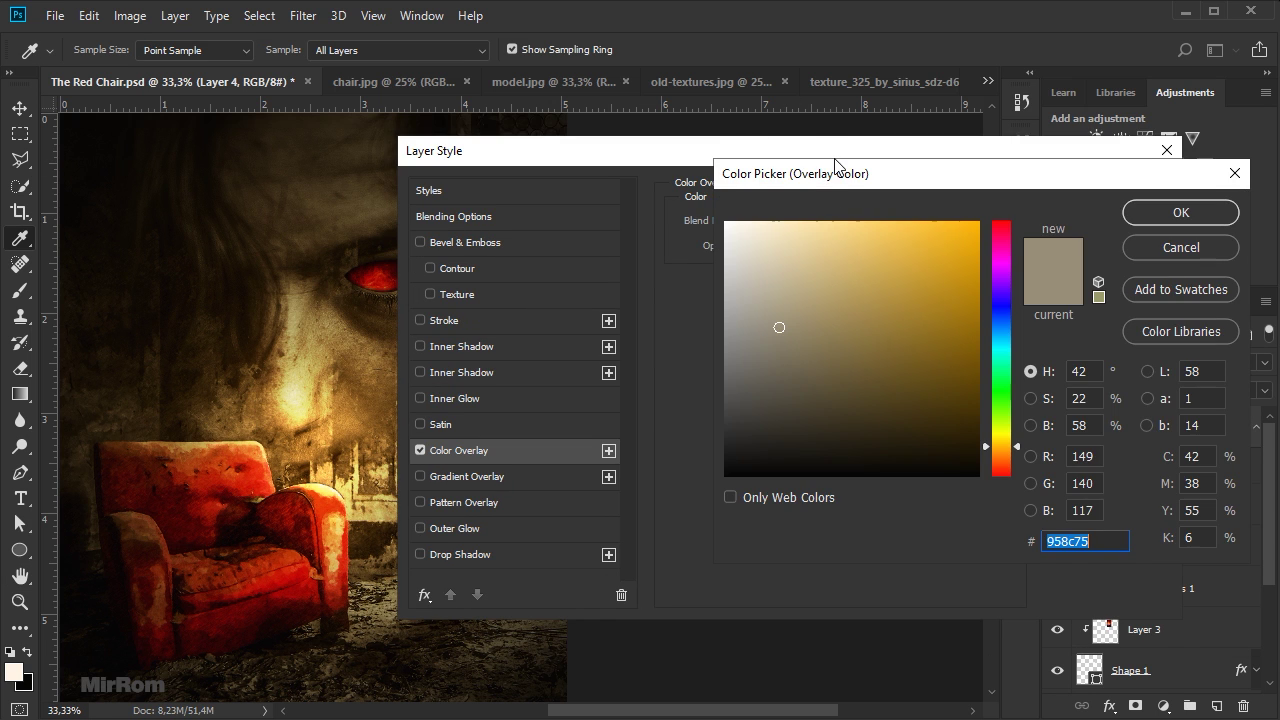
left_click_drag(728, 163, 632, 153)
left_click(1006, 522)
double_click(1006, 522)
left_click(1076, 197)
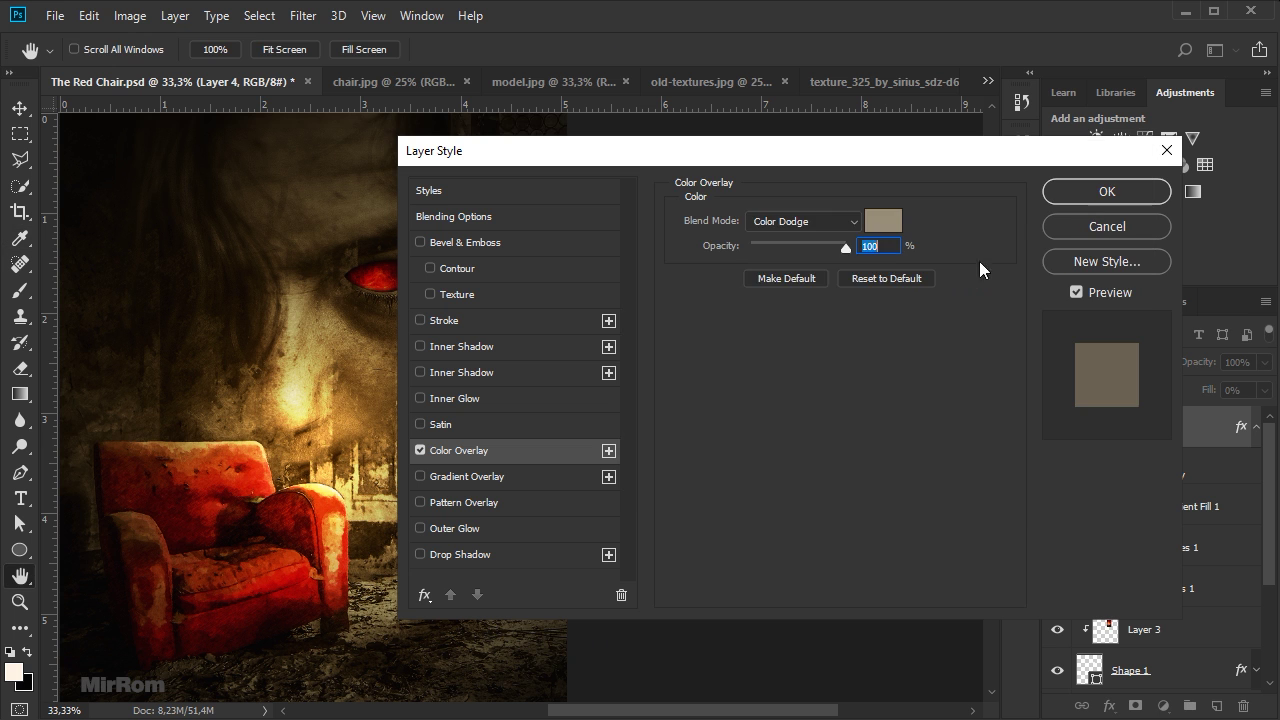
left_click(805, 221)
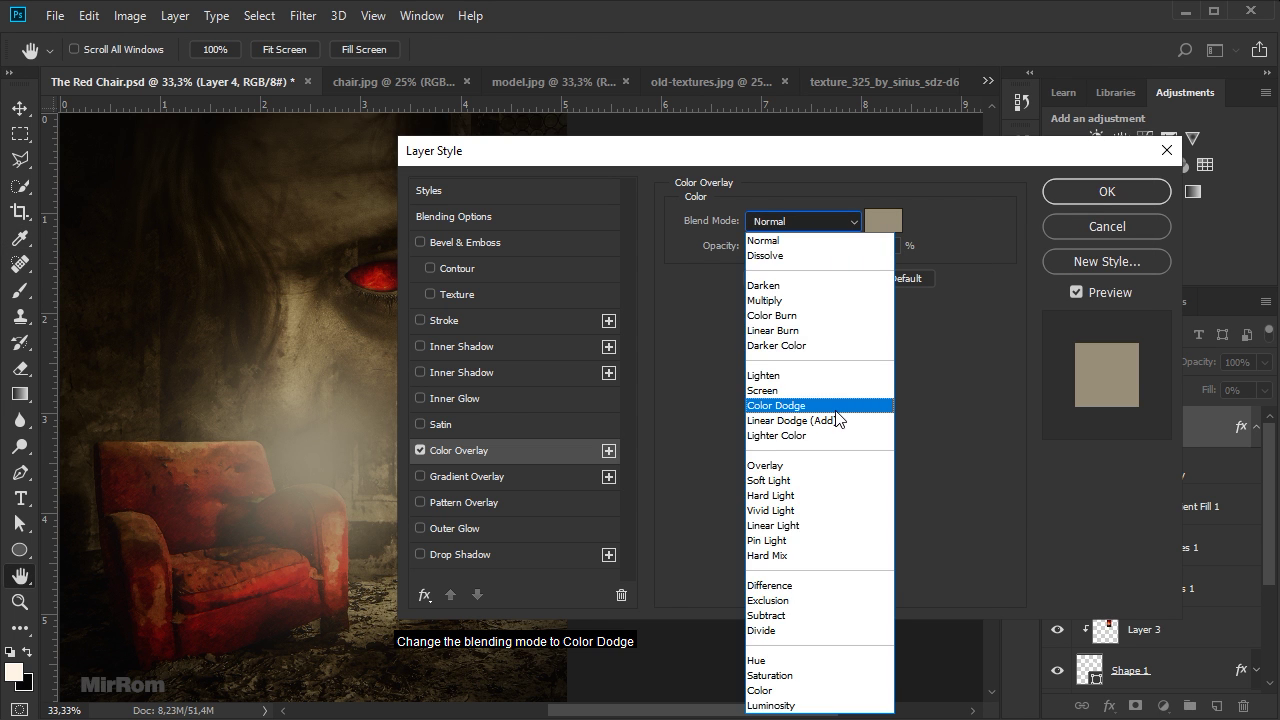
left_click(838, 405)
left_click(1070, 195)
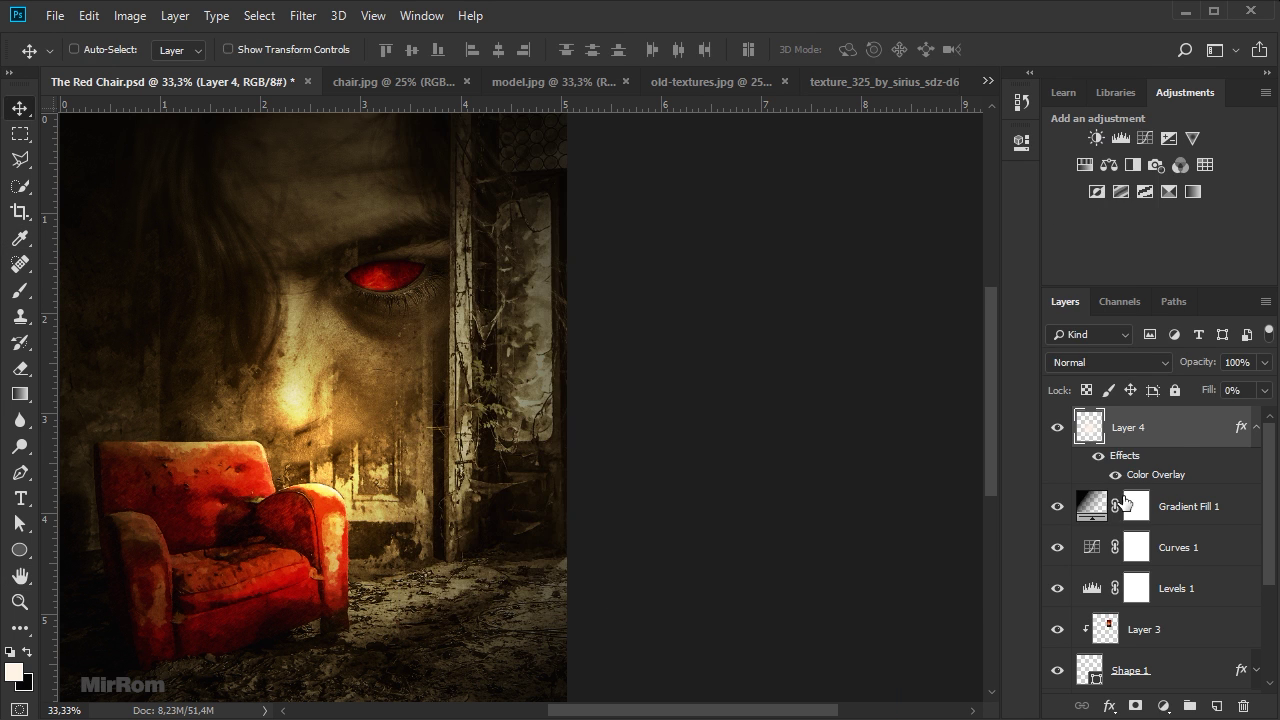
left_click(1257, 427)
Free-transform Layer 4, then switch to the old-textures.jpg image.
left_click_drag(817, 710, 731, 710)
left_click_drag(585, 458, 591, 464)
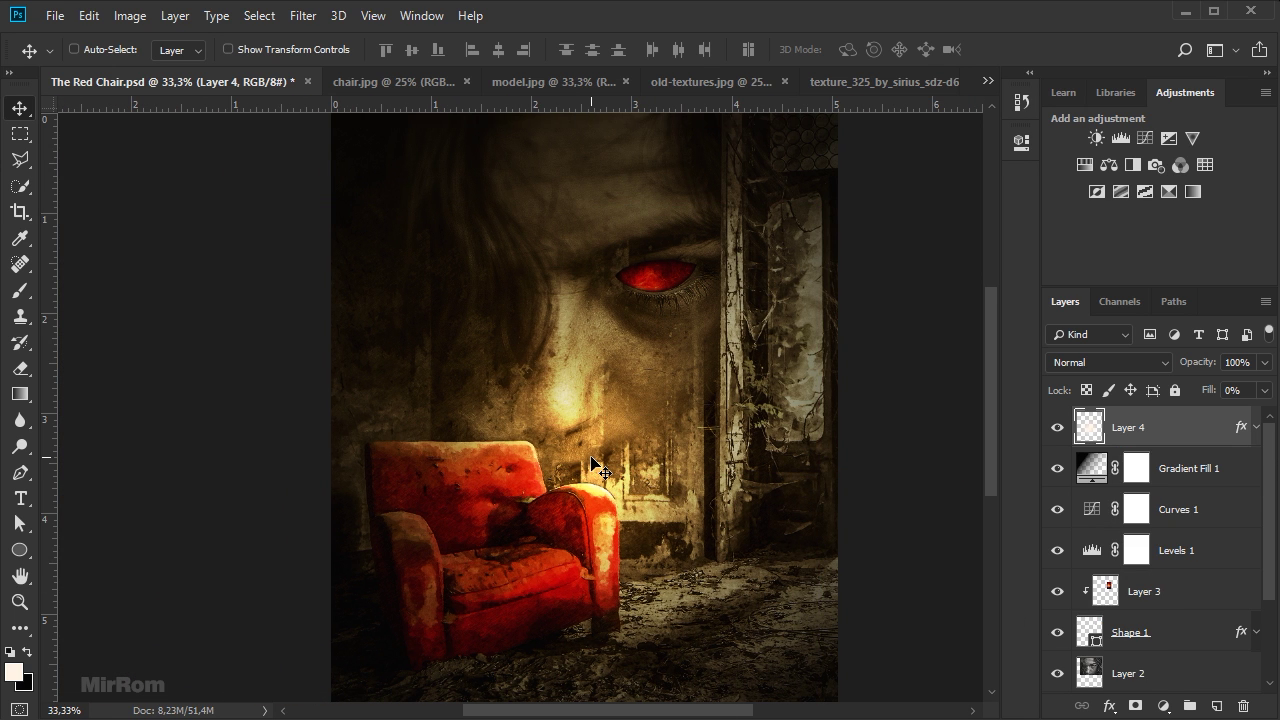
key("ctrl+t")
key("ctrl+minus")
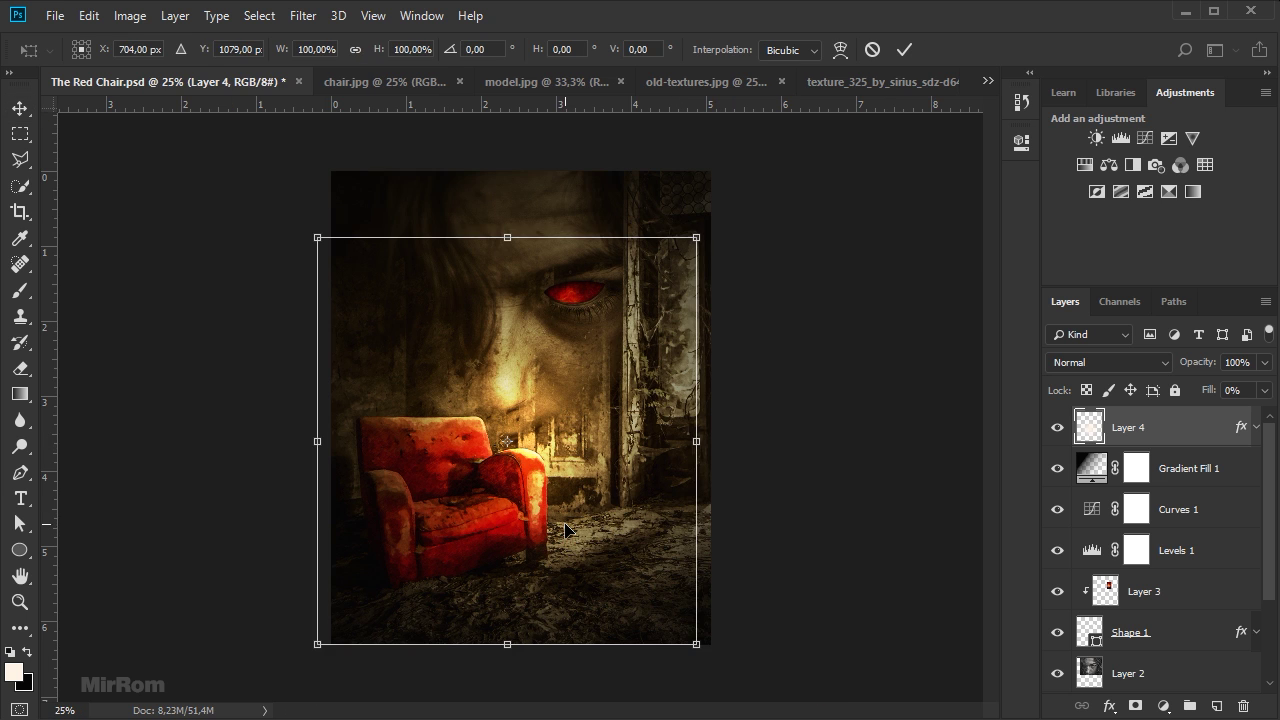
left_click(340, 650)
key("Return")
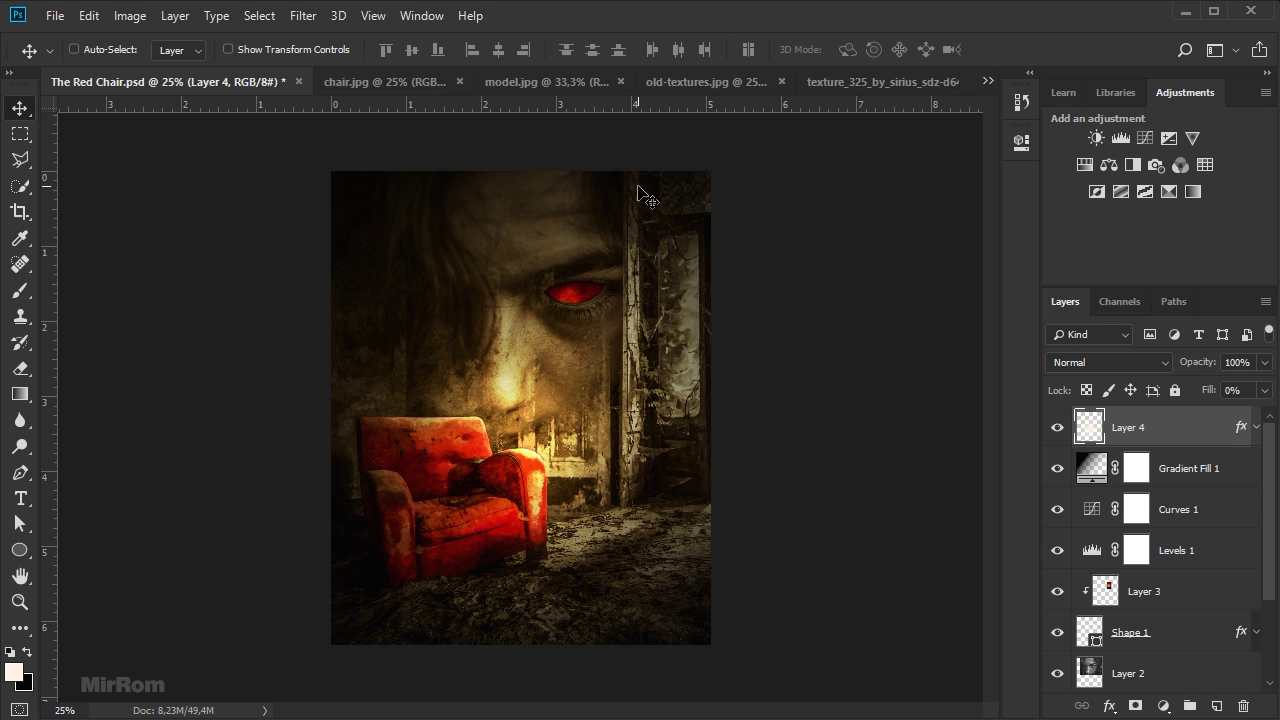
left_click(684, 84)
Close the texture, chair and model images, carry the texture over, and stamp visible layers into a new layer.
left_click(950, 82)
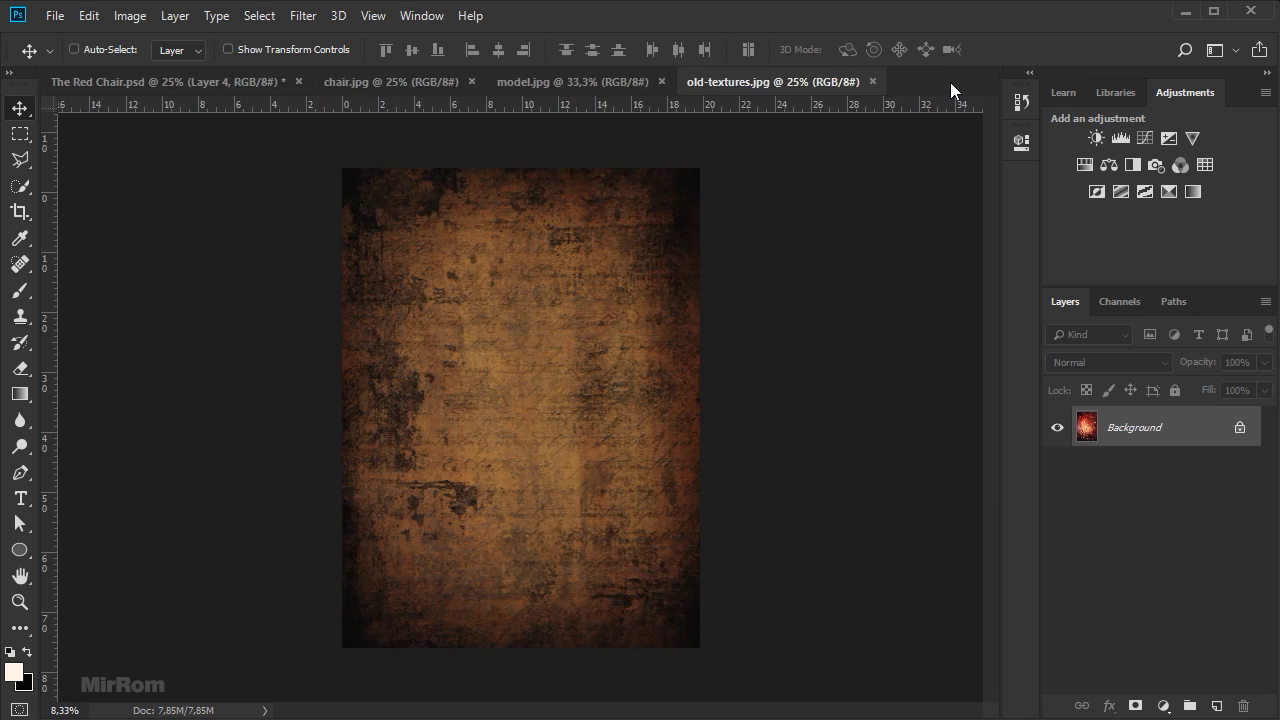
left_click(471, 82)
left_click(487, 82)
mouse_move(443, 171)
left_mouse_down()
mouse_move(418, 170)
mouse_move(780, 540)
left_mouse_up()
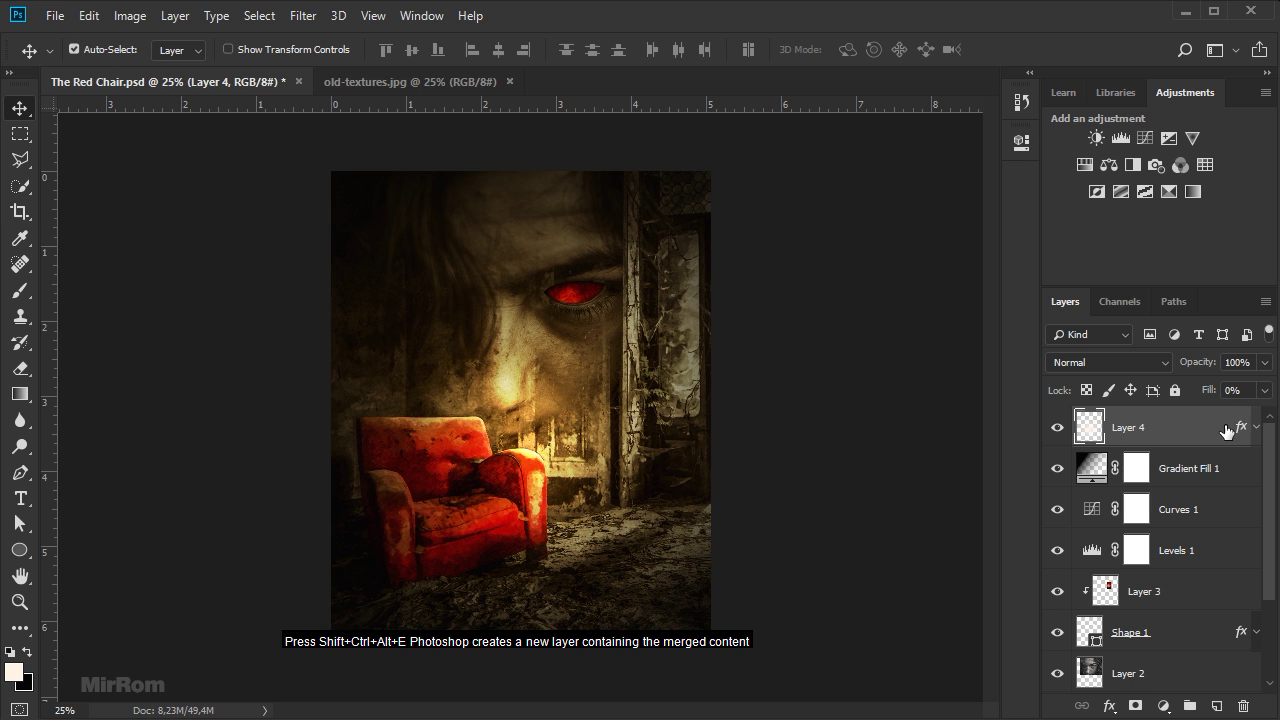
key("ctrl+shift+alt+e")
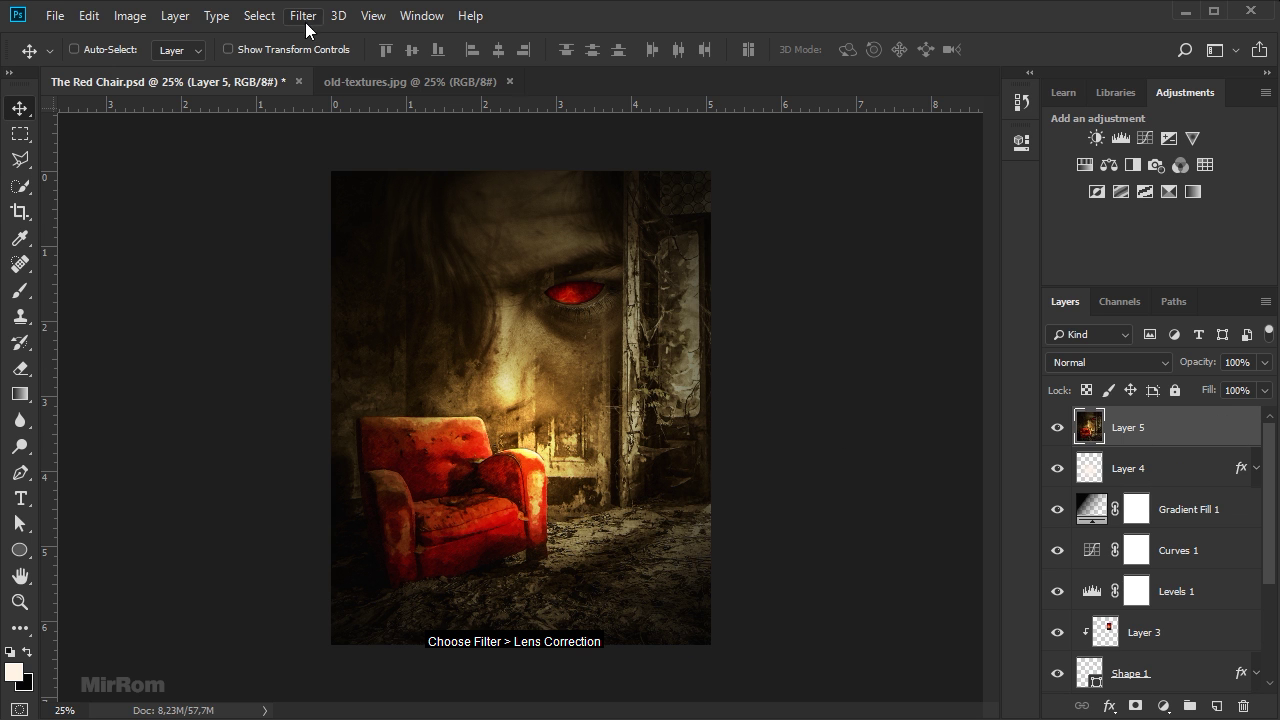
Apply Lens Correction with Vignette +55, Midpoint +34, Remove Distortion +15 and Scale 108%.
left_click(304, 17)
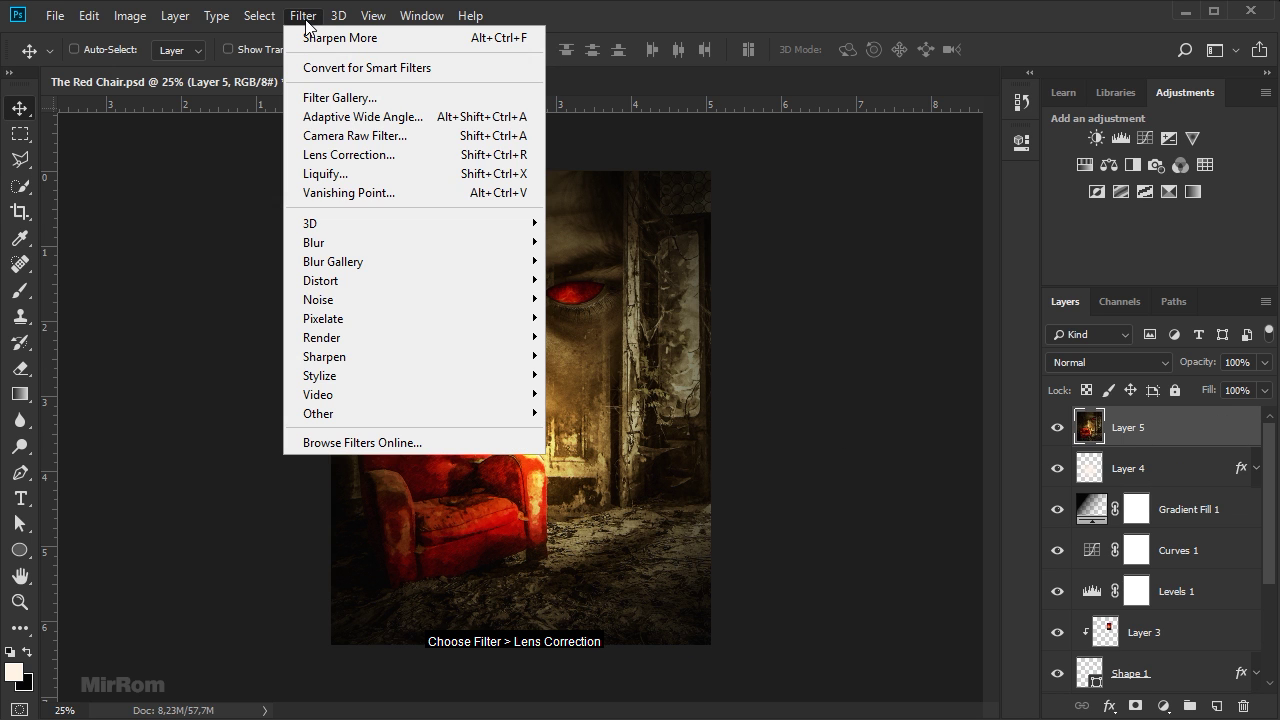
left_click(415, 160)
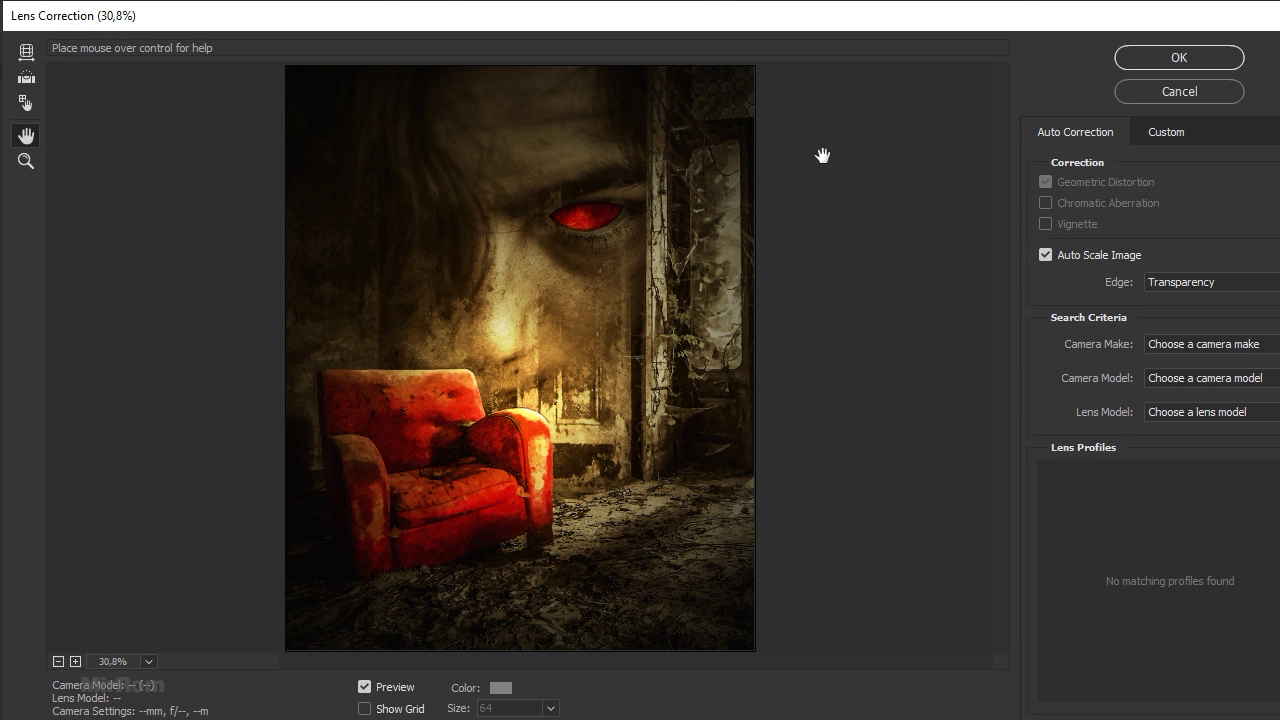
left_click_drag(1277, 243, 1258, 250)
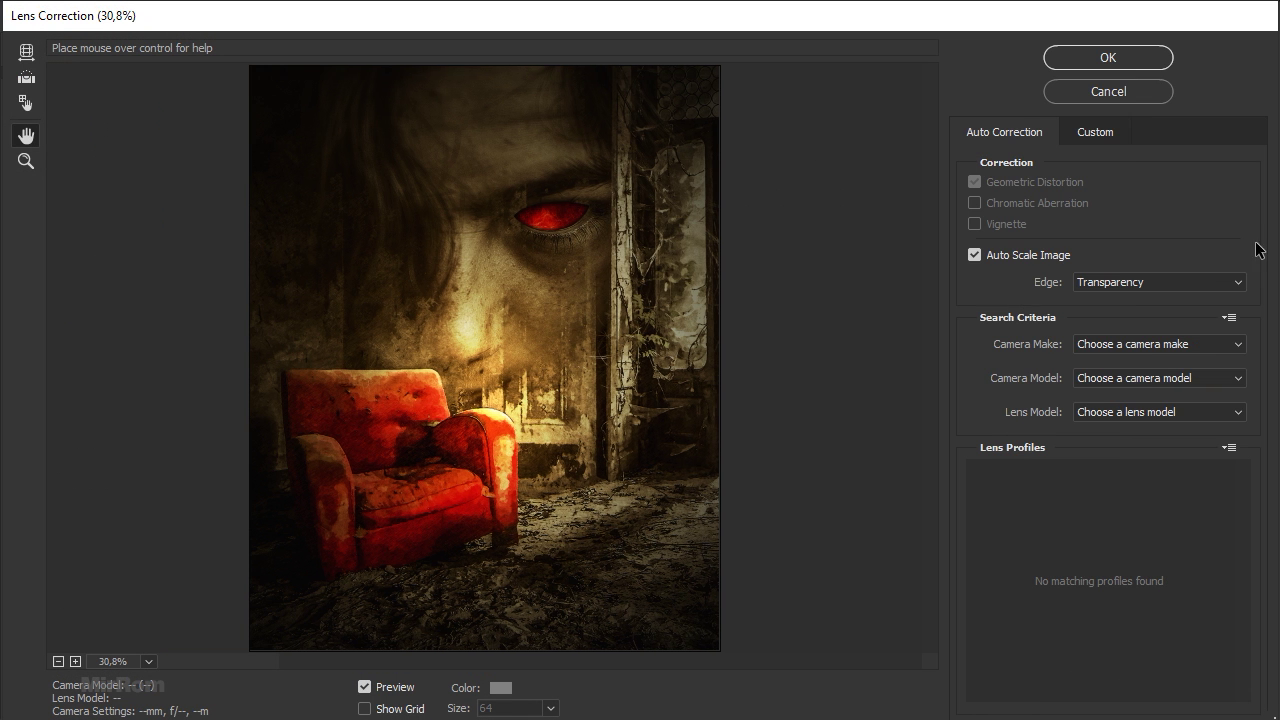
left_click(1092, 134)
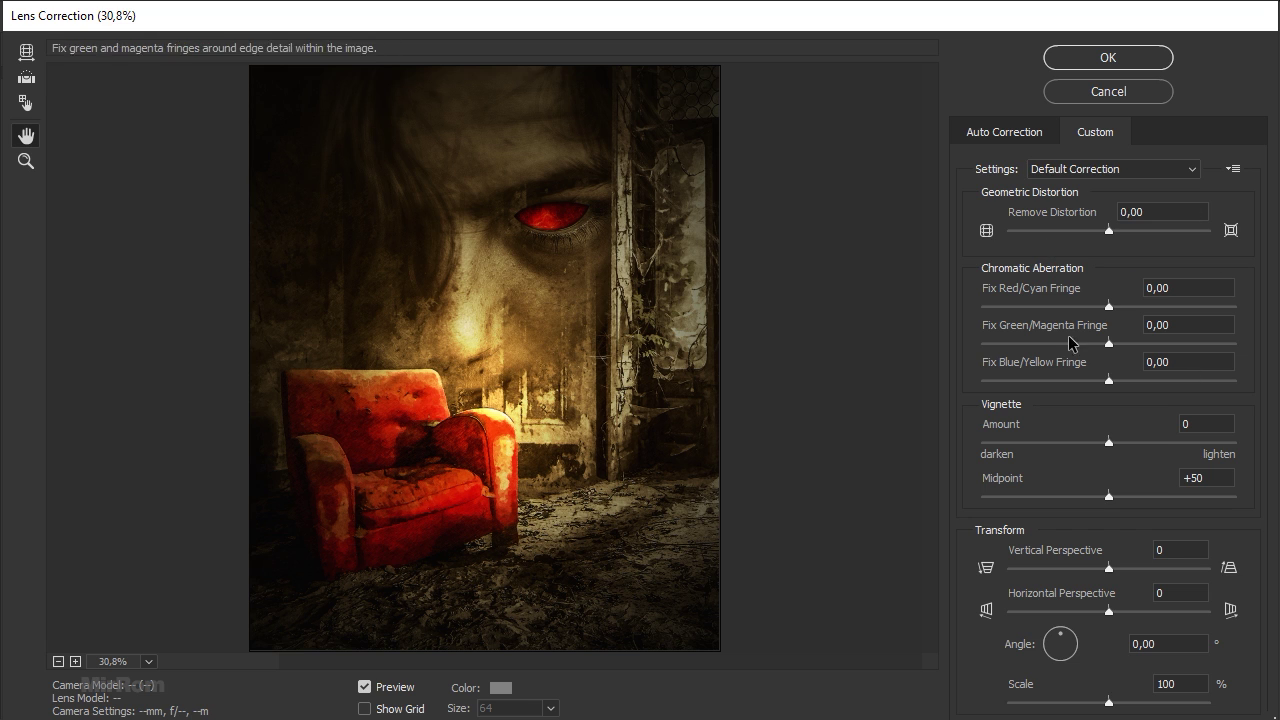
left_click_drag(1109, 441, 1142, 444)
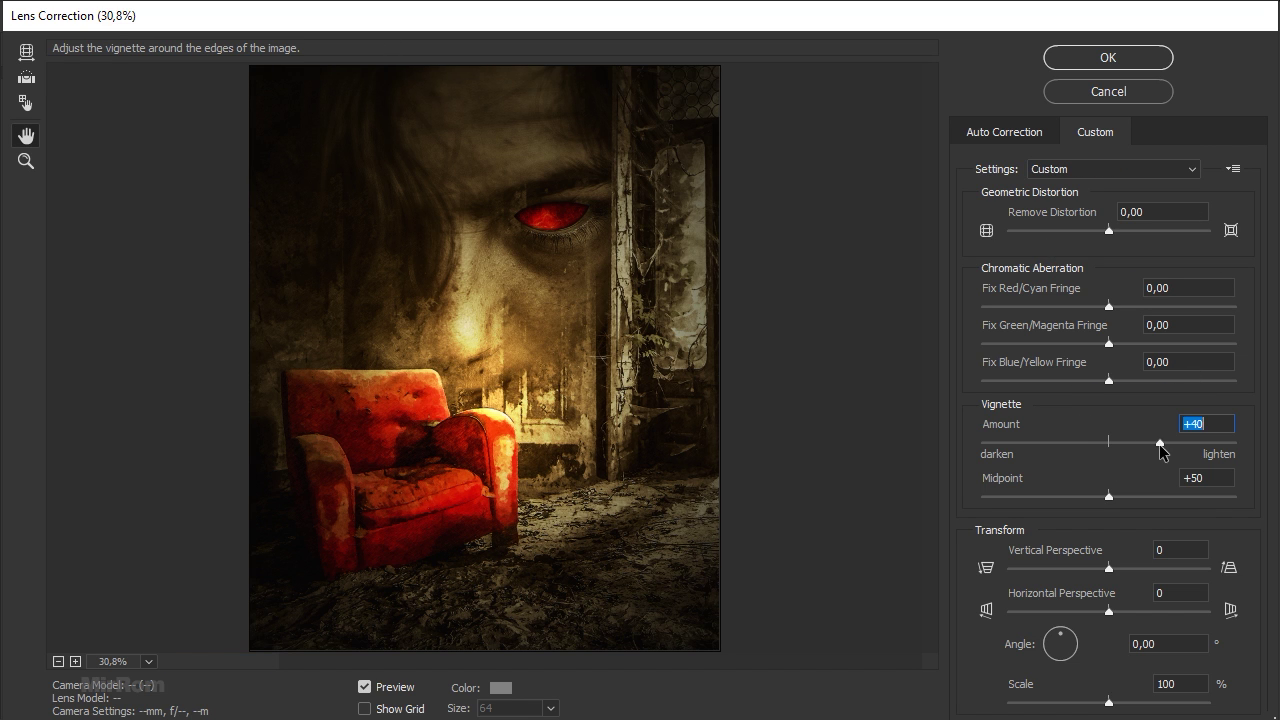
left_click_drag(1142, 444, 1178, 444)
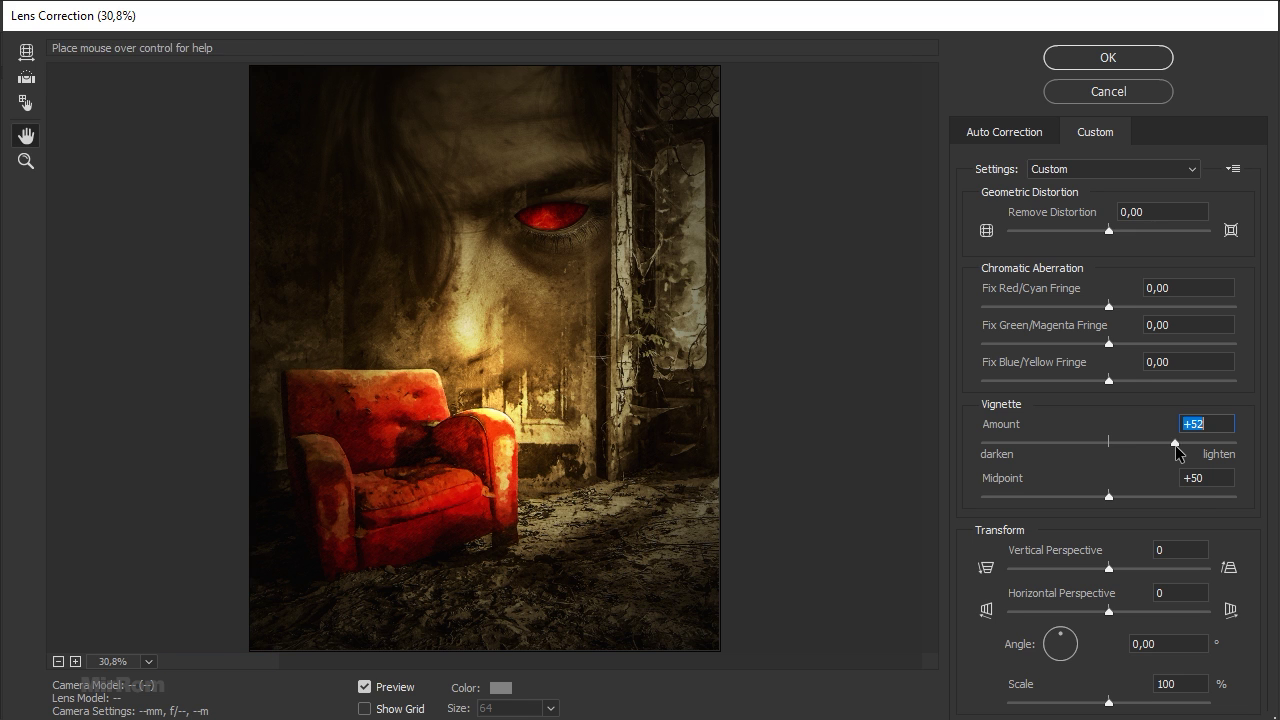
mouse_move(1109, 496)
left_mouse_down()
mouse_move(1128, 496)
mouse_move(1072, 496)
left_mouse_up()
left_click_drag(1111, 229, 1126, 229)
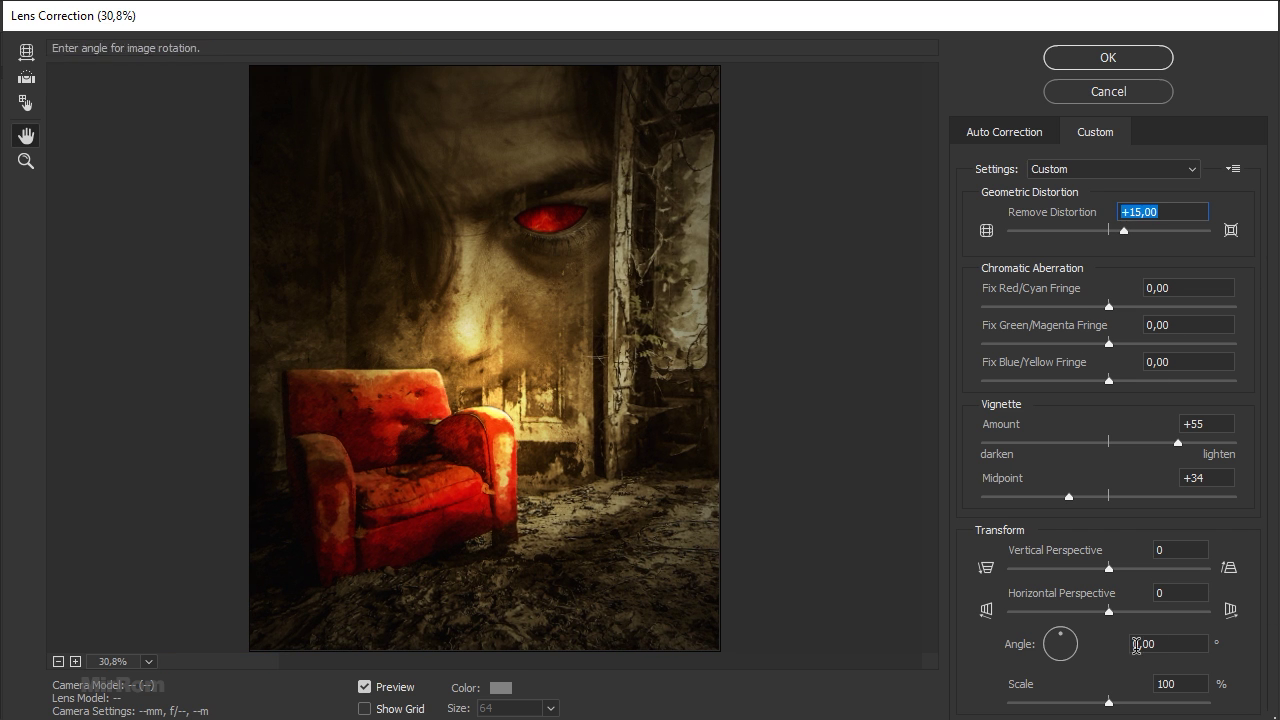
left_click_drag(1109, 701, 1127, 705)
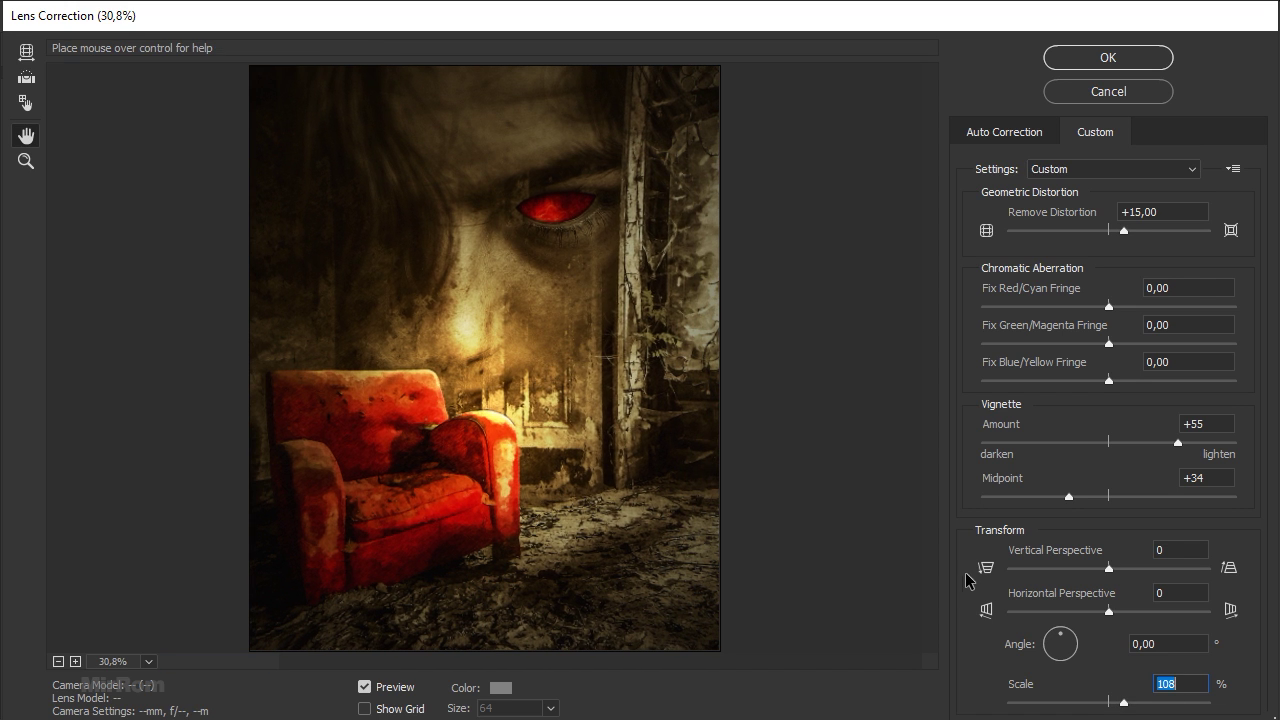
left_click(1107, 60)
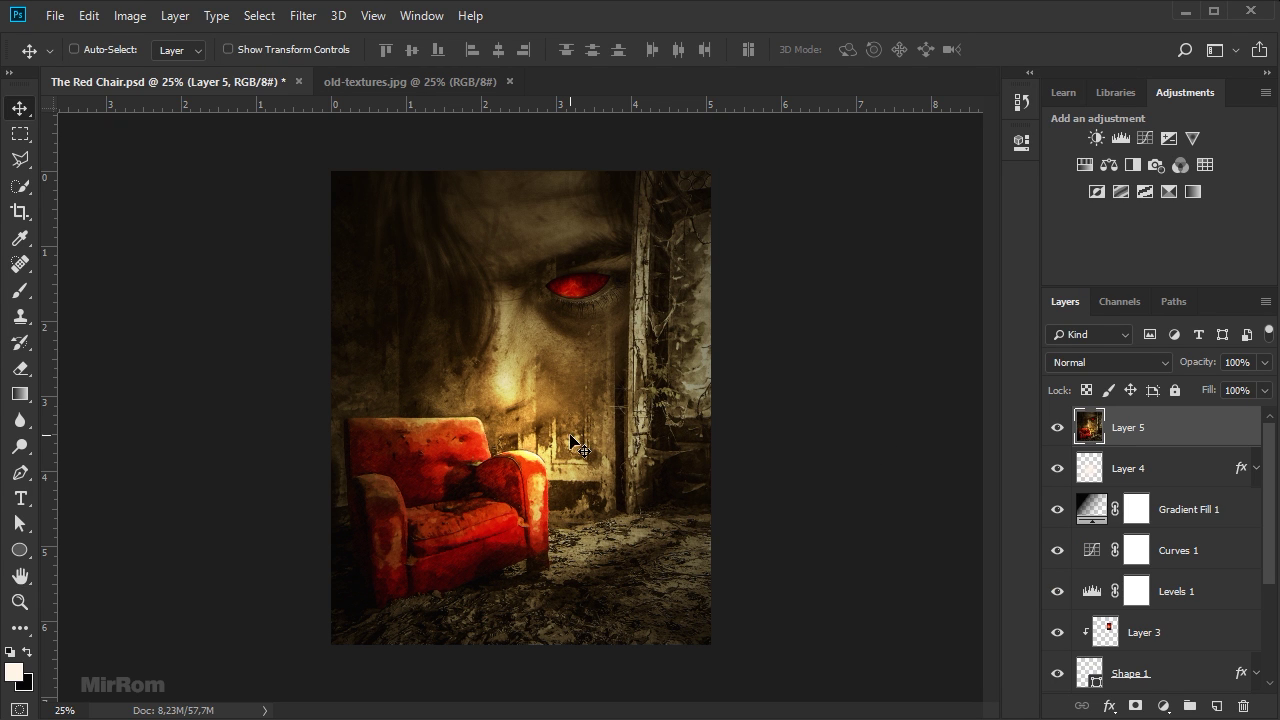
Add two vertical guides and set the horizontal Type tool's font and cream text colour.
left_click_drag(52, 244, 368, 273)
mouse_move(52, 316)
left_mouse_down()
mouse_move(710, 311)
mouse_move(675, 313)
left_mouse_up()
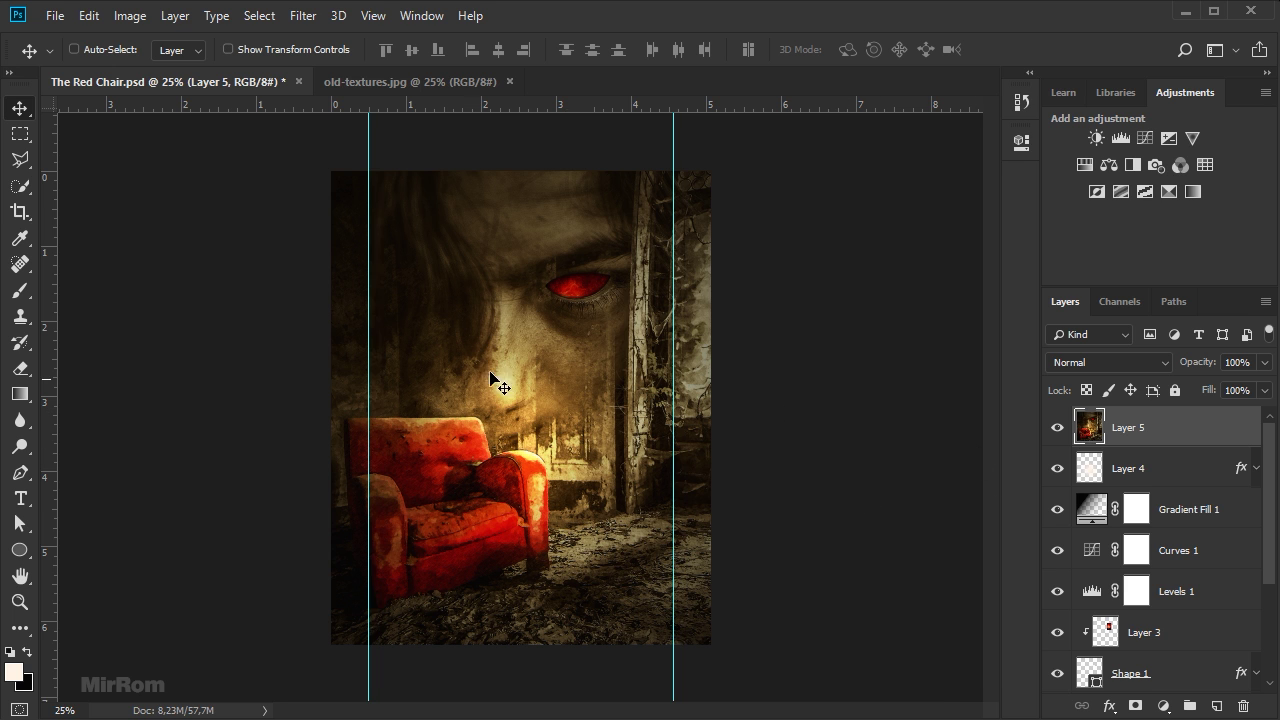
left_click(20, 498)
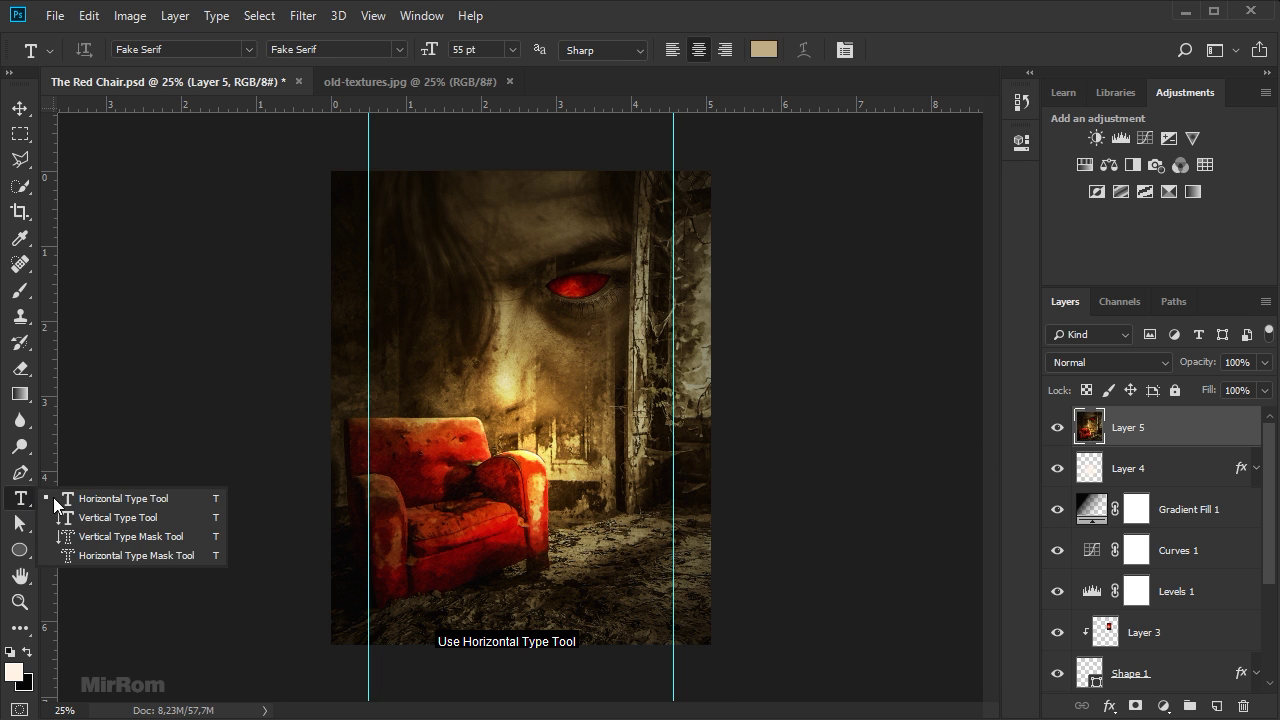
left_click(118, 502)
left_click(844, 50)
left_click(859, 207)
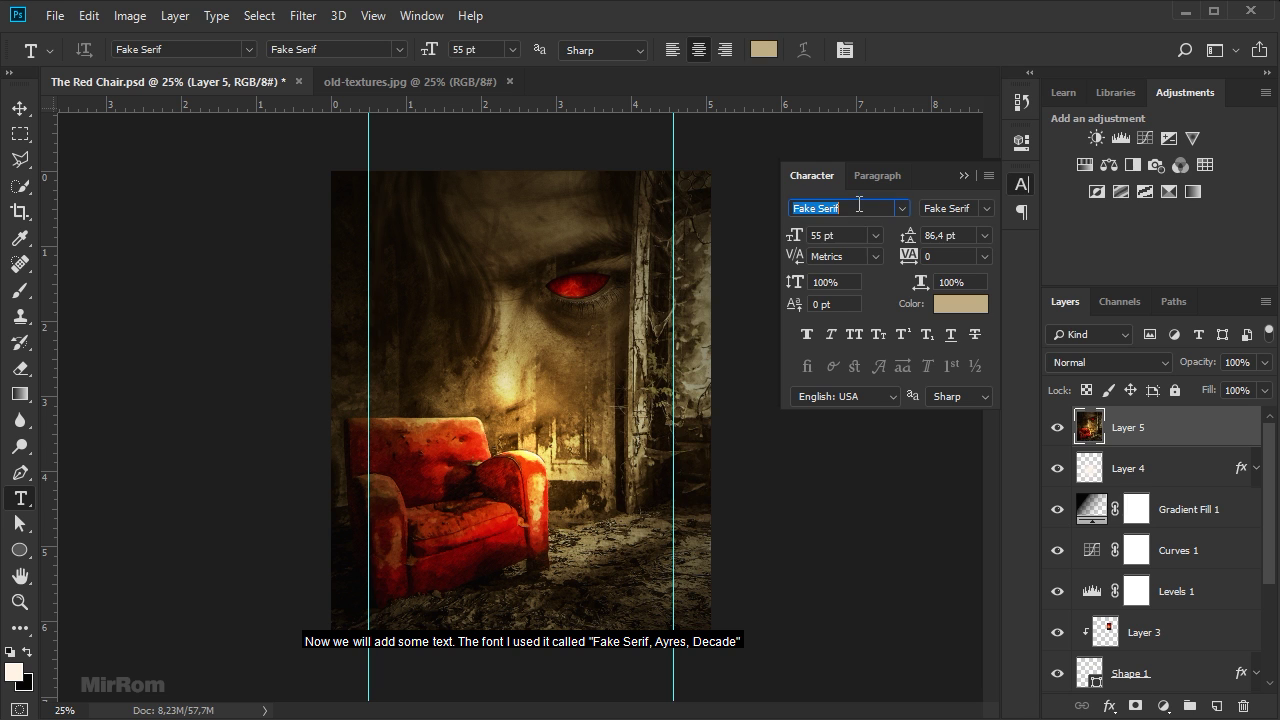
left_click(960, 304)
left_click_drag(853, 166, 897, 150)
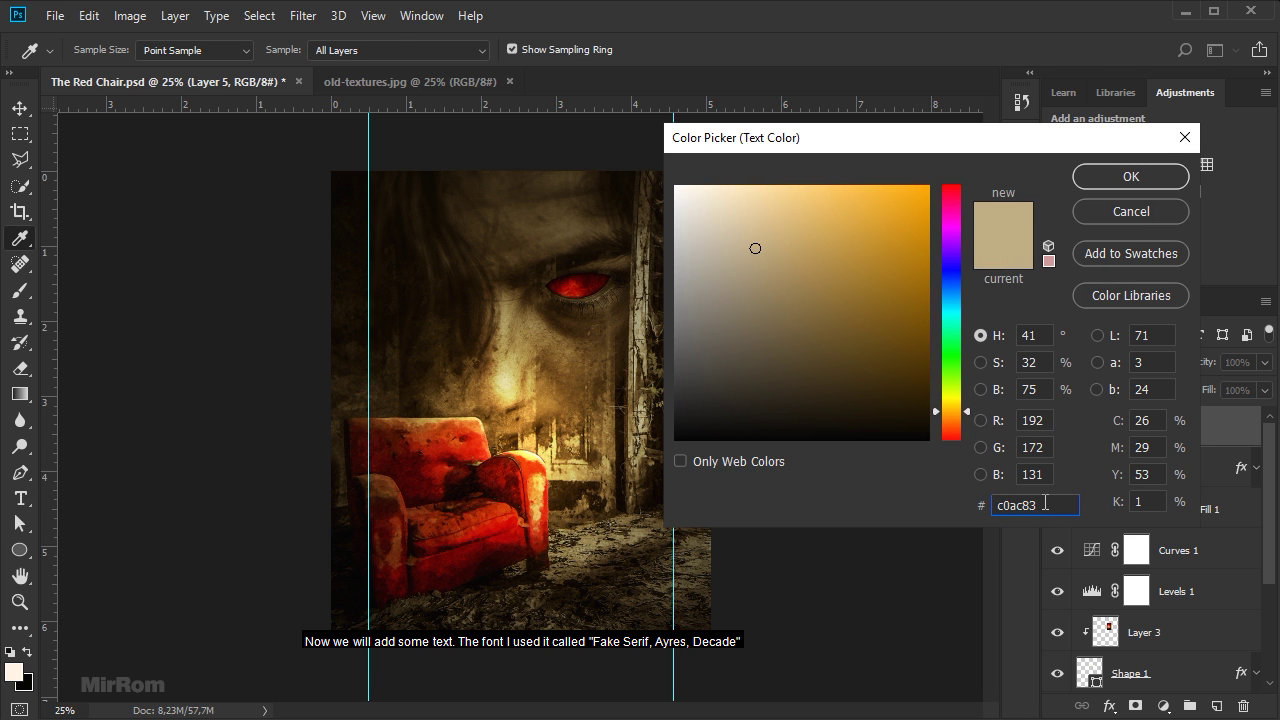
double_click(1009, 507)
left_click(1063, 507)
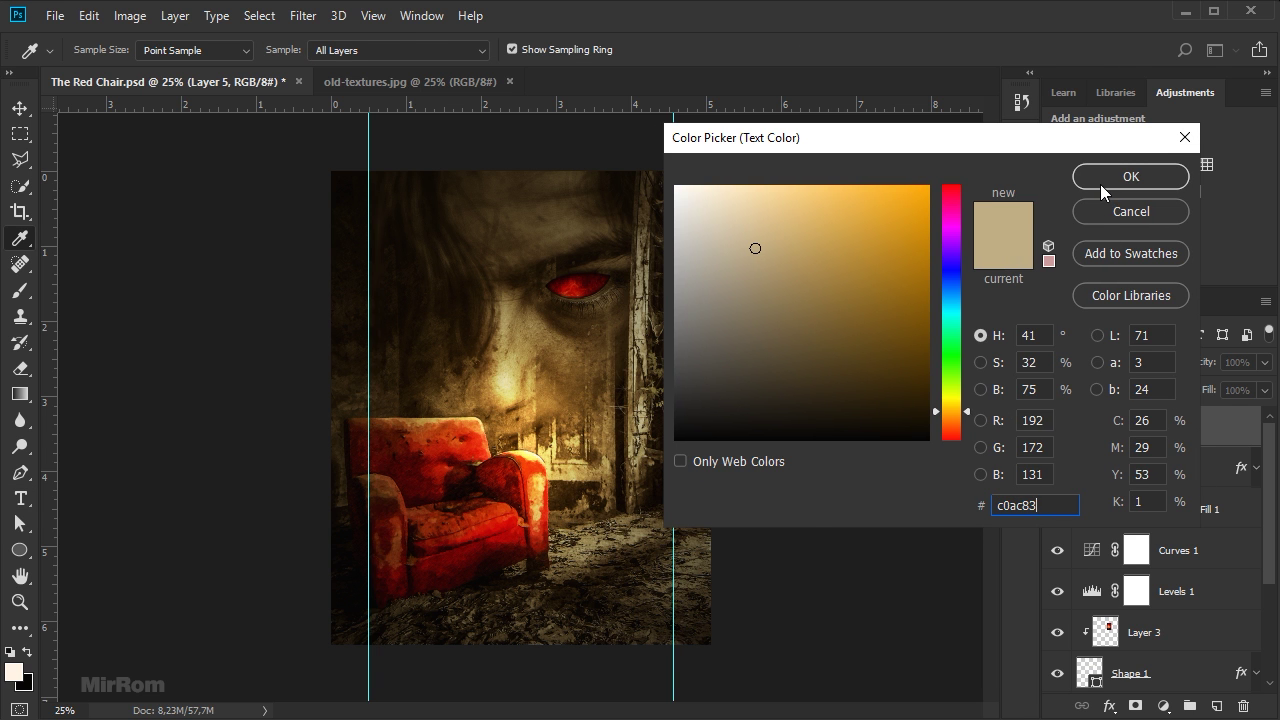
left_click(1100, 176)
Type the word 'The' and move it near the poster's top left.
left_click(447, 284)
type("The")
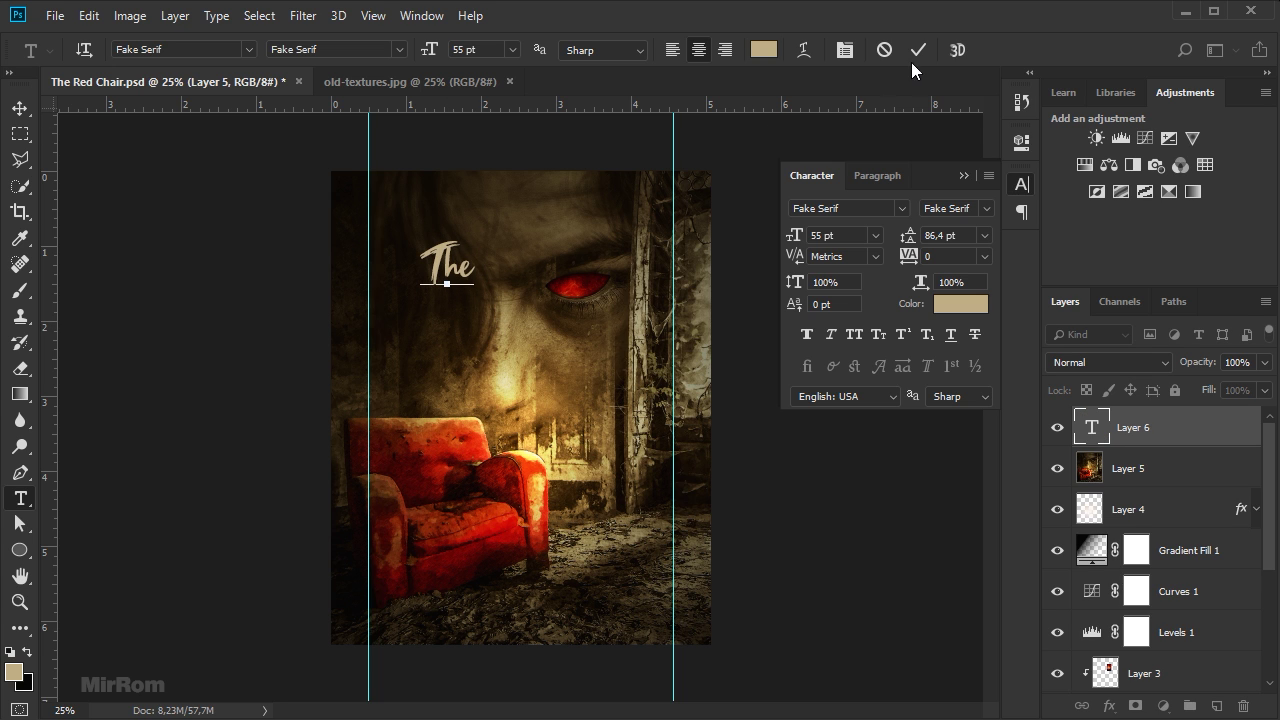
left_click(917, 50)
key("v")
mouse_move(459, 266)
left_mouse_down()
mouse_move(432, 242)
mouse_move(458, 235)
left_mouse_up()
Add the word 'Red' and nudge it into place beside 'The'.
key("t")
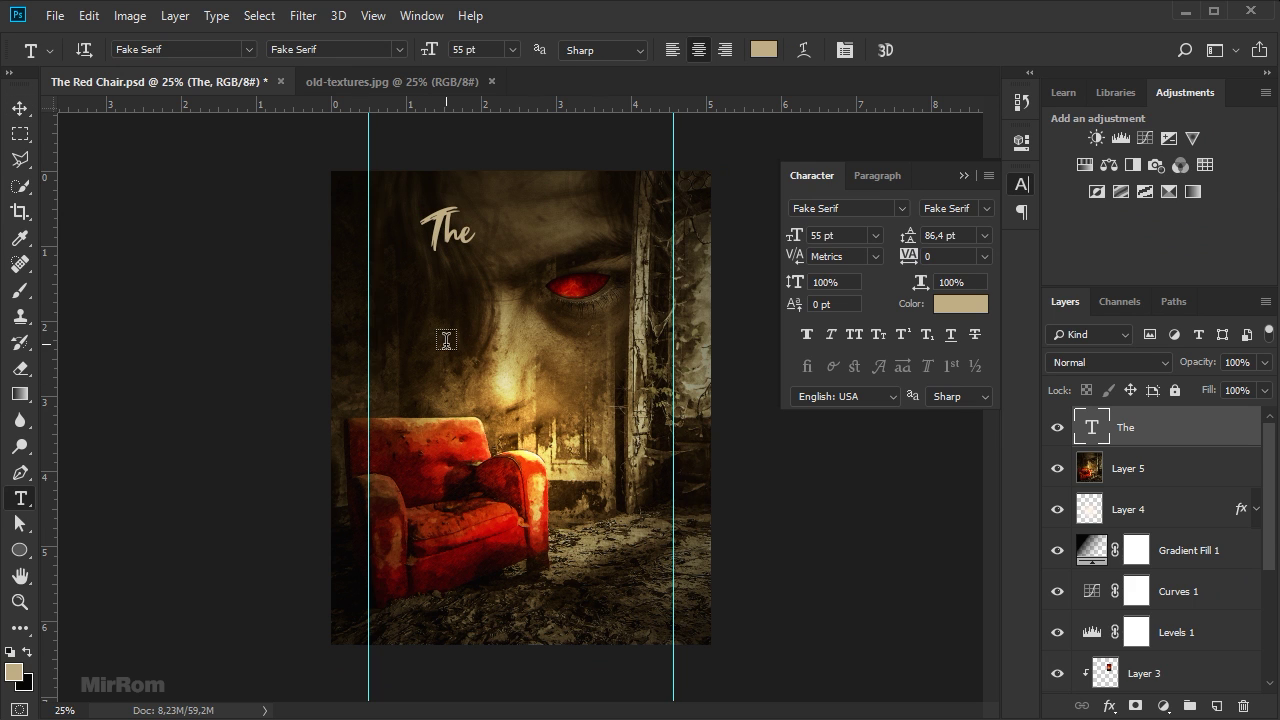
left_click(446, 341)
type("Red")
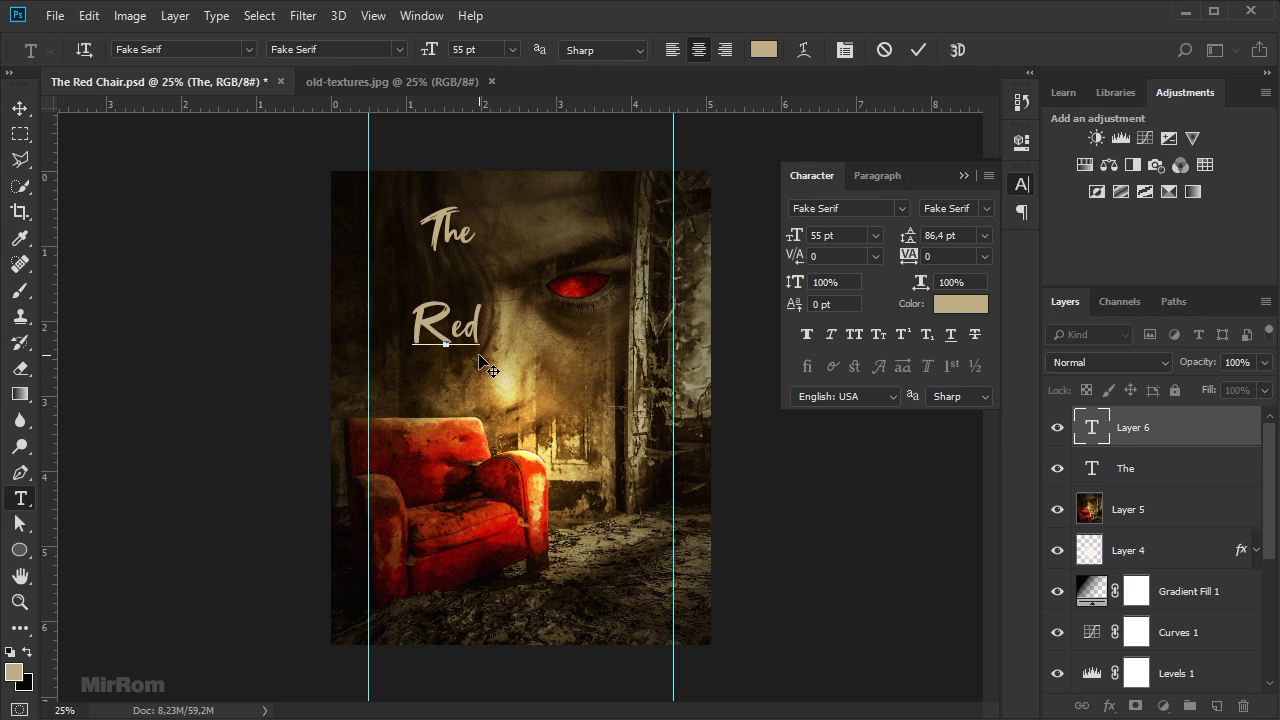
key("ctrl+Return")
key("v")
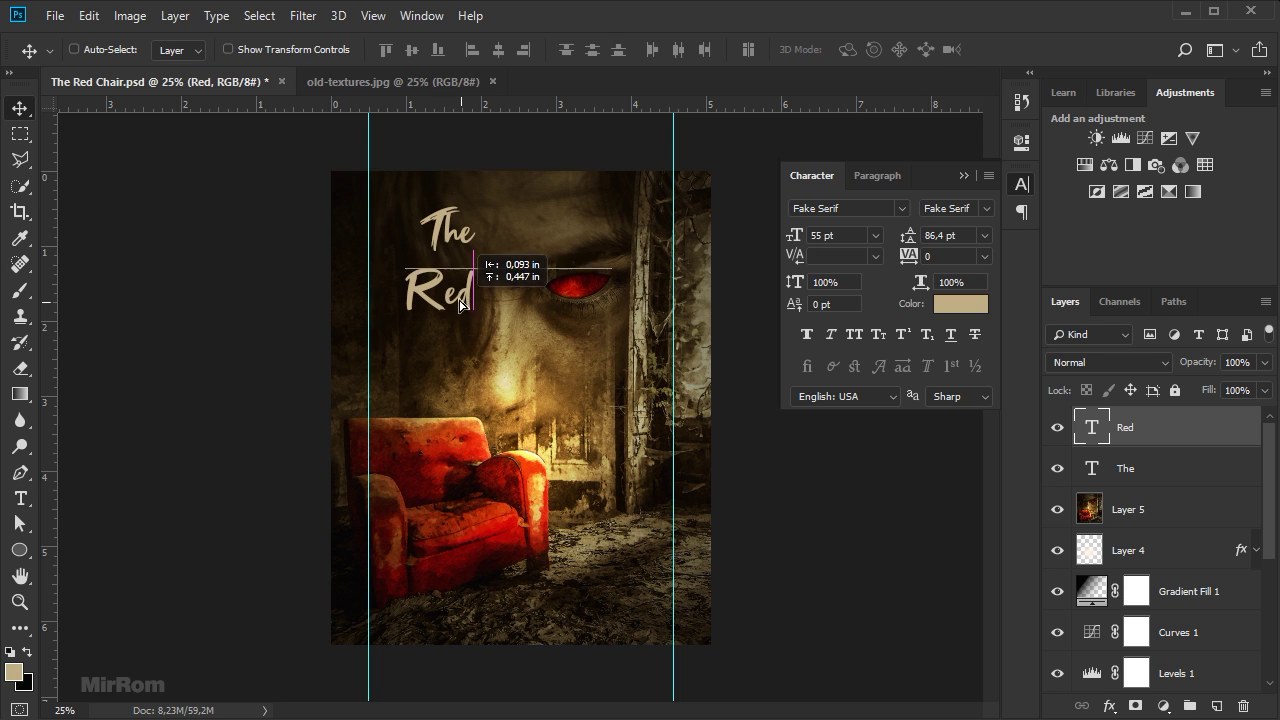
left_click_drag(487, 343, 460, 293)
key("shift+Up")
key("shift+Up")
key("shift+Up")
key("shift+Up")
key("shift+Right")
key("Right")
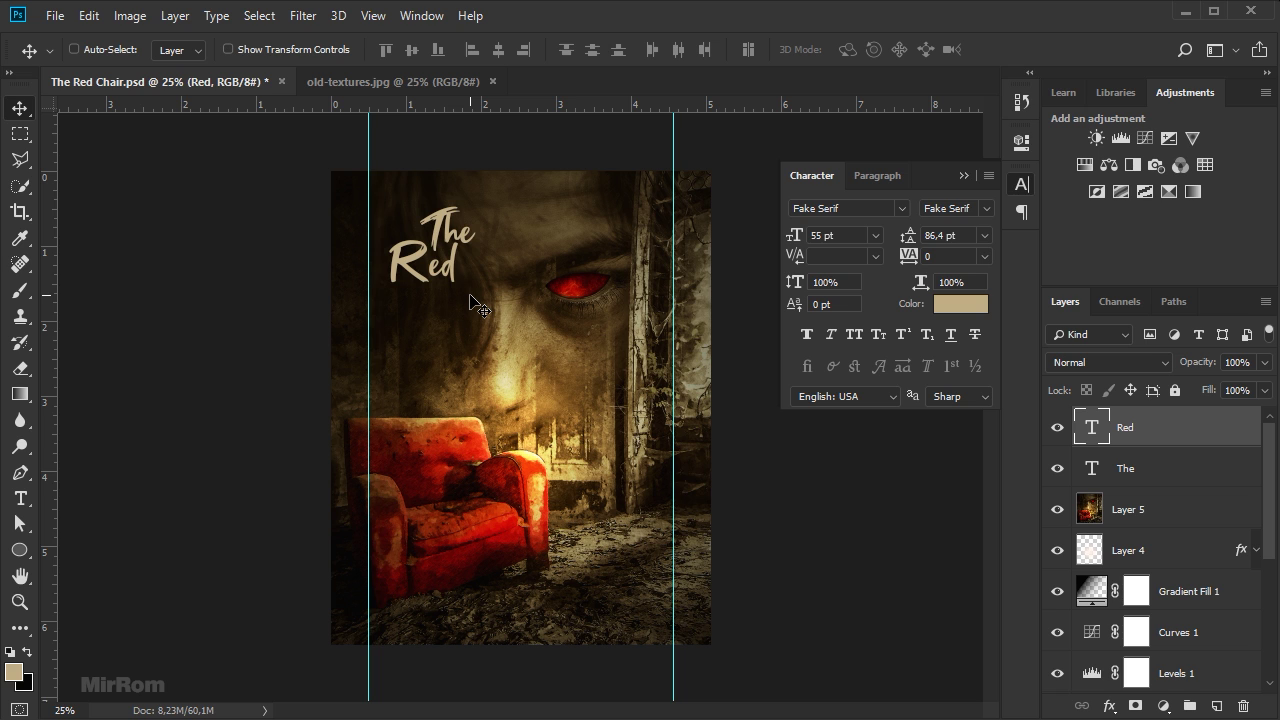
key("Left")
key("Left")
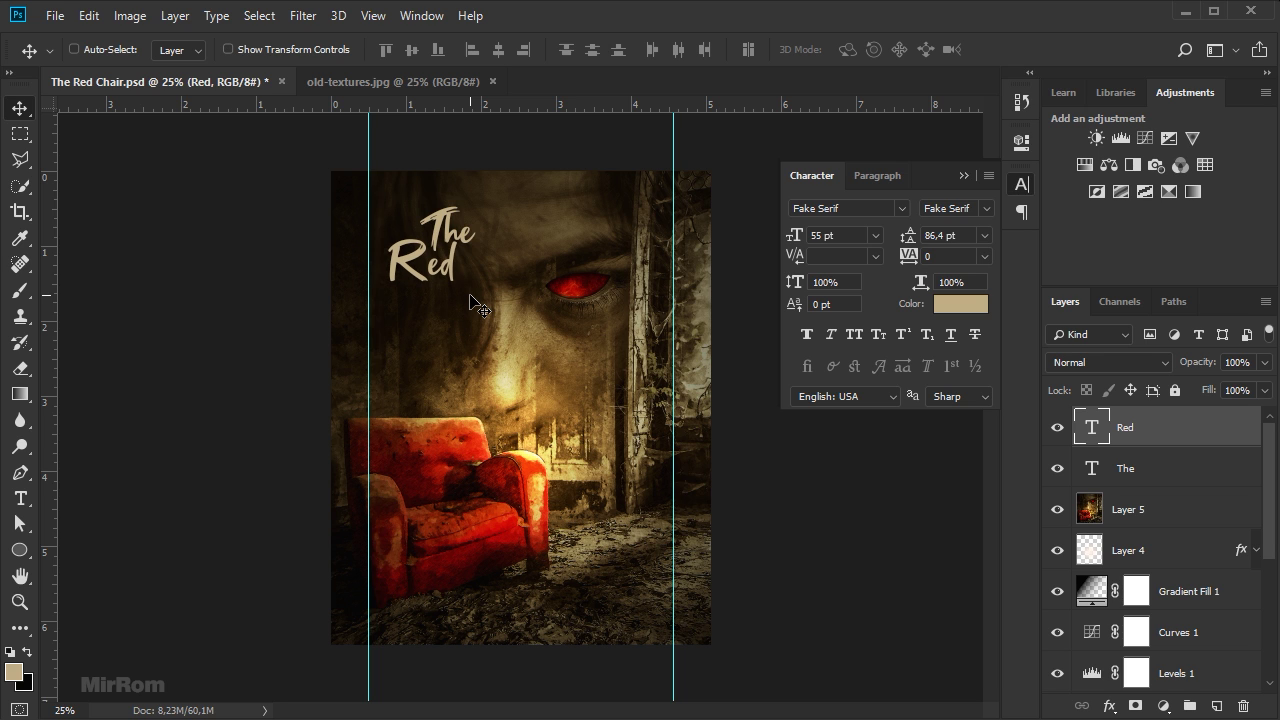
Add the word 'Chair' and drag it up under 'Red'.
key("t")
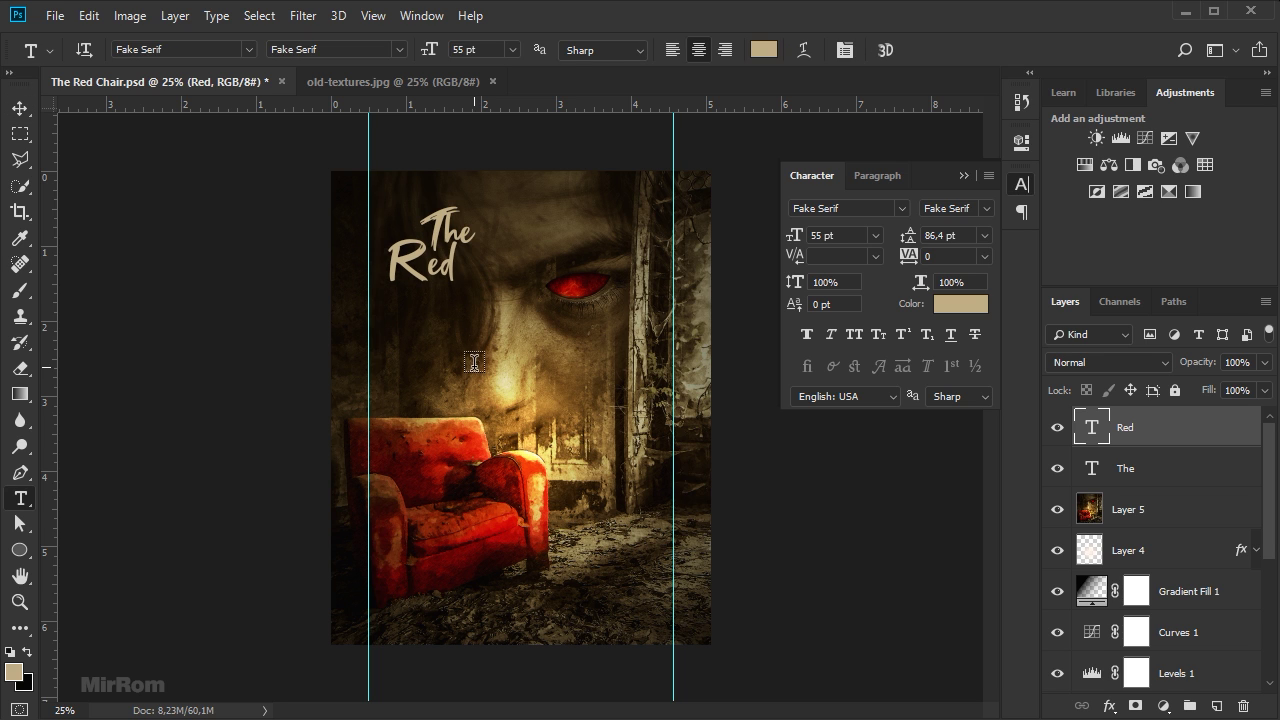
left_click(474, 367)
type("Chair")
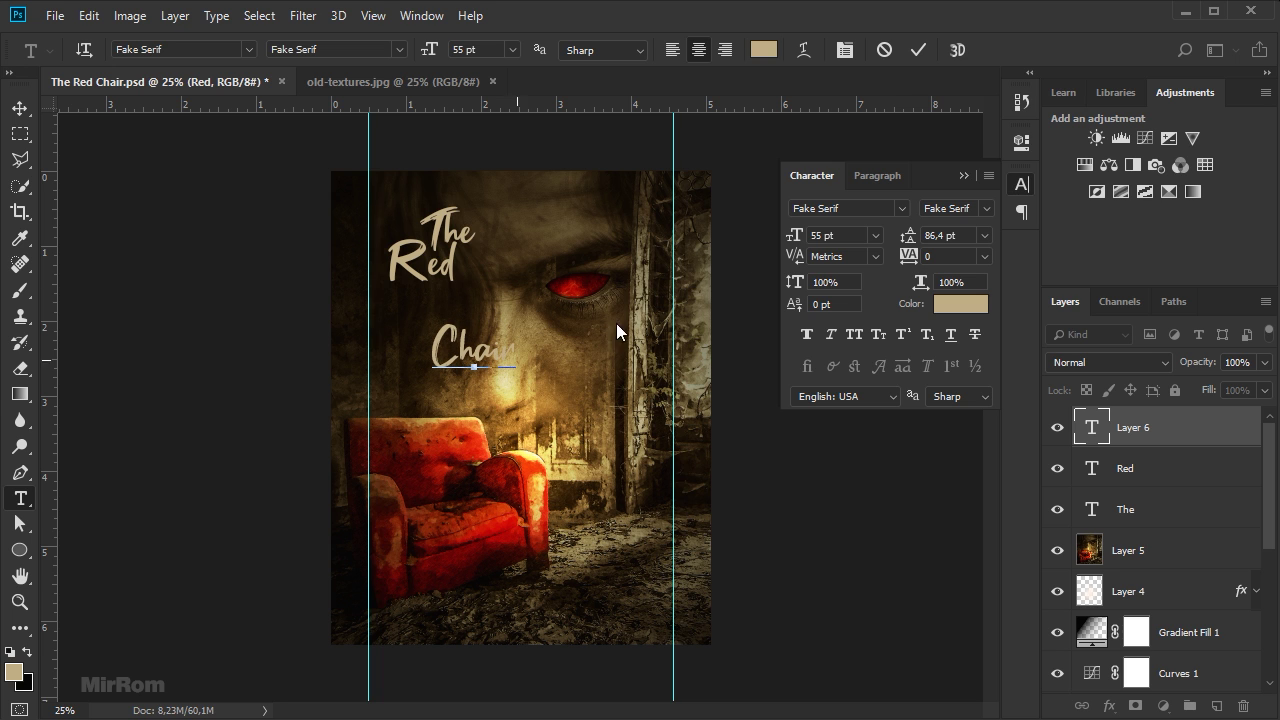
left_click(918, 50)
key("v")
left_click_drag(475, 350, 405, 304)
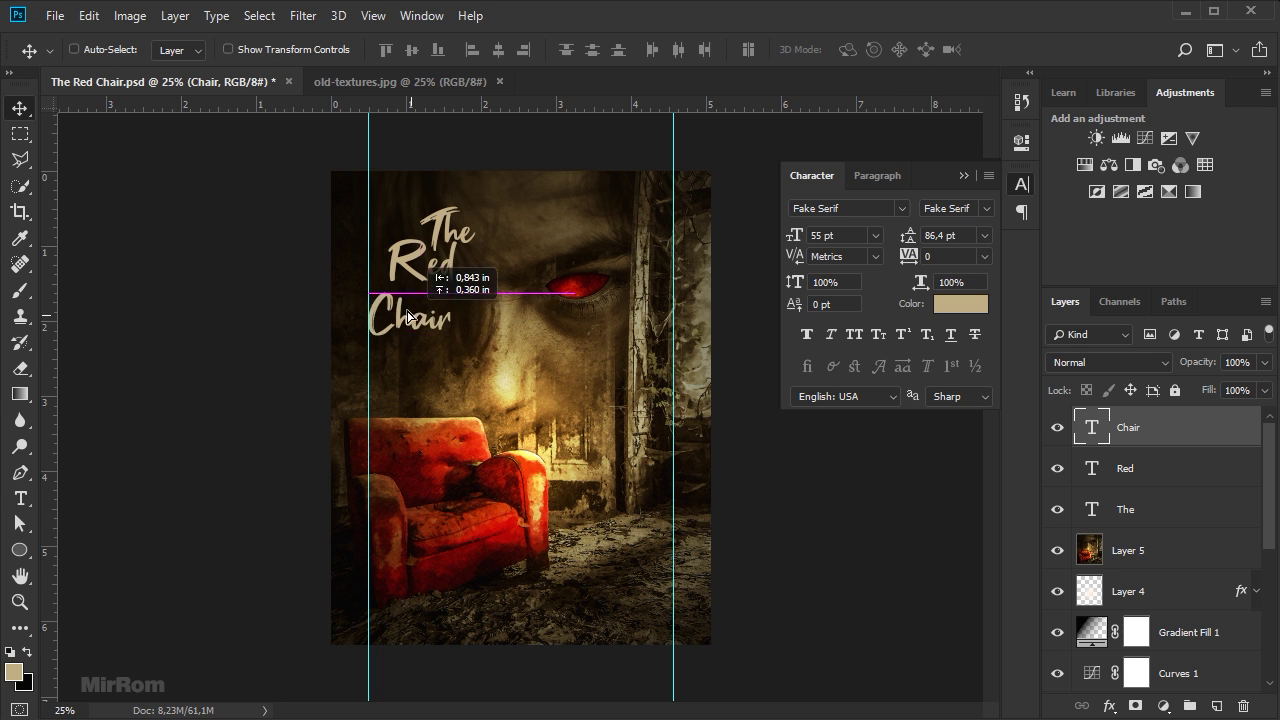
Fine-tune Chair's position, then shift all three title words slightly right together.
key("shift+Left")
key("shift+Left")
key("shift+Left")
key("shift+Up")
key("shift+Up")
key("shift+Up")
key("shift+Up")
key("shift+Up")
key("Right")
key("Right")
key("Right")
key("Down")
key("Down")
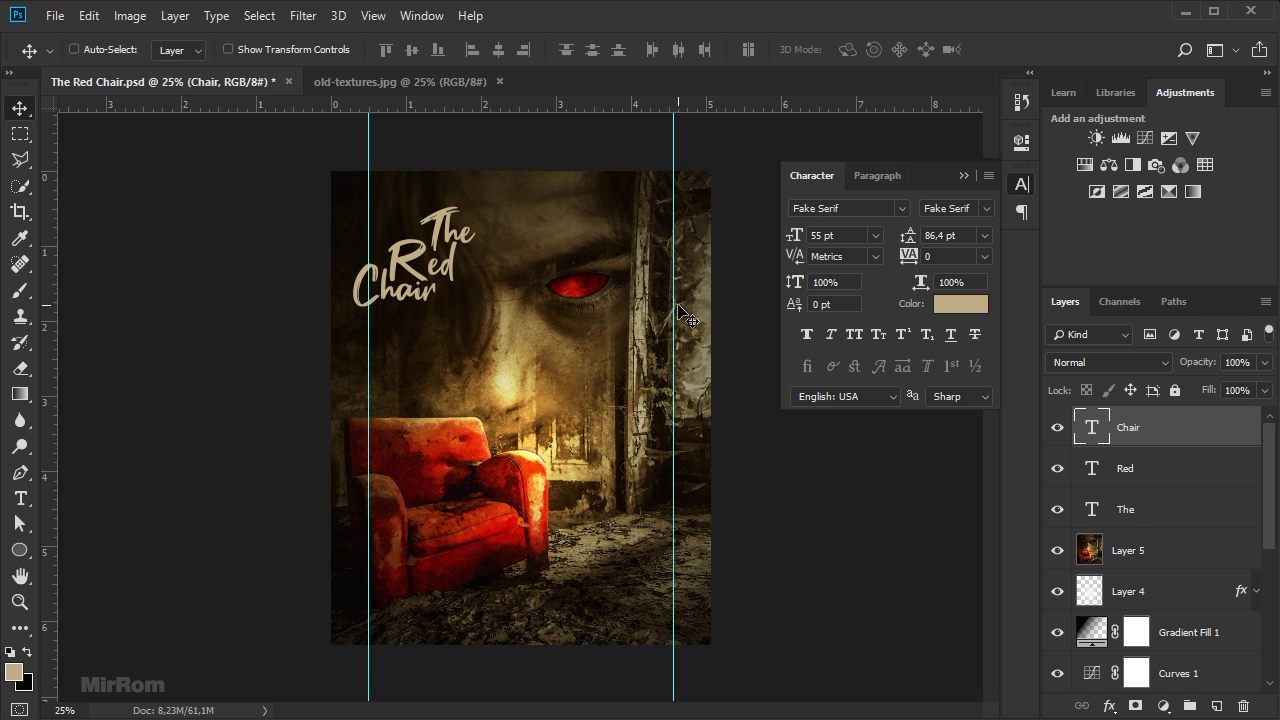
key("Left")
key("Left")
key("Left")
key("Down")
key("Down")
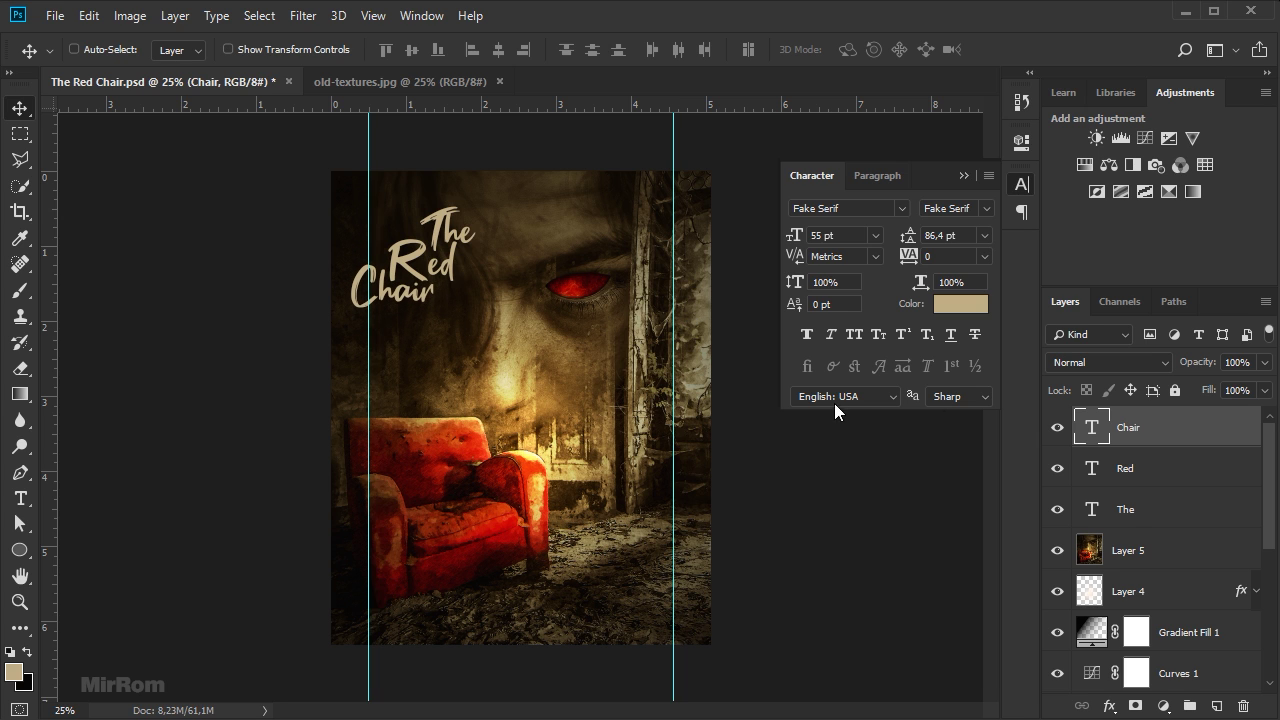
left_click(1110, 514, "shift")
left_click_drag(428, 244, 446, 248)
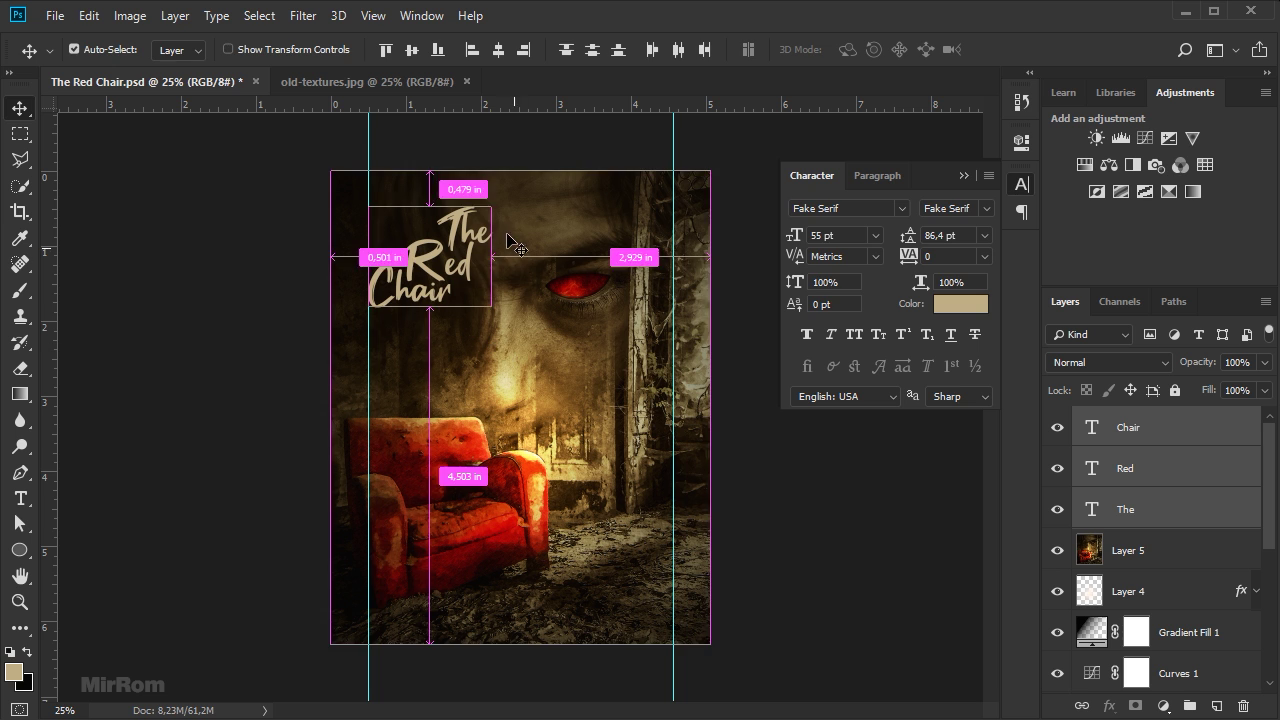
Scale the three-word title up to about 110%.
key("ctrl+t")
left_click_drag(494, 198, 507, 187)
left_click(903, 50)
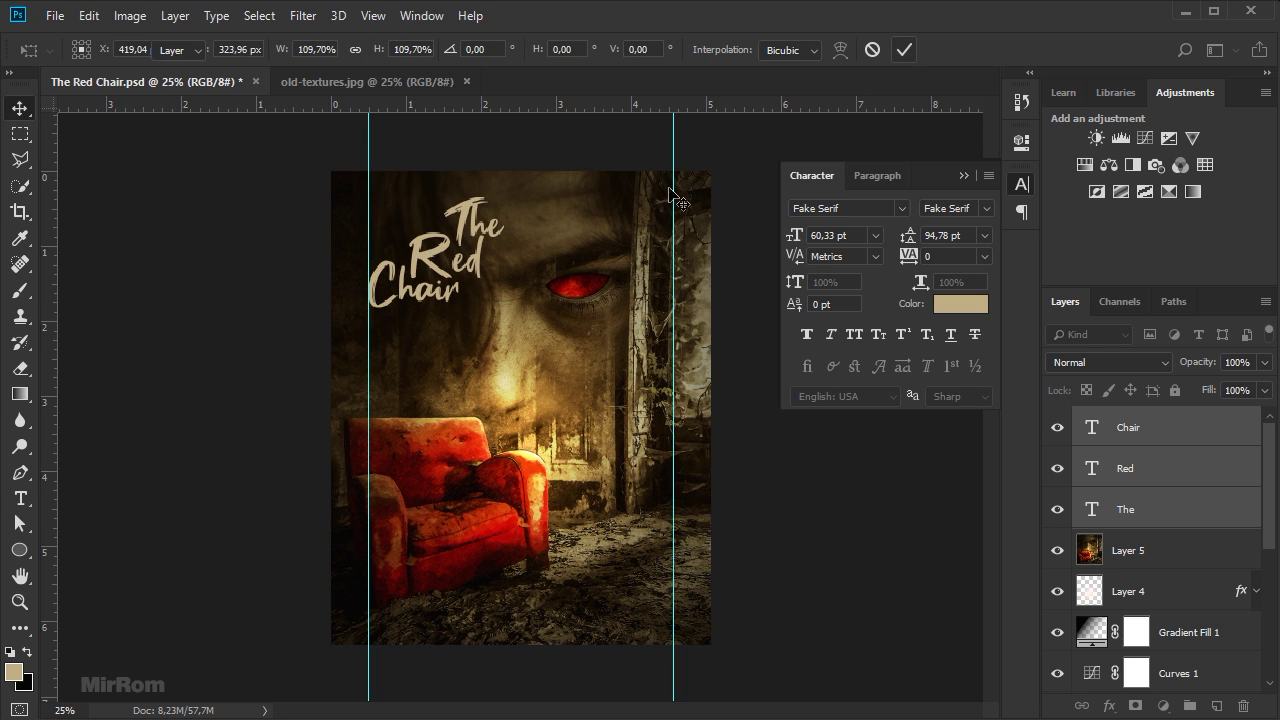
Recolour the word 'Red' to deep red #af0000.
left_click(1143, 479)
left_click(1057, 468)
left_click(1057, 468)
left_click(962, 306)
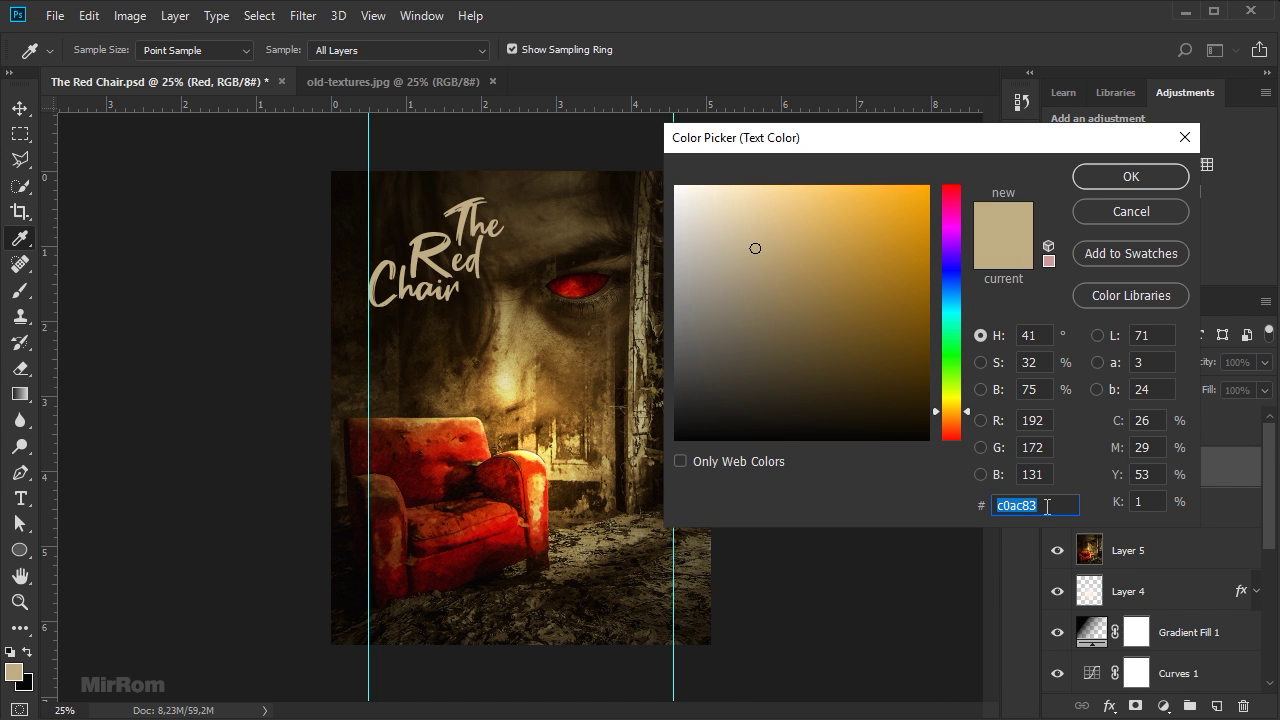
type("a")
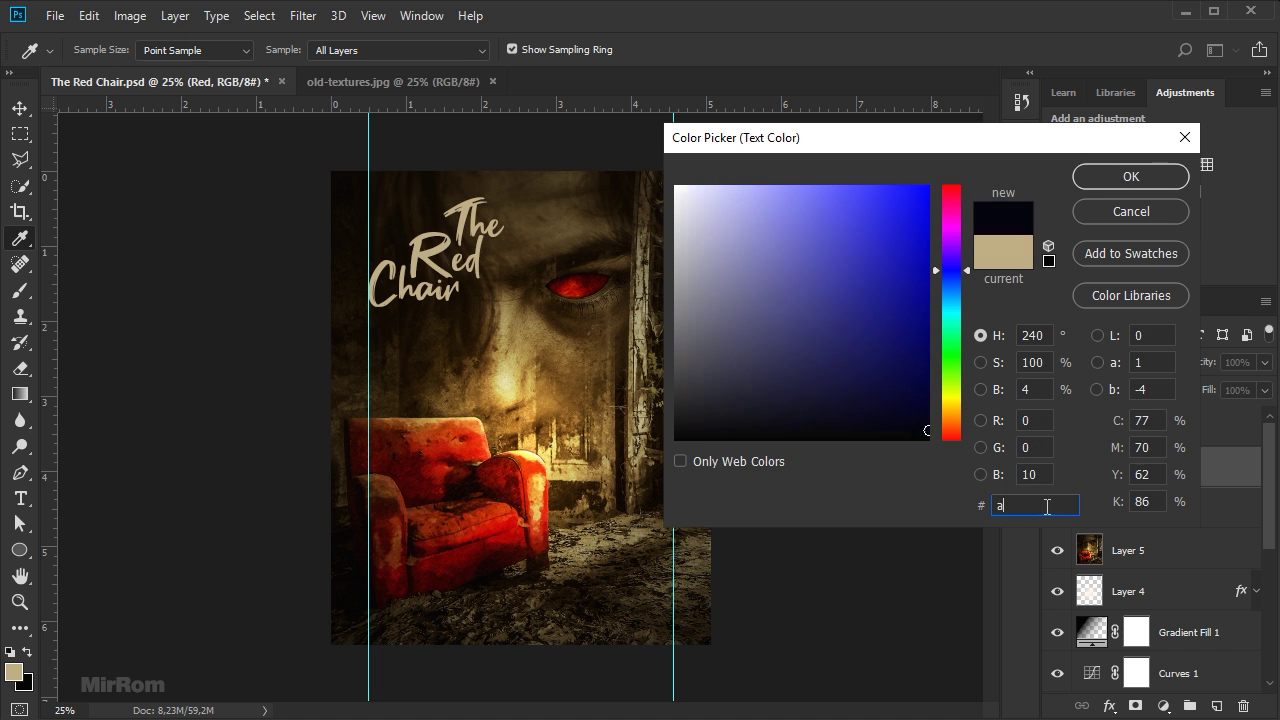
type("f000")
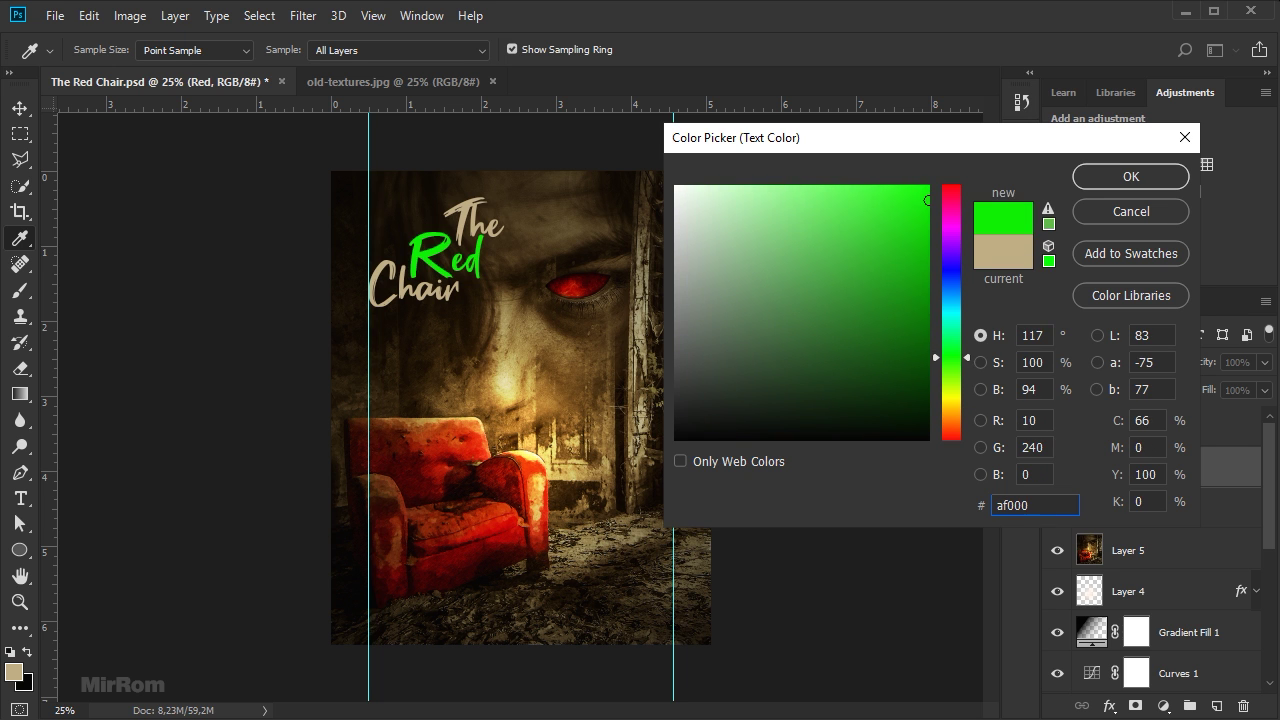
type("0")
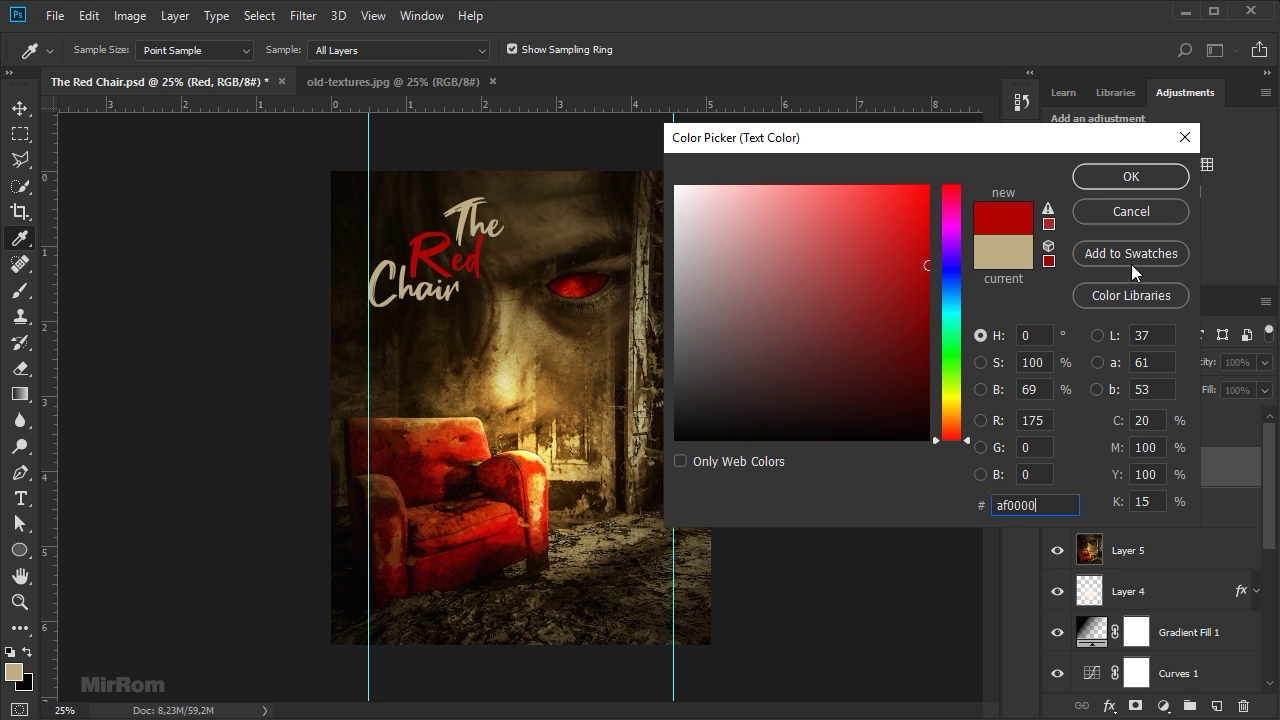
left_click(1130, 176)
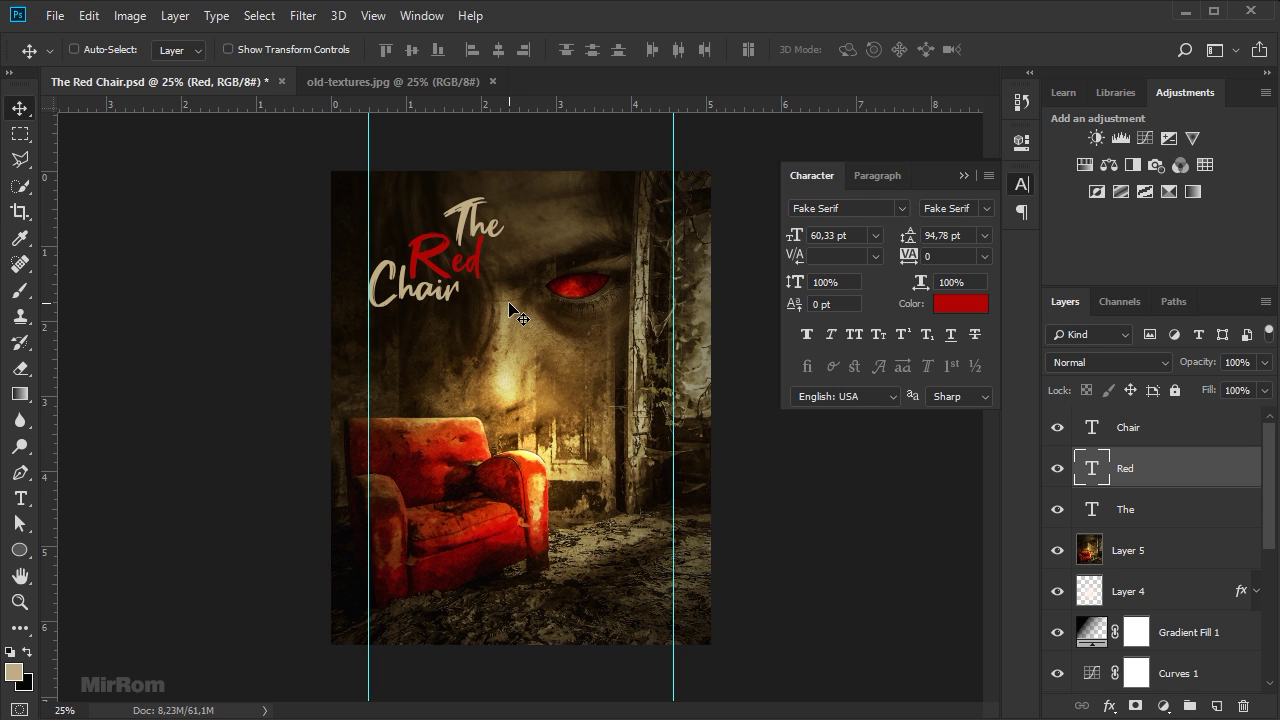
left_click(1150, 549)
Add an Ayres text line reading 'FILM BY' plus the director's name below the title.
key("t")
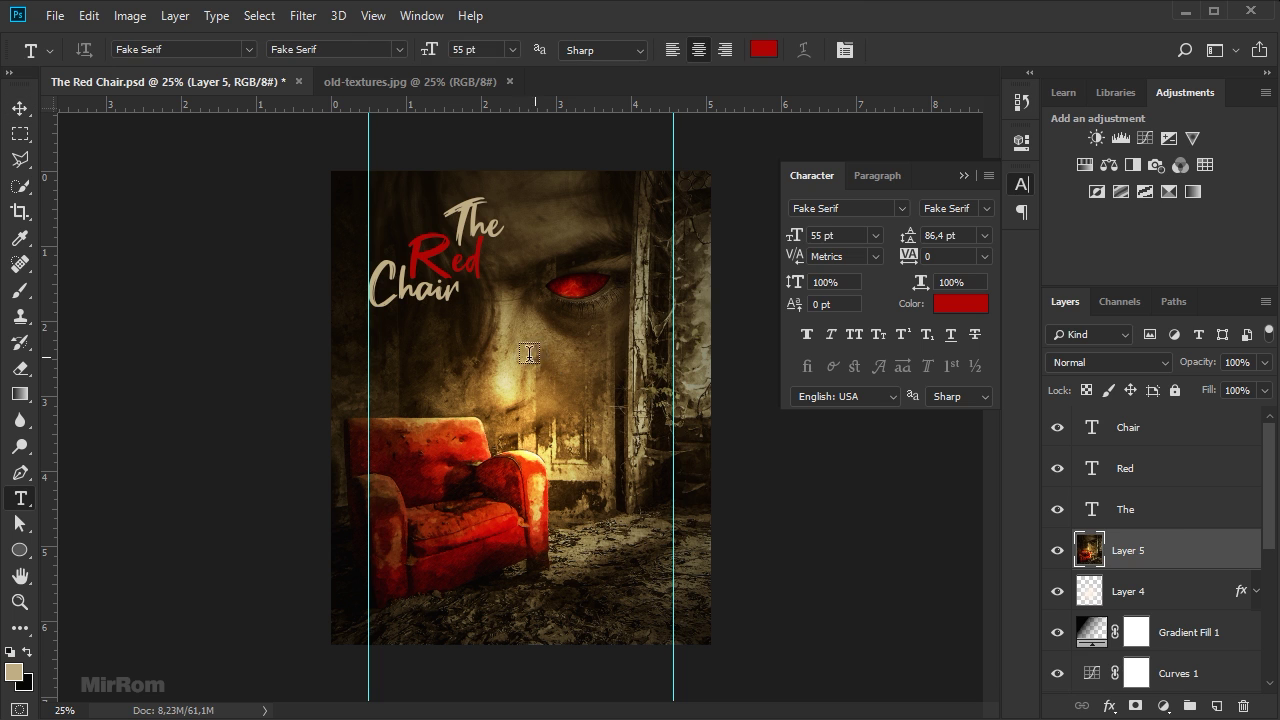
left_click(902, 209)
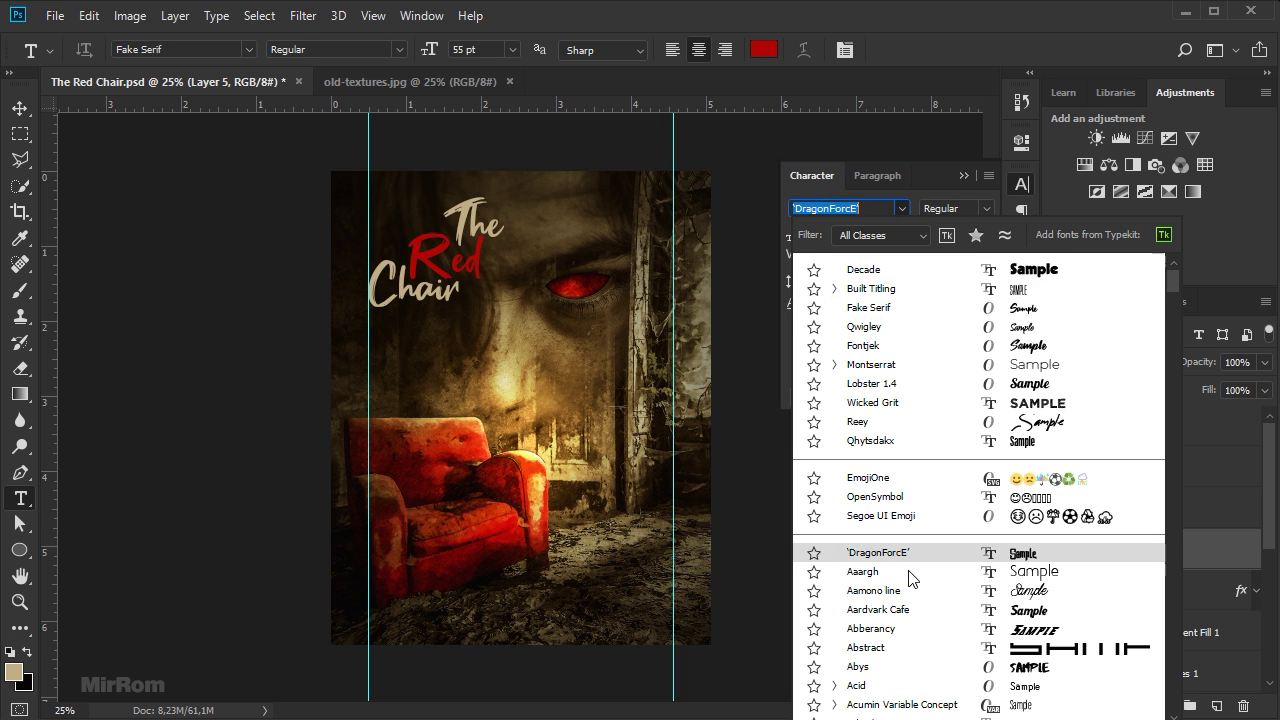
scroll(885, 520, "down", 3)
scroll(885, 600, "down", 3)
scroll(882, 655, "down", 1)
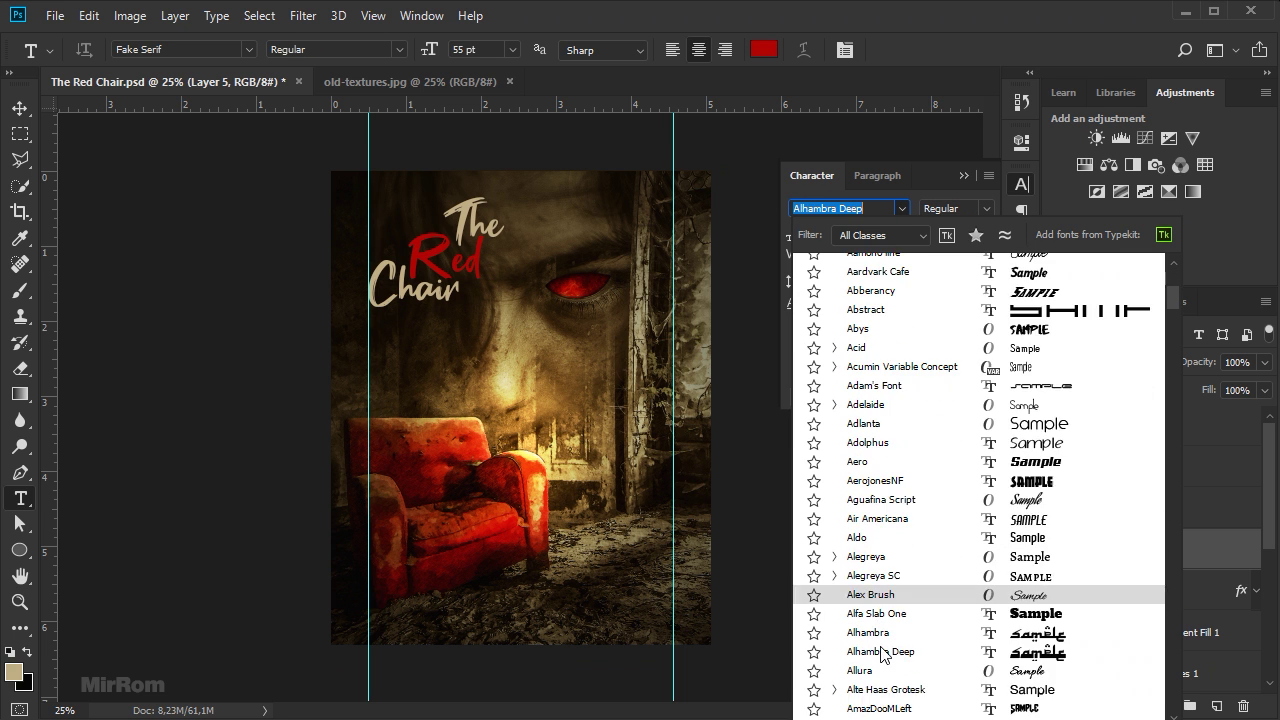
scroll(882, 655, "down", 4)
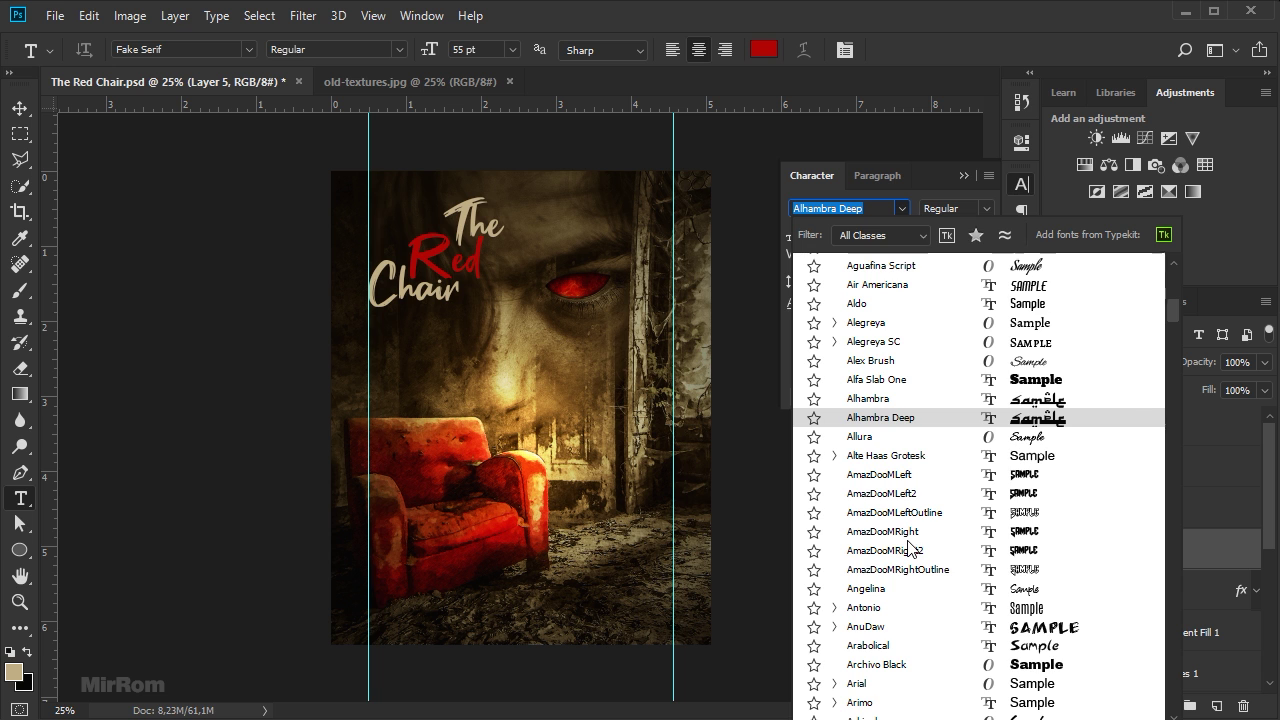
scroll(1172, 312, "down", 3)
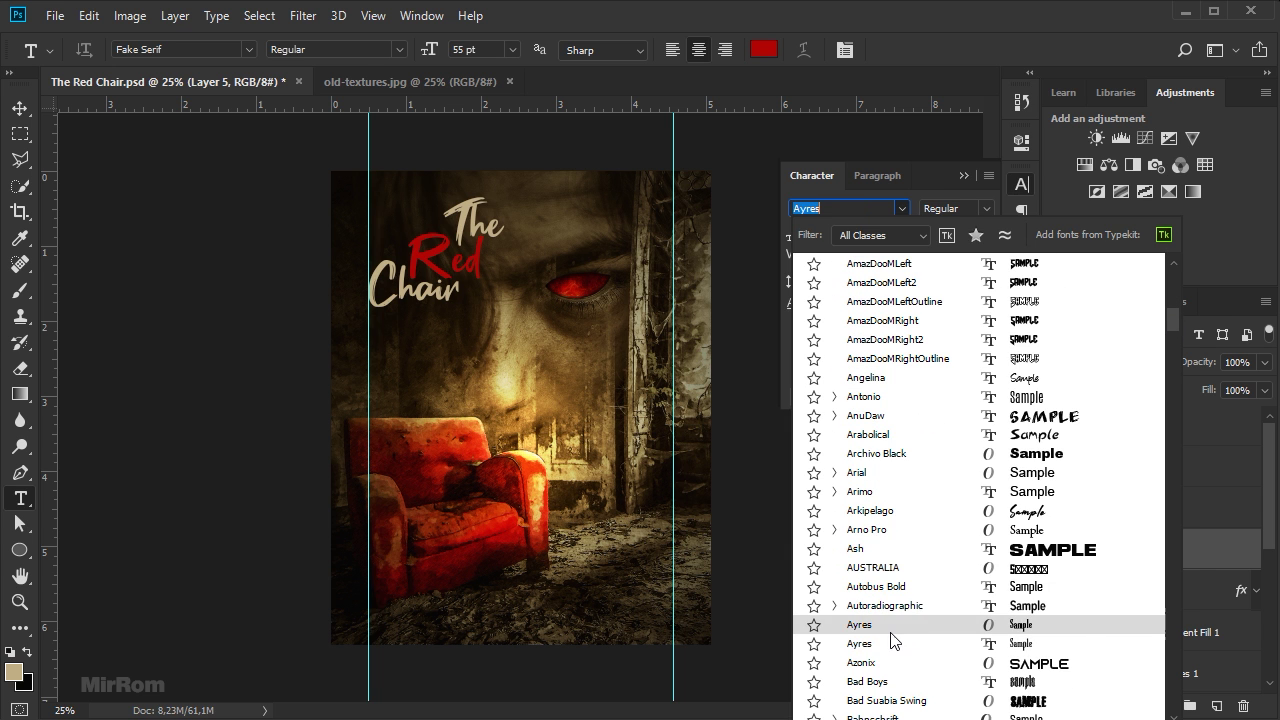
left_click(882, 631)
left_click(478, 389)
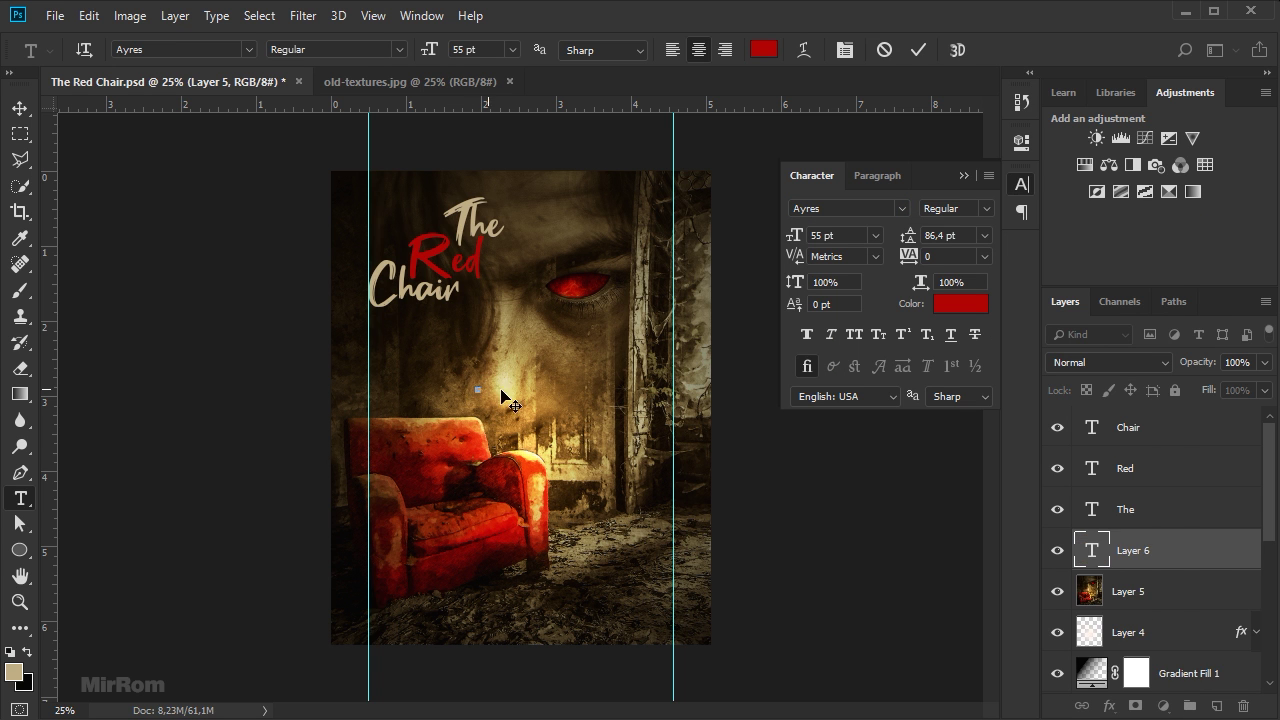
type("FILM BY IHON DE")
key("ctrl+Return")
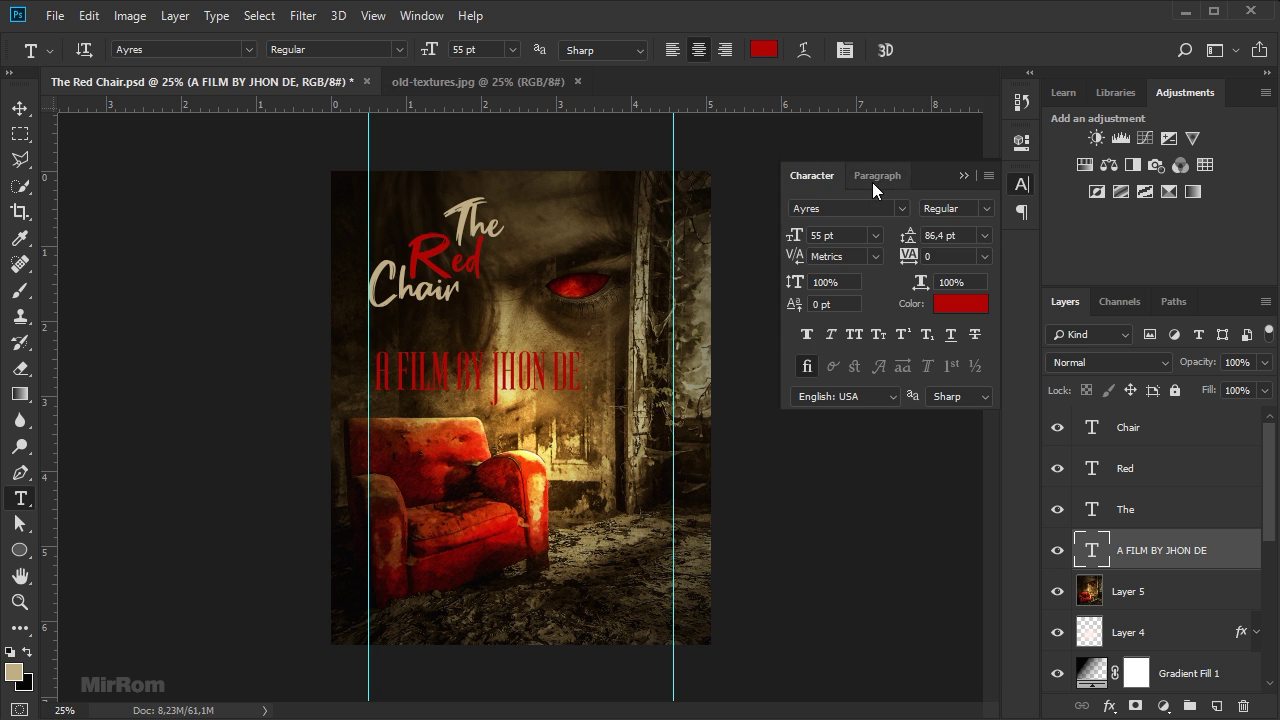
Left-align the credit line, colour it the beige sampled from 'The', and move it onto the guide.
left_click(877, 176)
left_click(808, 211)
left_click(815, 182)
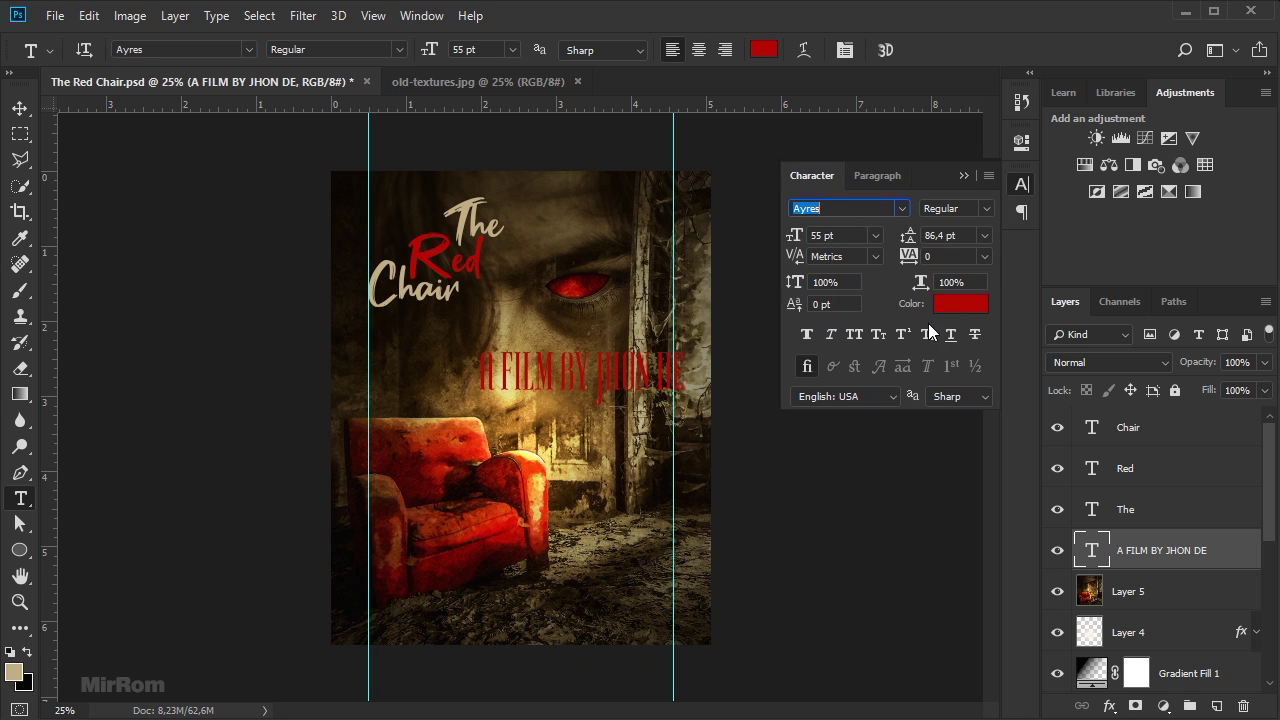
left_click(928, 323)
left_click(466, 210)
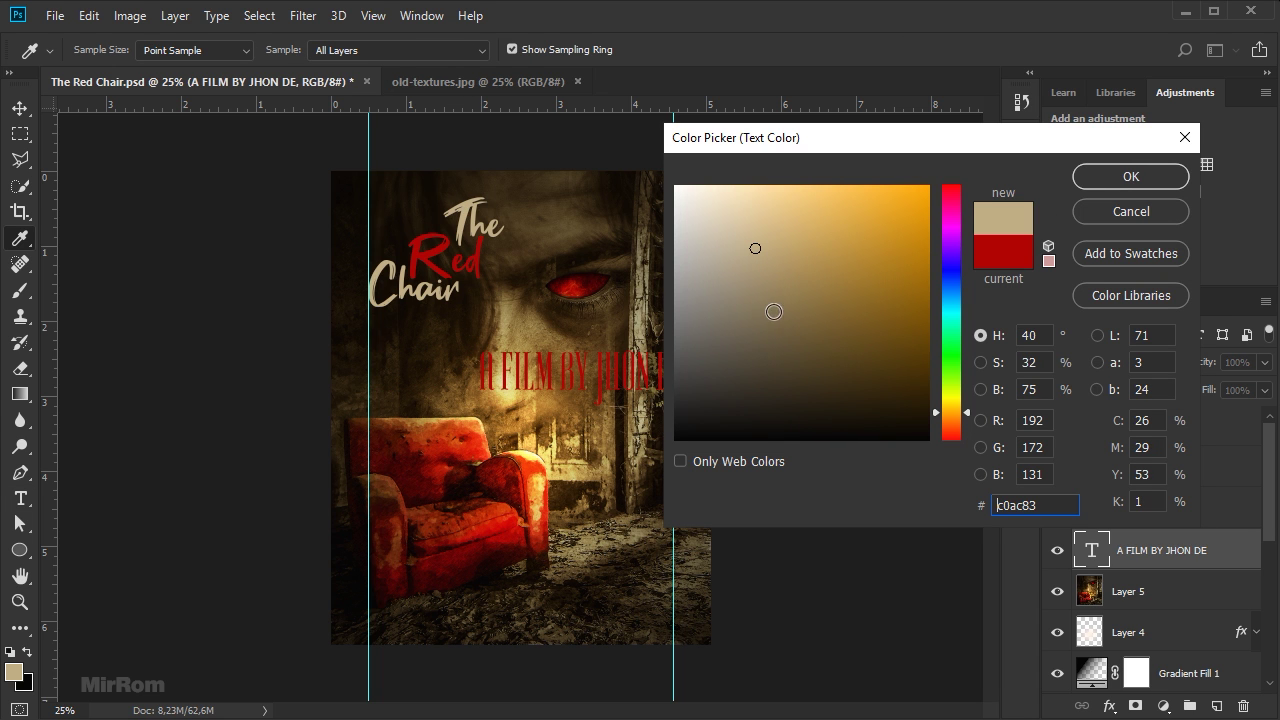
left_click(1100, 178)
key("ctrl+Return")
key("v")
left_click_drag(617, 382, 507, 367)
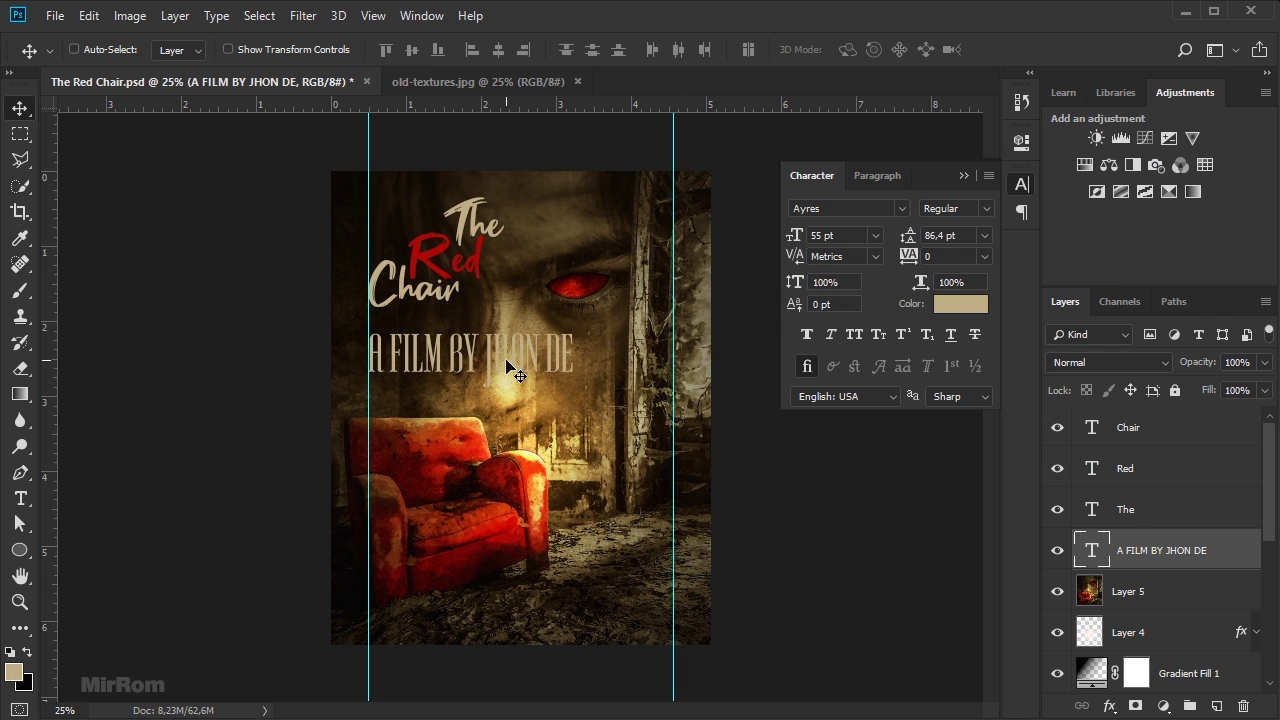
Set the credit line to 13 pt with 180 tracking and place it just under 'Chair'.
left_click(869, 182)
left_click(811, 175)
left_click(877, 235)
left_click(840, 339)
type("13")
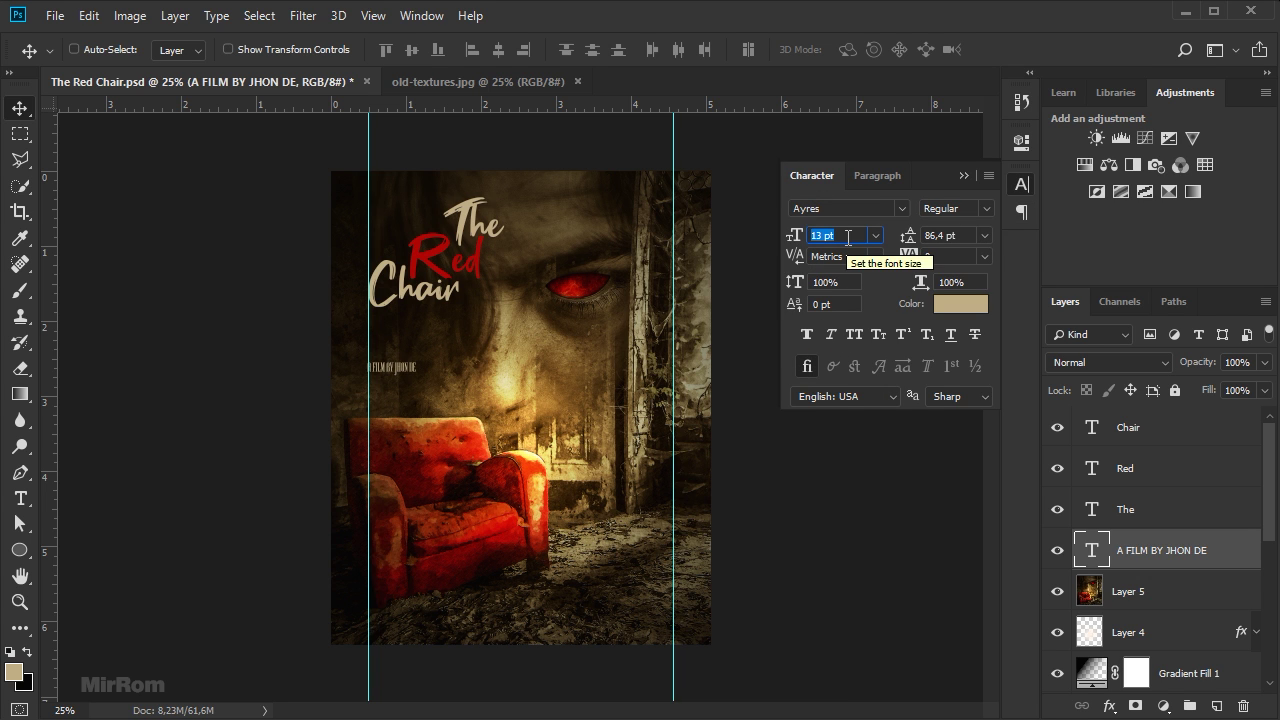
left_click(985, 257)
left_click(957, 477)
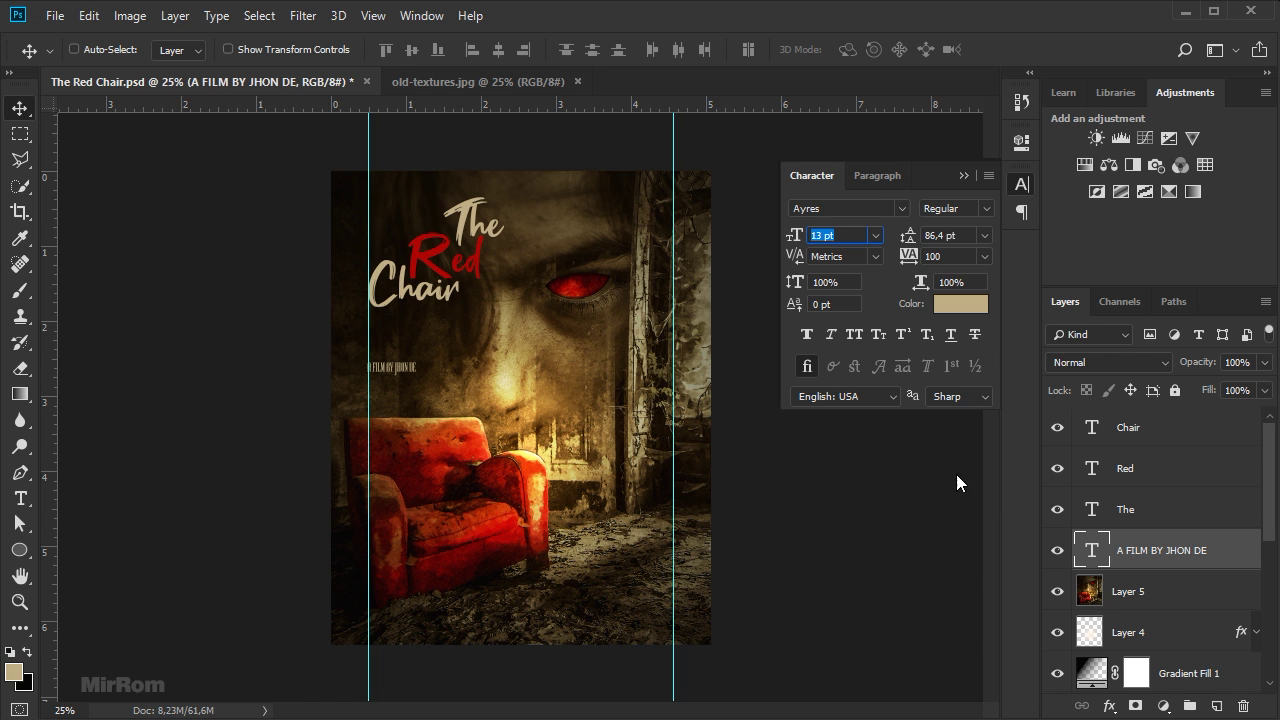
left_click(950, 256)
type("140")
key("Return")
key("Up")
key("Up")
key("Up")
key("Up")
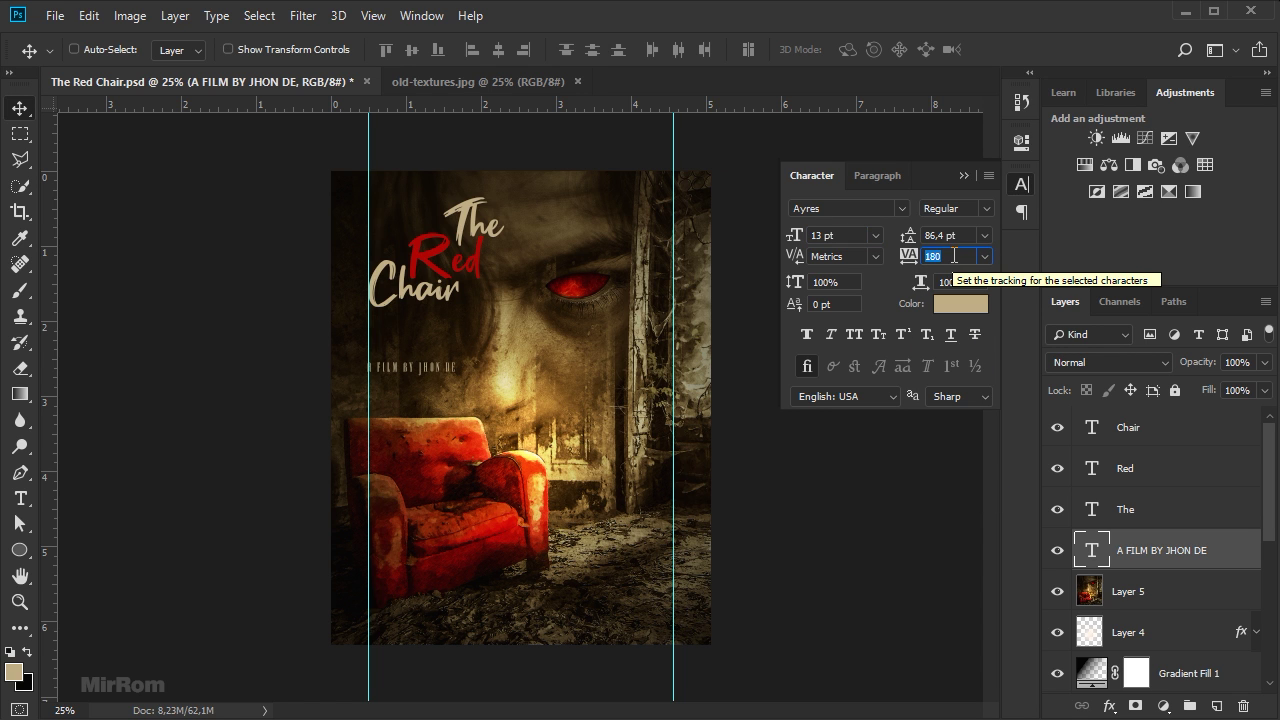
left_click_drag(492, 382, 490, 341)
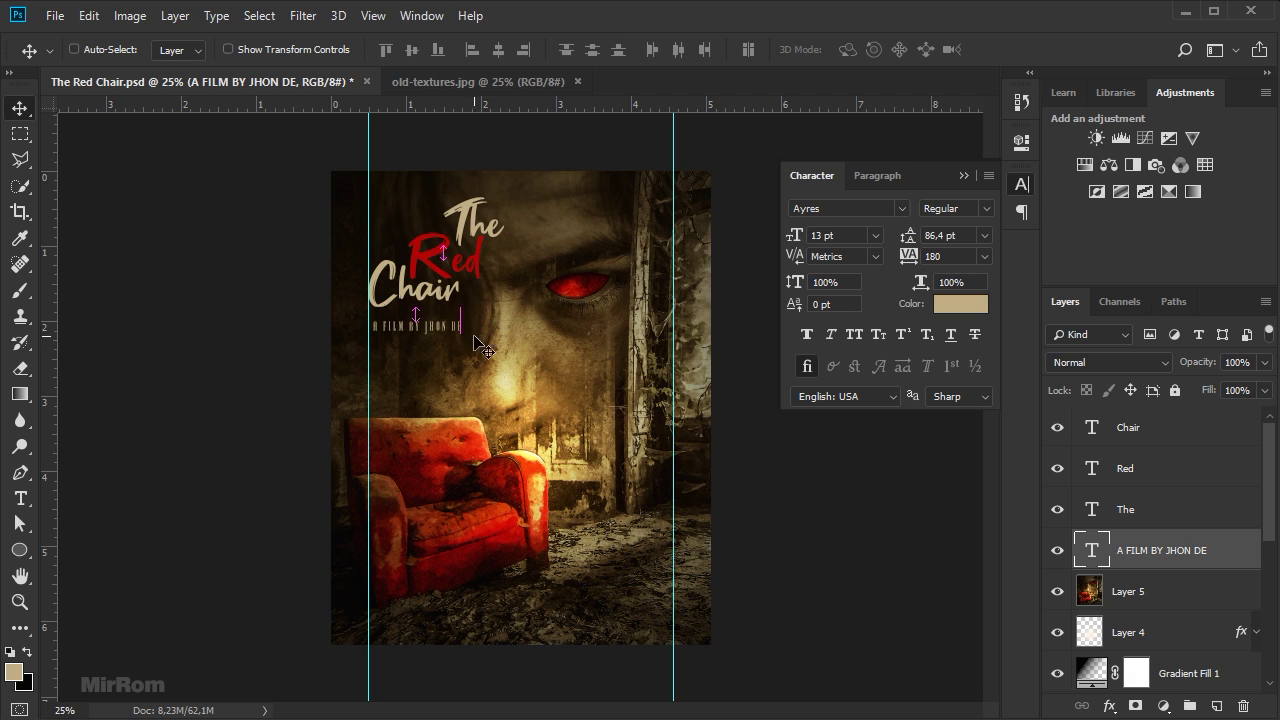
key("shift+Left")
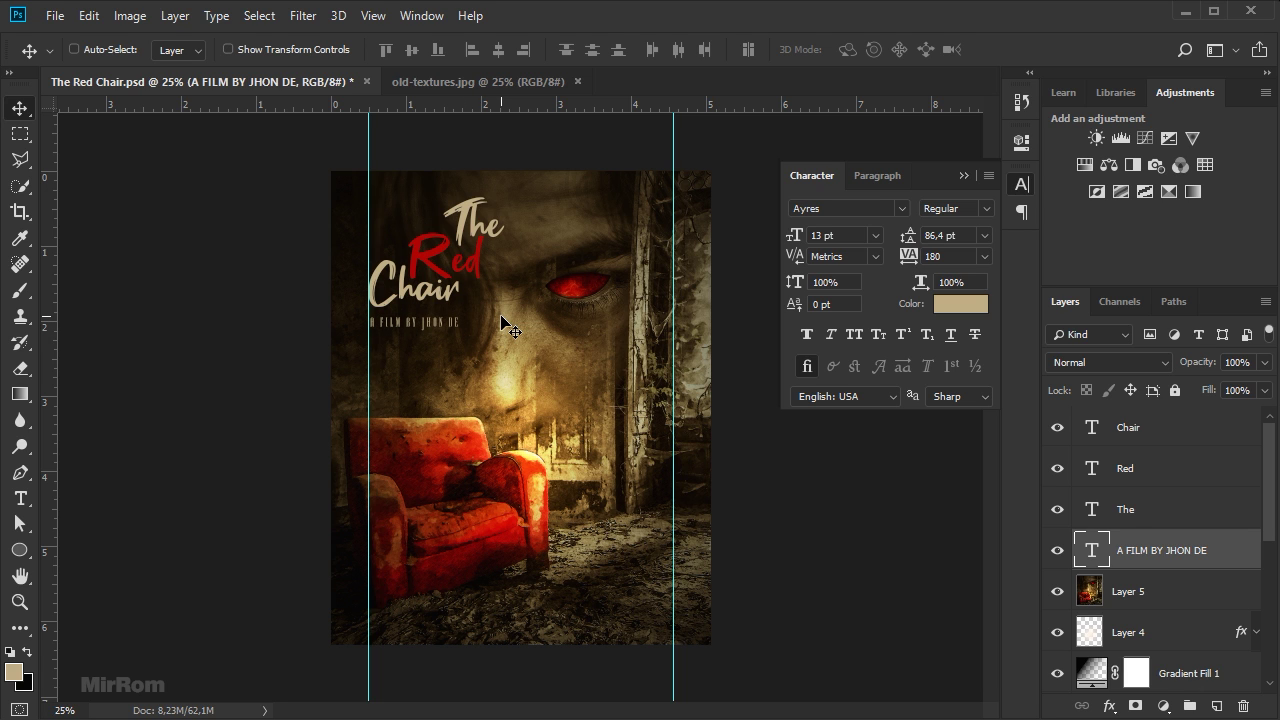
Add an AUGUST 23 date line in Decade and move it to the poster's bottom.
left_click(1135, 592)
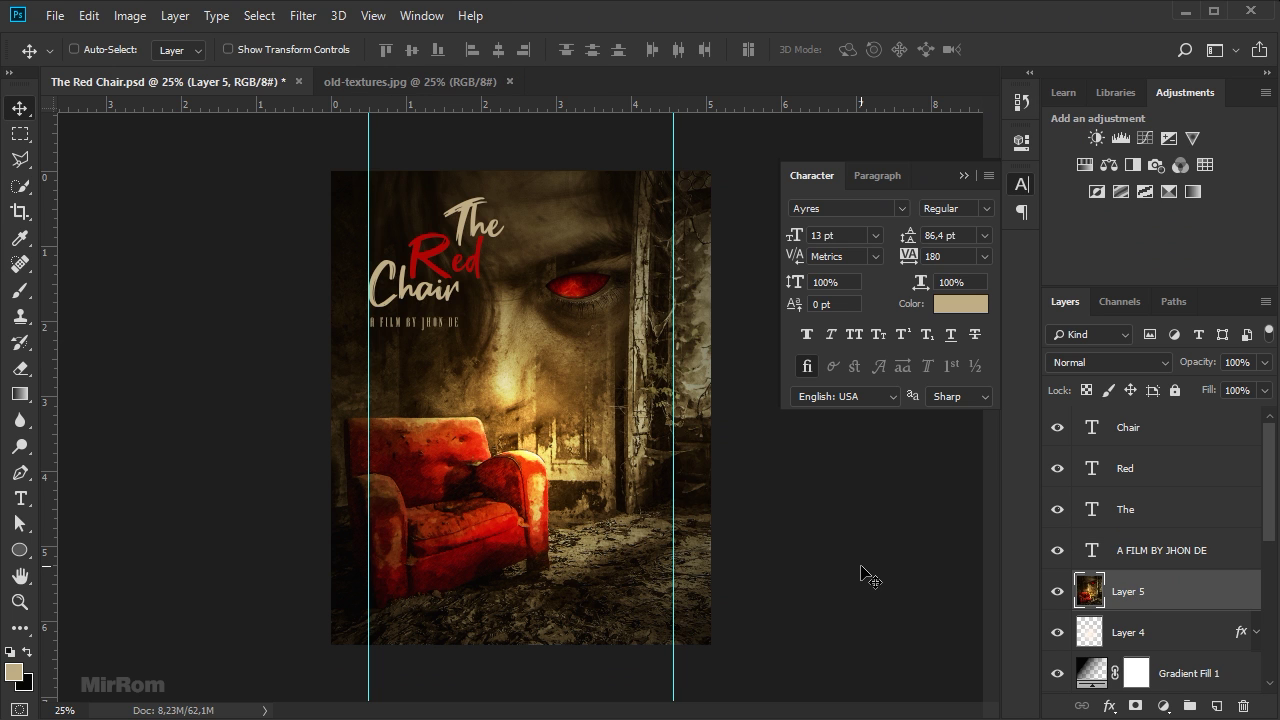
key("t")
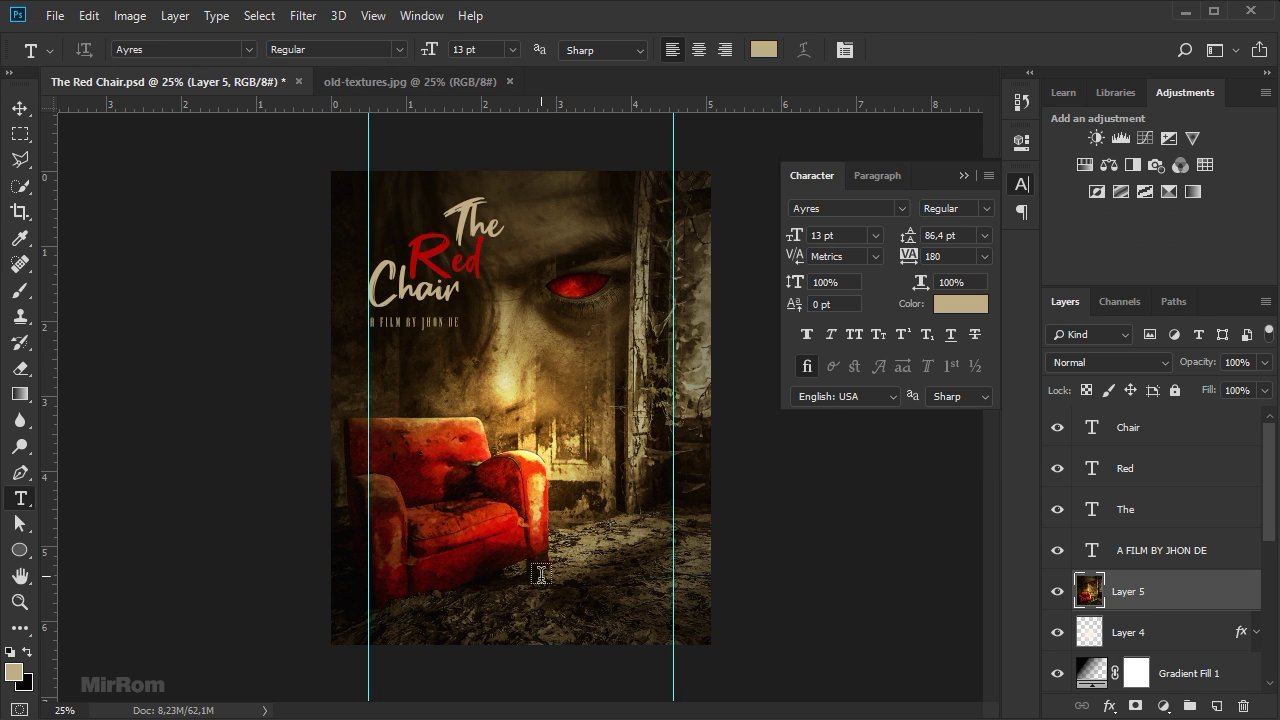
left_click(901, 208)
left_click(887, 292)
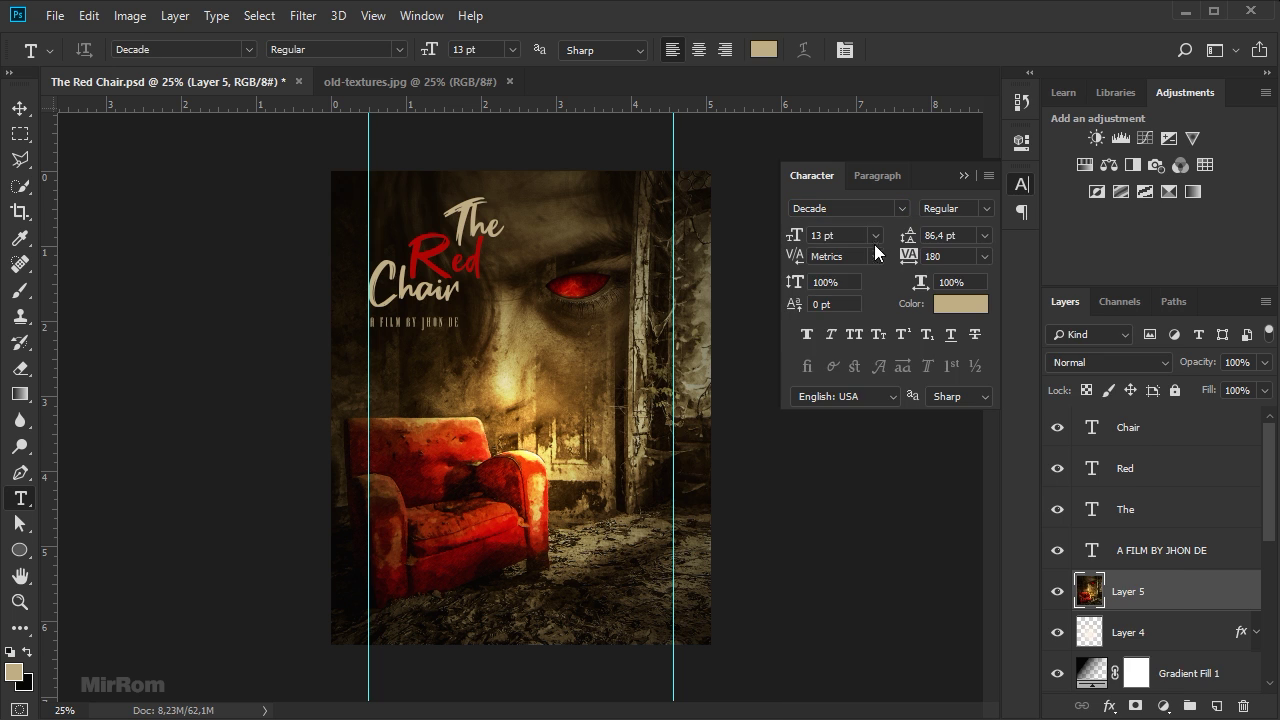
left_click(875, 235)
left_click(845, 395)
left_click(509, 506)
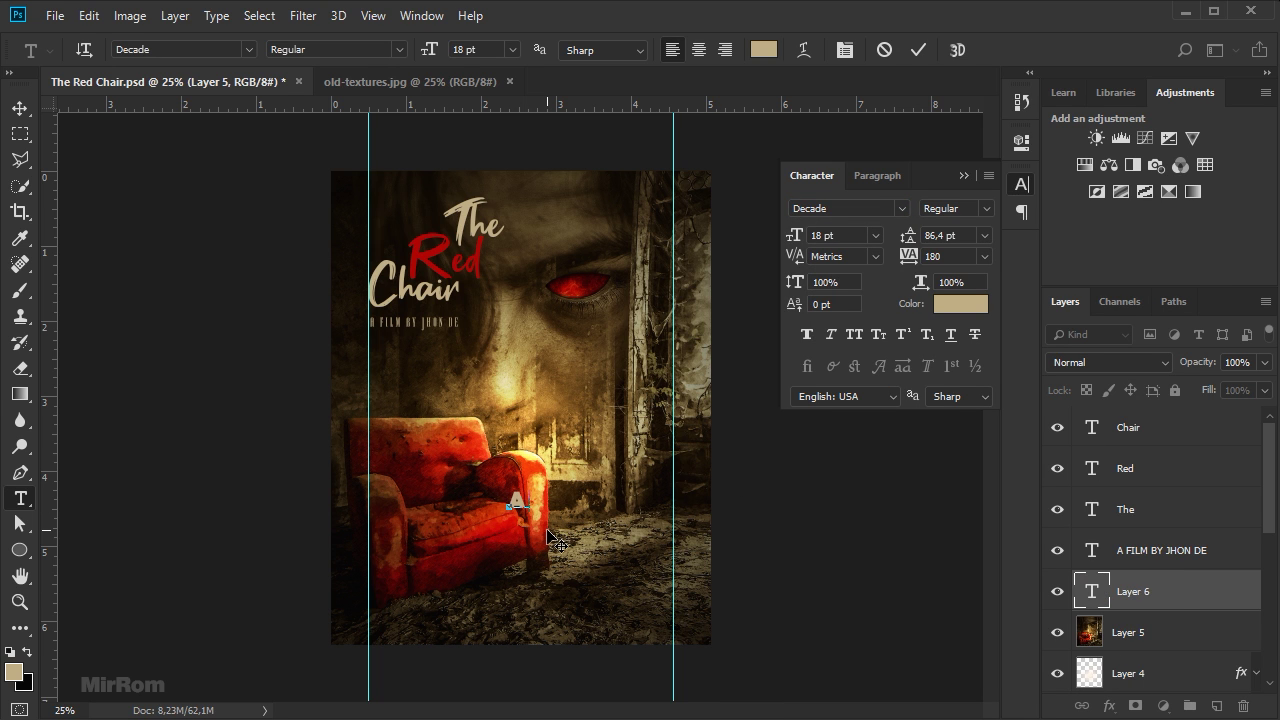
type("GUST 23")
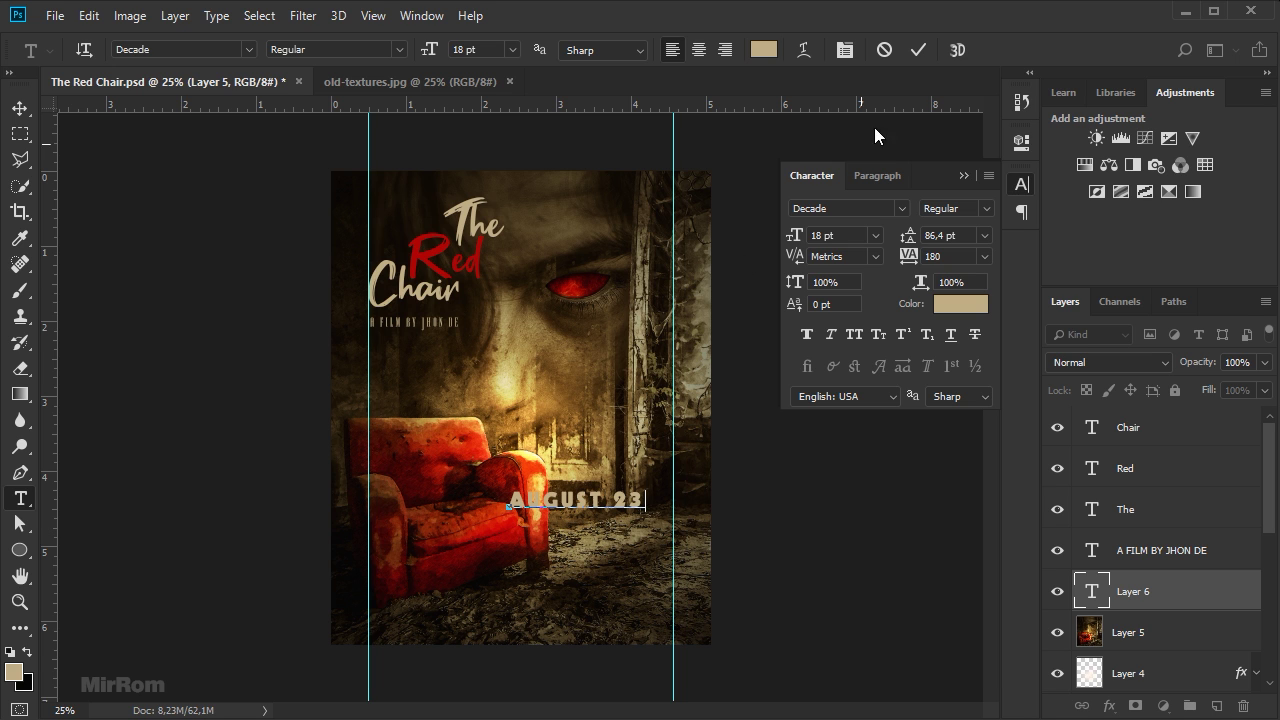
left_click(917, 50)
key("v")
left_click_drag(632, 514, 670, 624)
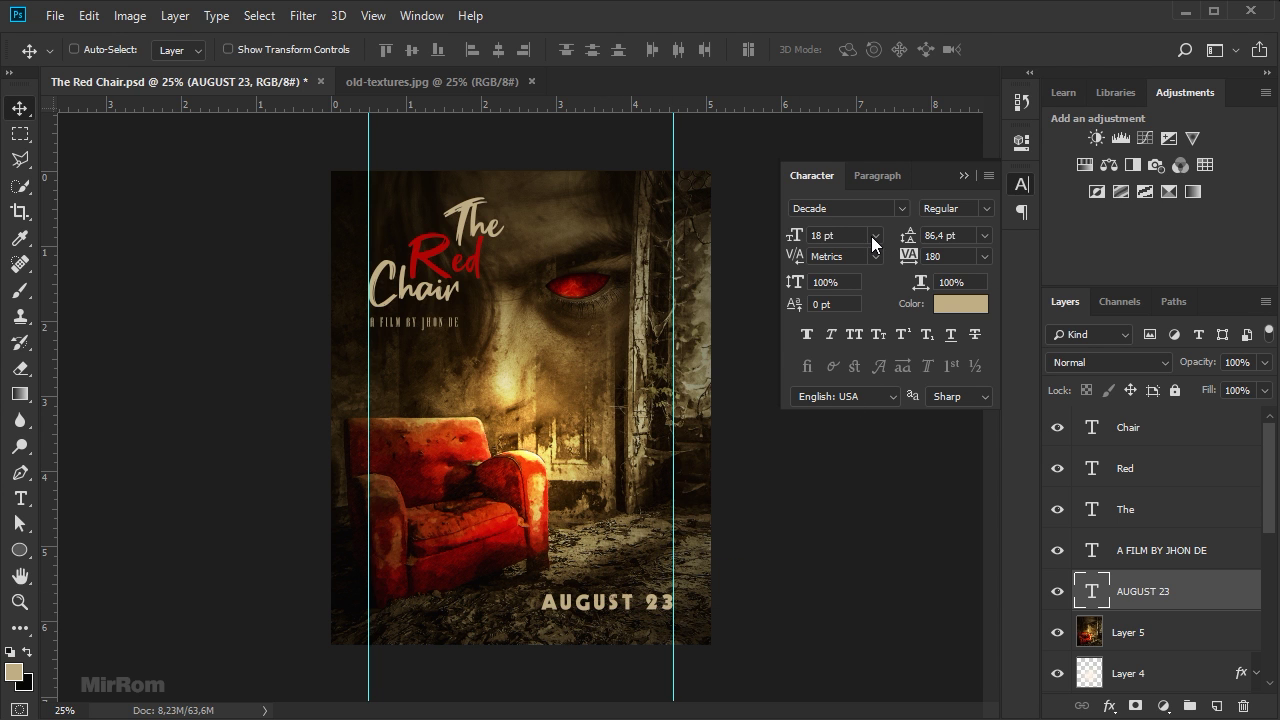
Make the date 20 pt, colour it the red sampled from 'Red', and nudge it right.
left_click(871, 236)
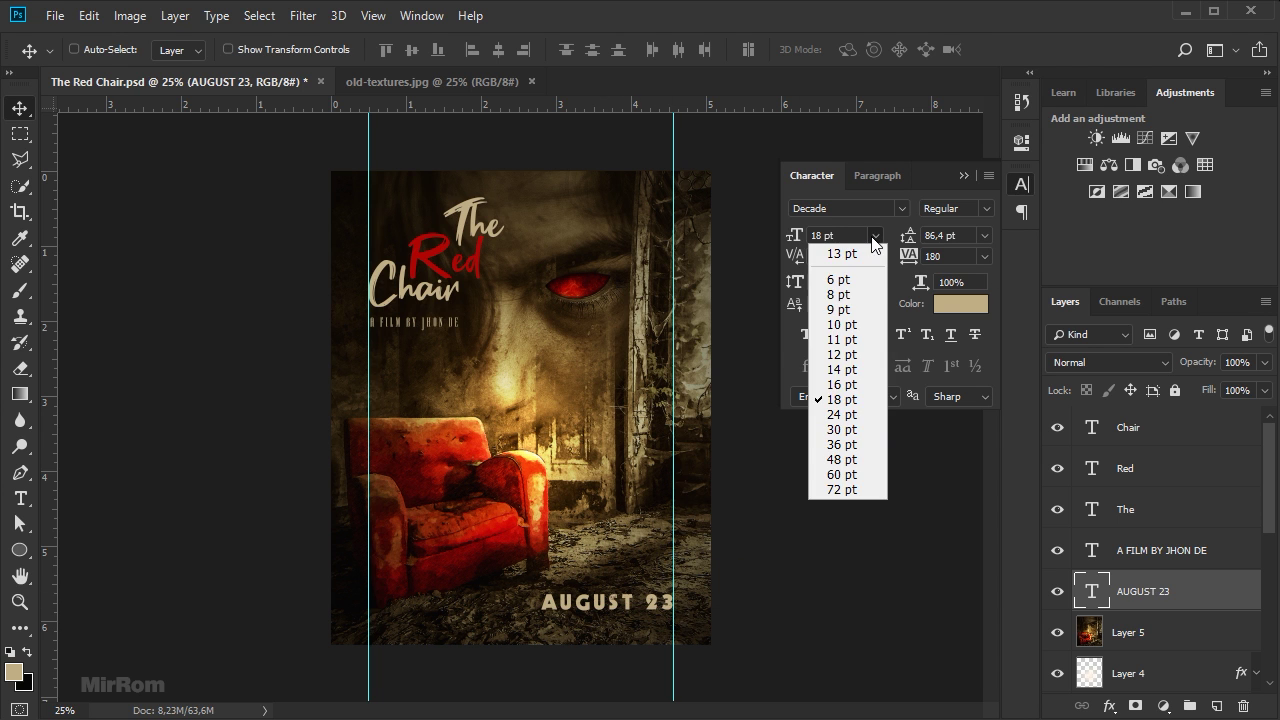
left_click(848, 414)
scroll(845, 235, "down", 1)
scroll(845, 235, "down", 2)
scroll(845, 235, "down", 1)
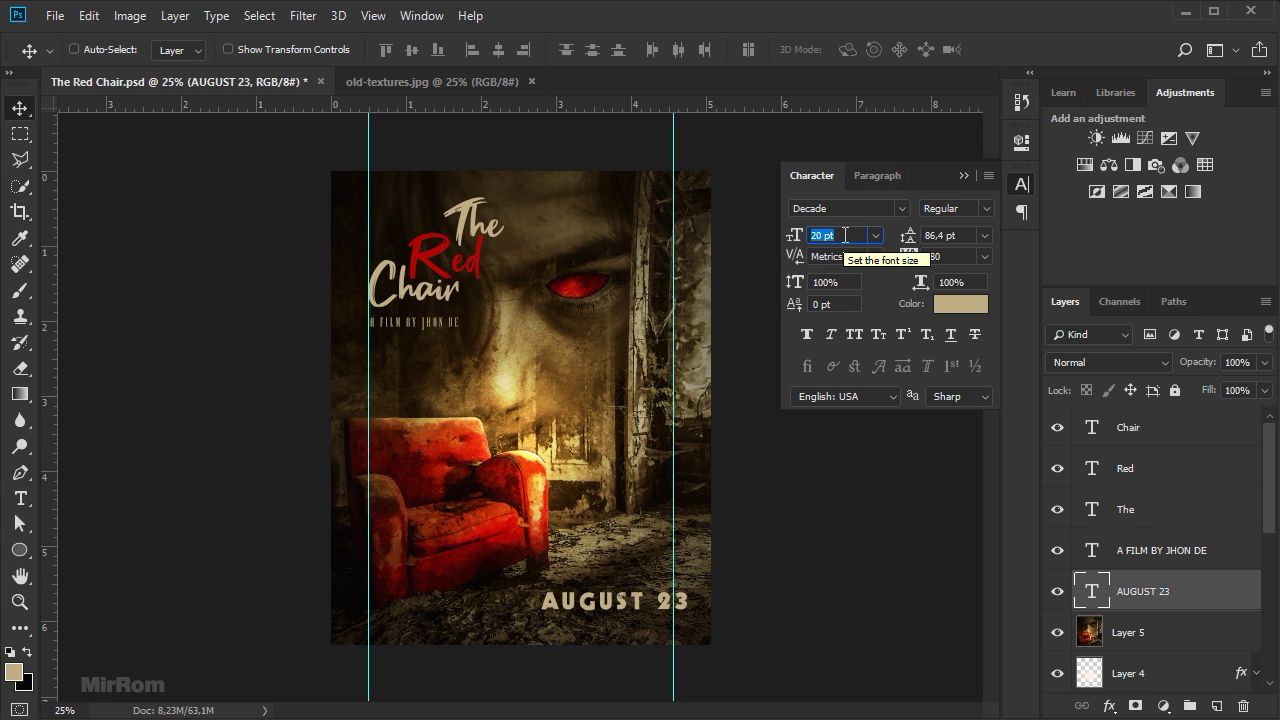
left_click(845, 235)
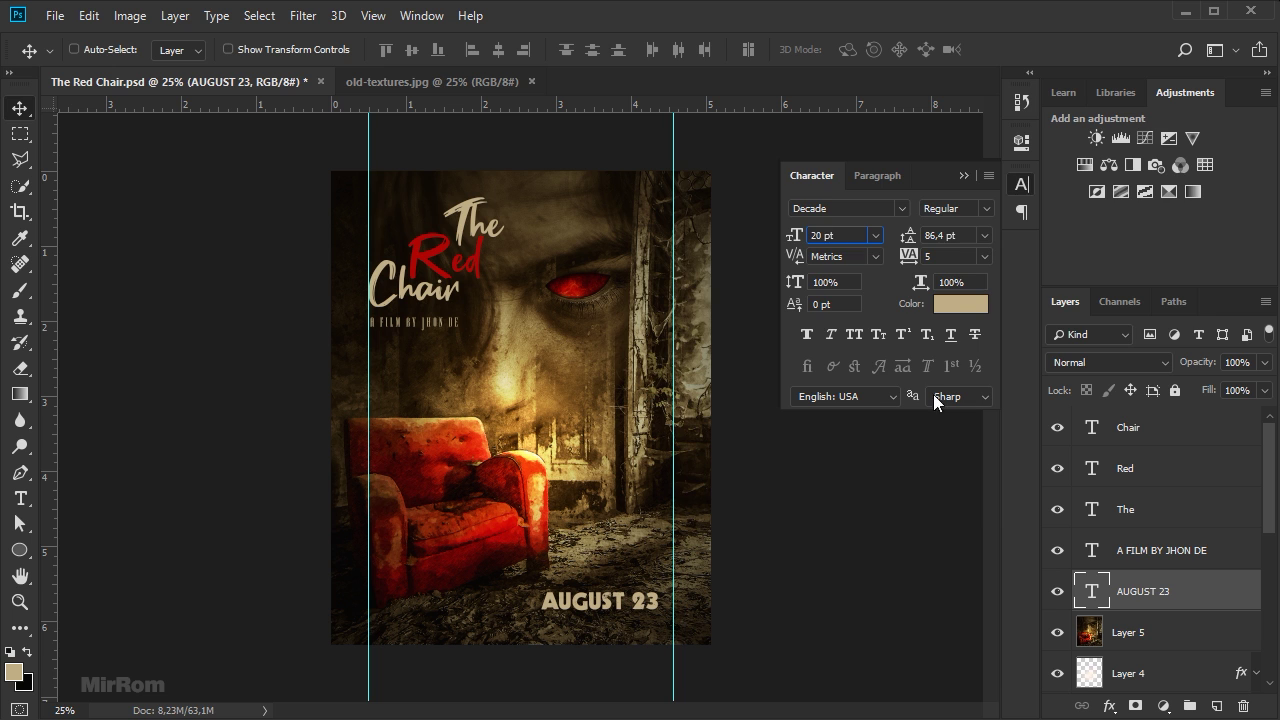
left_click(950, 306)
left_click(430, 251)
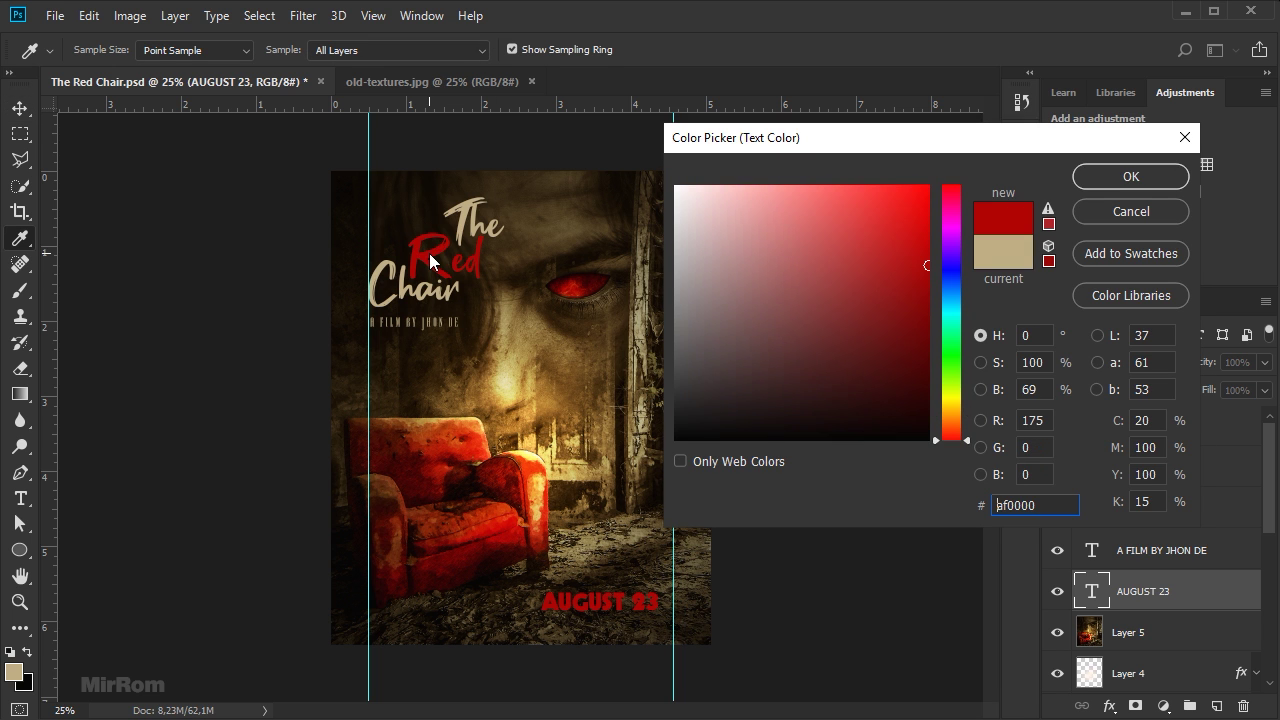
left_click(1131, 180)
key("shift+Right")
key("shift+Right")
key("shift+Right")
key("shift+Right")
key("shift+Right")
key("shift+Right")
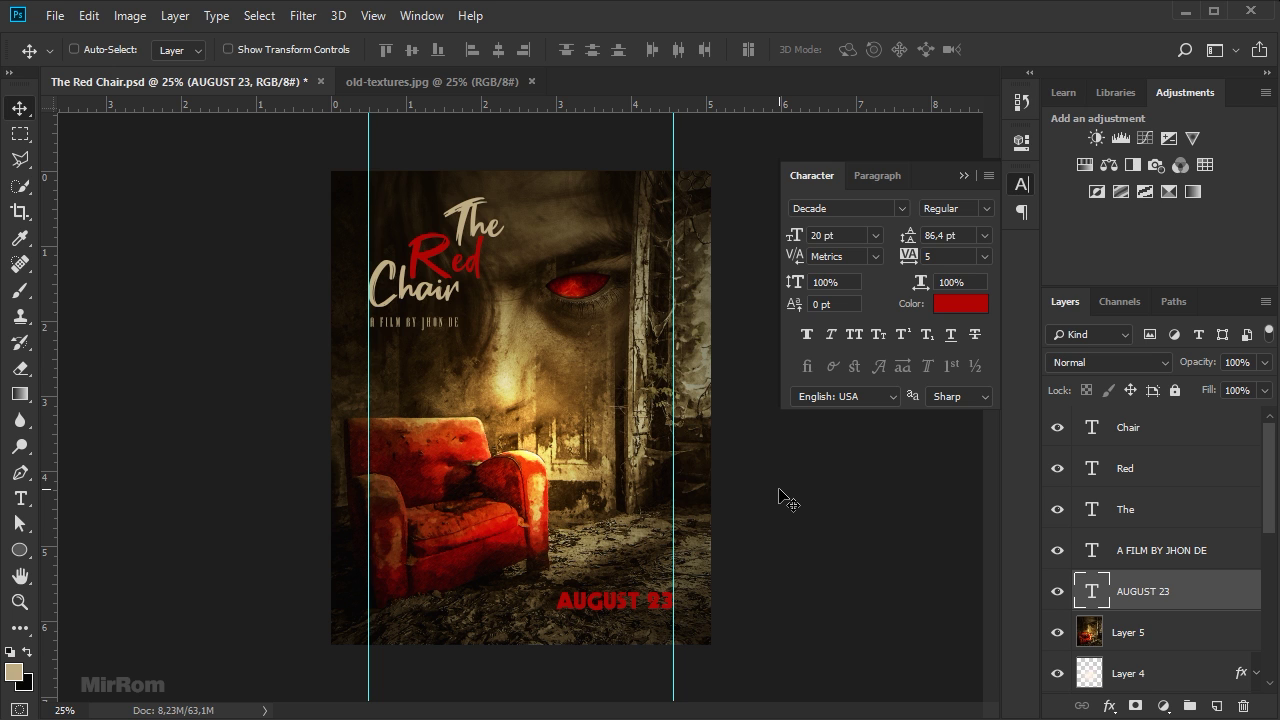
Paste the Footer_Text credits group and place it below AUGUST 23 on canvas and in the layer stack.
key("ctrl+v")
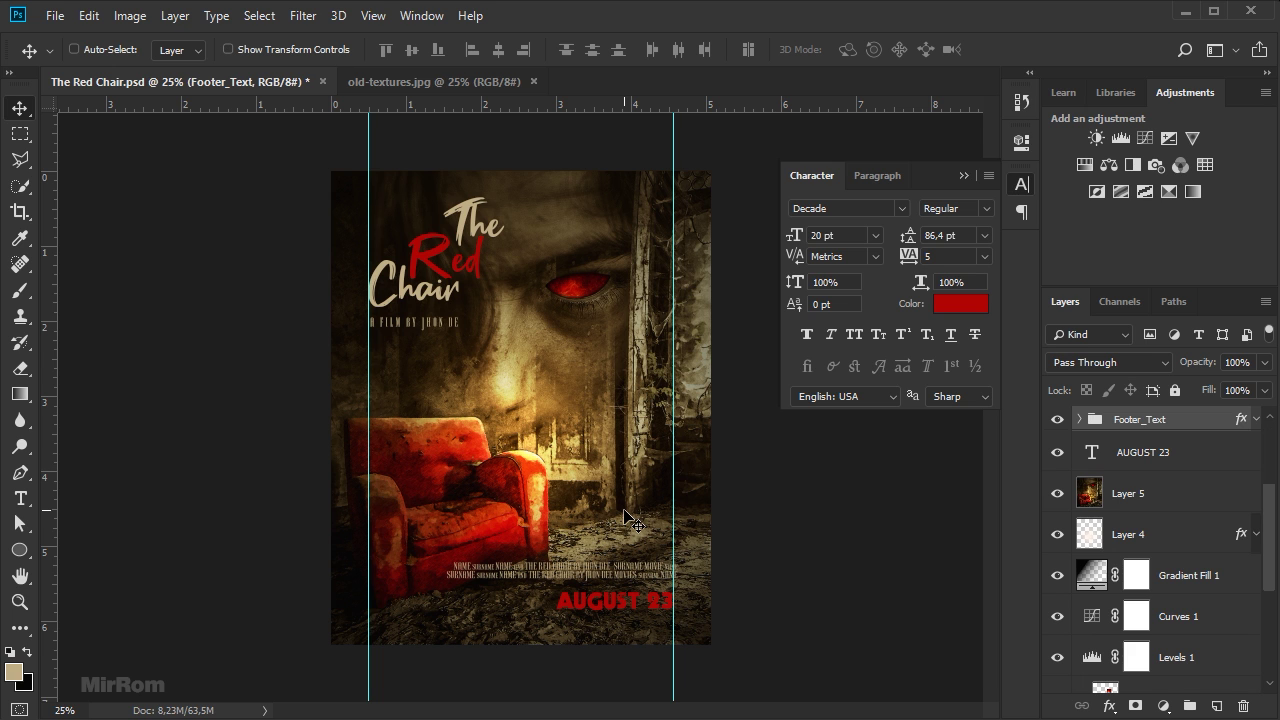
left_click_drag(623, 510, 649, 619)
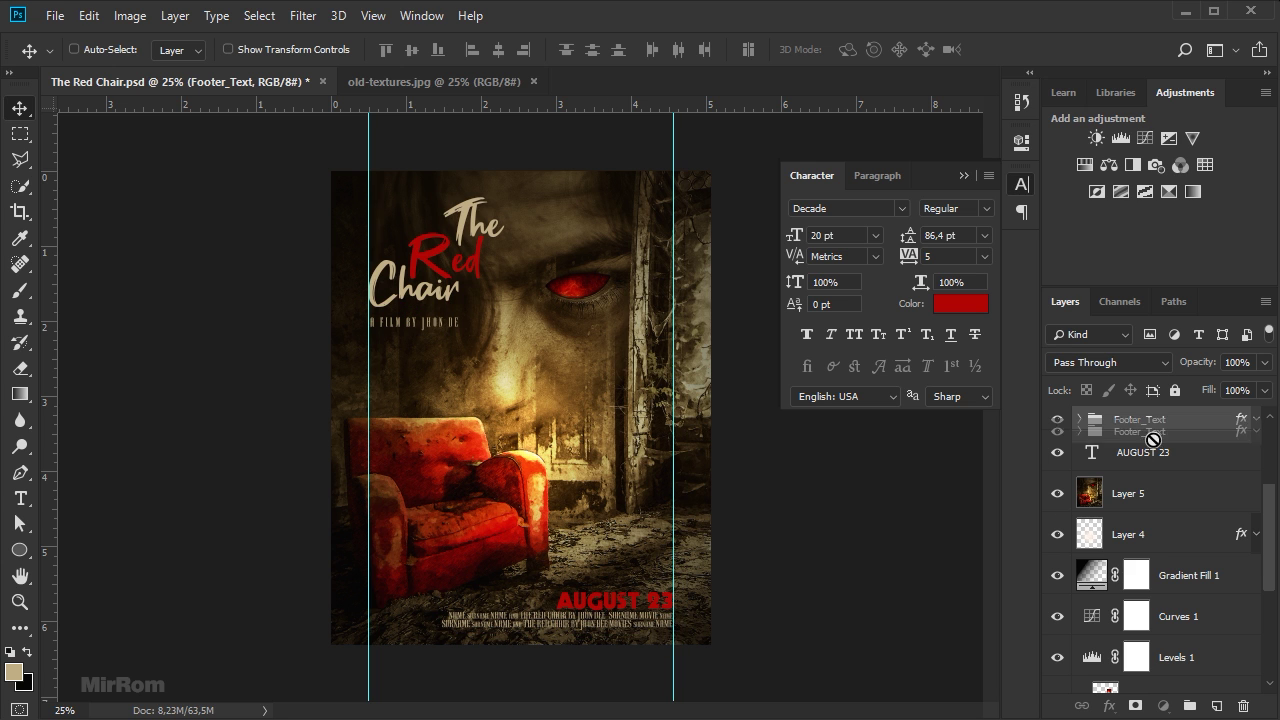
left_click_drag(1152, 424, 1155, 467)
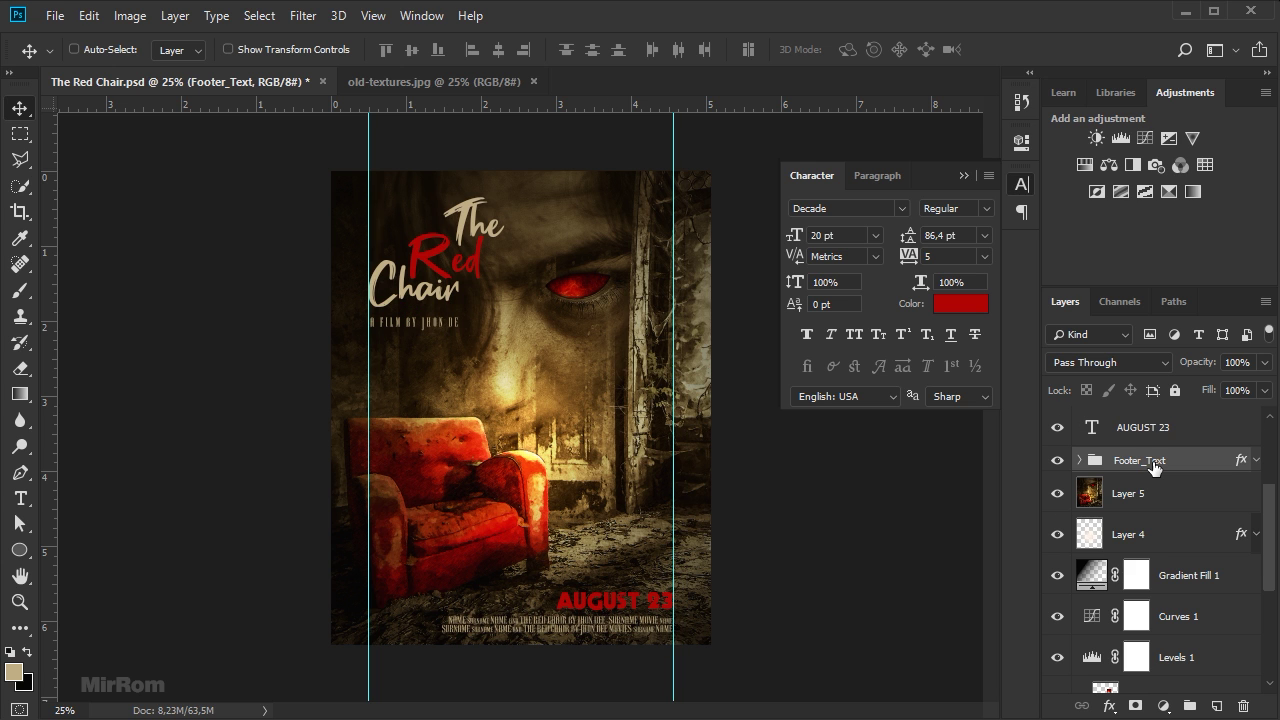
scroll(505, 215, "up", 1)
scroll(500, 225, "up", 1)
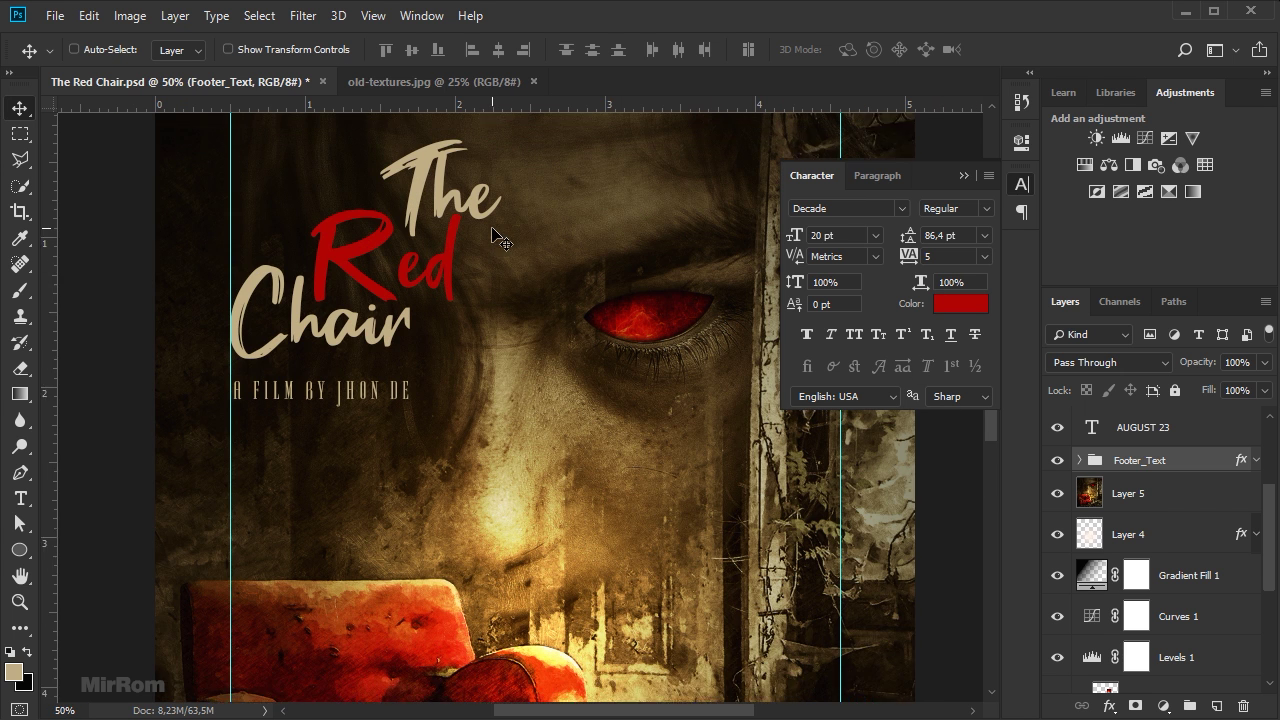
left_click(964, 175)
scroll(596, 290, "down", 1)
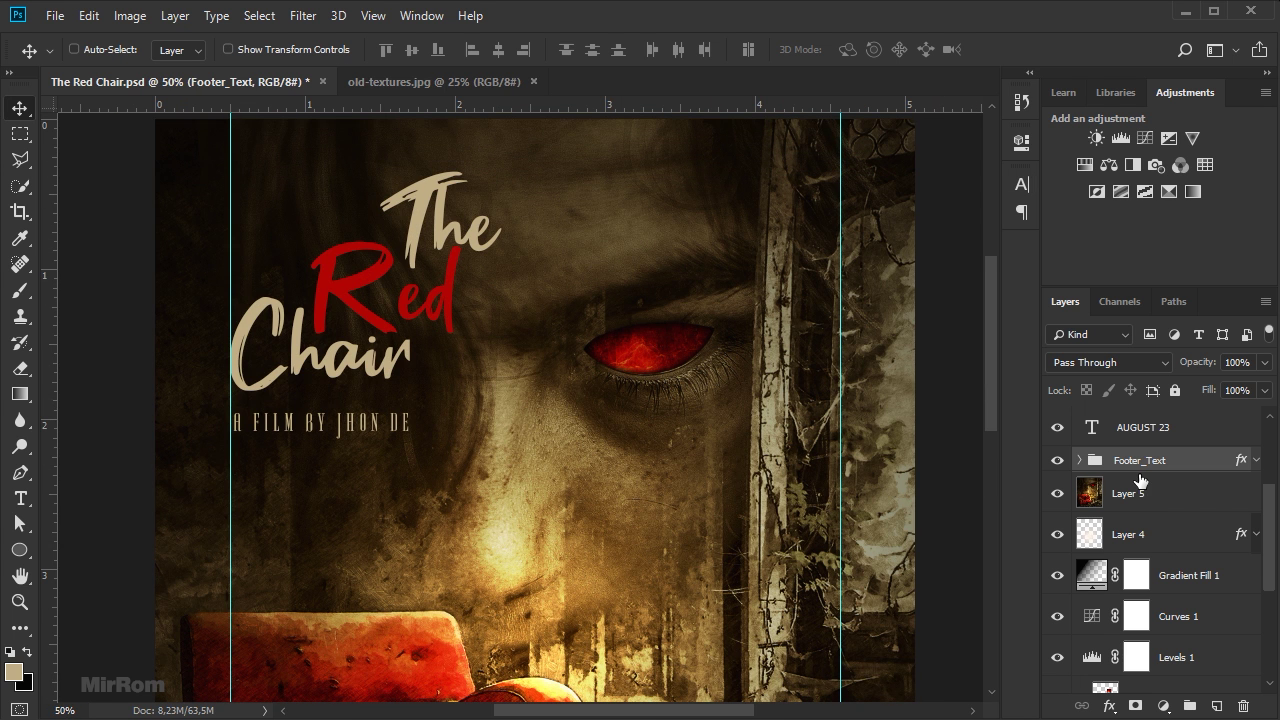
Add a Drop Shadow effect to the 'The' title layer.
scroll(1142, 480, "up", 3)
left_click(1172, 519)
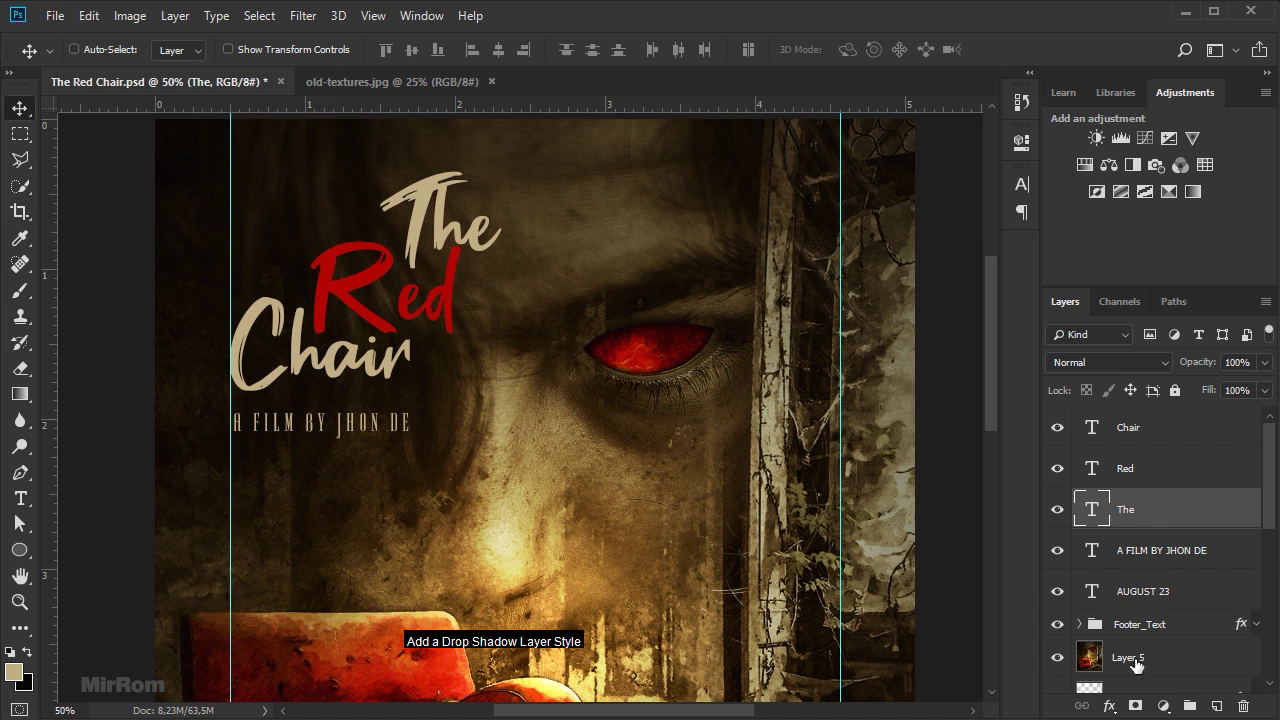
left_click(1109, 706)
left_click(1125, 690)
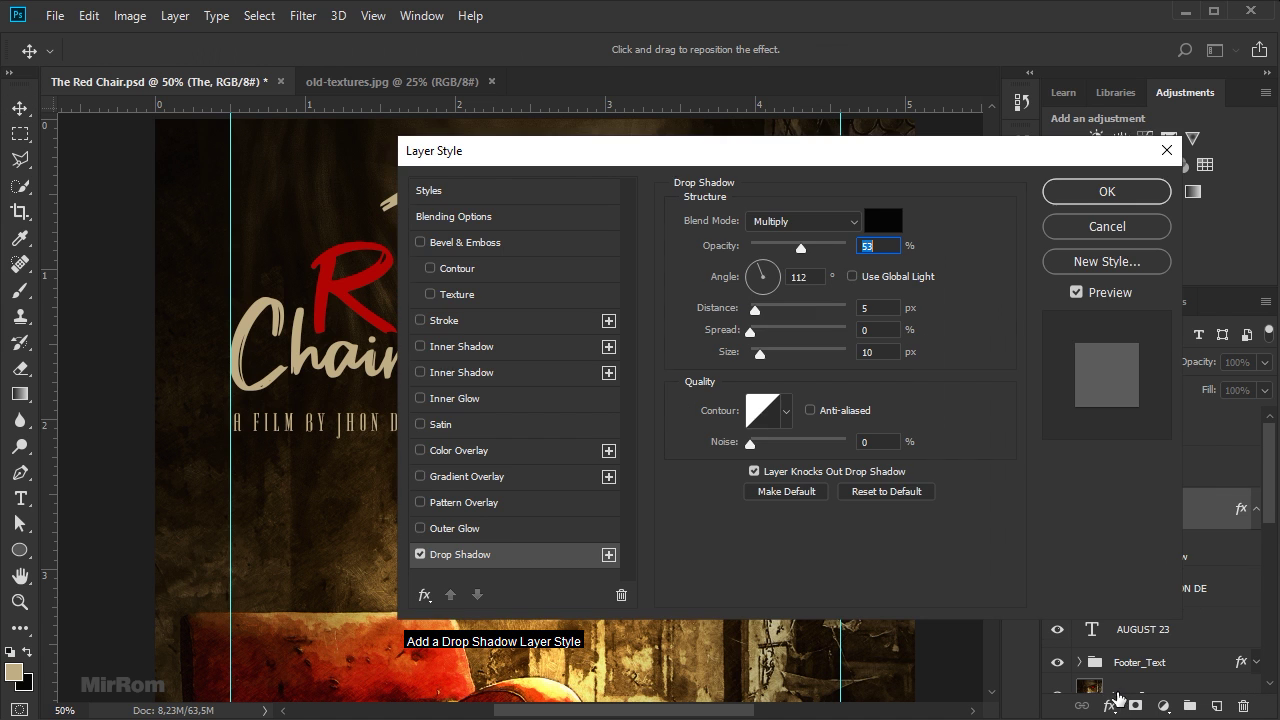
left_click_drag(509, 157, 616, 162)
Raise the shadow opacity to 82% and set its distance to 6 px.
key("Up")
left_click(994, 249)
key("Up")
key("Up")
key("Up")
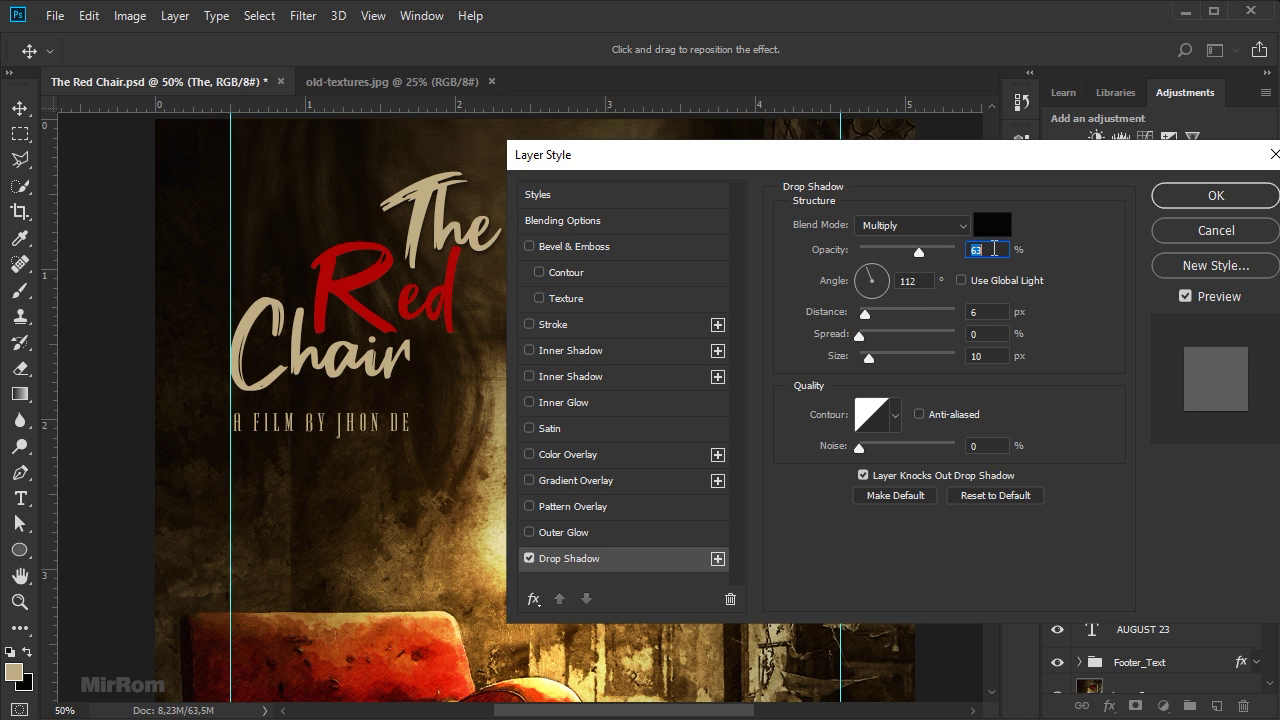
key("Up")
key("Up")
key("Up")
left_click(988, 312)
key("Up")
key("Down")
Set the shadow size to 9 px, keep it black, and apply the effect.
left_click(991, 356)
key("Up")
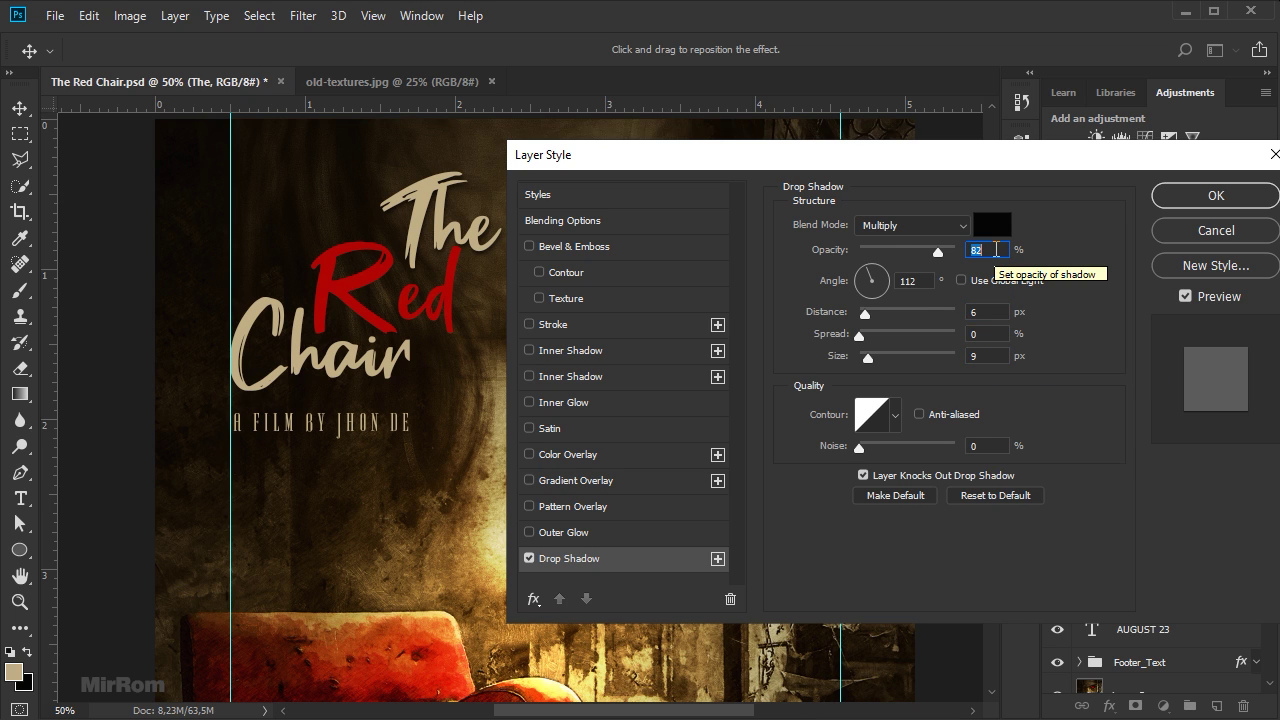
left_click(992, 225)
left_click(1088, 177)
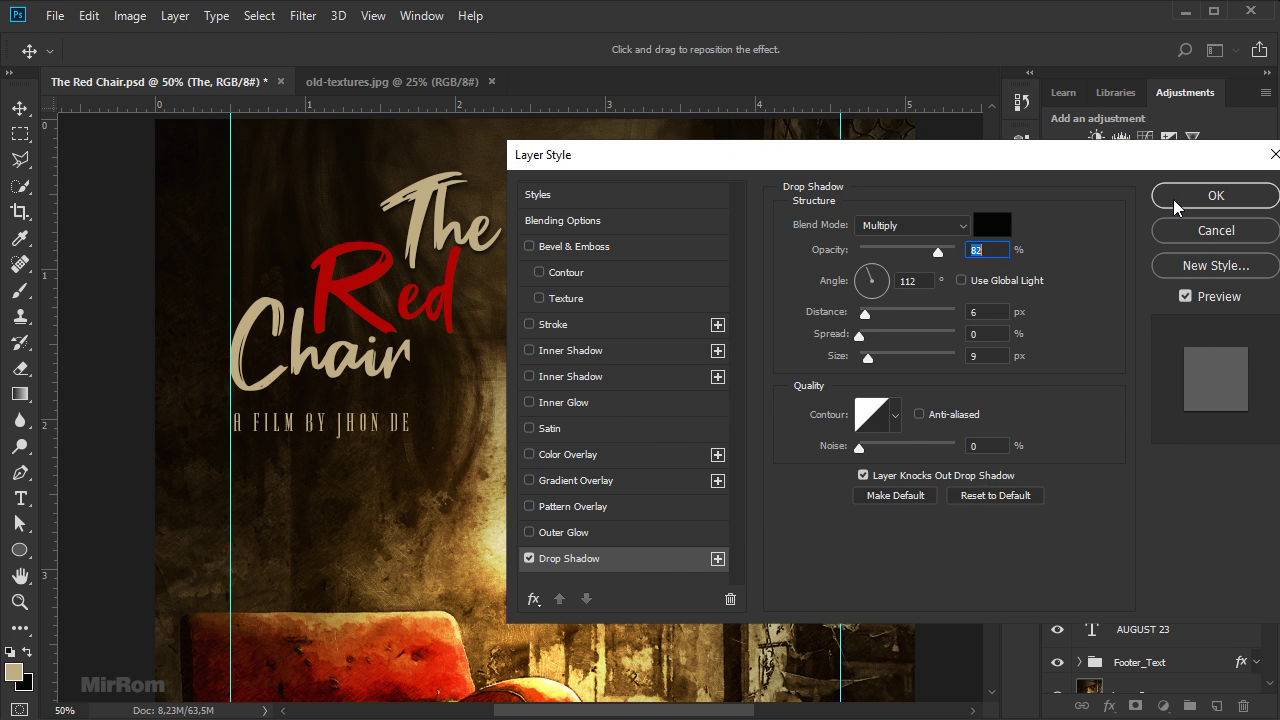
left_click(1173, 199)
left_click(1256, 510)
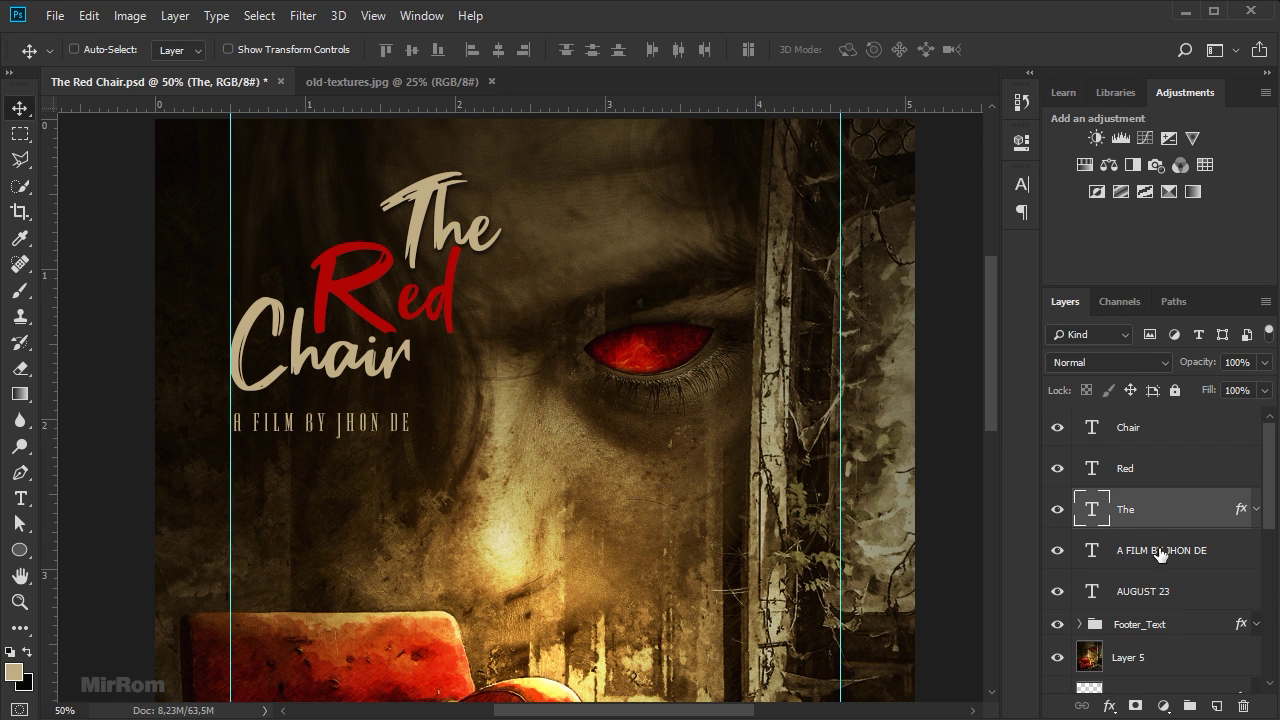
Copy the drop shadow layer style from the 'The' layer.
left_click_drag(720, 712, 776, 712)
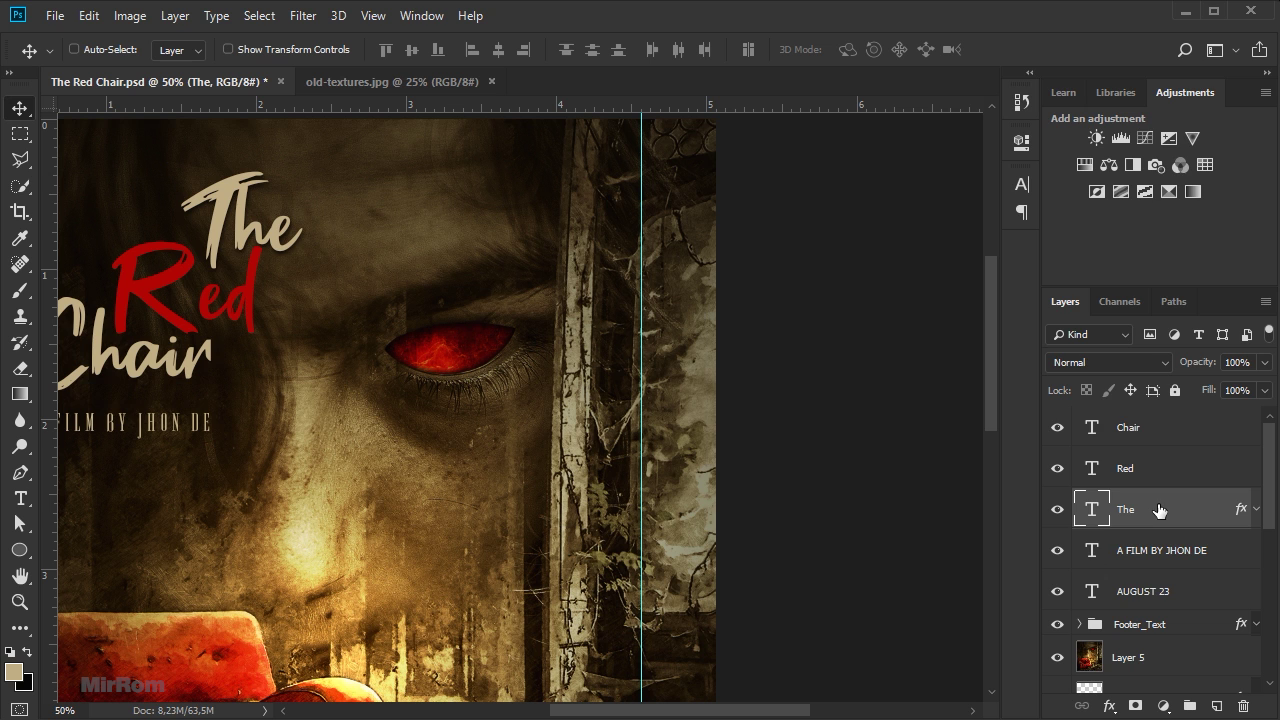
right_click(1192, 511)
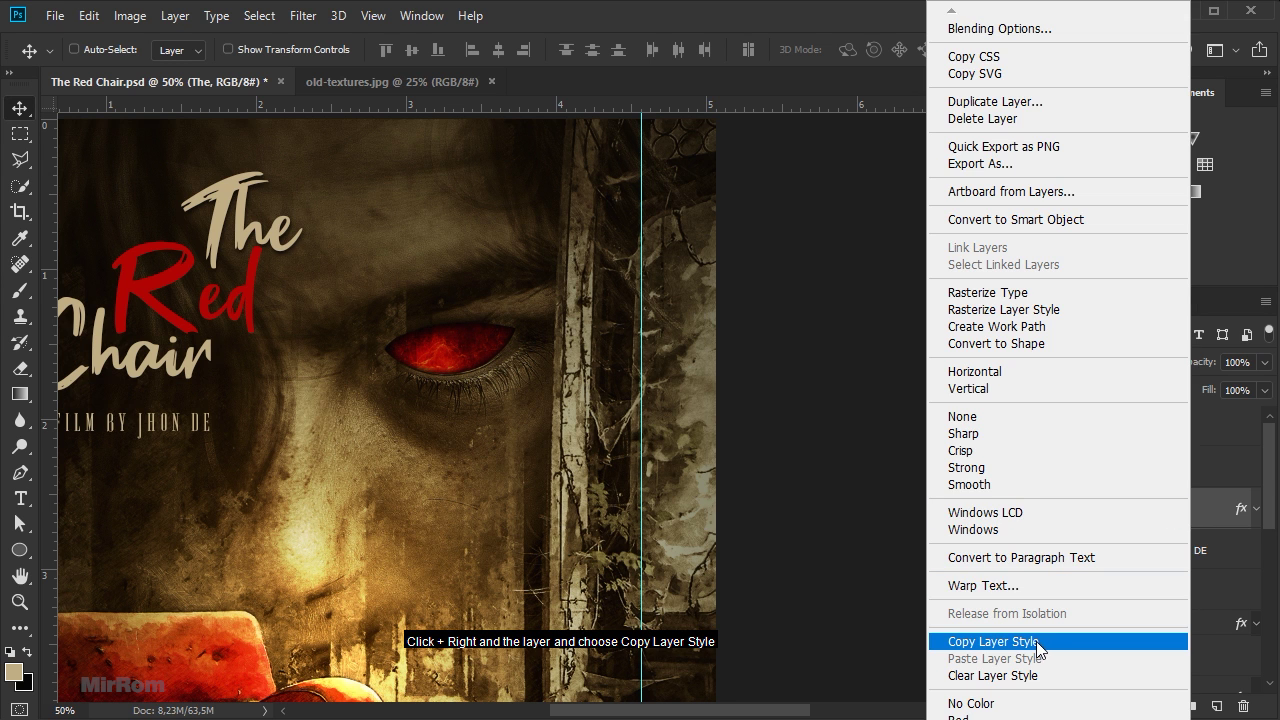
left_click(1036, 641)
left_click_drag(806, 711, 796, 711)
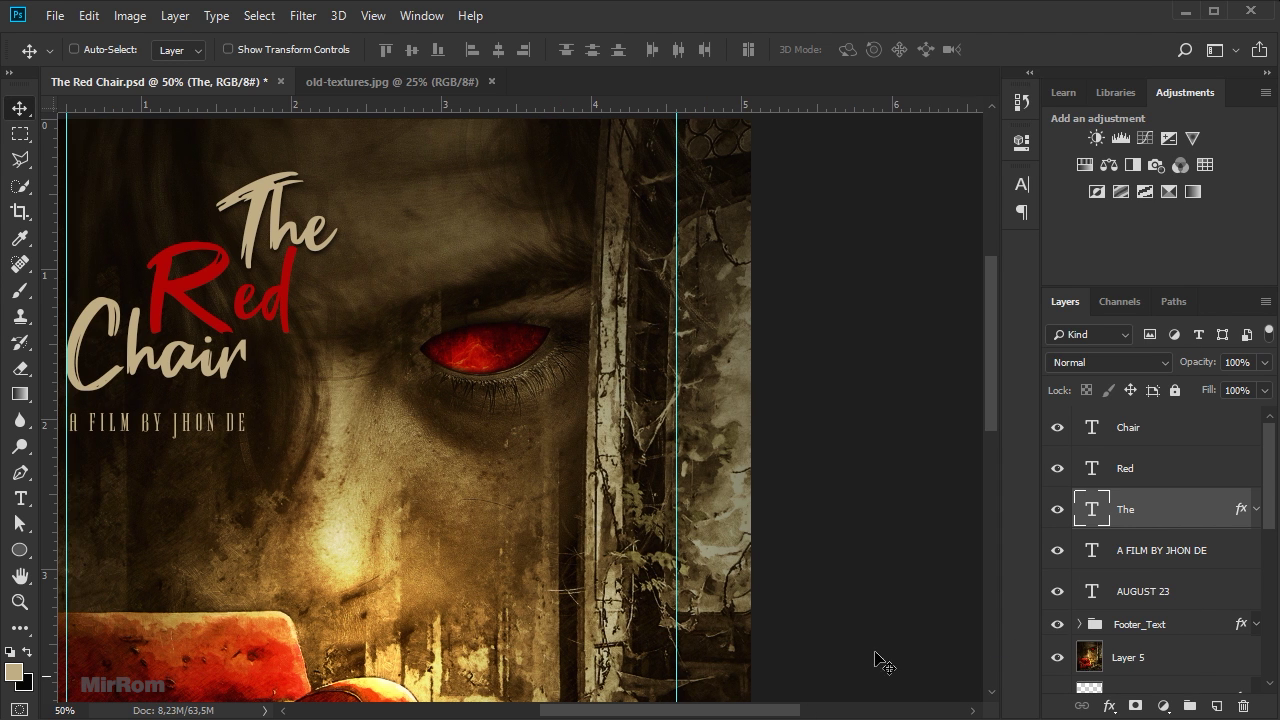
Paste the drop shadow onto the Red, Chair and AUGUST 23 layers.
left_click(1137, 478)
left_click(1160, 432, "ctrl")
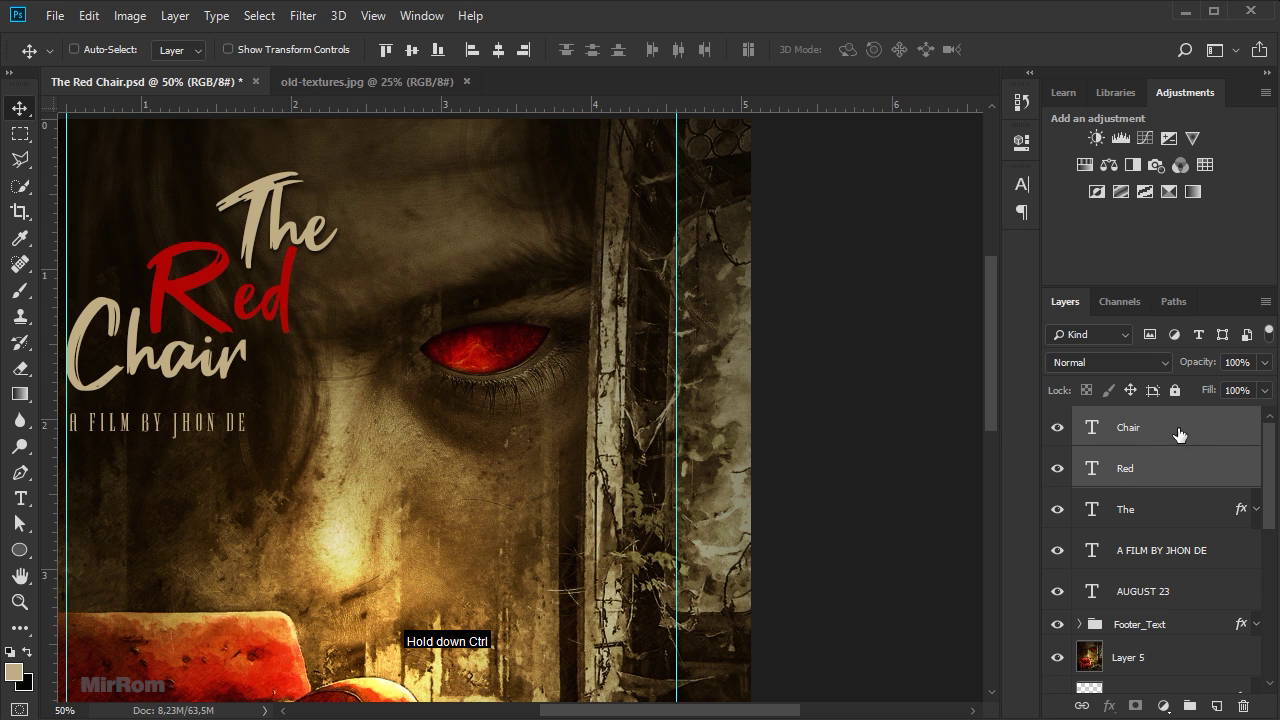
scroll(1152, 595, "down", 1)
left_click(1145, 552, "ctrl")
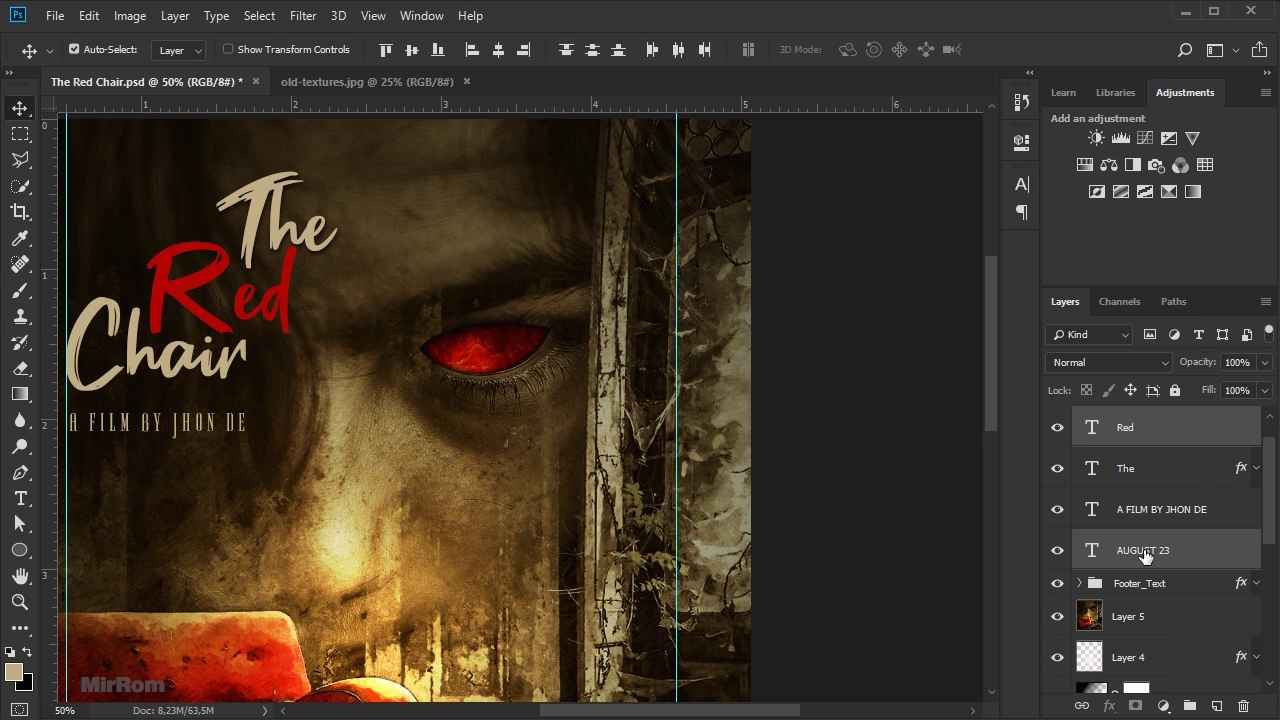
scroll(1160, 500, "up", 1)
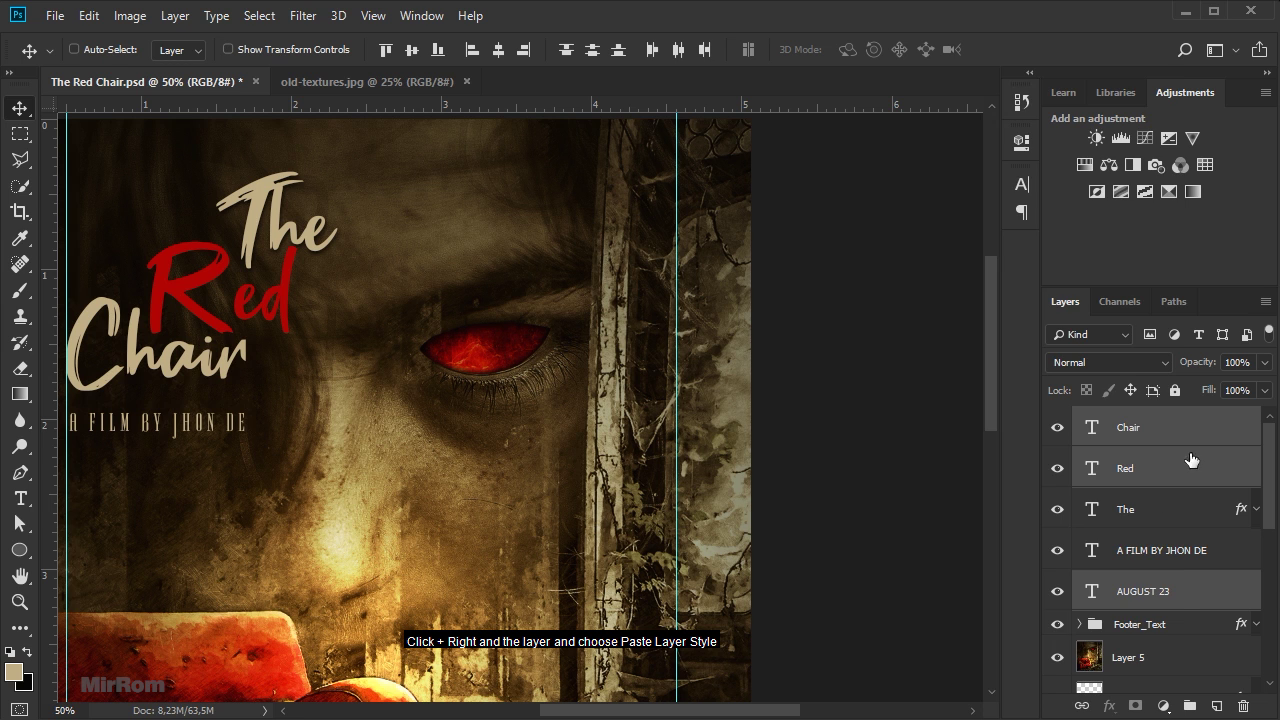
right_click(1186, 424)
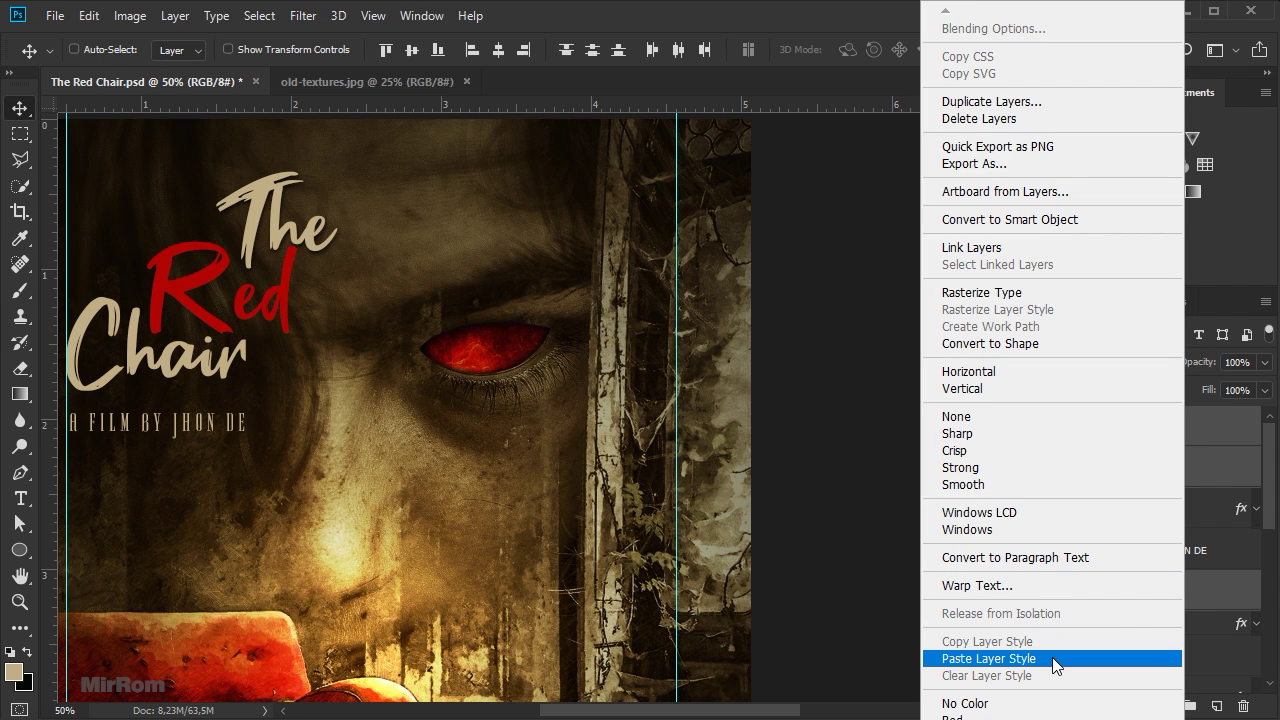
left_click(1052, 659)
Collapse the Chair, Red and AUGUST 23 effects lists and zoom out to the whole poster.
left_click(1257, 427)
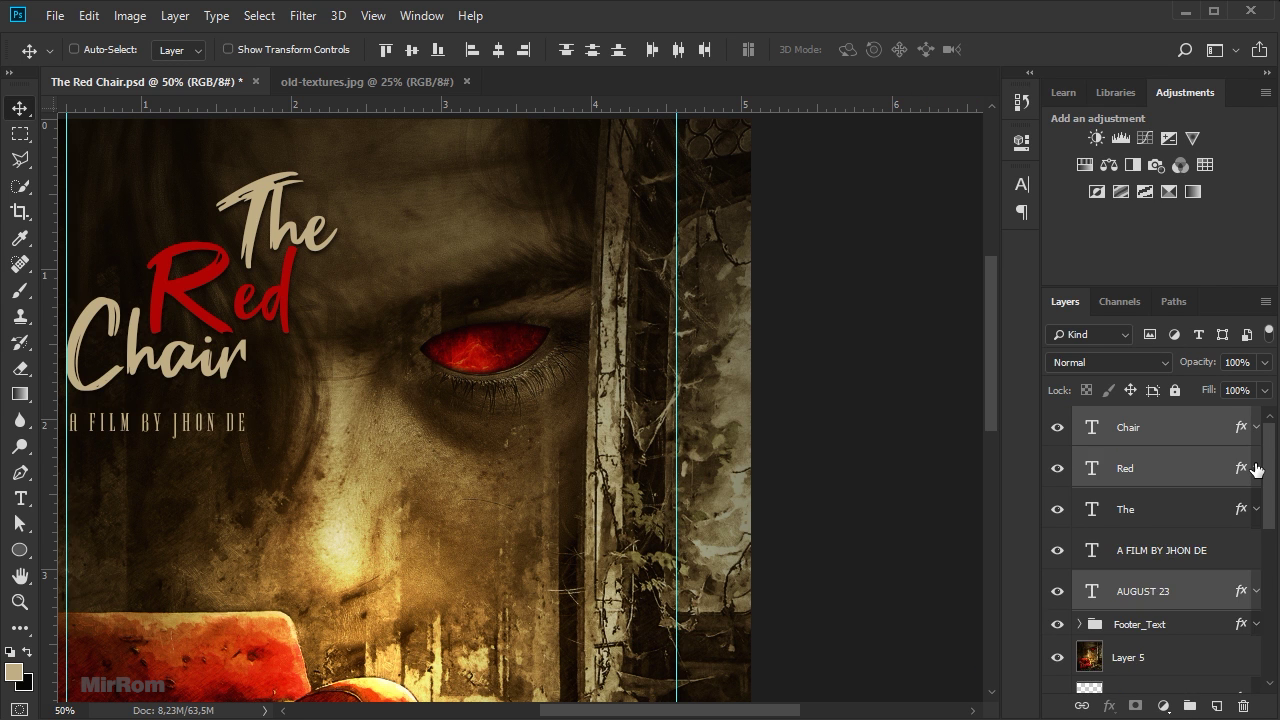
left_click(1256, 465)
left_click(1257, 427)
left_click(1256, 468)
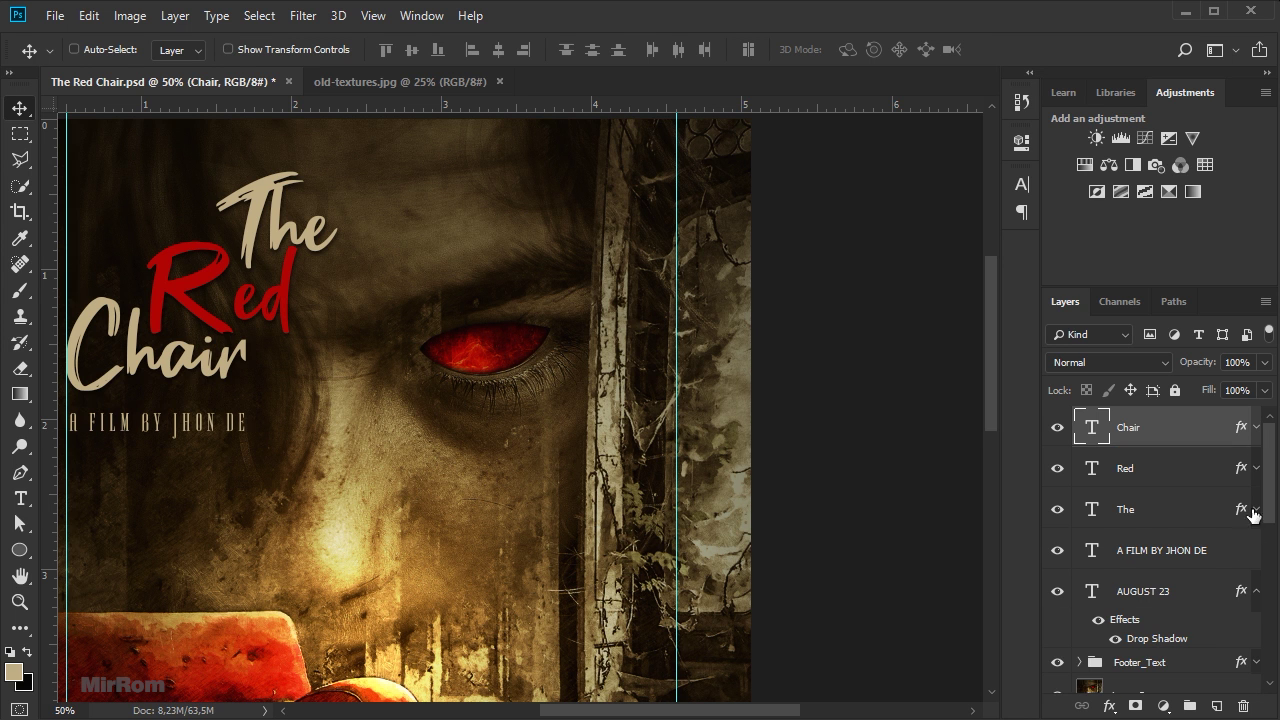
left_click(1256, 593)
key("ctrl+minus")
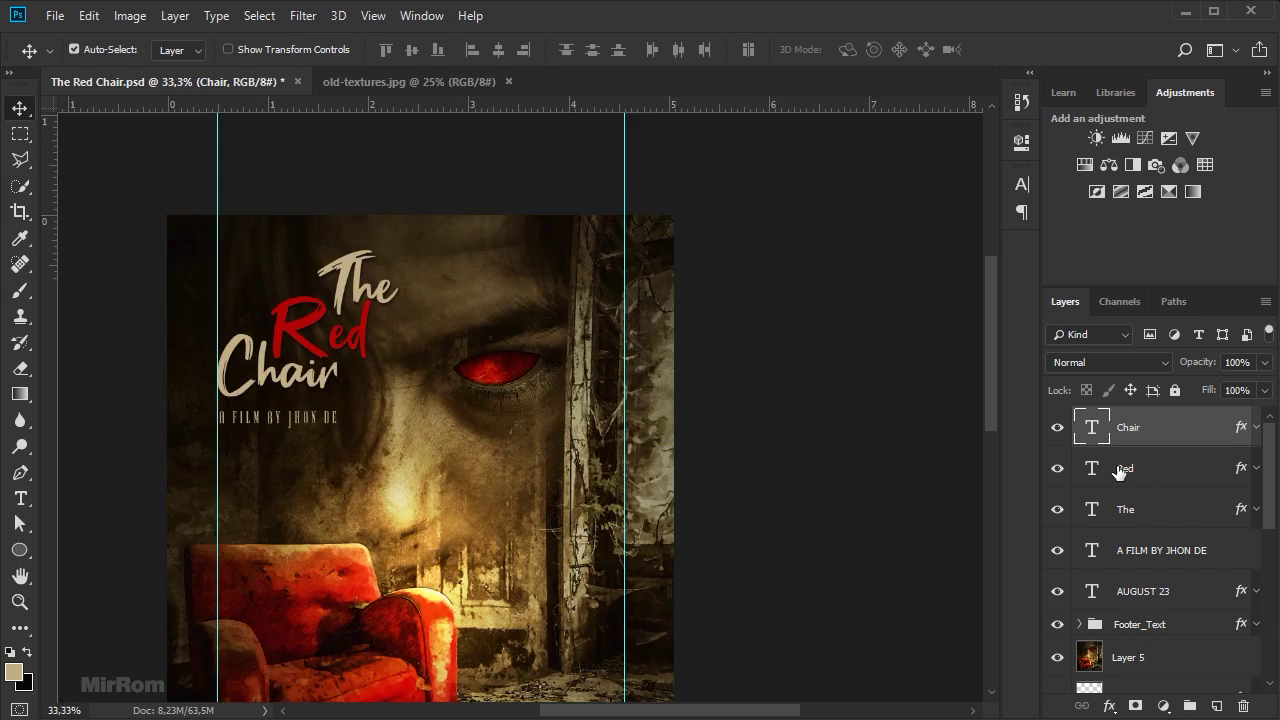
key("ctrl+minus")
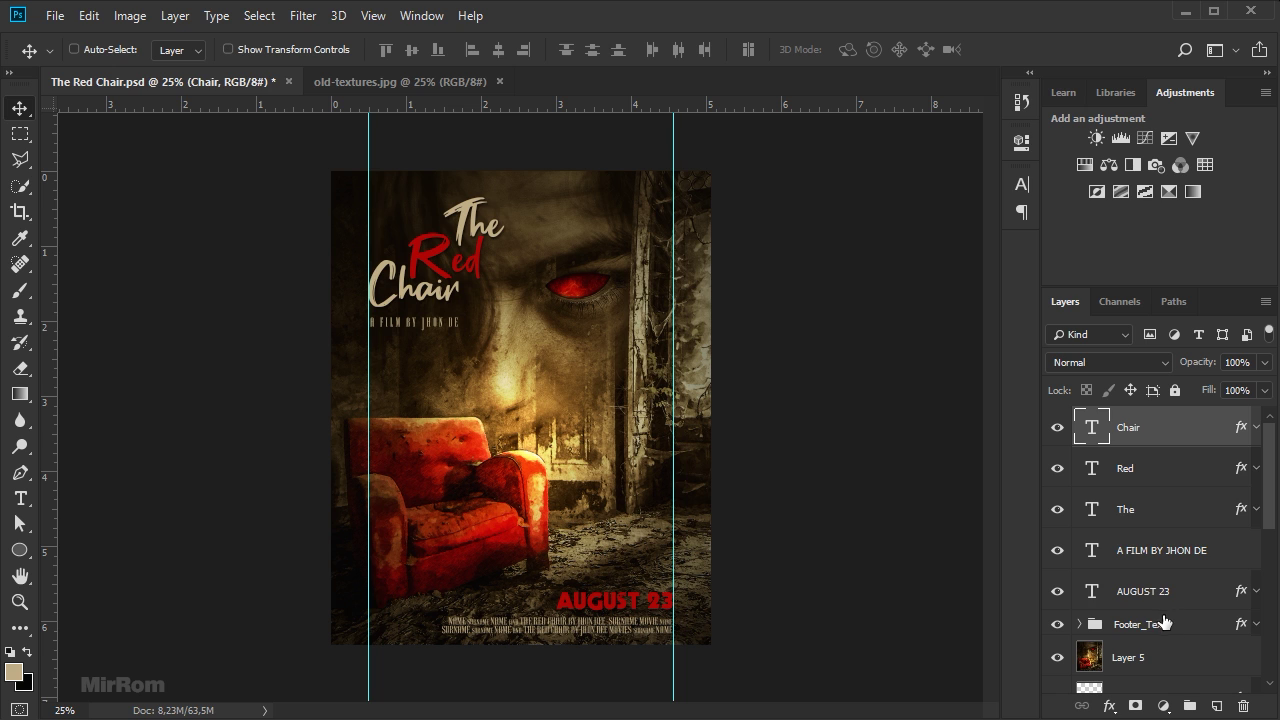
Group the text layers down to Footer_Text as 'Texts' and hide the guides.
left_click(1174, 624, "shift")
key("ctrl+g")
double_click(1133, 420)
type("Texts")
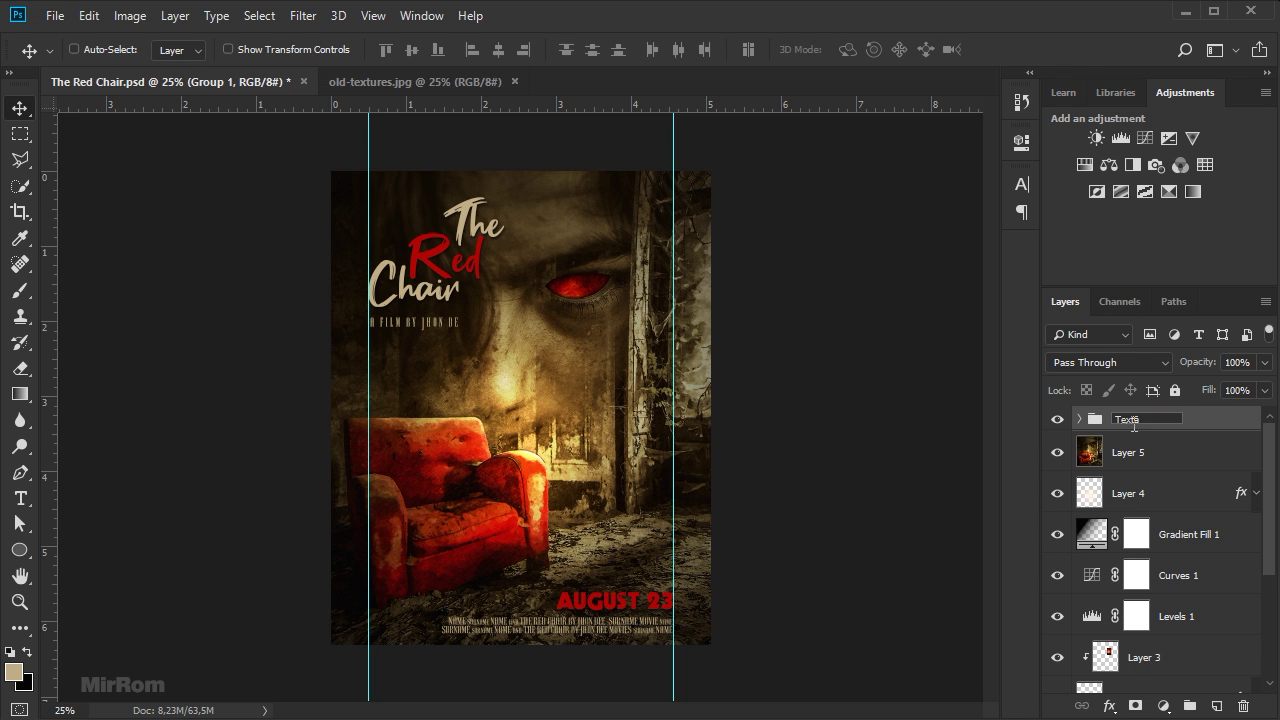
key("Return")
type("s")
key("Return")
key("ctrl+semicolon")
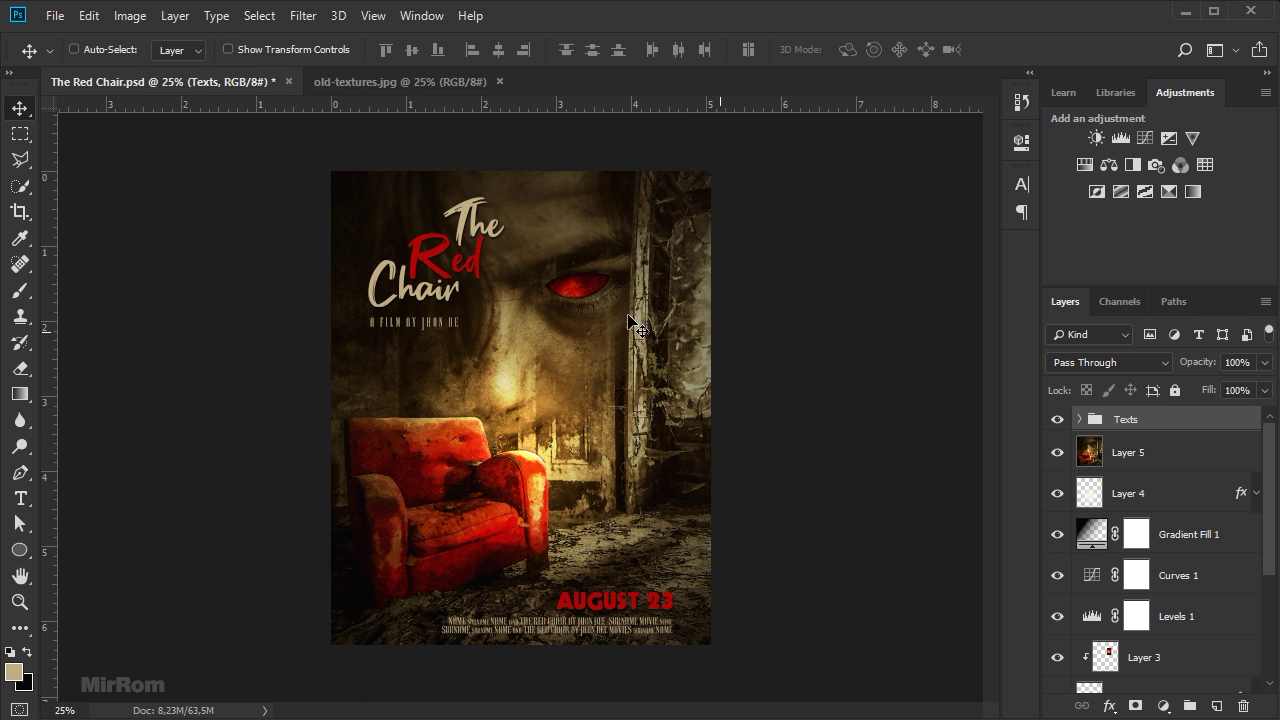
left_click(442, 83)
Place the old-textures image over the poster, scaled to about 108% to cover it.
mouse_move(546, 314)
left_mouse_down()
mouse_move(333, 200)
mouse_move(483, 255)
left_mouse_up()
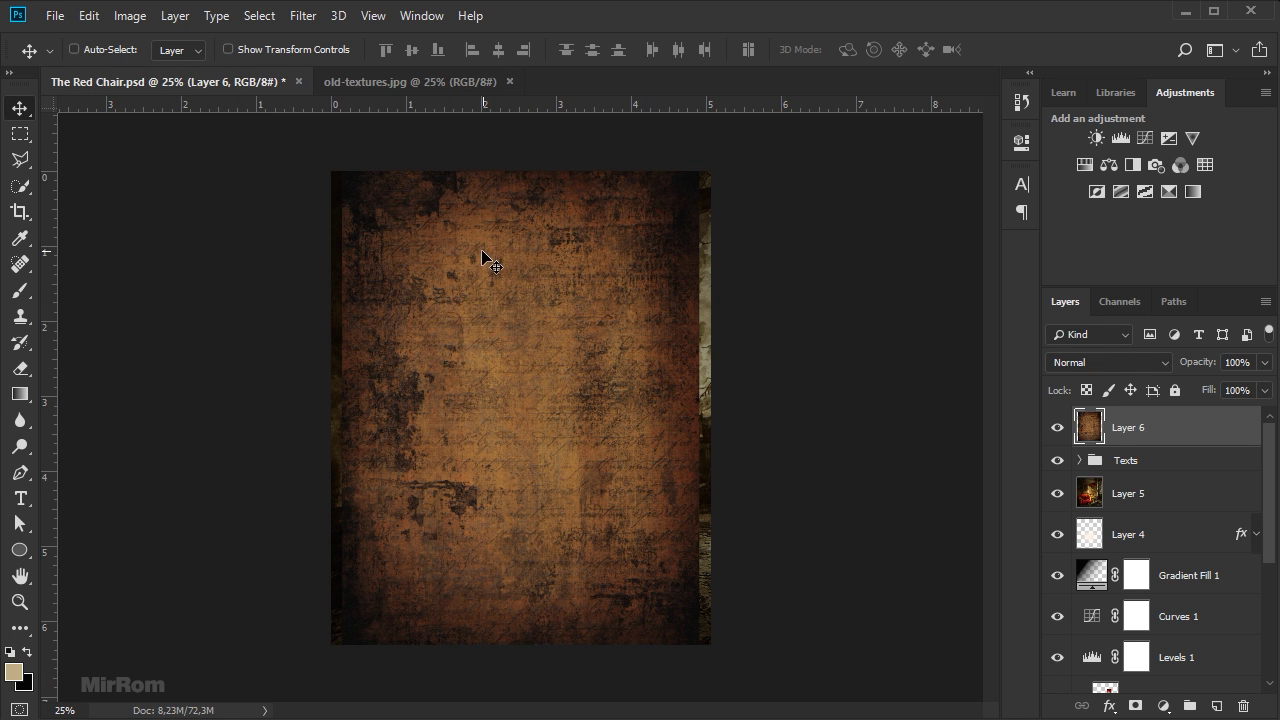
key("ctrl+t")
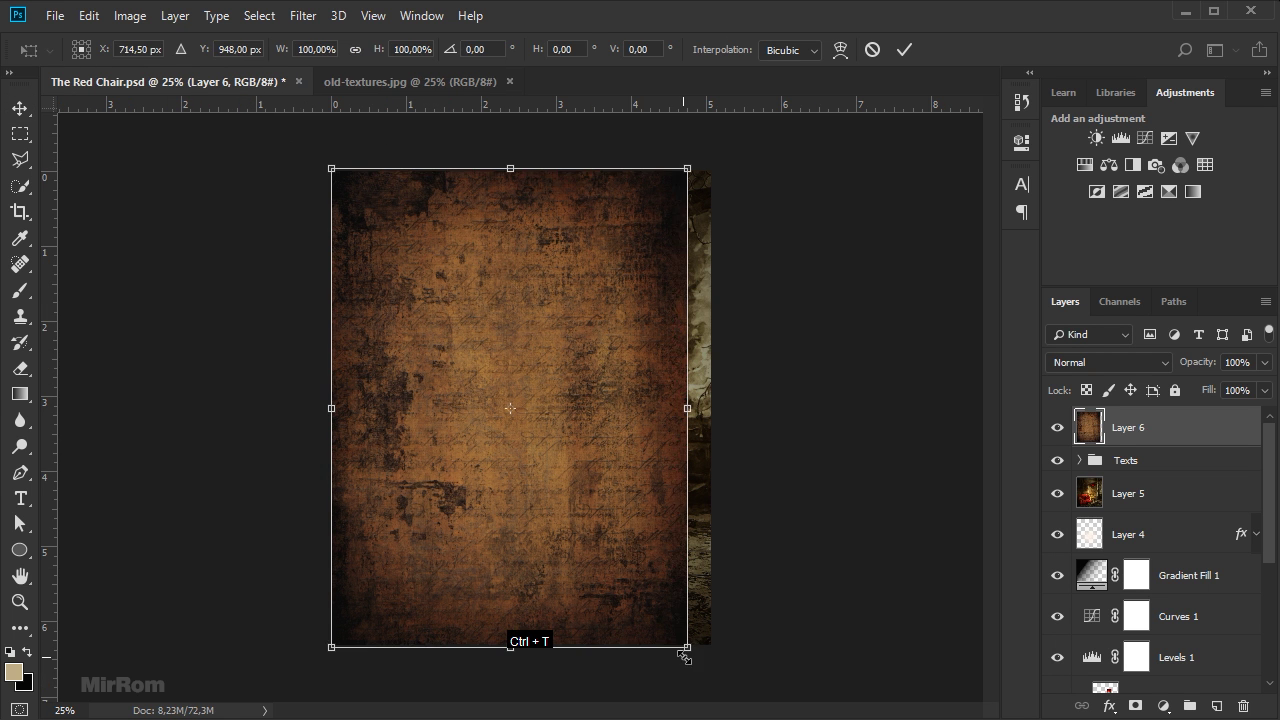
left_click_drag(711, 645, 717, 688)
left_click_drag(651, 438, 623, 395)
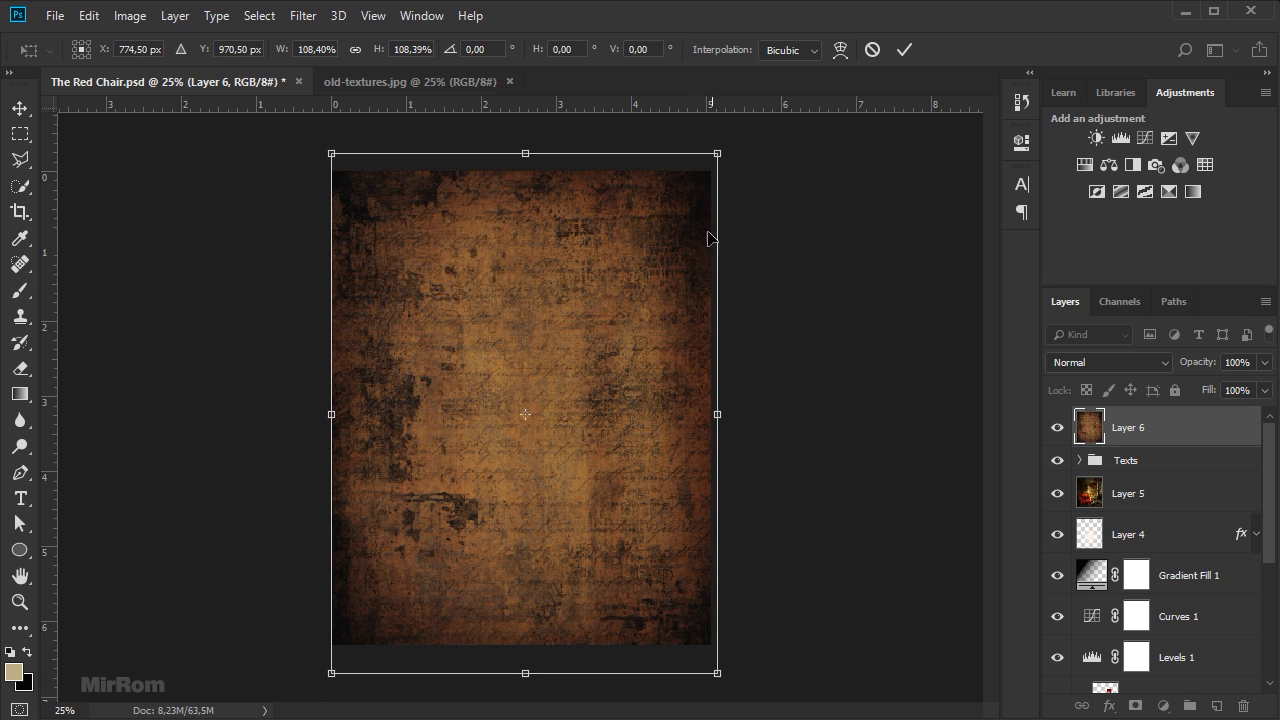
left_click(904, 49)
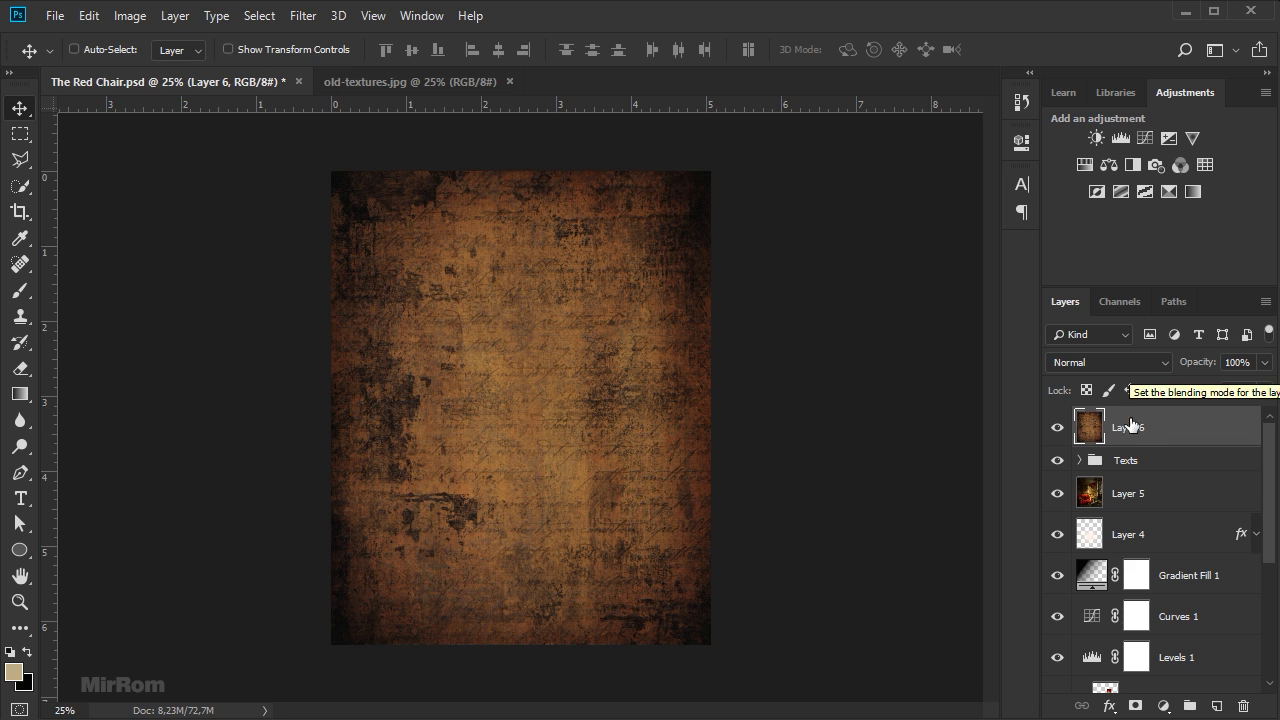
Convert the texture to black and white with Reds raised to 189%.
left_click(140, 20)
mouse_move(160, 68)
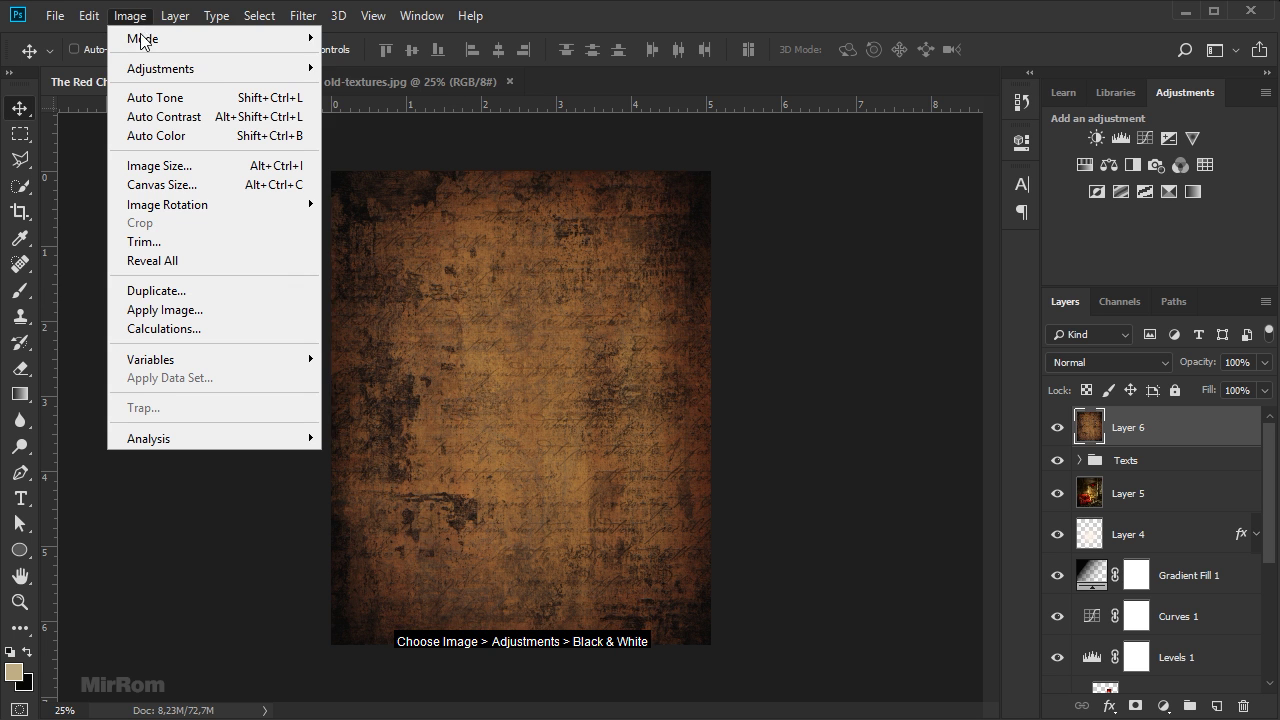
left_click(412, 212)
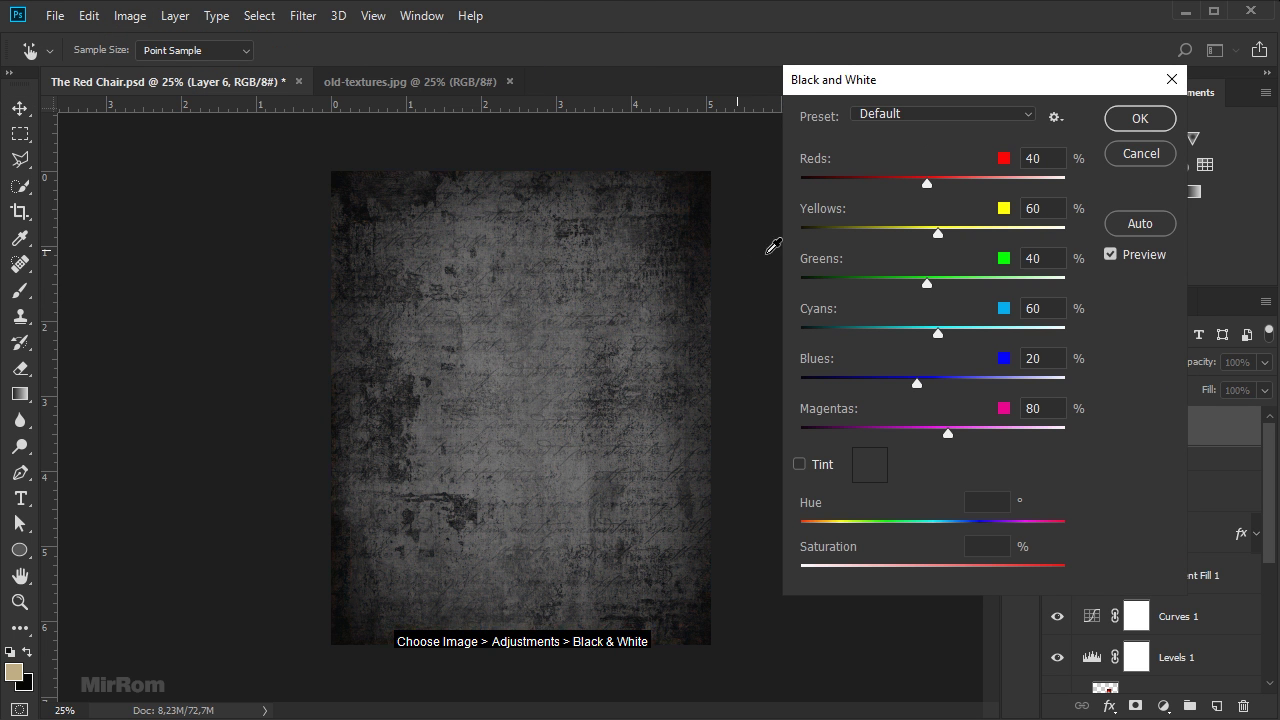
left_click_drag(928, 184, 1007, 189)
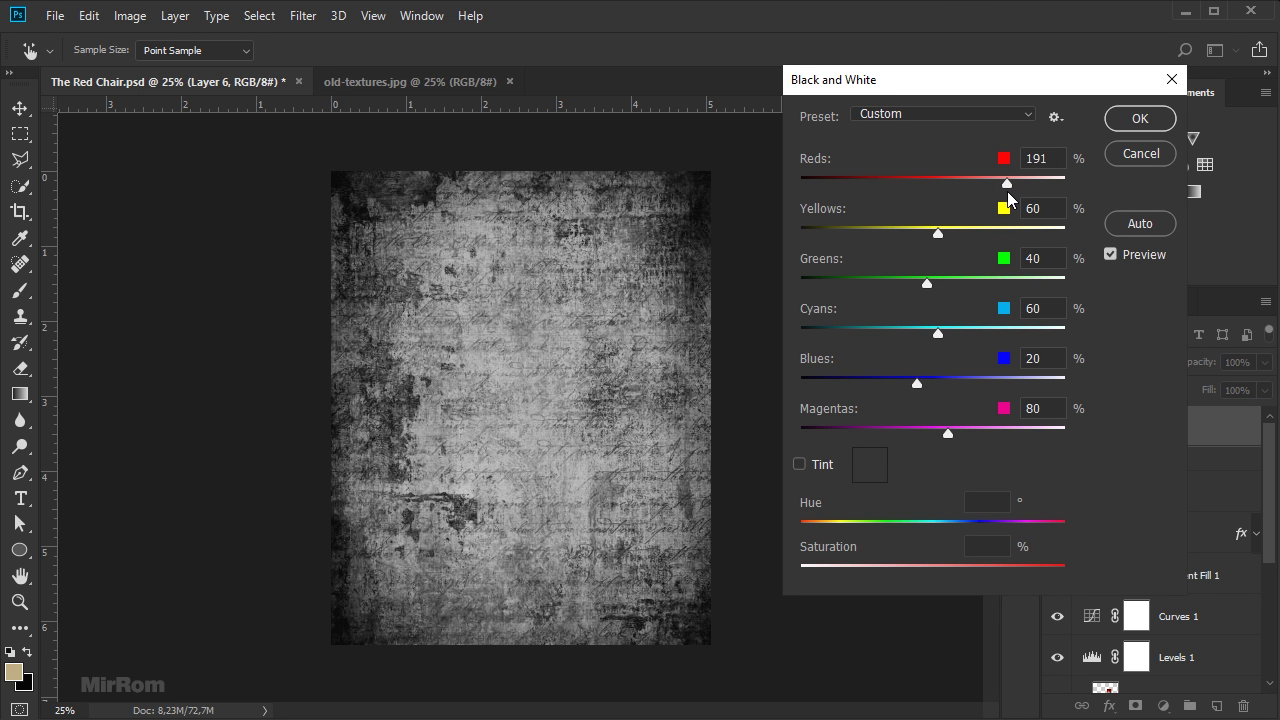
left_click(1114, 128)
left_click(1108, 362)
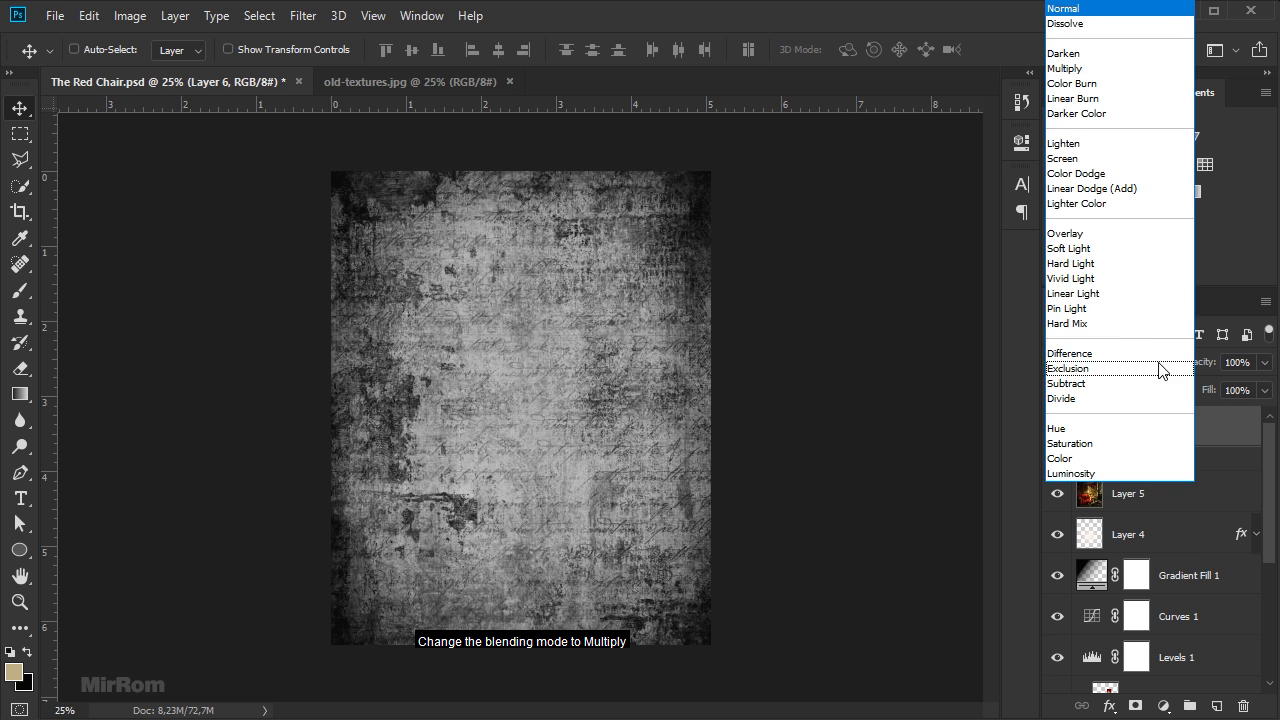
Set the texture to Multiply, add a layer mask, and prepare a black brush at 60% opacity.
left_click(1066, 68)
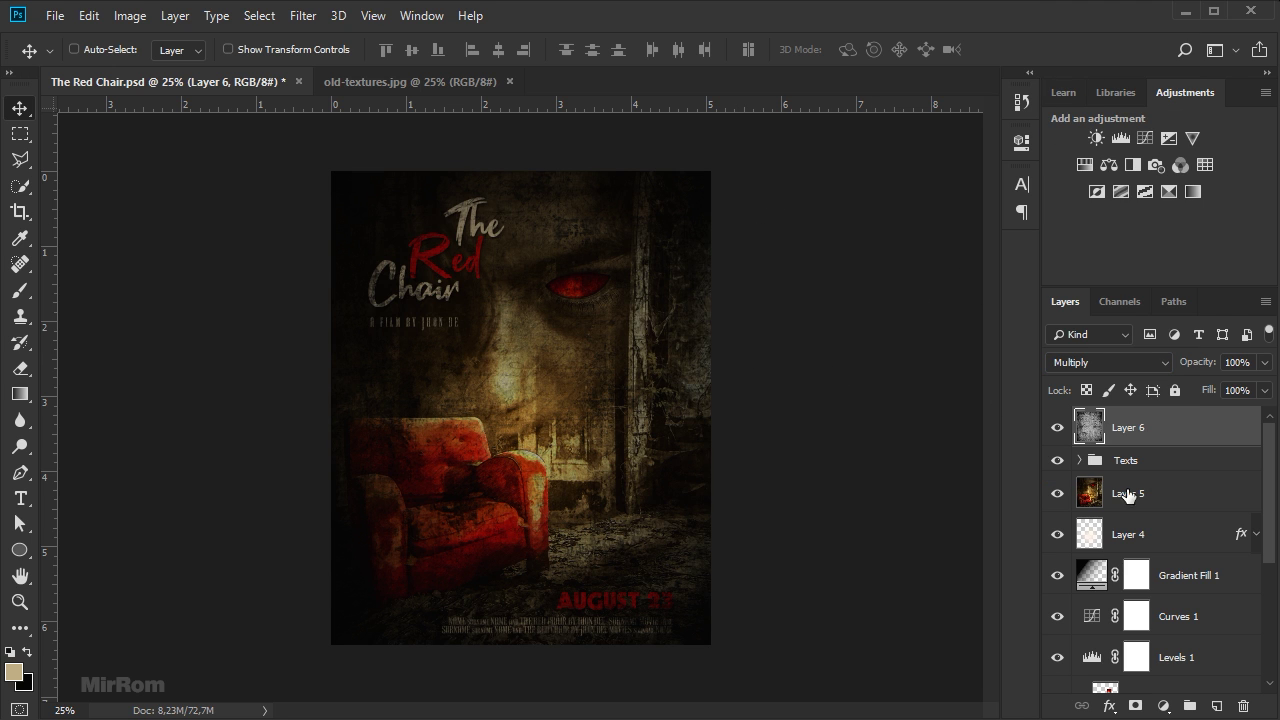
left_click(1135, 706)
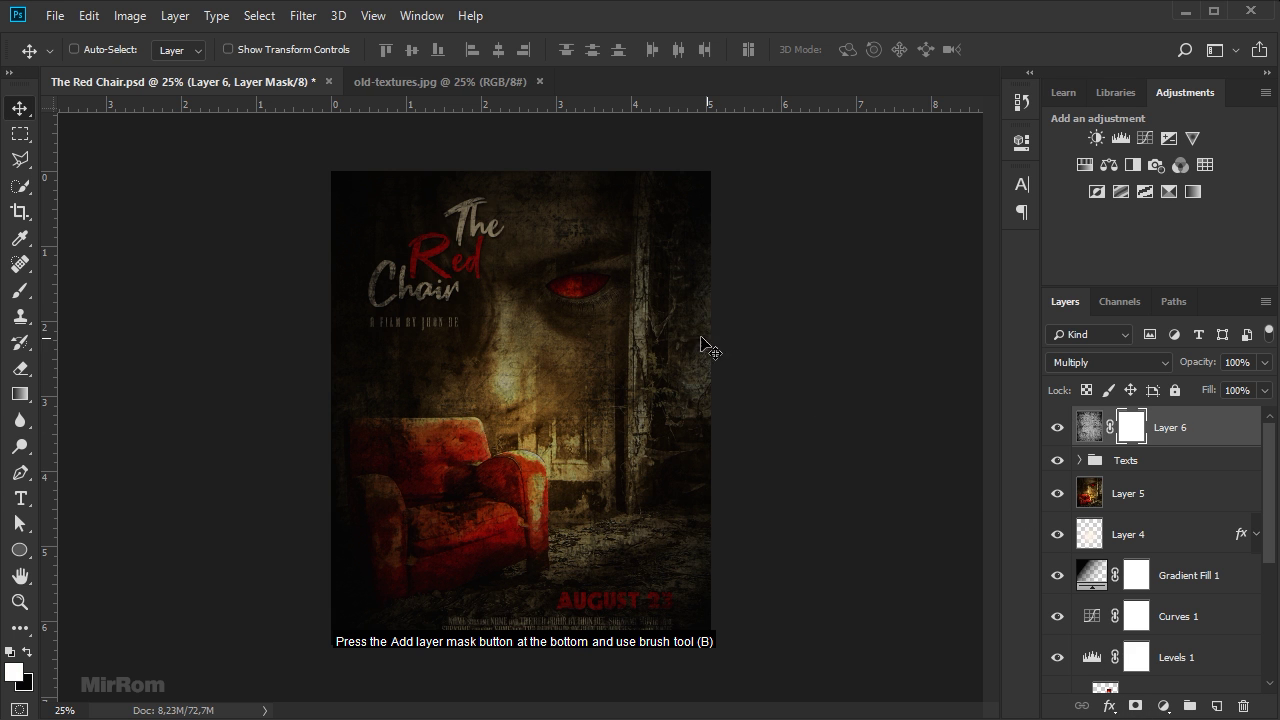
left_click(467, 264, "ctrl")
key("b")
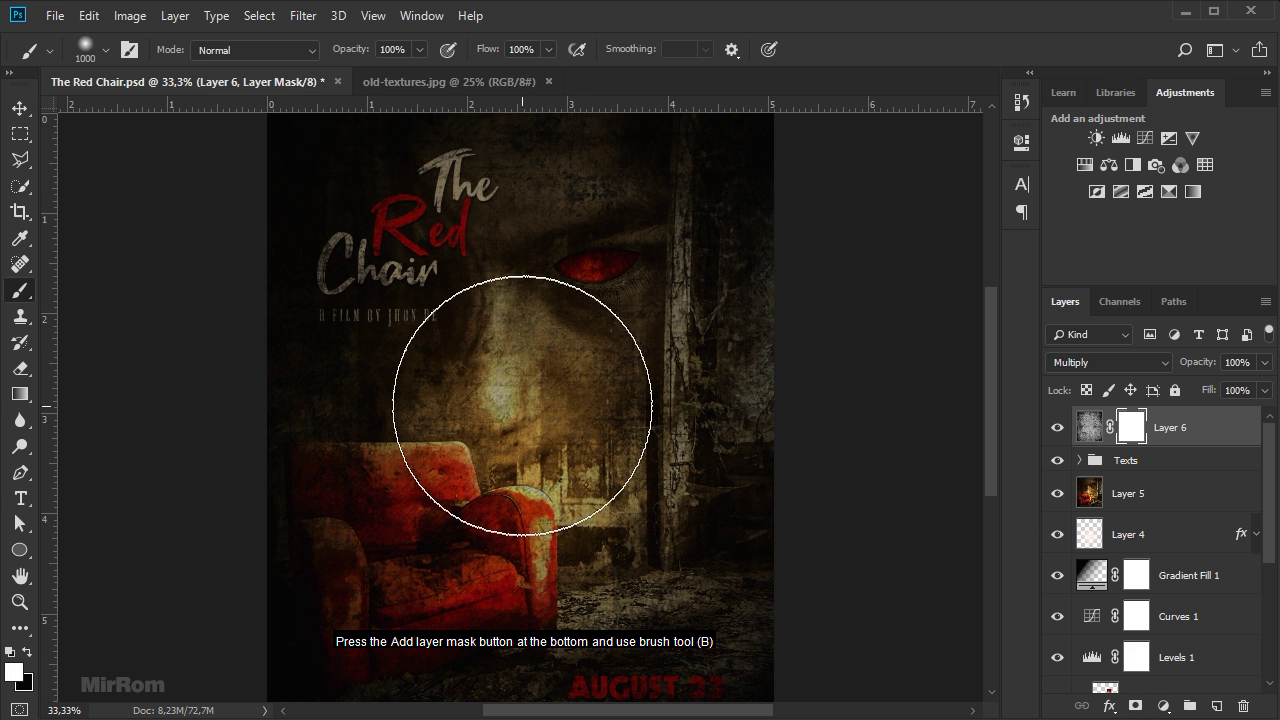
left_click(28, 651)
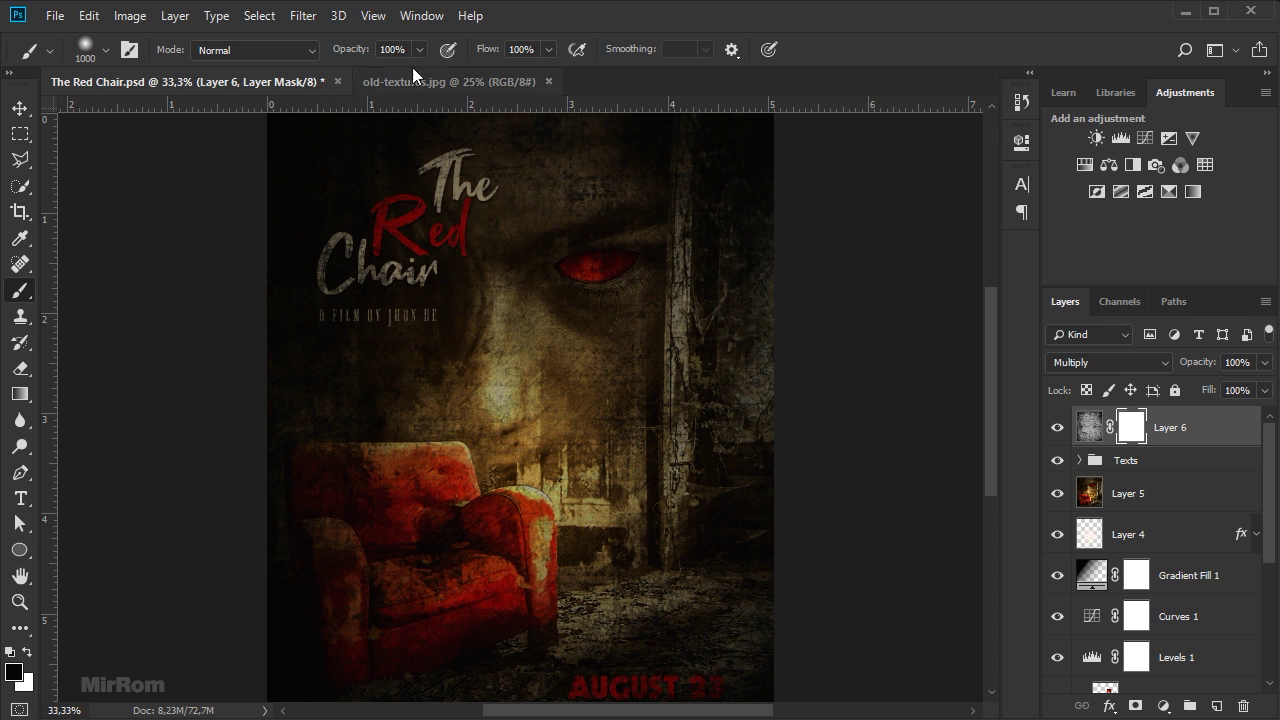
left_click_drag(386, 68, 383, 68)
Paint on the mask to fade the texture around the chair and over the title.
left_click(522, 494)
left_click_drag(534, 502, 457, 500)
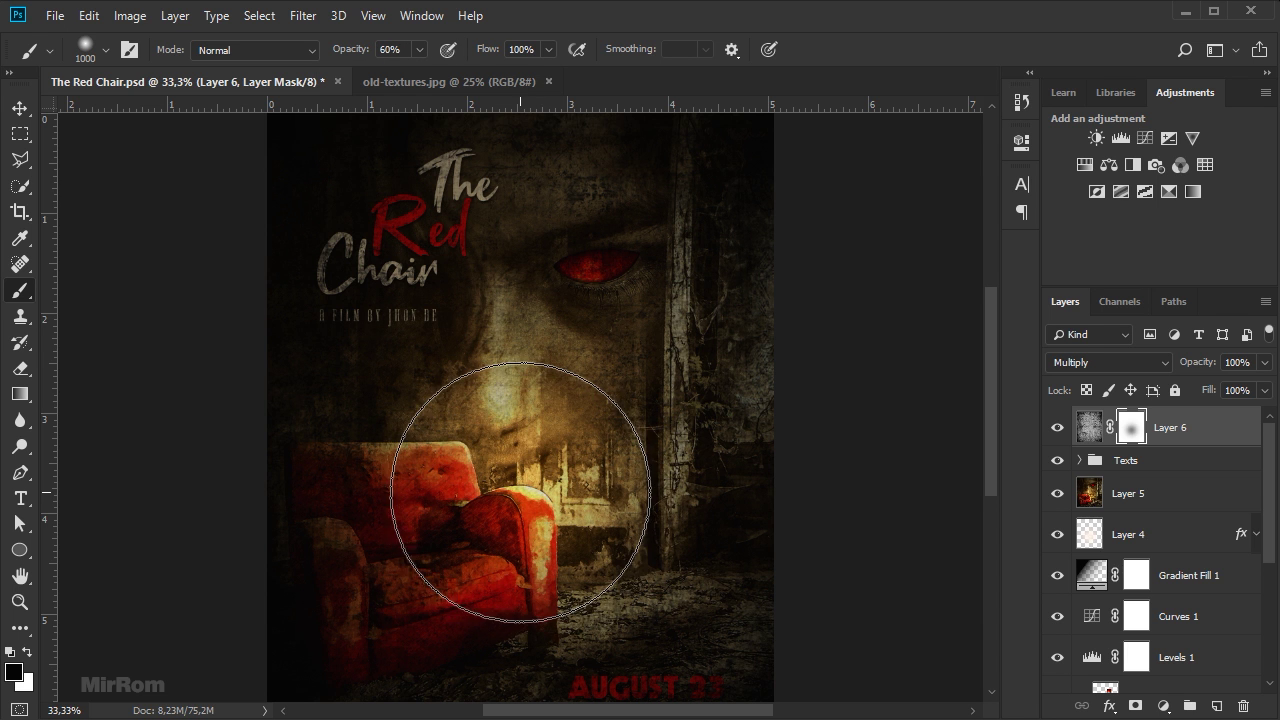
key("bracketright")
key("bracketright")
key("bracketleft")
key("bracketleft")
key("bracketleft")
left_click_drag(381, 294, 500, 186)
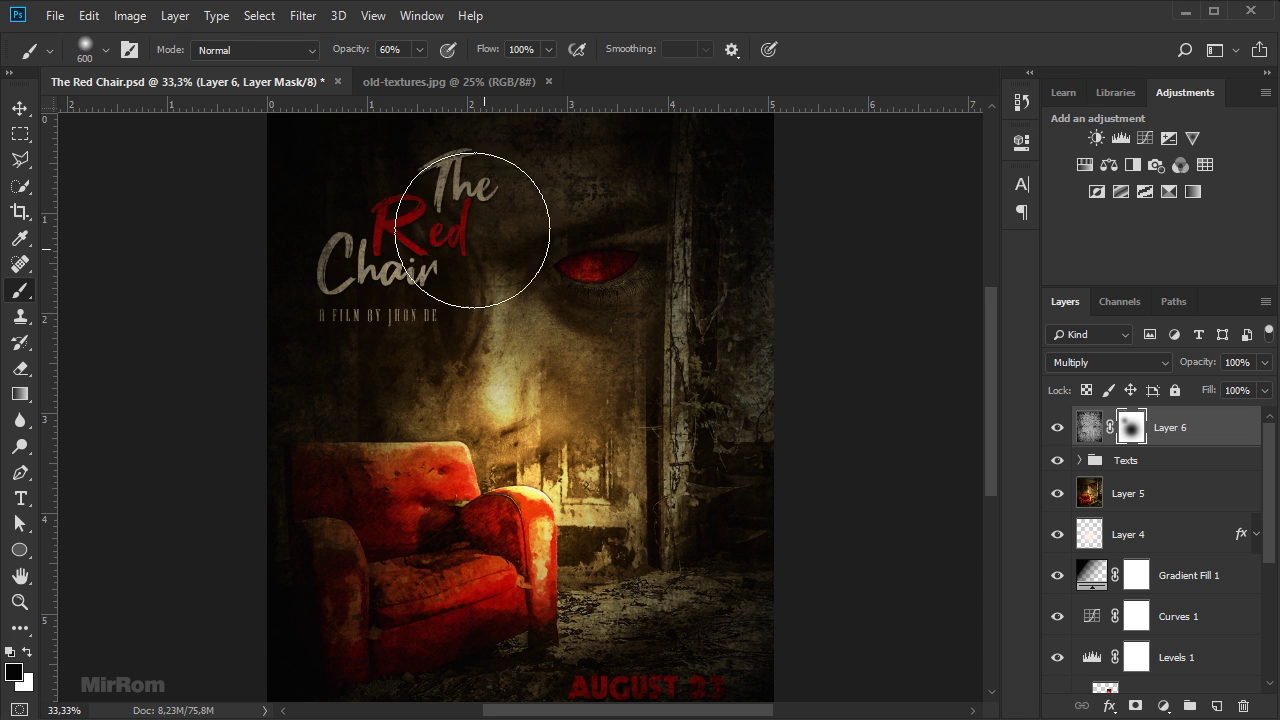
Lower brush opacity to 50%, undo the title stroke, and resize the brush for the eye.
left_click(419, 49)
left_click_drag(412, 69, 411, 70)
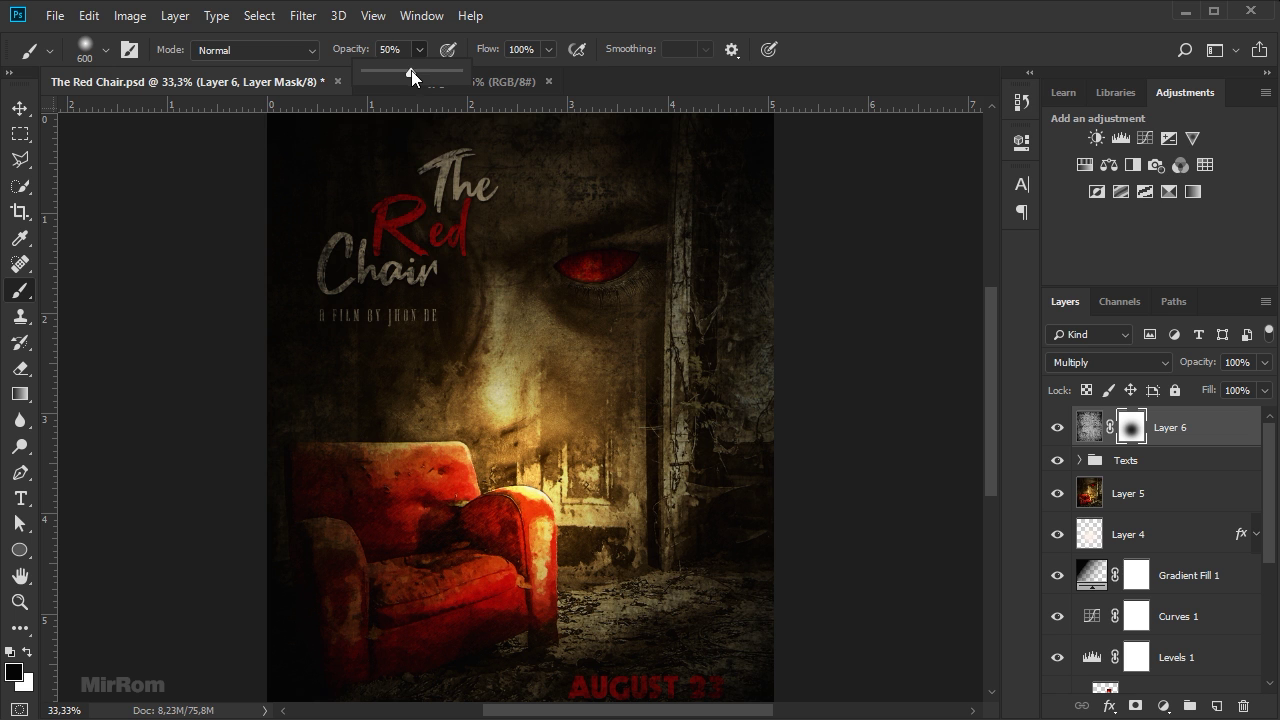
left_click(485, 292)
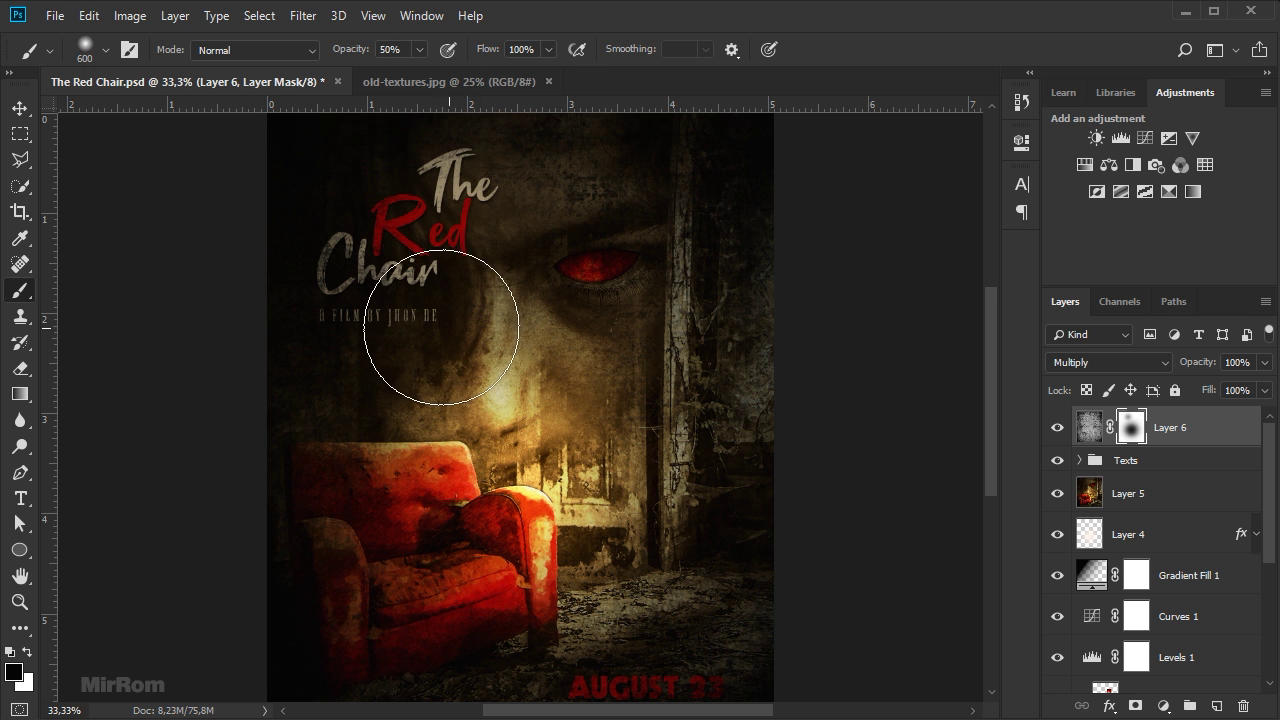
key("bracketleft")
key("ctrl+z")
key("bracketleft")
key("bracketleft")
key("bracketleft")
key("bracketright")
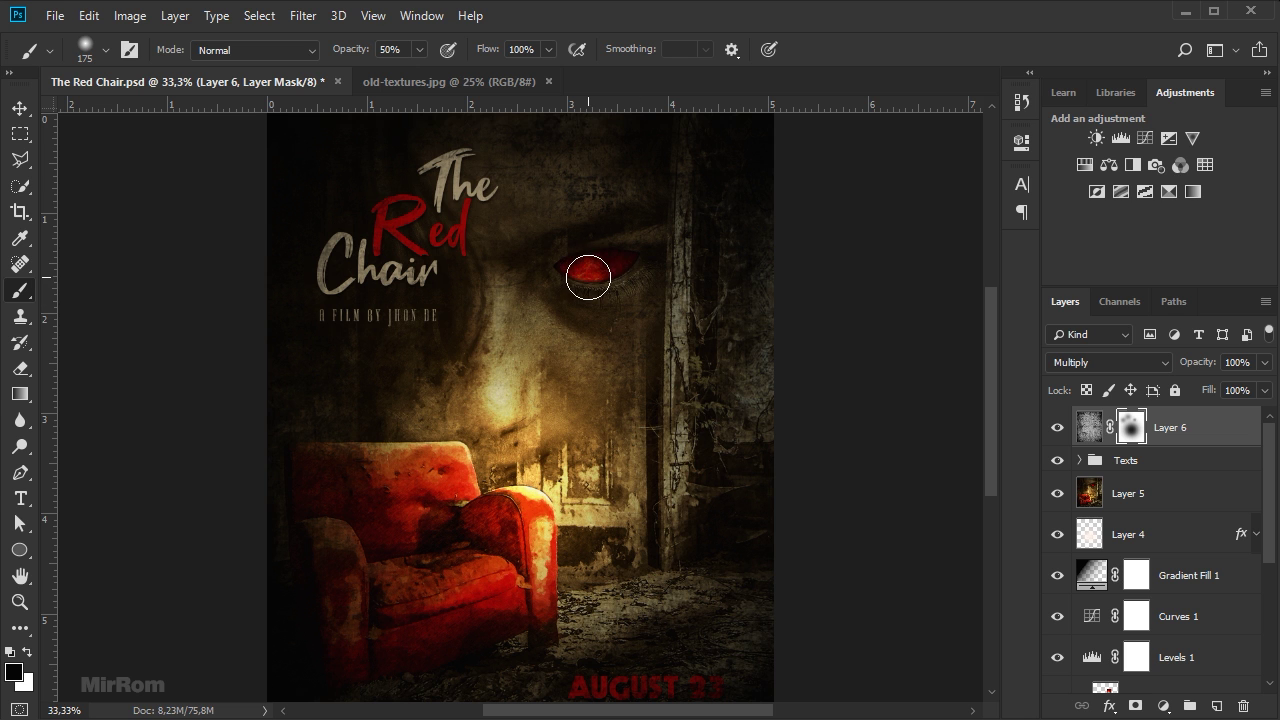
Settle the brush at 400 px and about 22% opacity, then return to the Move tool.
scroll(674, 309, "down", 1)
scroll(707, 560, "down", 2)
key("bracketright")
key("bracketright")
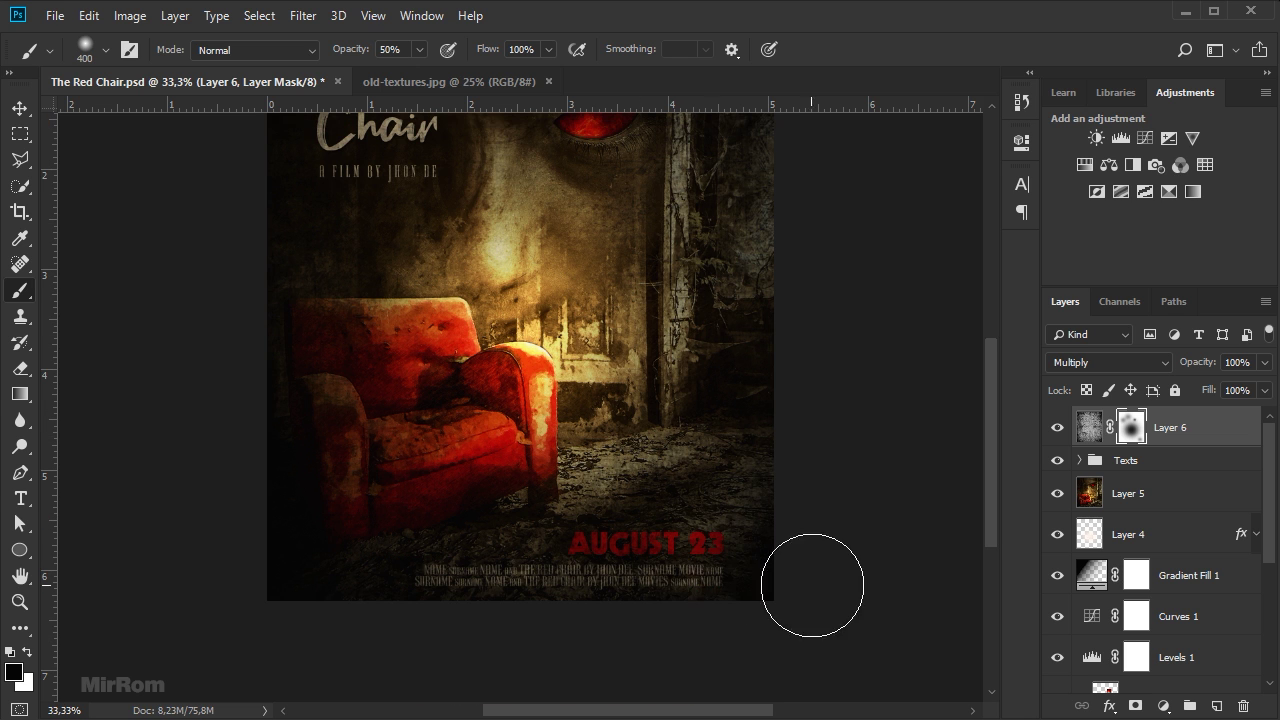
left_click_drag(419, 49, 394, 72)
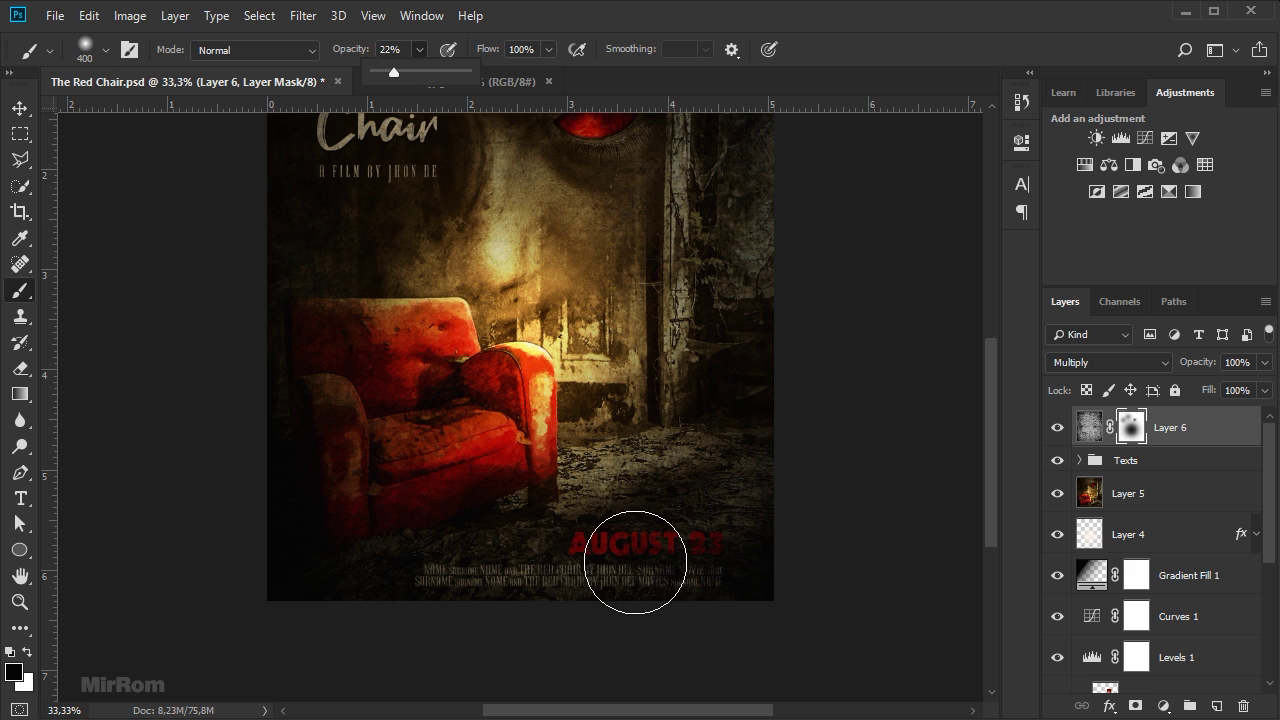
key("bracketright")
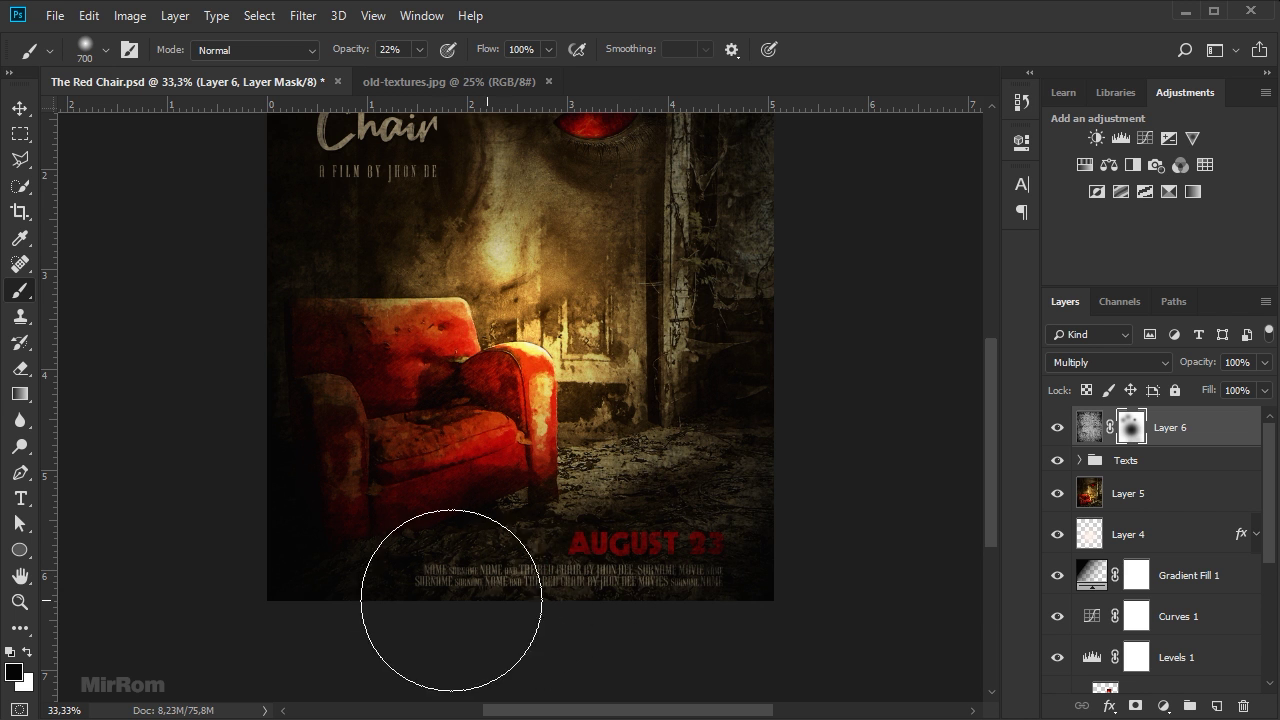
key("bracketleft")
key("bracketleft")
key("bracketleft")
key("bracketleft")
key("bracketleft")
key("bracketright")
key("bracketright")
key("bracketright")
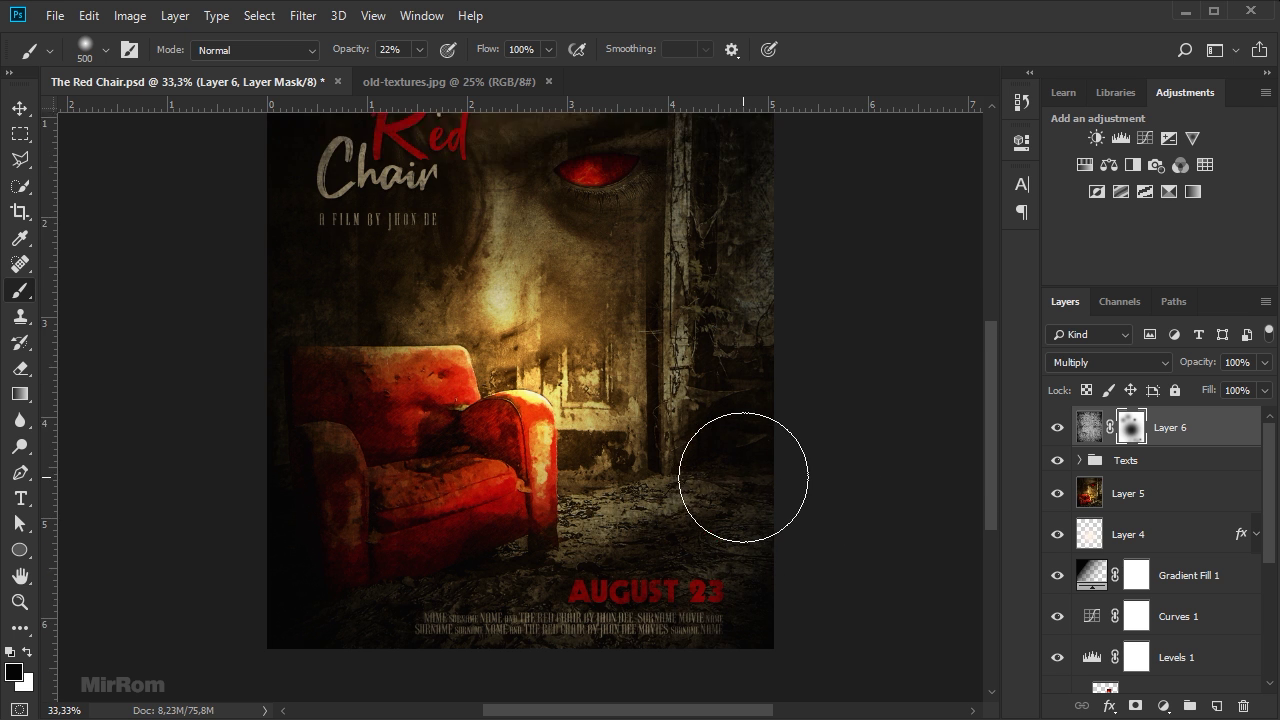
key("bracketleft")
scroll(645, 470, "up", 5)
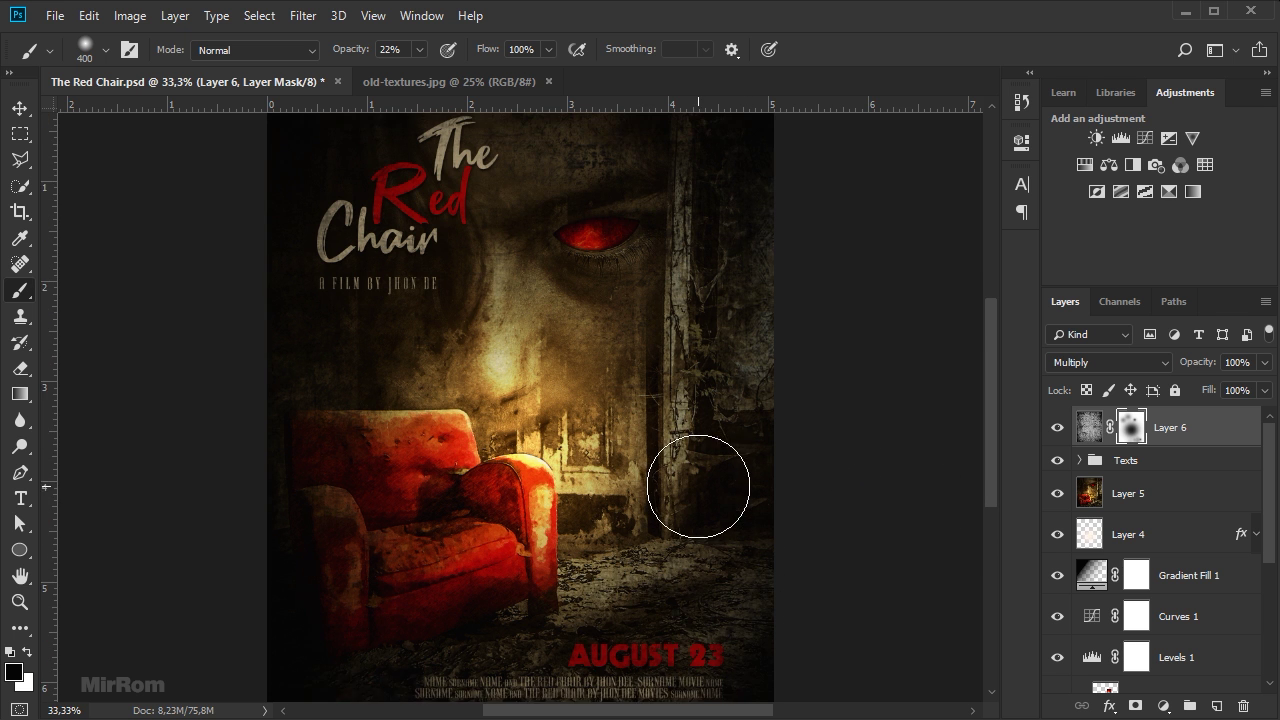
key("v")
scroll(643, 428, "down", 1)
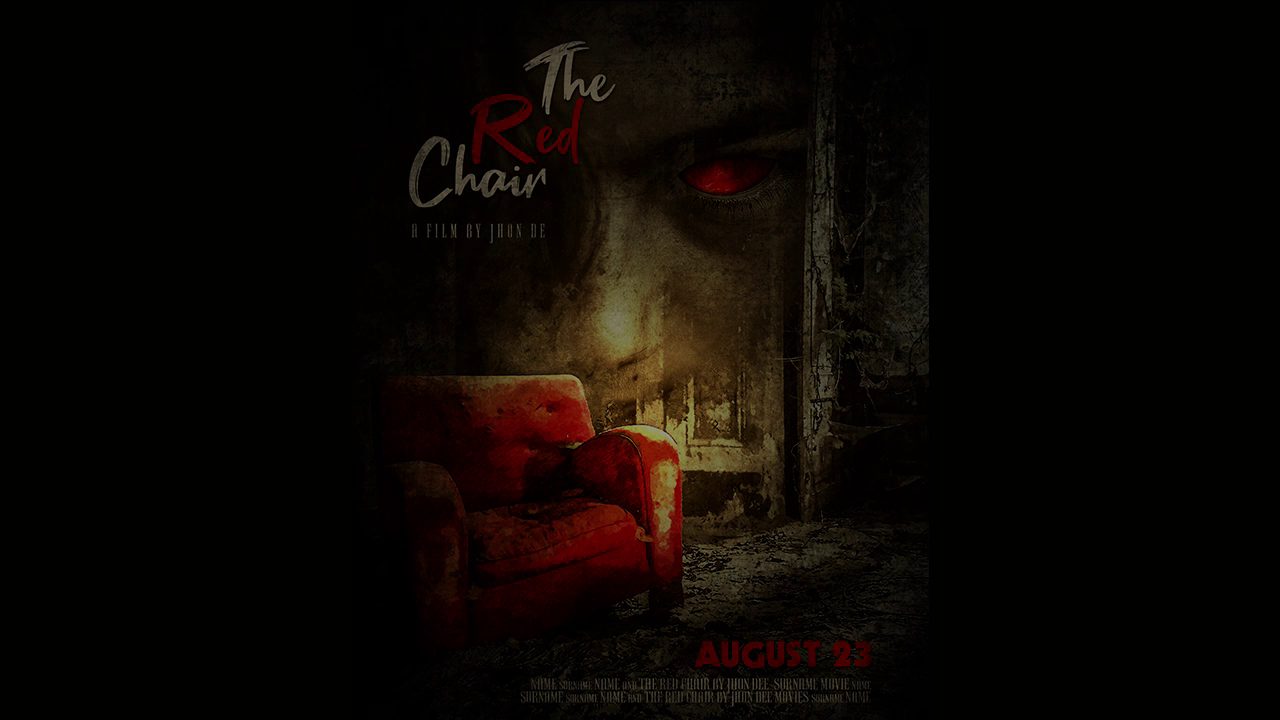